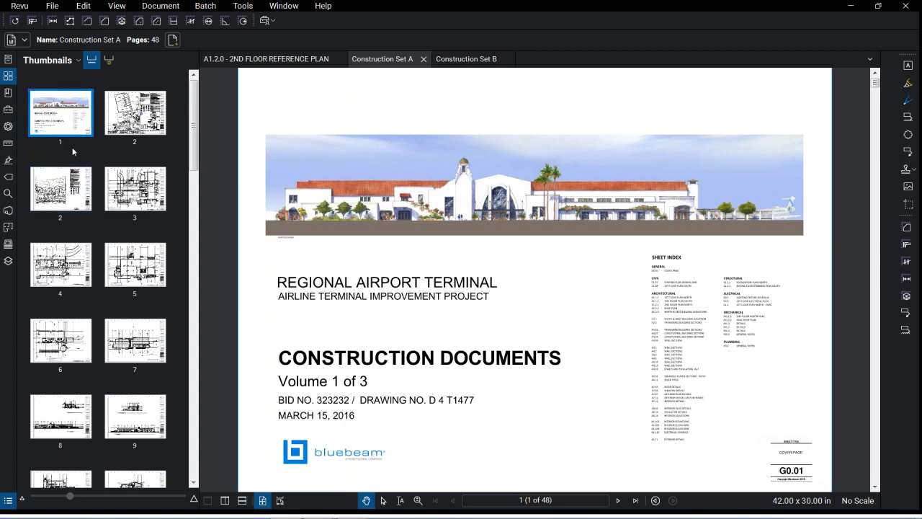
# Start creating page labels from a page region, marking the sheet number G0.01 on the cover page as the first region
pyautogui.scroll(-10, 73, 151)
pyautogui.scroll(10, 80, 226)
pyautogui.click(109, 63)
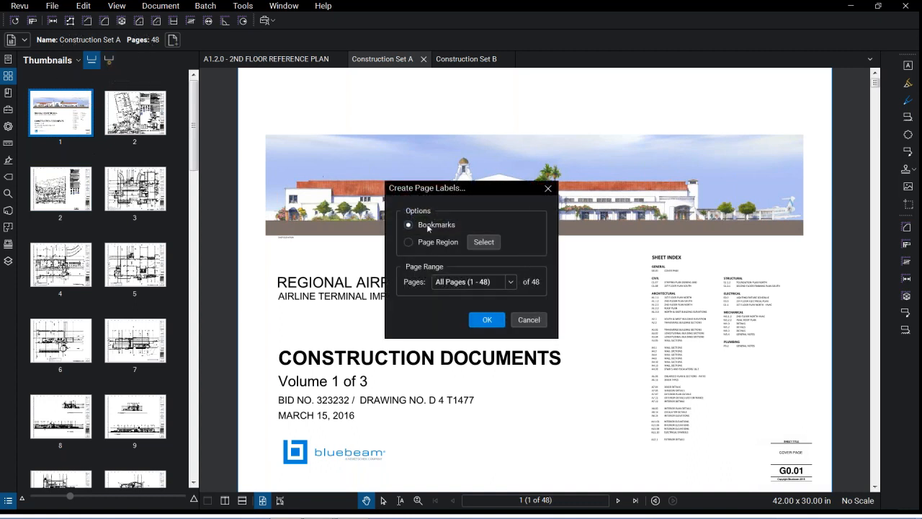
pyautogui.click(442, 244)
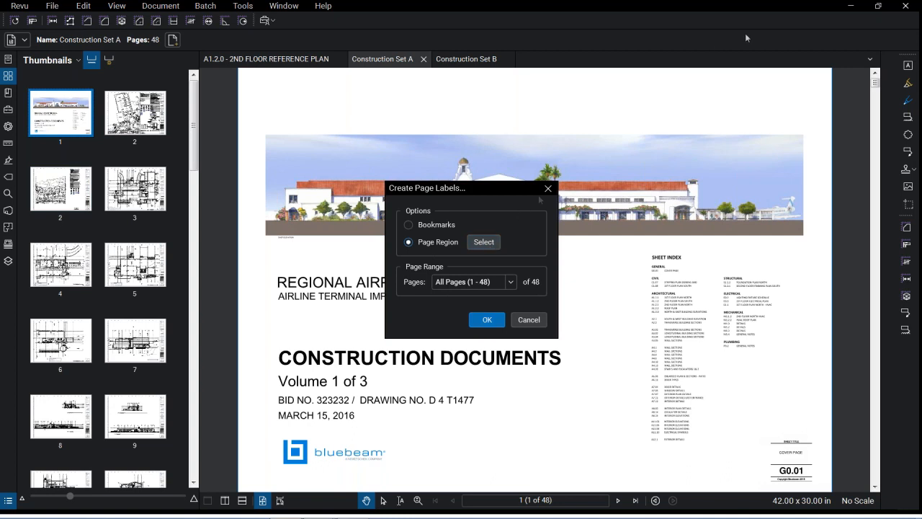
pyautogui.click(483, 242)
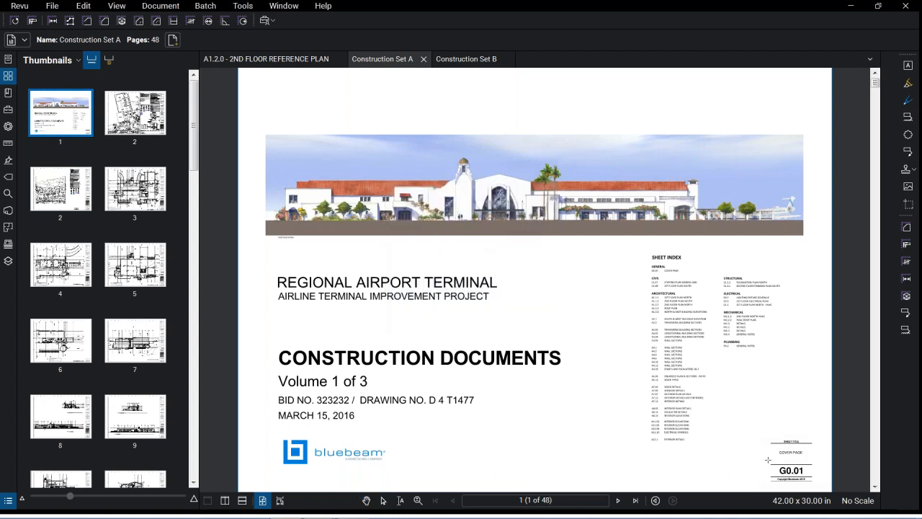
pyautogui.scroll(5, 759, 457)
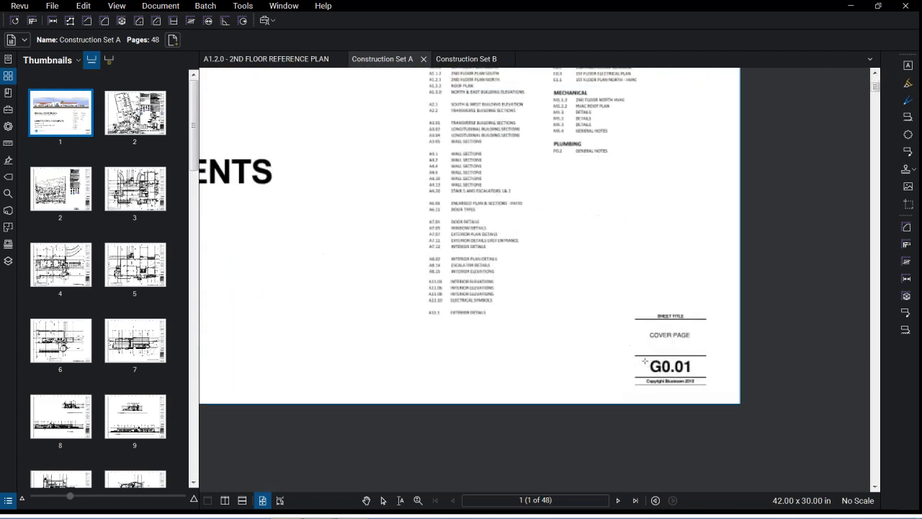
pyautogui.moveTo(636, 352); pyautogui.dragTo(760, 392)
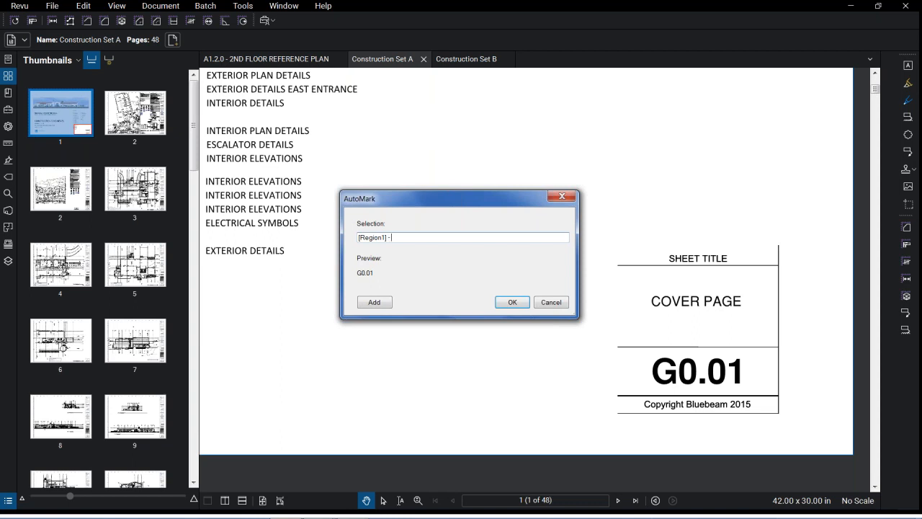
# Append a dash and a second region around the COVER PAGE sheet title, and create the labels for all 48 pages
pyautogui.click(376, 302)
pyautogui.click(376, 303)
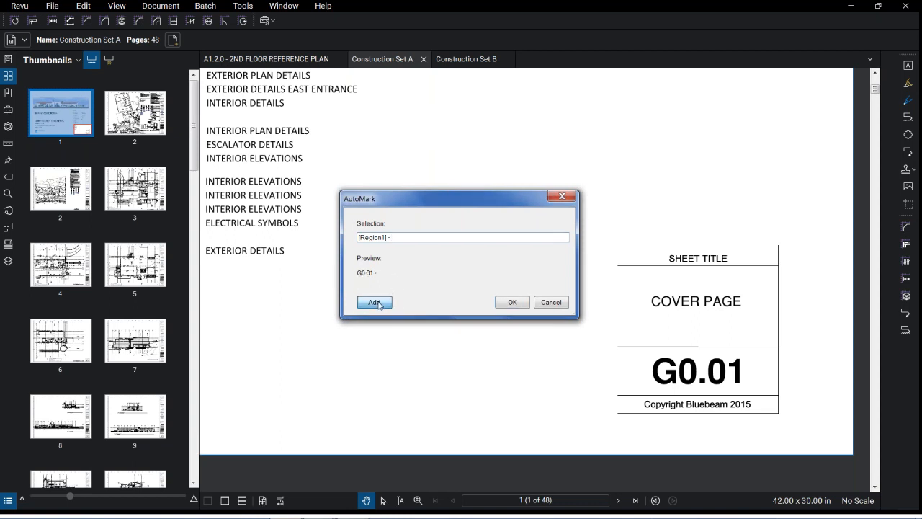
pyautogui.moveTo(625, 276); pyautogui.dragTo(775, 326)
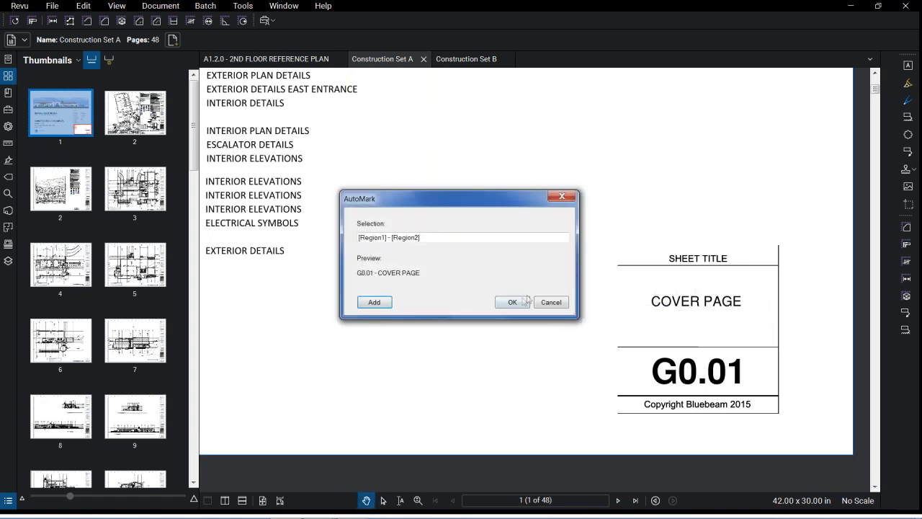
pyautogui.click(524, 301)
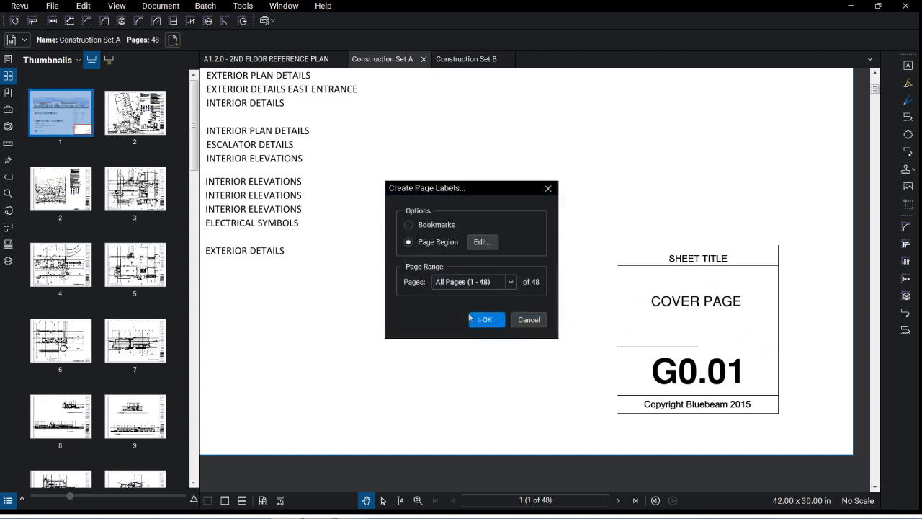
pyautogui.click(484, 322)
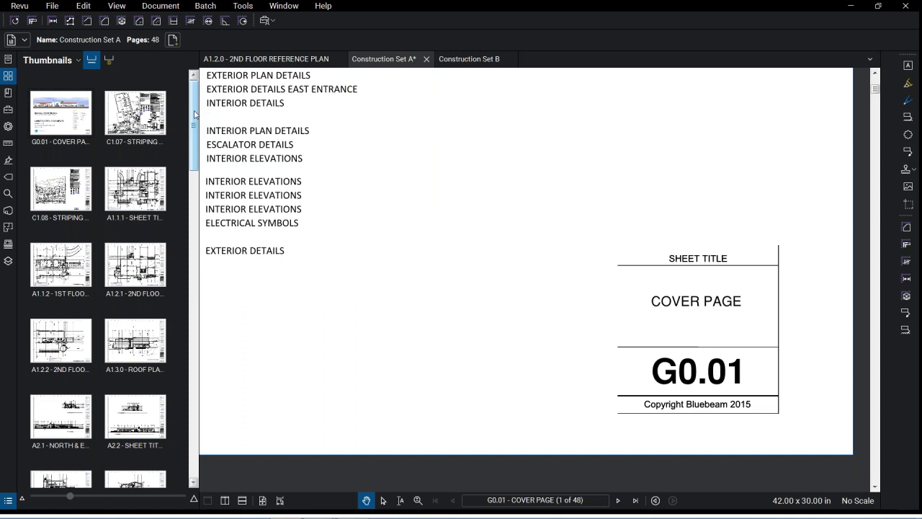
pyautogui.click(109, 61)
pyautogui.click(510, 281)
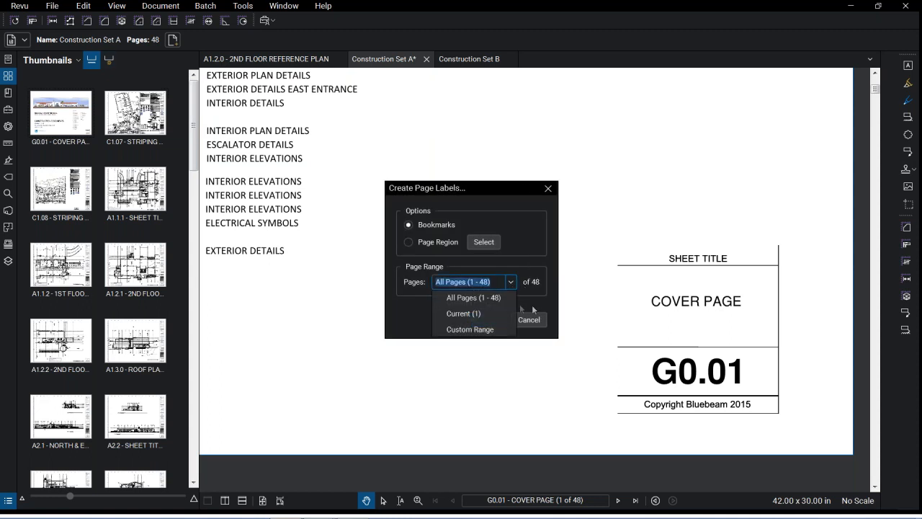
pyautogui.click(540, 319)
pyautogui.click(541, 319)
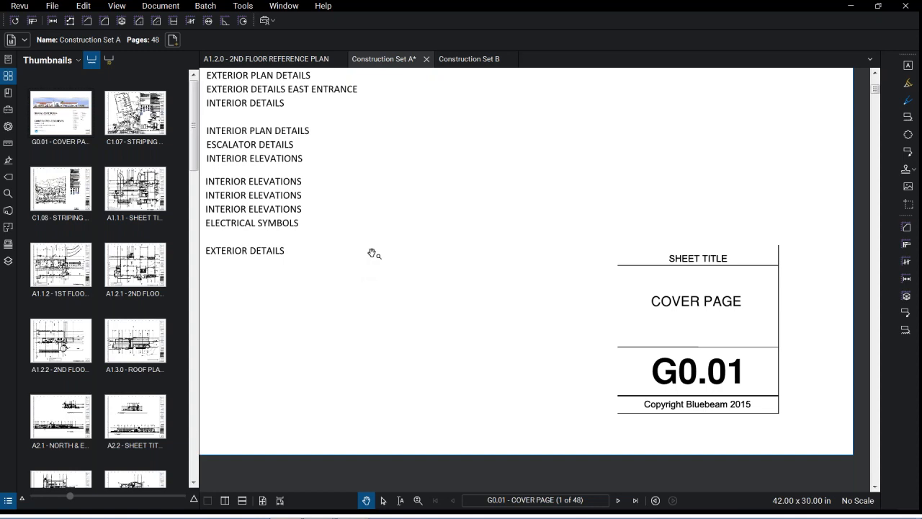
# Review the new page labels throughout Construction Set A, opening several sheets including C1.07 and A1.2.1
pyautogui.scroll(-3, 314, 226)
pyautogui.moveTo(291, 237); pyautogui.dragTo(300, 242)
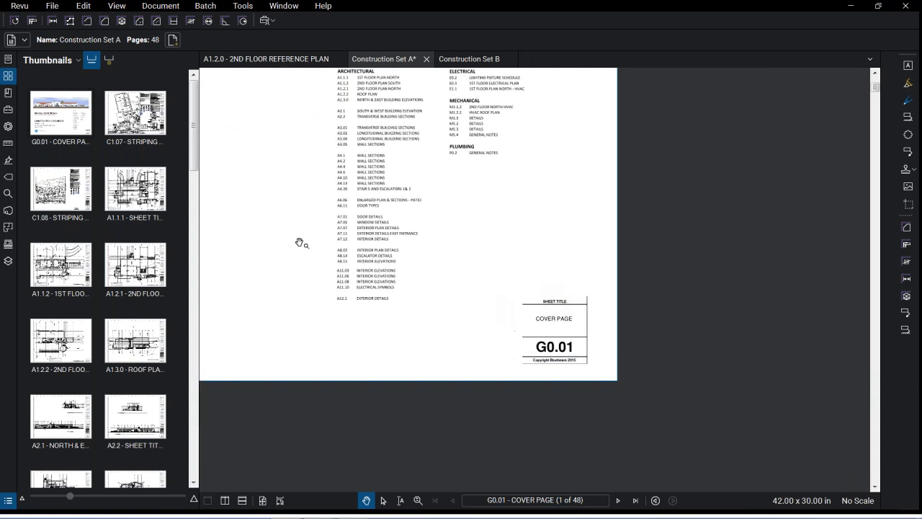
pyautogui.scroll(-2, 436, 325)
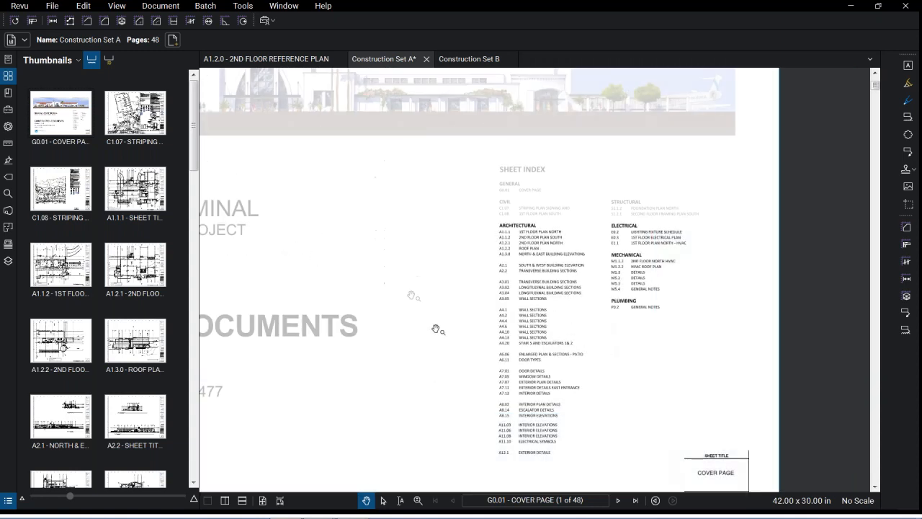
pyautogui.moveTo(390, 276); pyautogui.dragTo(505, 345)
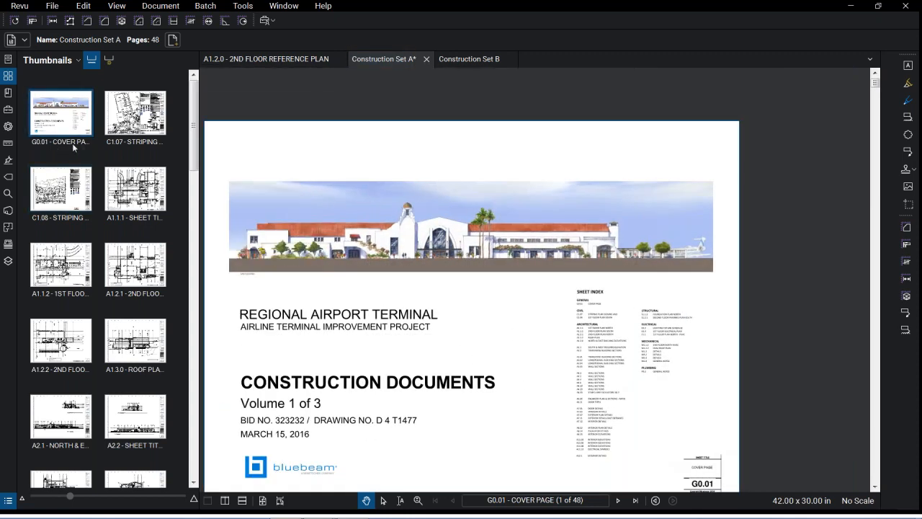
pyautogui.click(113, 178)
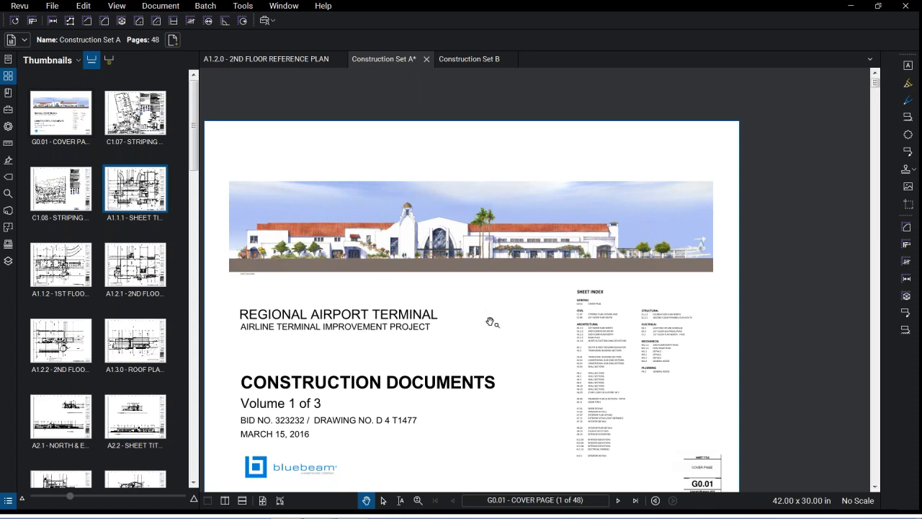
pyautogui.scroll(-1, 494, 351)
pyautogui.scroll(1, 494, 351)
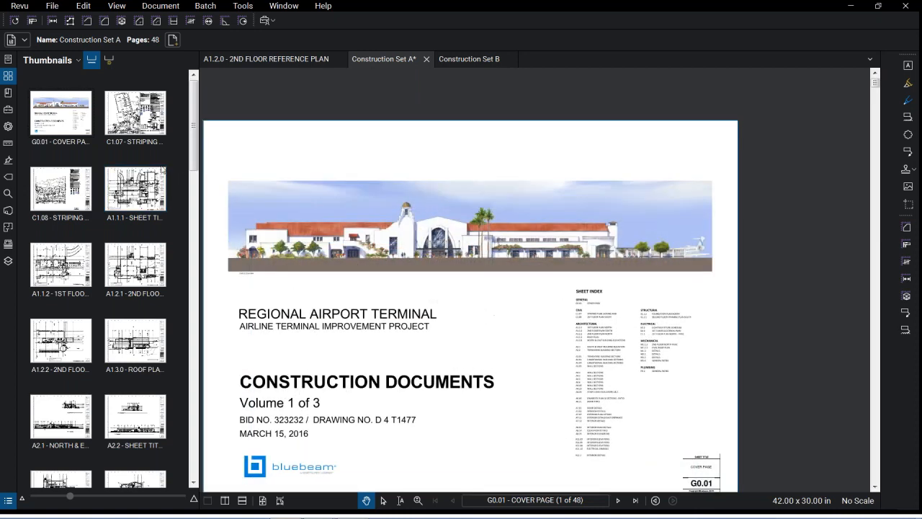
pyautogui.click(157, 145)
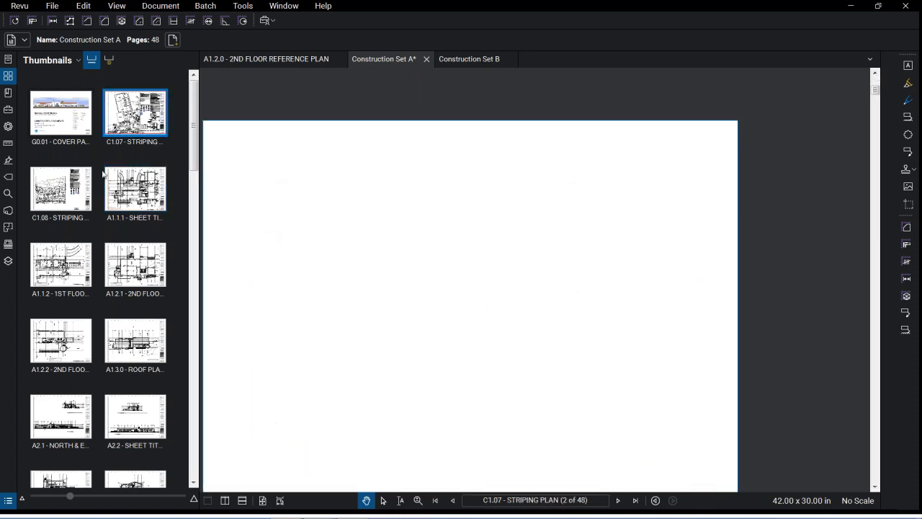
pyautogui.click(86, 189)
pyautogui.click(134, 265)
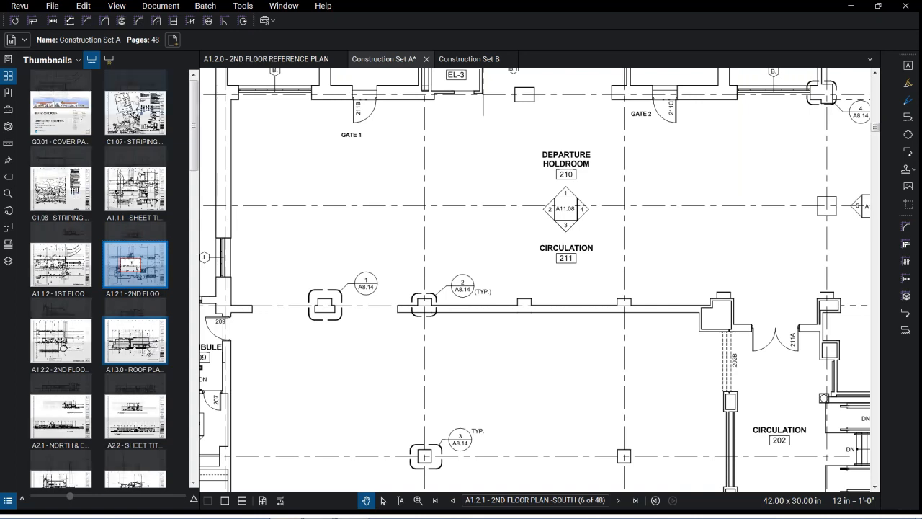
pyautogui.scroll(-10, 148, 350)
pyautogui.scroll(5, 142, 355)
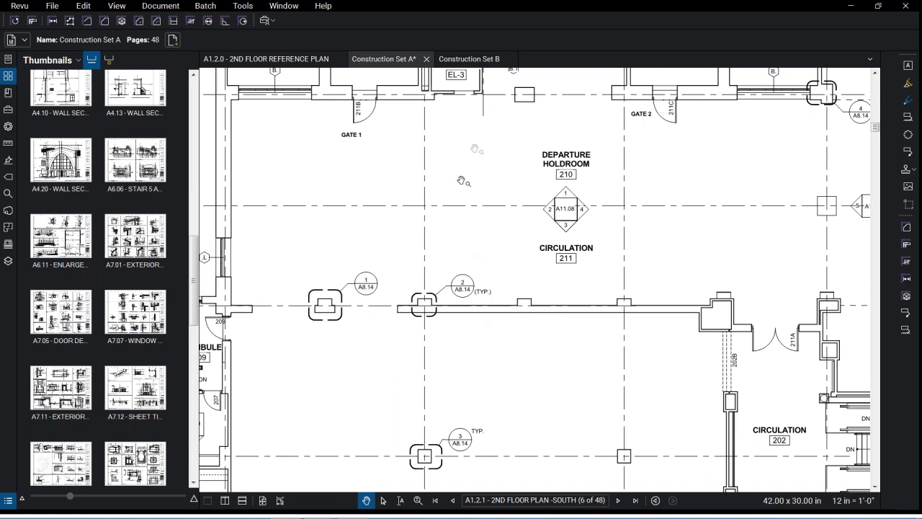
# Switch to Construction Set B and follow the sheet index link to A1.1.1 and its callout link to A7.05
pyautogui.press('ctrl')
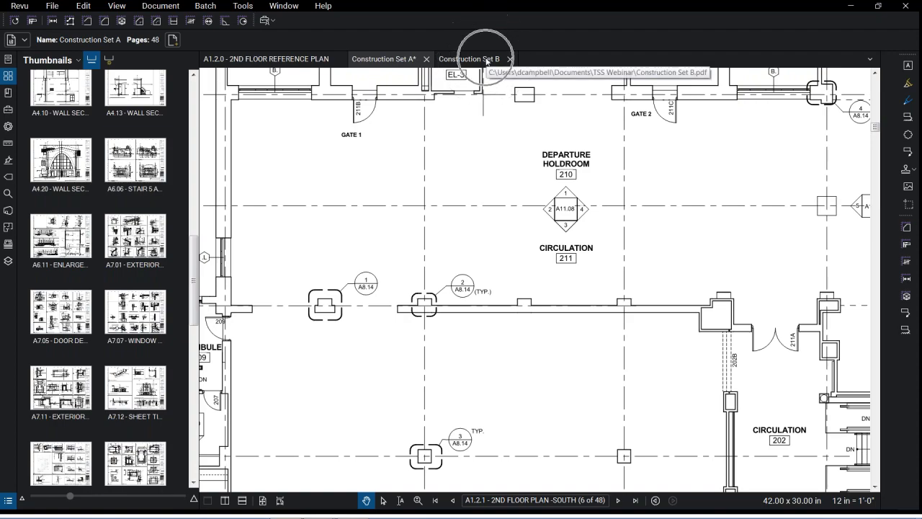
pyautogui.click(486, 60)
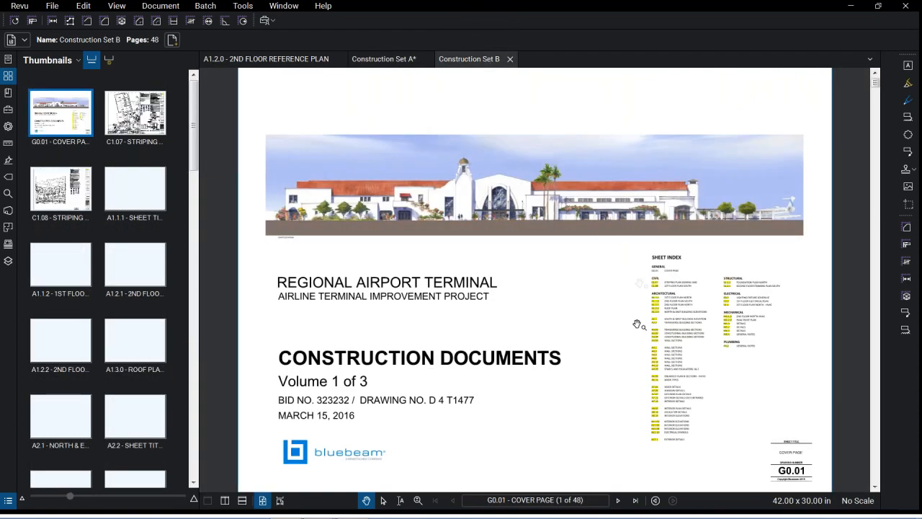
pyautogui.moveTo(652, 348); pyautogui.dragTo(543, 329)
pyautogui.scroll(3, 543, 330)
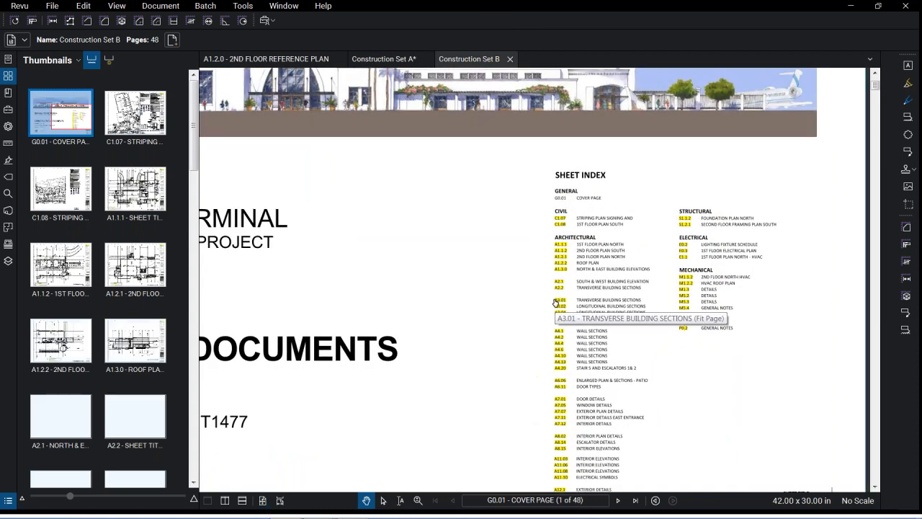
pyautogui.click(563, 250)
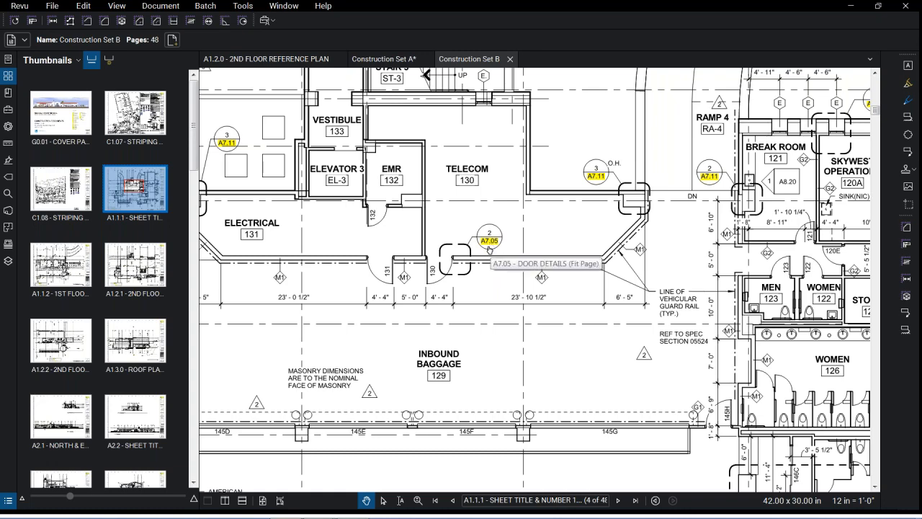
pyautogui.click(490, 247)
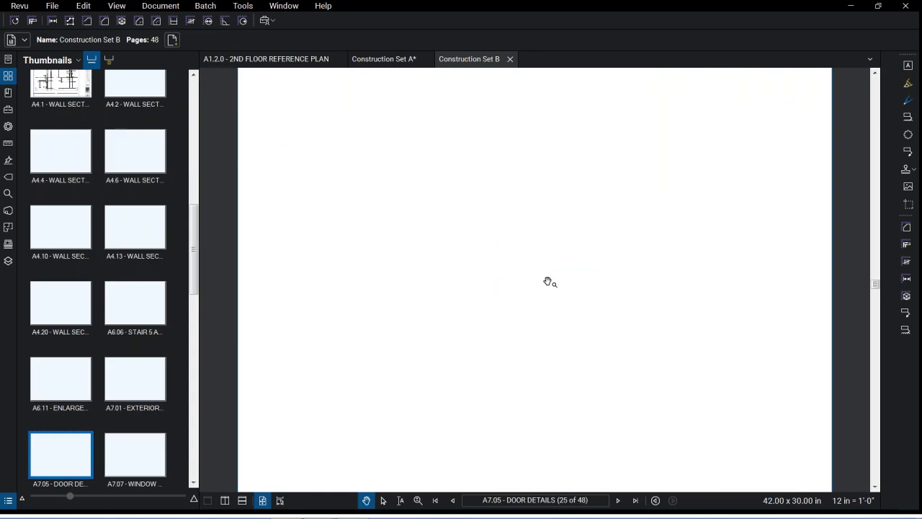
# Close Construction Set B and return to the sheet index on the cover page of Construction Set A
pyautogui.click(510, 59)
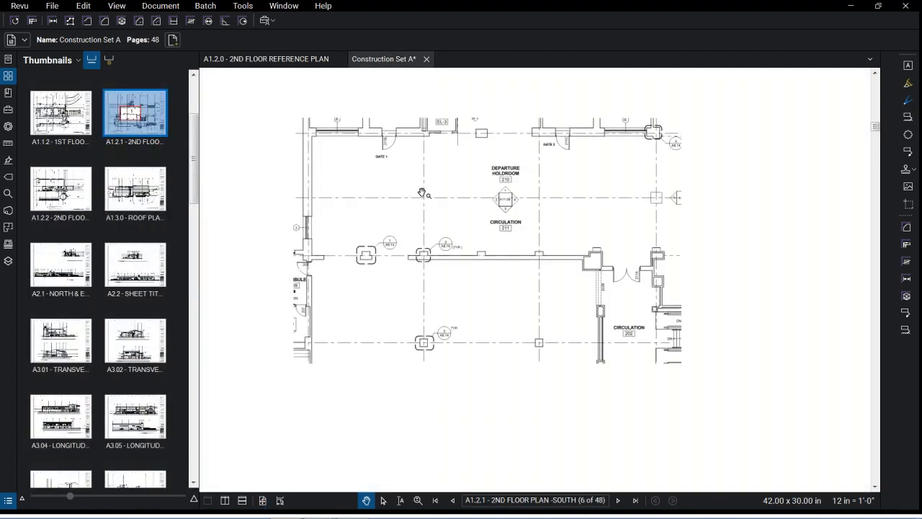
pyautogui.scroll(-3, 415, 192)
pyautogui.scroll(3, 77, 132)
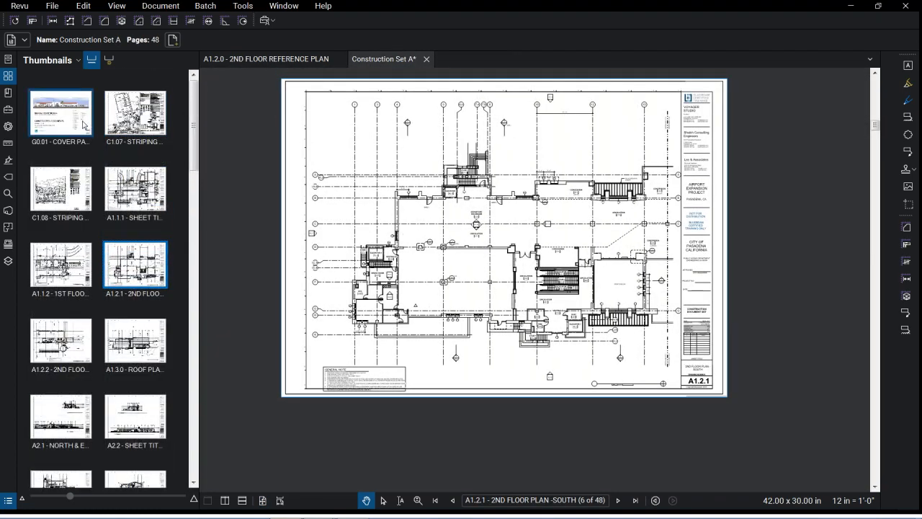
pyautogui.click(66, 120)
pyautogui.scroll(3, 583, 267)
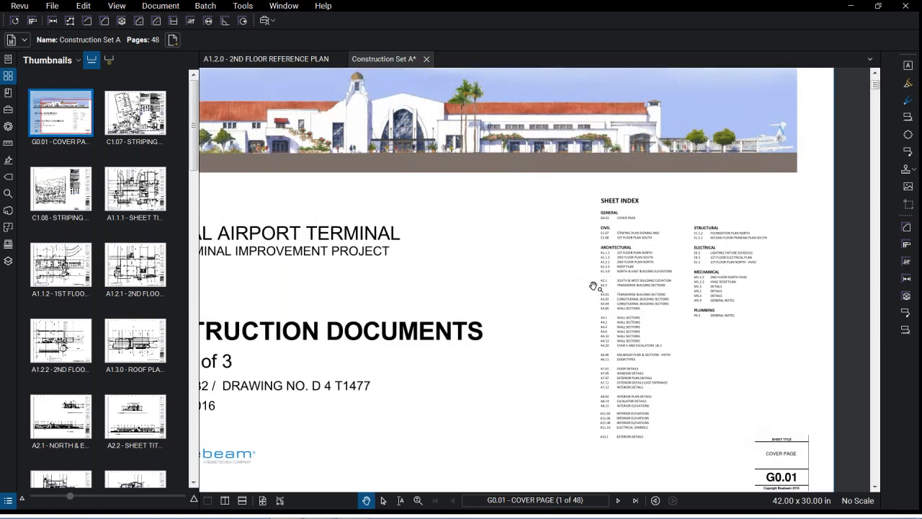
# Start a new batch link from the open files, excluding the A1.2.0 reference plan so only Construction Set A is processed
pyautogui.click(205, 6)
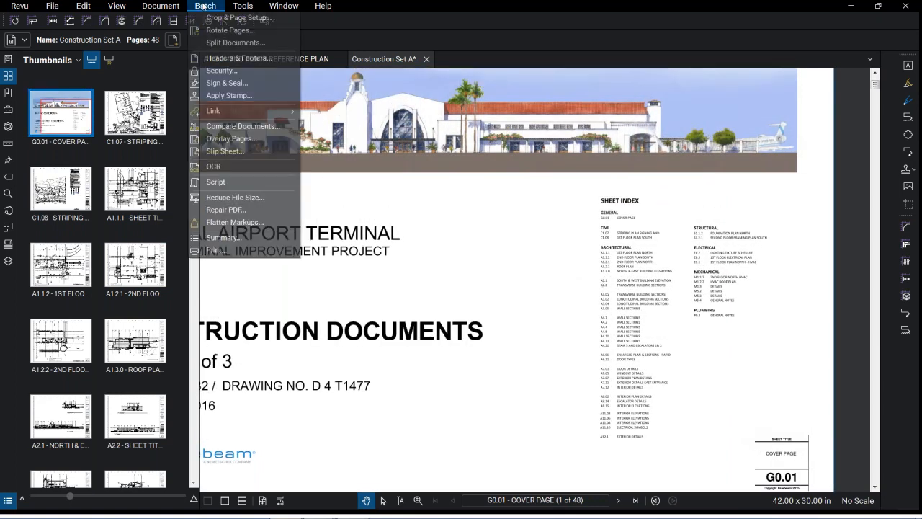
pyautogui.click(250, 111)
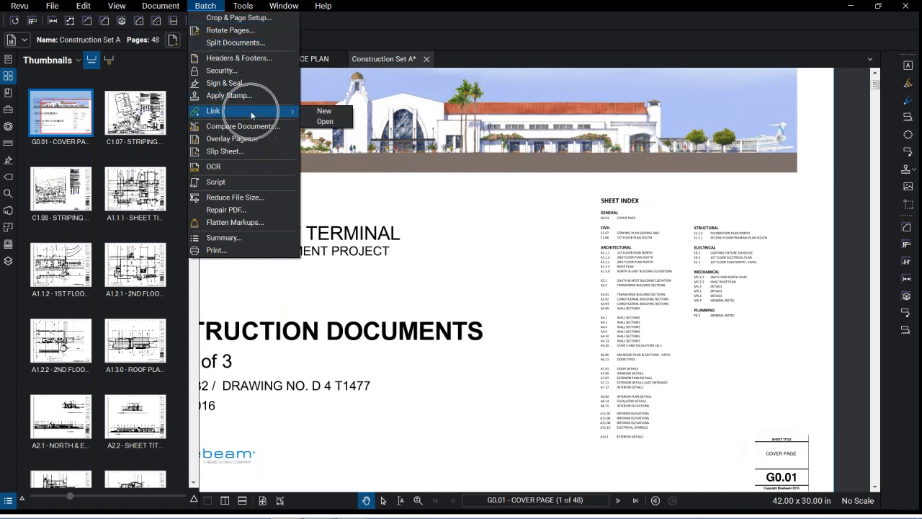
pyautogui.click(336, 121)
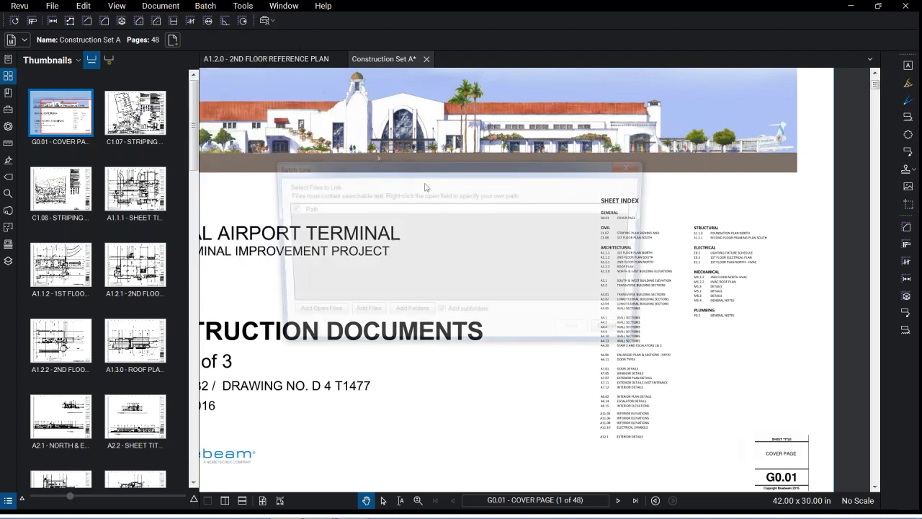
pyautogui.click(360, 315)
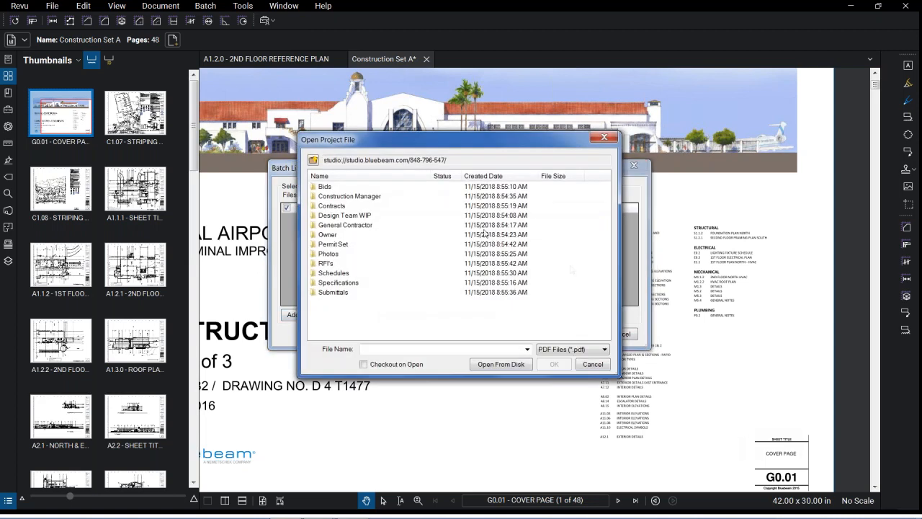
pyautogui.click(604, 137)
pyautogui.click(309, 315)
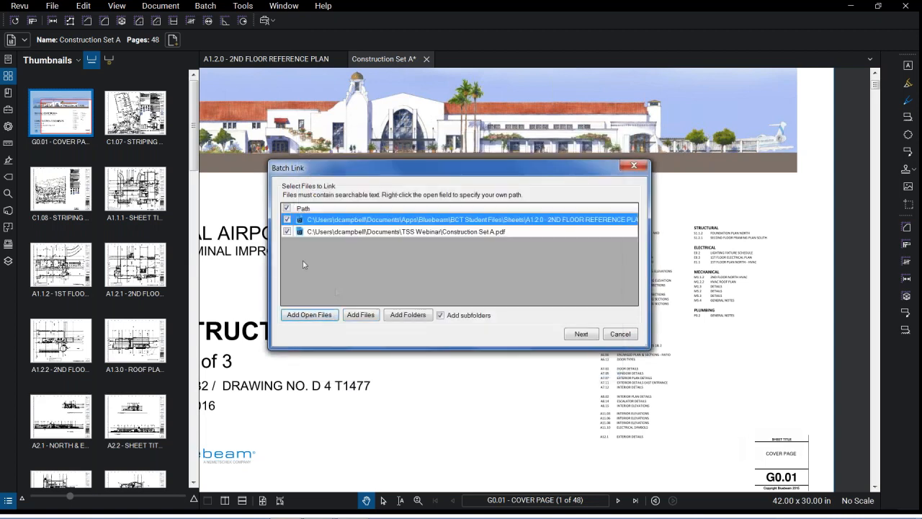
pyautogui.click(289, 220)
pyautogui.click(580, 334)
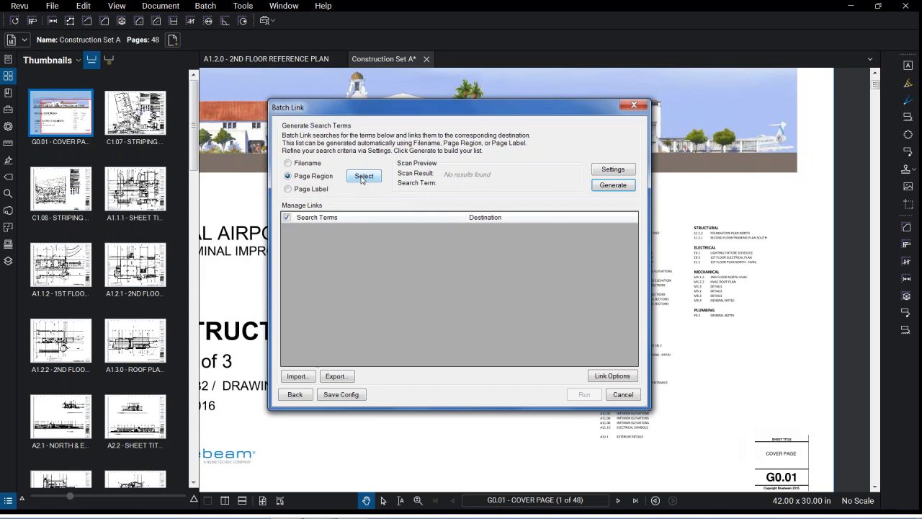
# Define the page region for the search terms around the sheet number G0.01 in the cover page title block
pyautogui.click(362, 179)
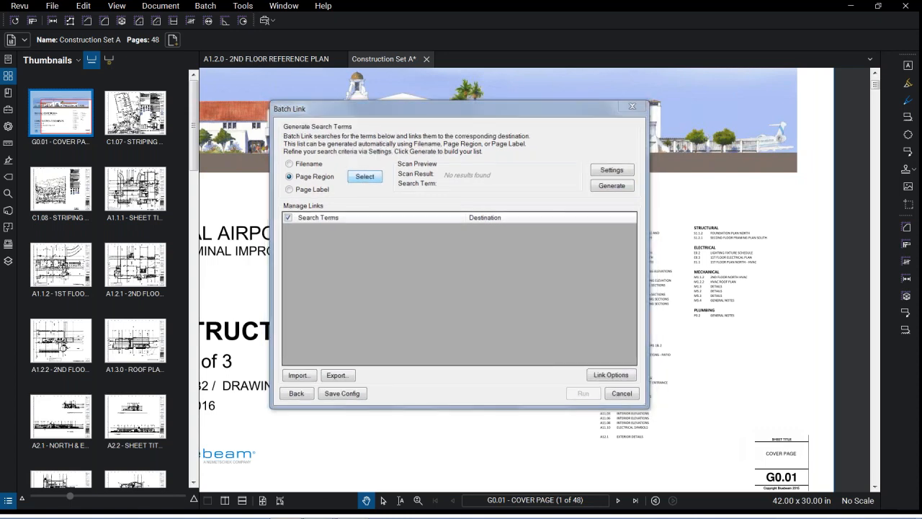
pyautogui.scroll(3, 790, 435)
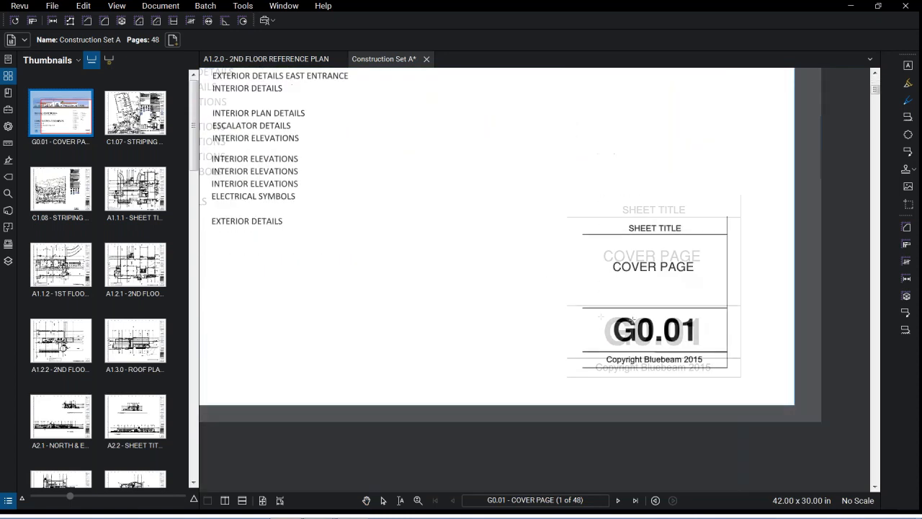
pyautogui.moveTo(588, 311); pyautogui.dragTo(724, 351)
pyautogui.click(508, 302)
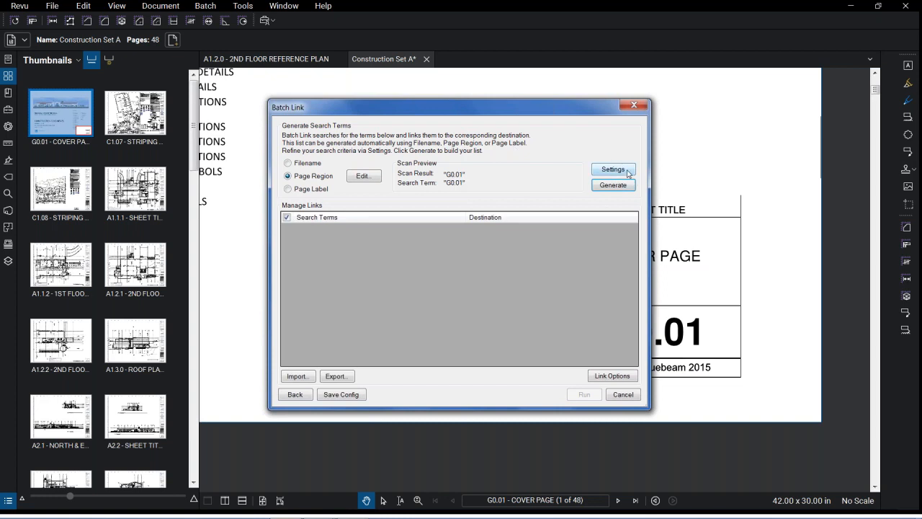
# Try the First from start filter mode with the space and period characters for the search terms, and restore No filter
pyautogui.click(626, 172)
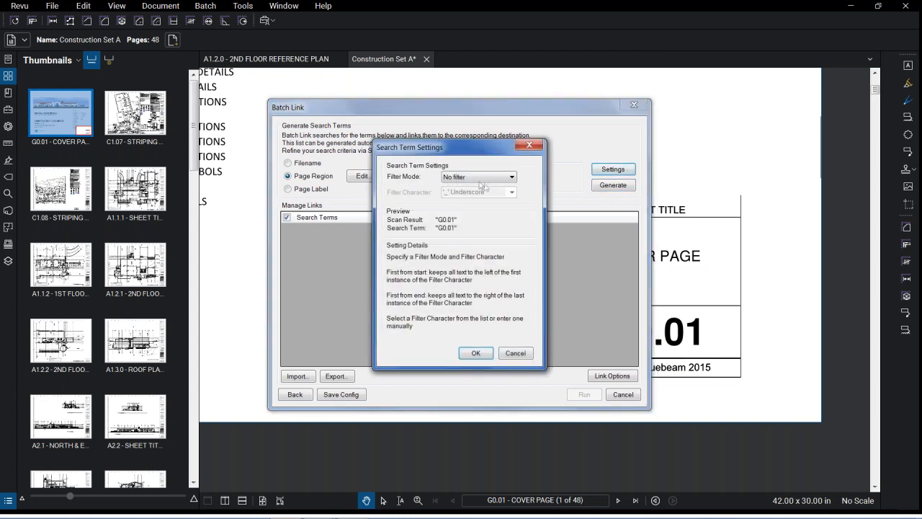
pyautogui.click(469, 180)
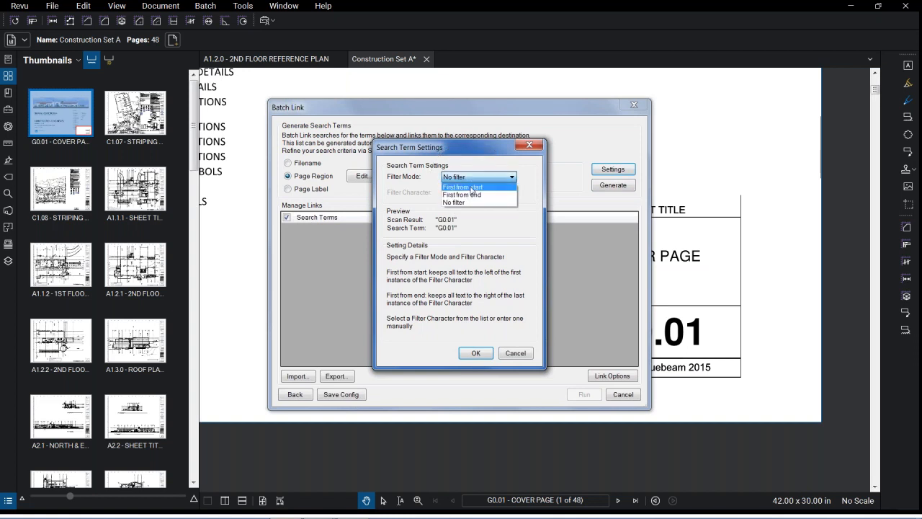
pyautogui.click(471, 188)
pyautogui.click(511, 192)
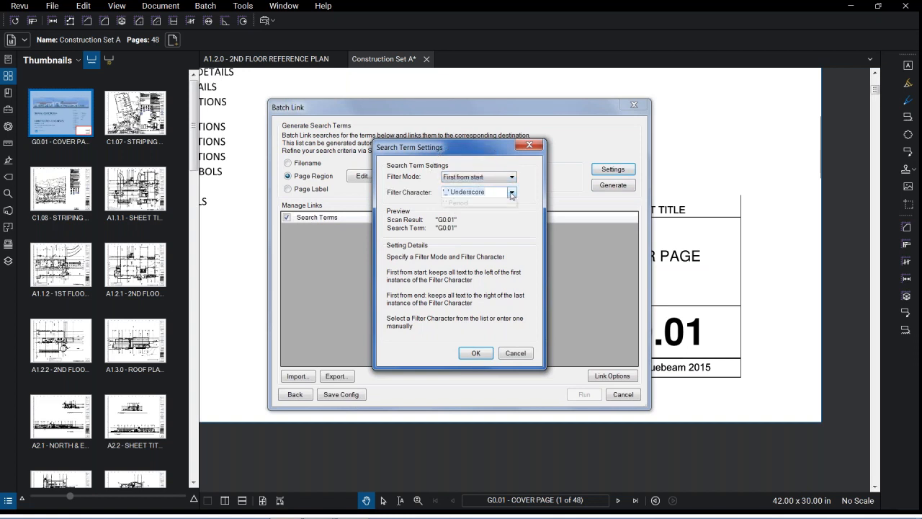
pyautogui.click(494, 218)
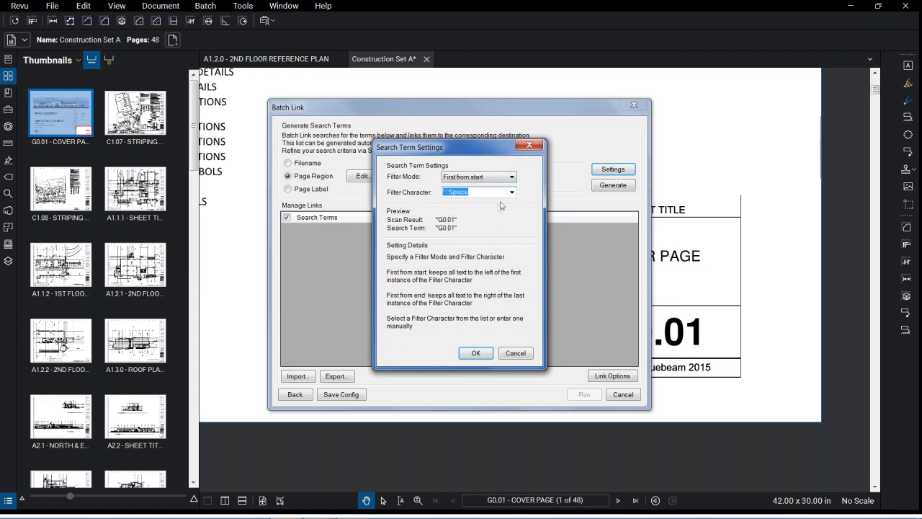
pyautogui.click(511, 192)
pyautogui.click(504, 225)
pyautogui.click(512, 177)
pyautogui.click(477, 204)
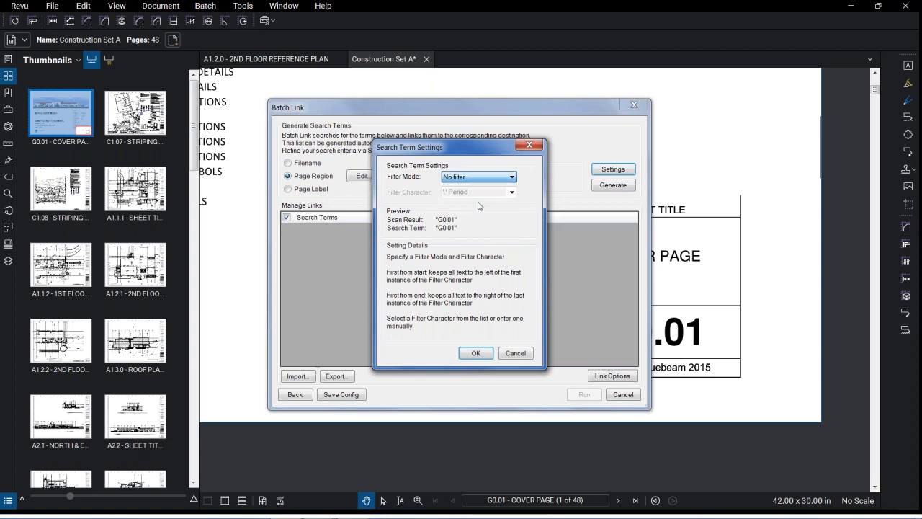
pyautogui.click(475, 352)
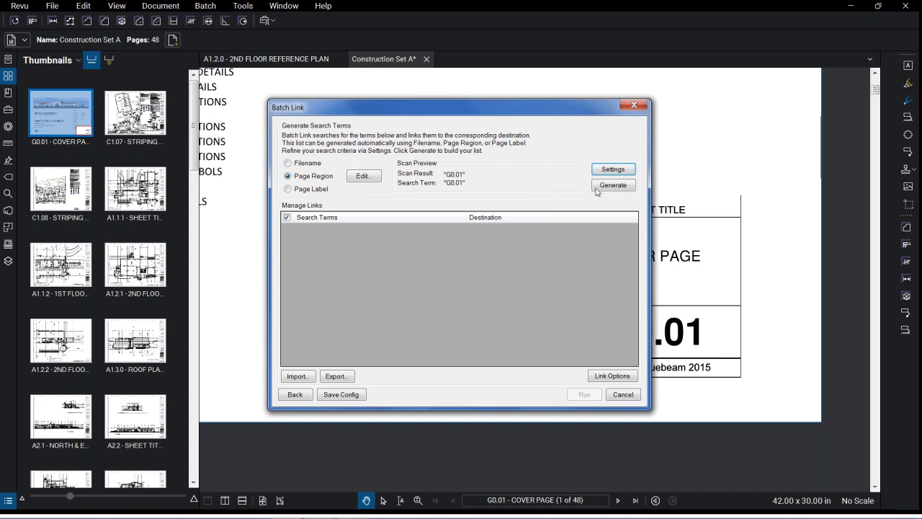
# Generate the search terms from the page region and save the batch link configuration as "Batch Link typ"
pyautogui.click(616, 188)
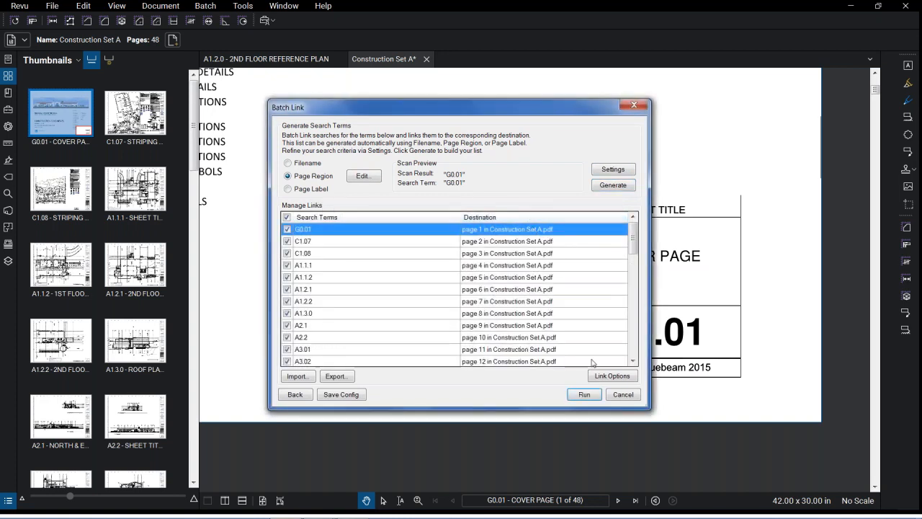
pyautogui.click(603, 379)
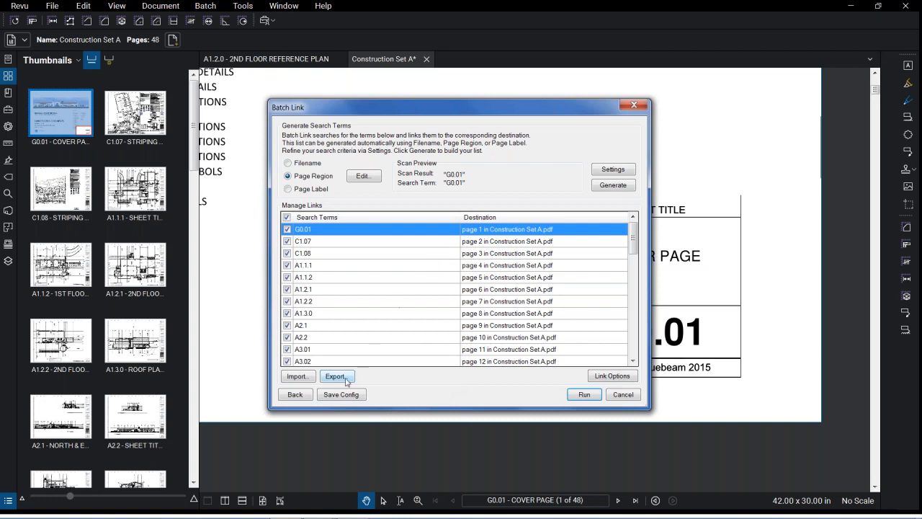
pyautogui.click(349, 396)
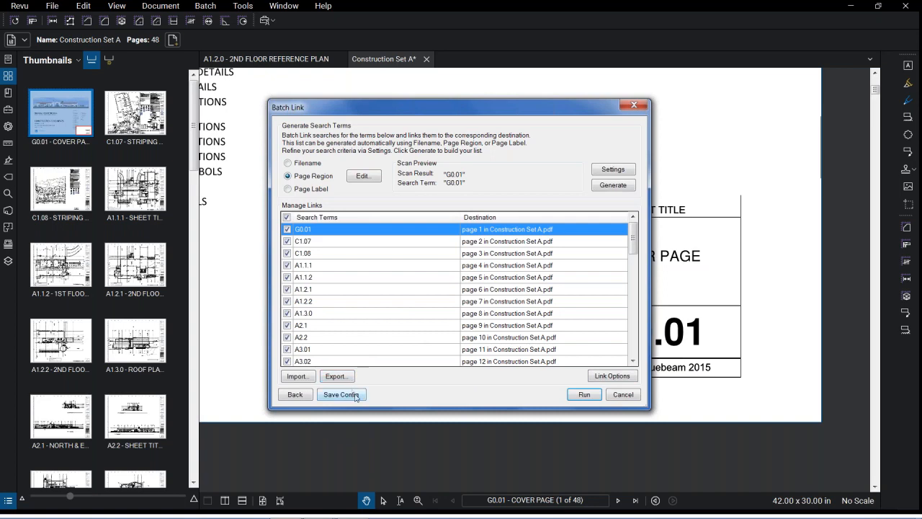
pyautogui.click(355, 395)
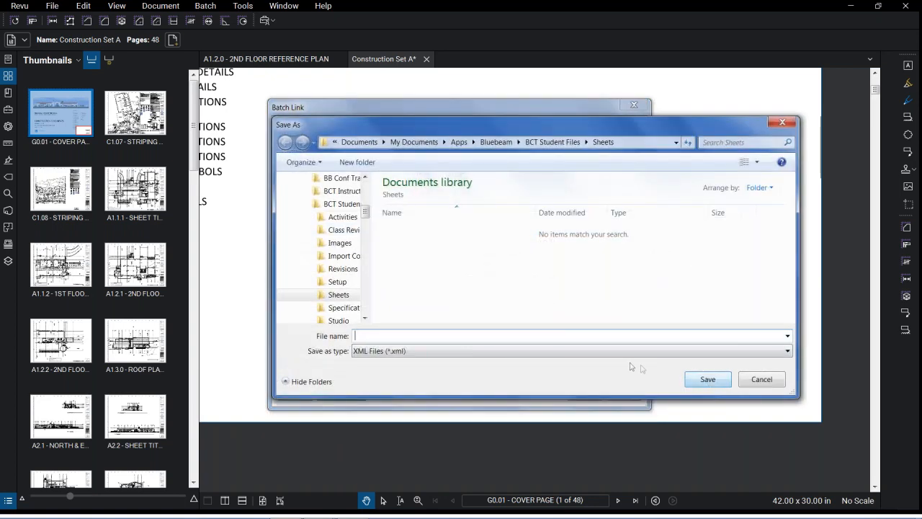
pyautogui.click(695, 382)
pyautogui.click(556, 334)
pyautogui.write('Batch Link typ')
pyautogui.press('Return')
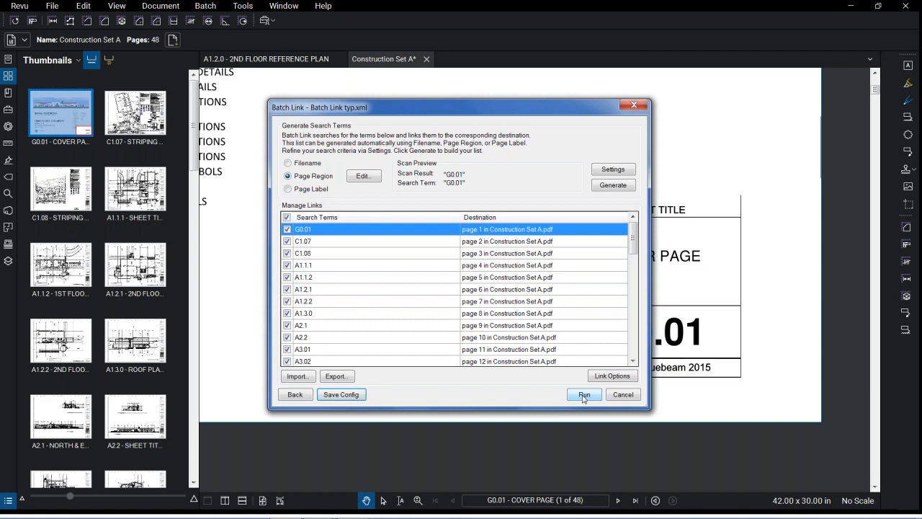
# Include appearance properties with a yellow fill in the link options, and run the batch link on Construction Set A
pyautogui.moveTo(582, 398); pyautogui.dragTo(577, 368)
pyautogui.press('ctrl')
pyautogui.click(611, 376)
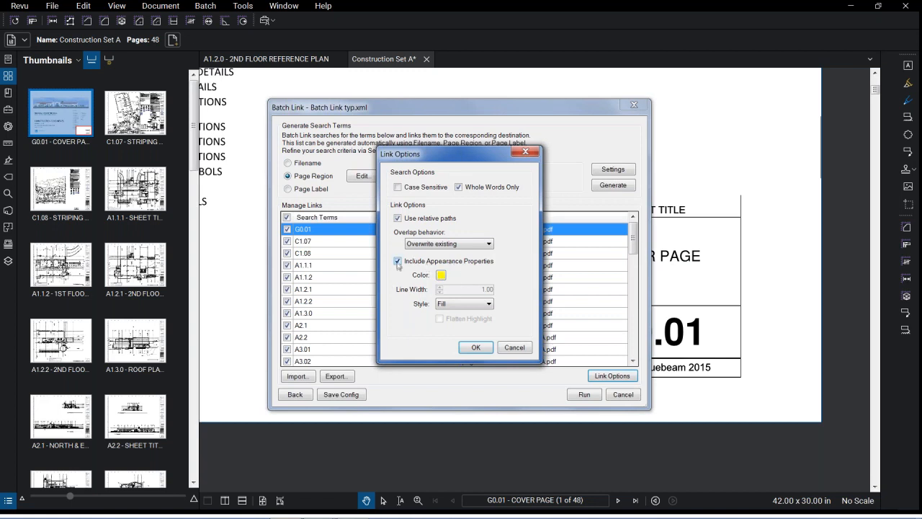
pyautogui.click(398, 262)
pyautogui.click(397, 261)
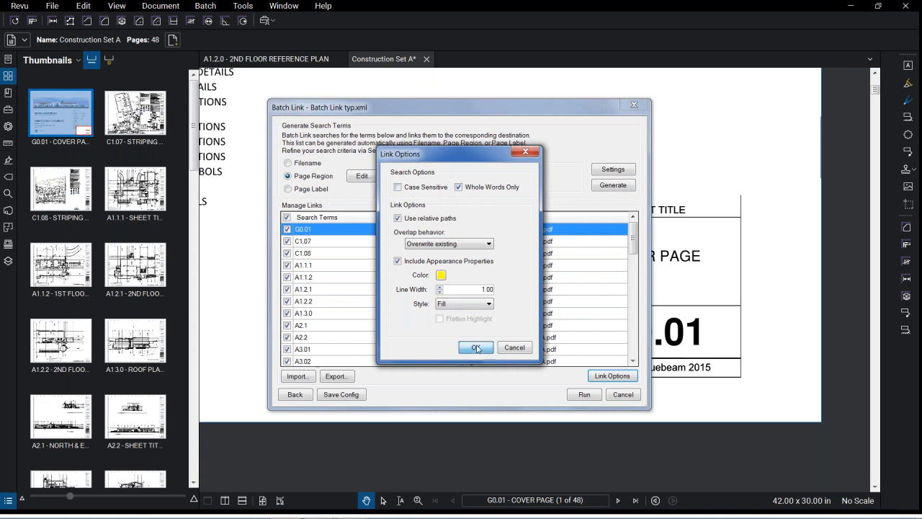
pyautogui.click(475, 347)
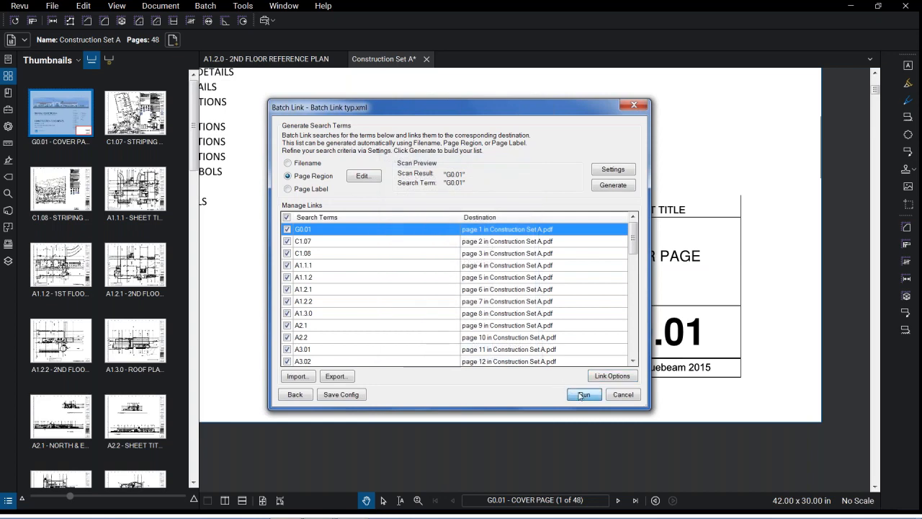
pyautogui.click(582, 395)
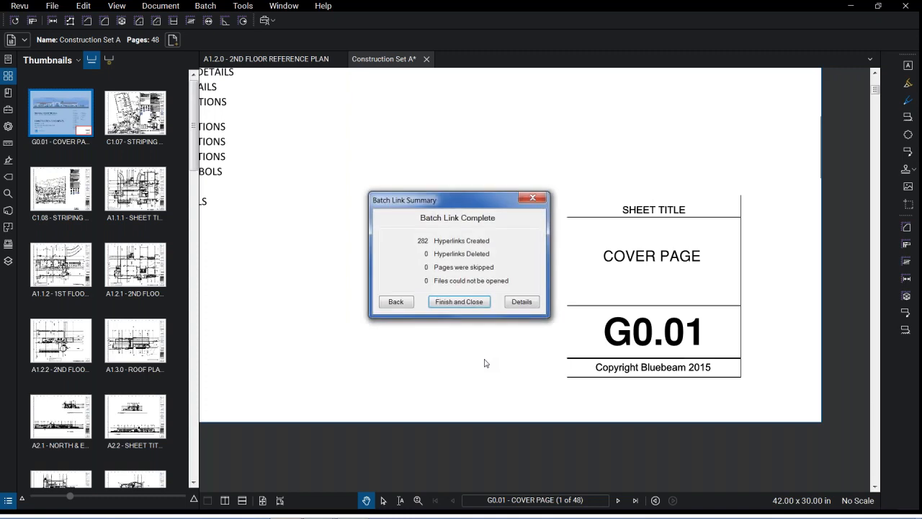
pyautogui.click(461, 301)
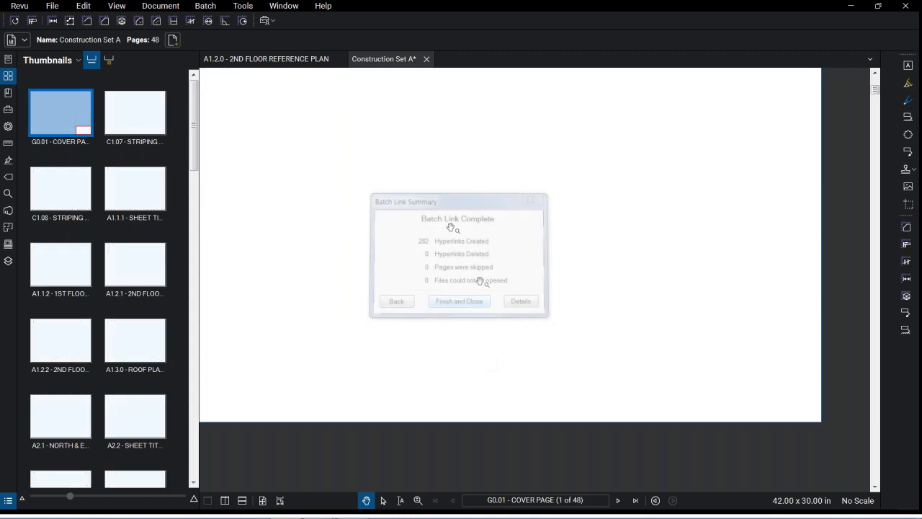
# Test the new links from the cover page's sheet index to C1.07 and from a callout on A1.2.1 to A8.14
pyautogui.scroll(-3, 431, 219)
pyautogui.scroll(5, 518, 185)
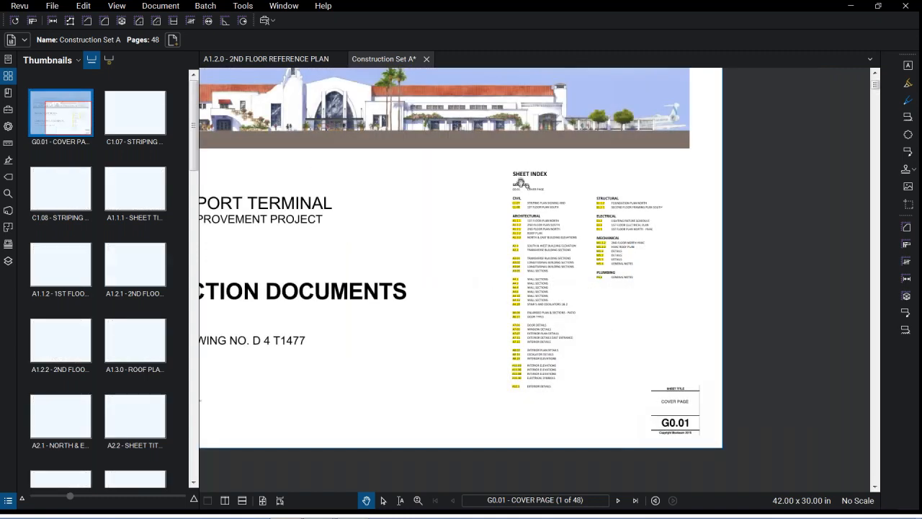
pyautogui.scroll(2, 517, 186)
pyautogui.click(569, 282)
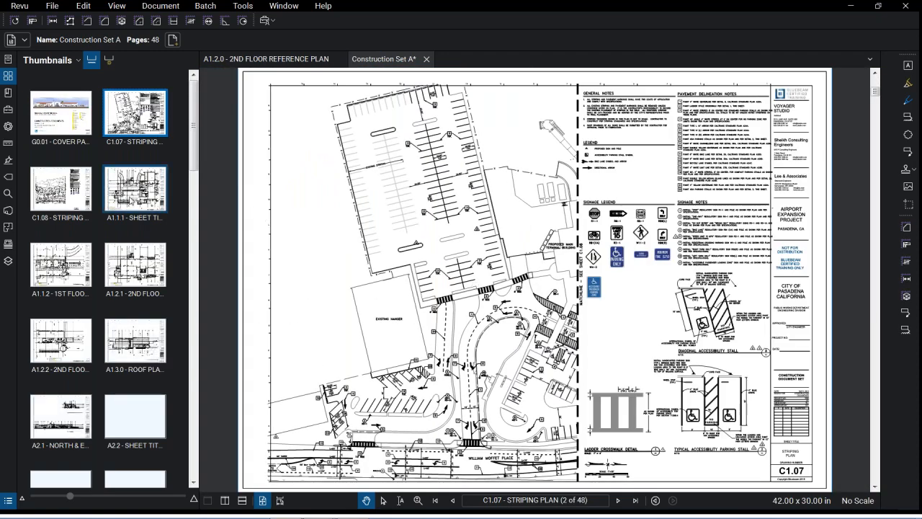
pyautogui.click(140, 264)
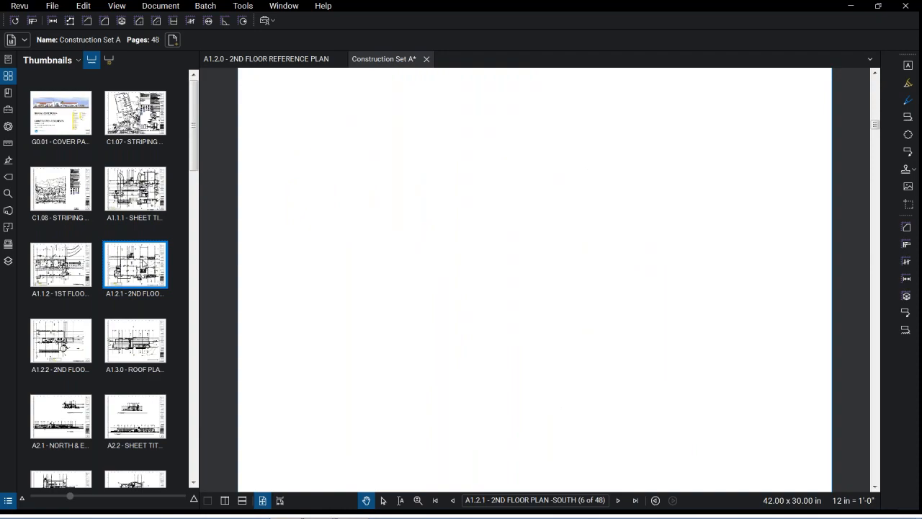
pyautogui.scroll(5, 508, 257)
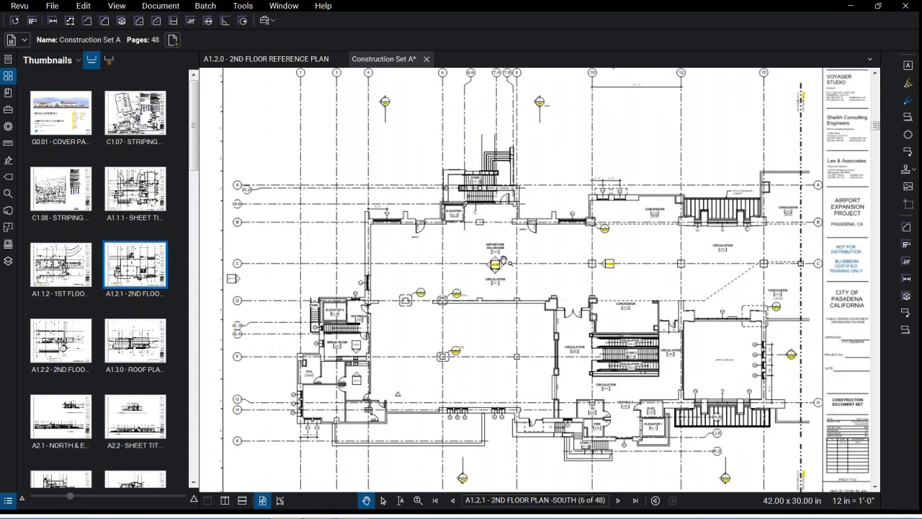
pyautogui.click(347, 381)
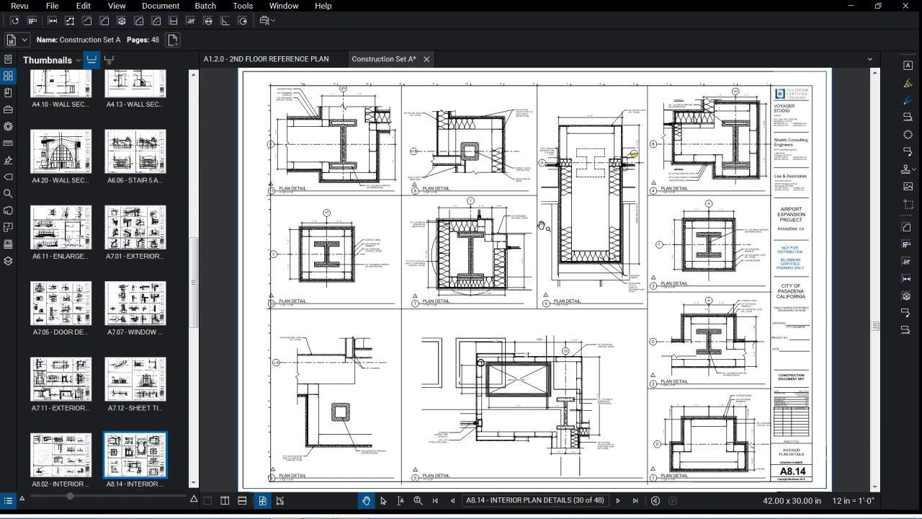
# Extract sheets C1.07 and C1.08 as one combined file that opens after extraction, with hyperlinks updated to relative paths
pyautogui.moveTo(195, 275); pyautogui.dragTo(208, 95)
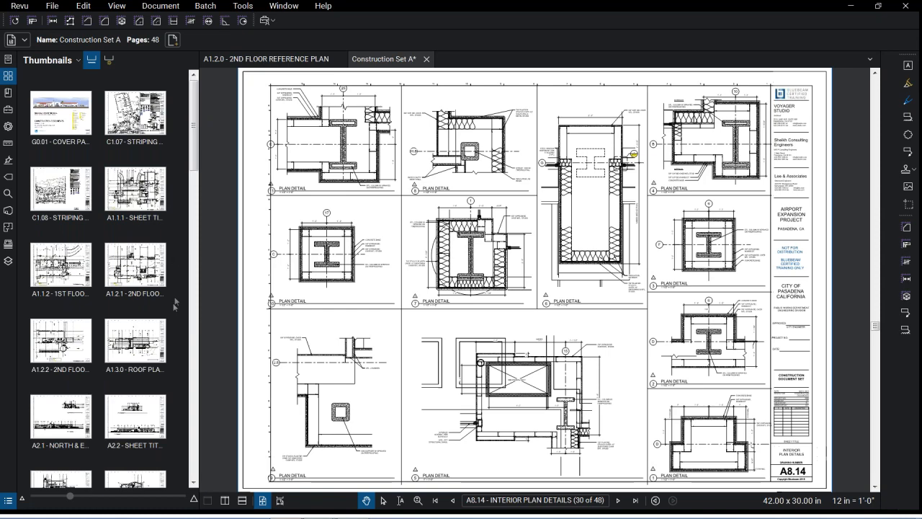
pyautogui.click(135, 113)
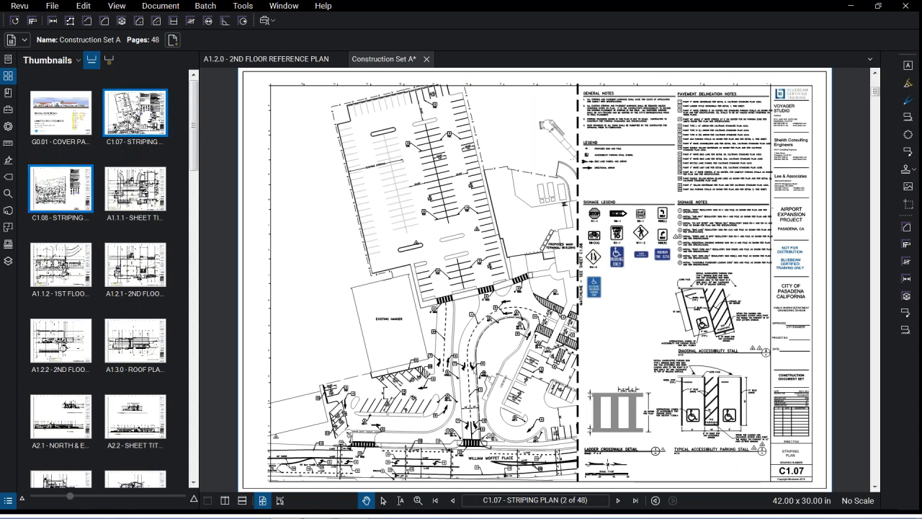
pyautogui.rightClick(118, 112)
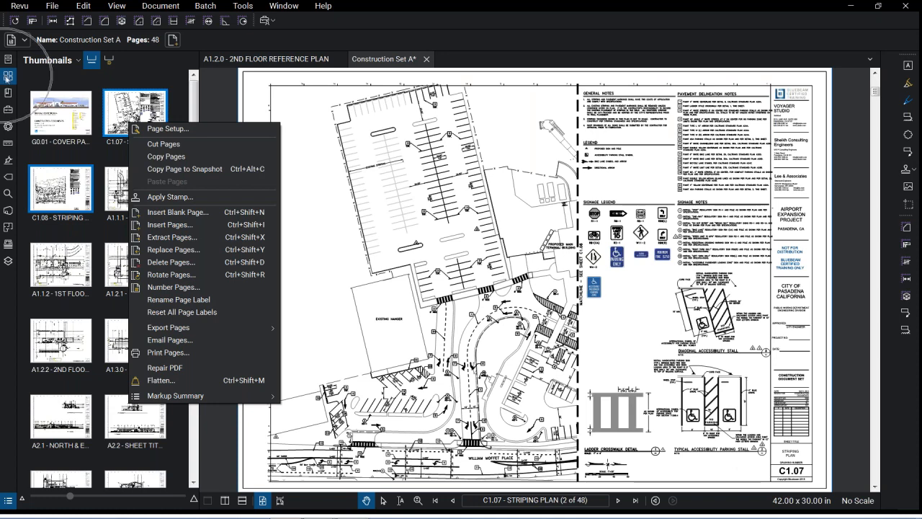
pyautogui.click(187, 238)
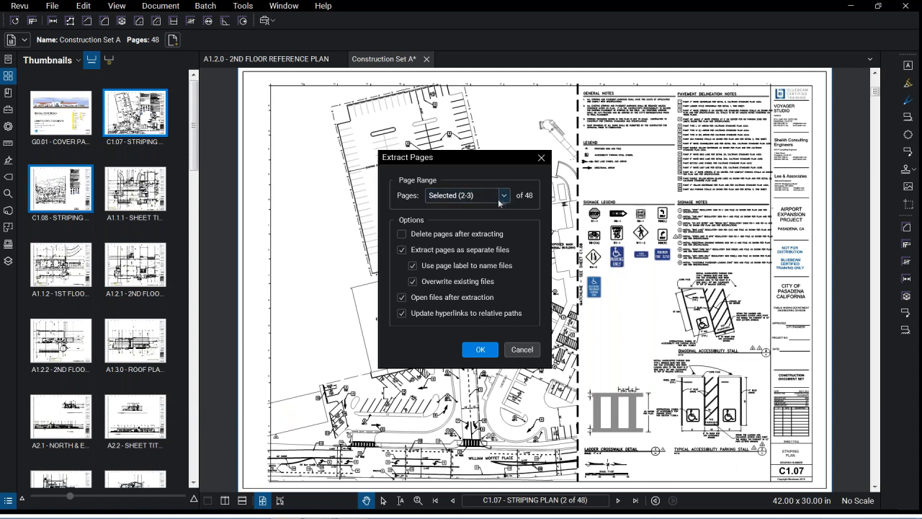
pyautogui.click(422, 253)
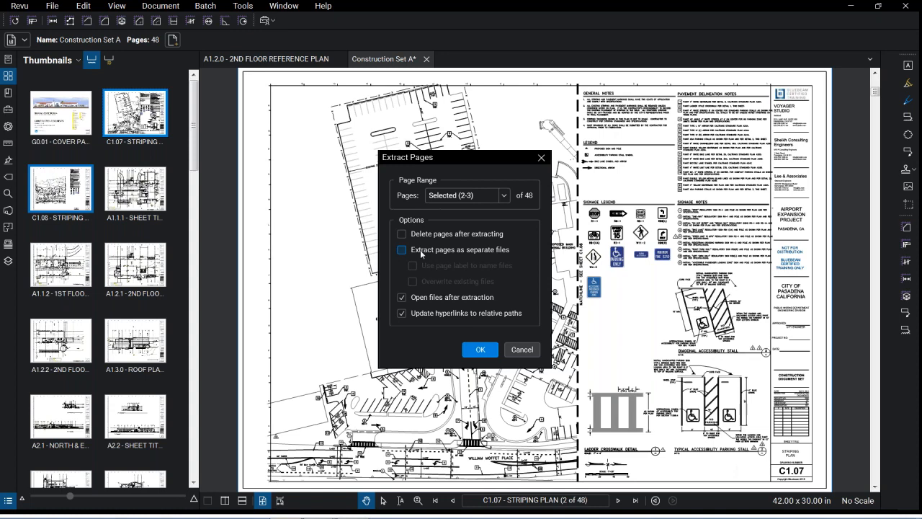
pyautogui.click(422, 253)
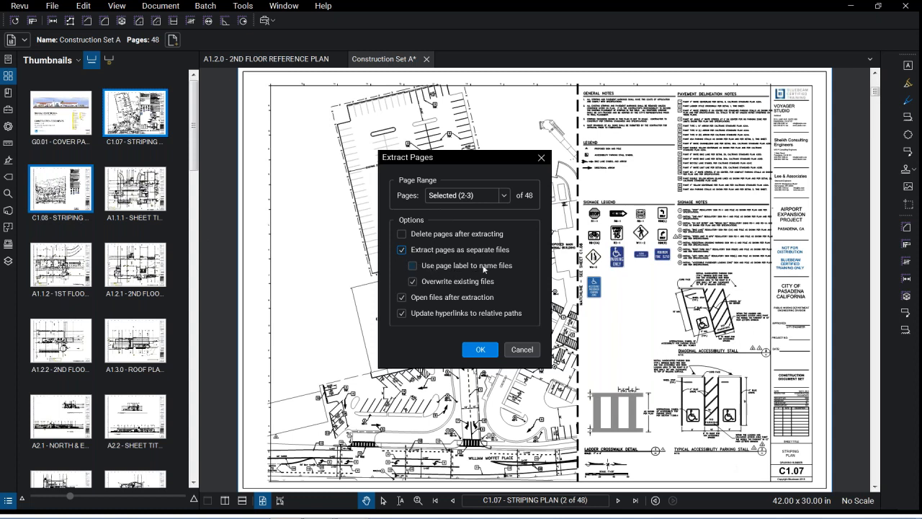
pyautogui.press('ctrl')
pyautogui.click(402, 250)
pyautogui.click(486, 350)
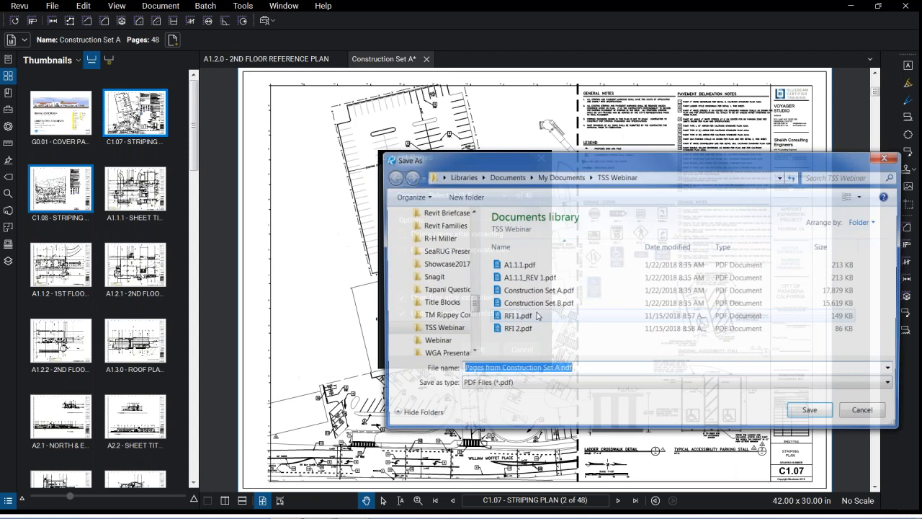
# Save the extracted pages as the PDF "Striping Plan" in the TSS Webinar folder
pyautogui.write('S')
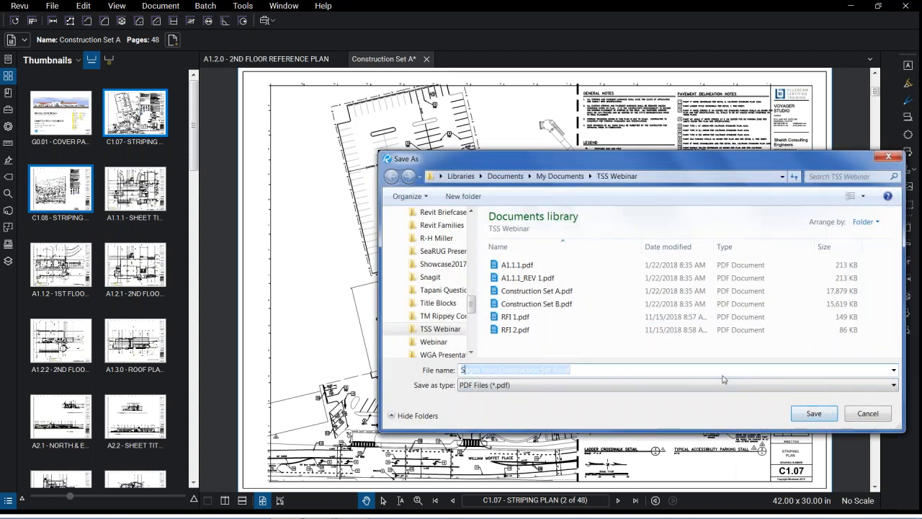
pyautogui.write('triping Plan')
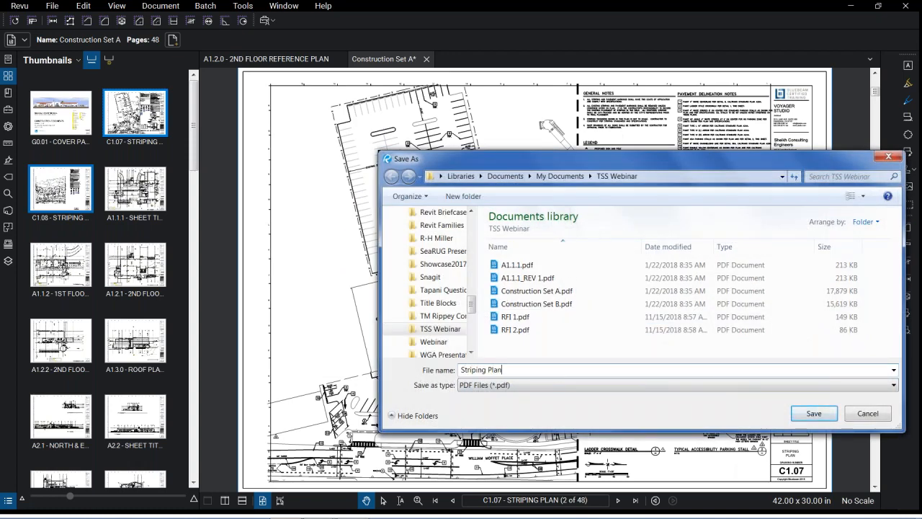
pyautogui.press('Return')
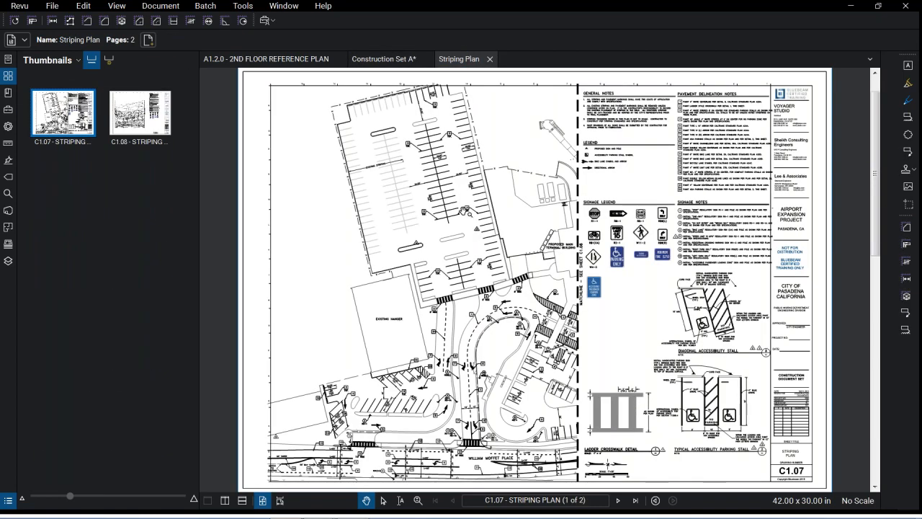
pyautogui.scroll(1, 466, 211)
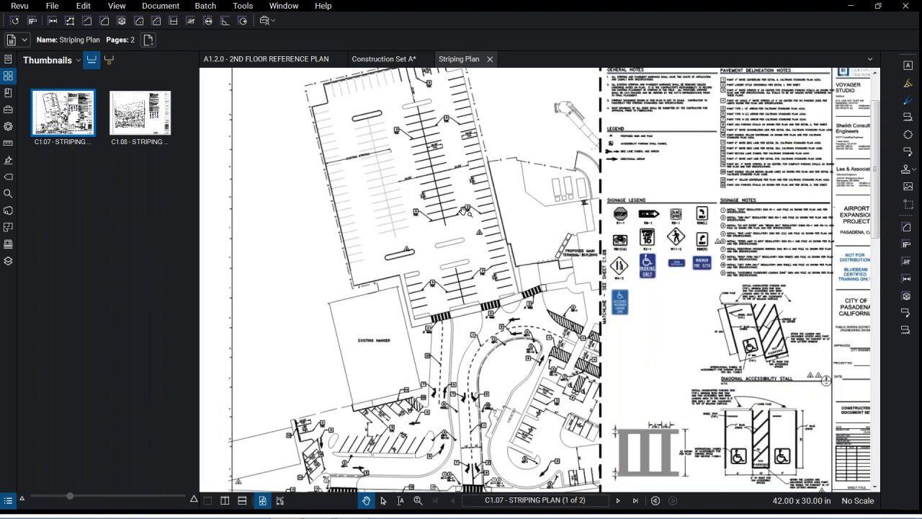
pyautogui.scroll(4, 466, 211)
pyautogui.scroll(-6, 562, 247)
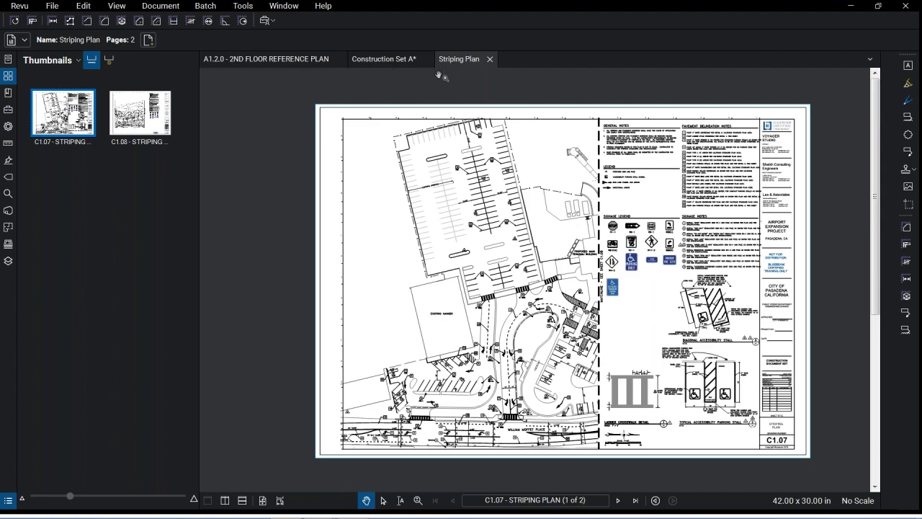
pyautogui.scroll(1, 520, 243)
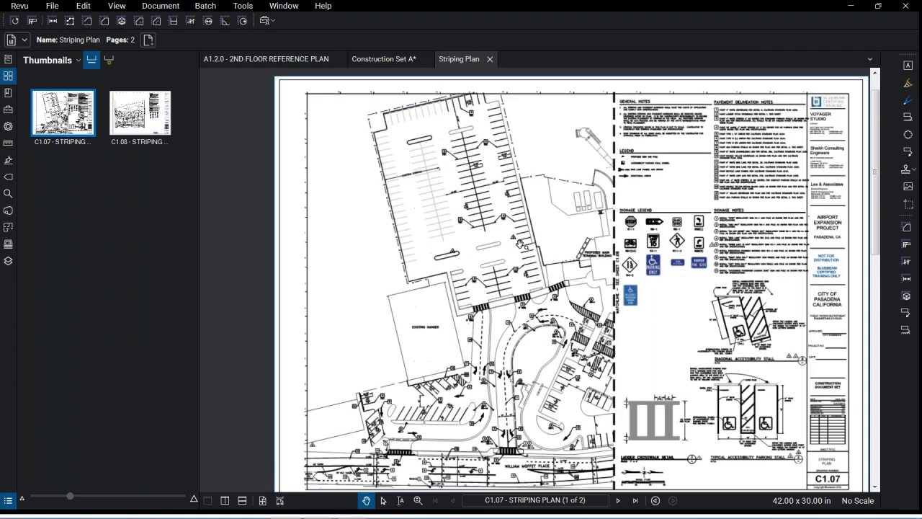
pyautogui.scroll(1, 520, 243)
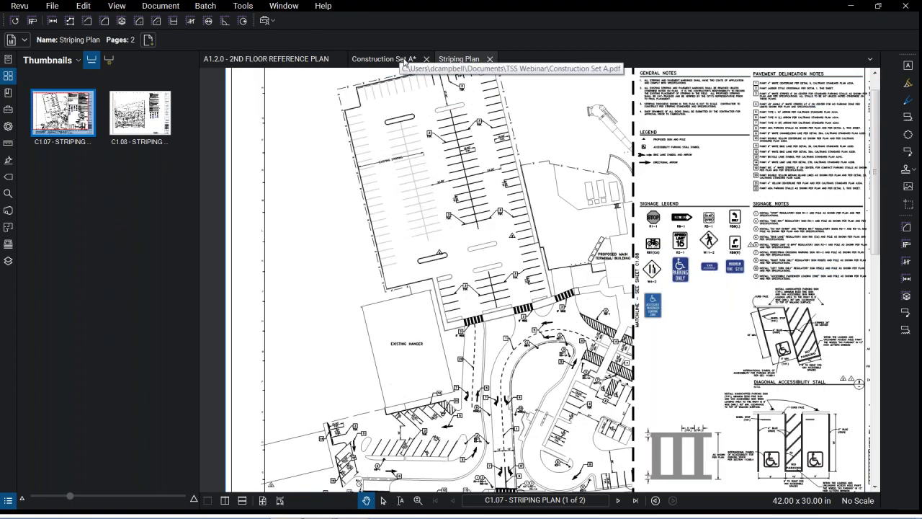
# In Construction Set A, replace only the page content of sheet A1.1.1 with page 1 of A1.1.1_REV 1.pdf
pyautogui.click(403, 61)
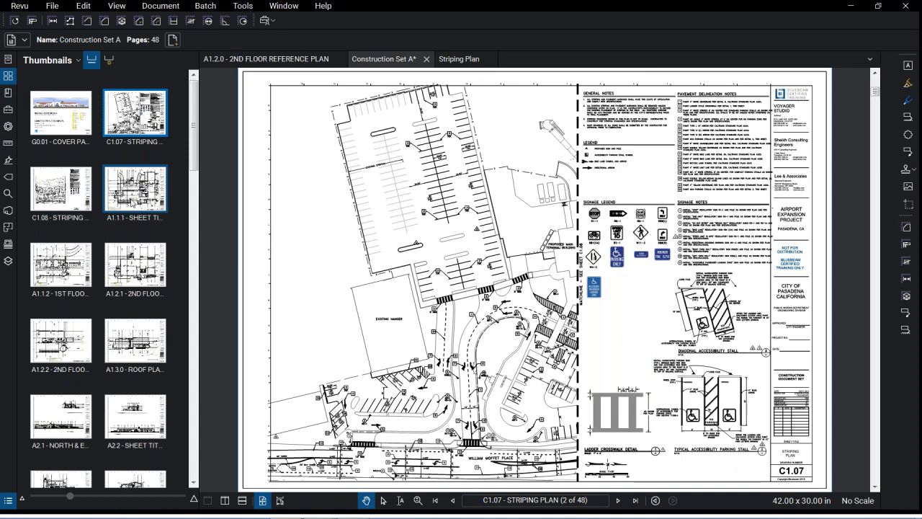
pyautogui.click(150, 204)
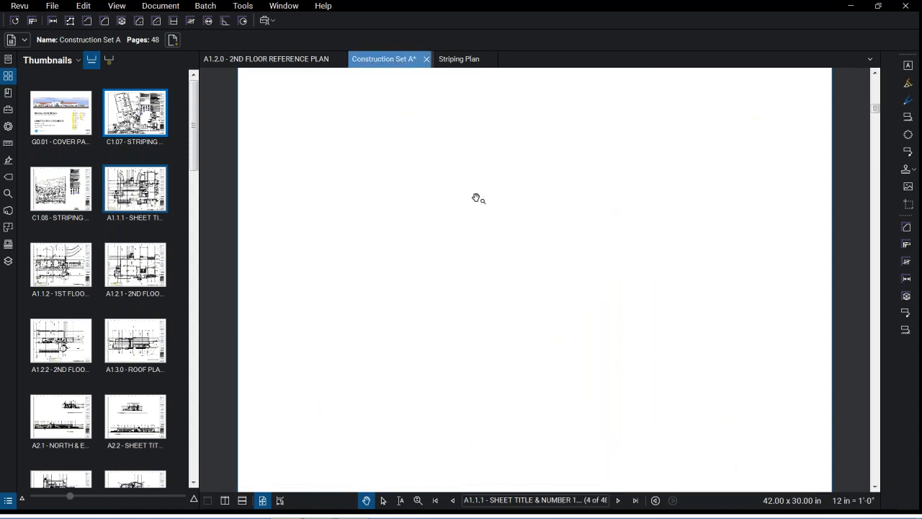
pyautogui.click(85, 269)
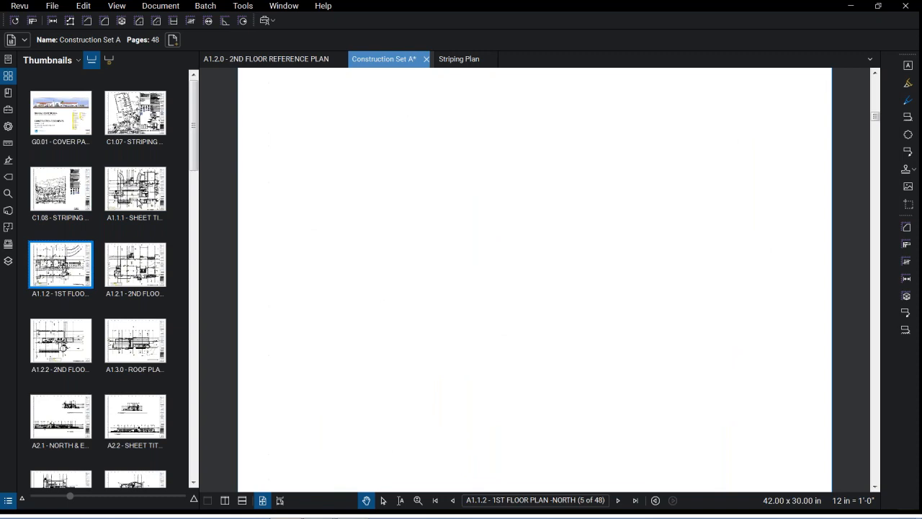
pyautogui.click(139, 203)
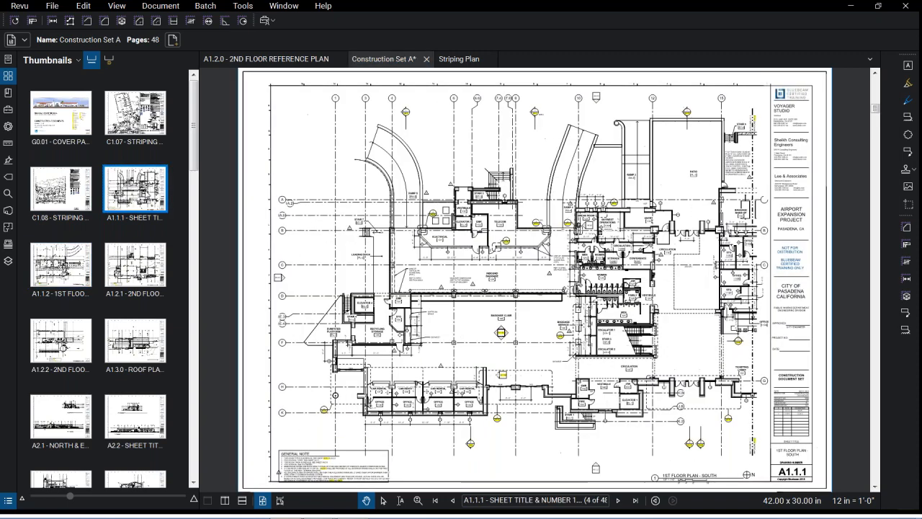
pyautogui.rightClick(149, 193)
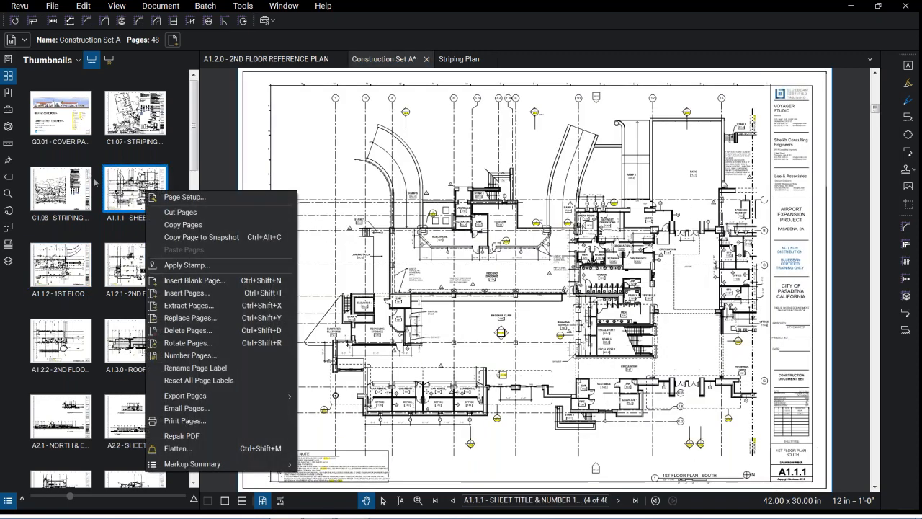
pyautogui.click(222, 319)
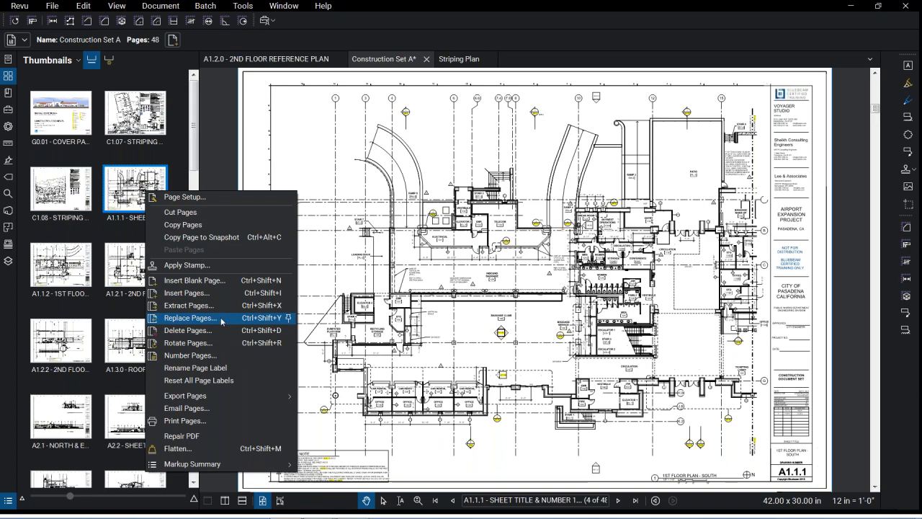
pyautogui.click(222, 319)
pyautogui.click(515, 368)
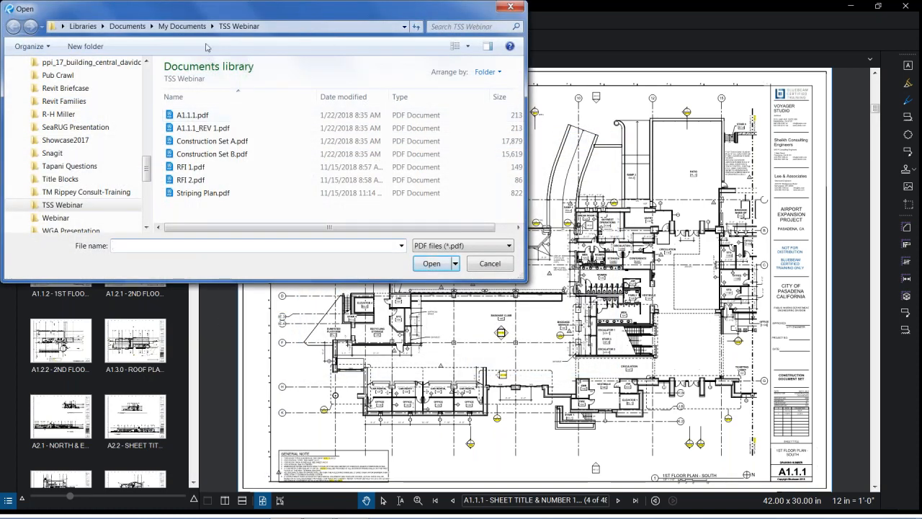
pyautogui.click(437, 265)
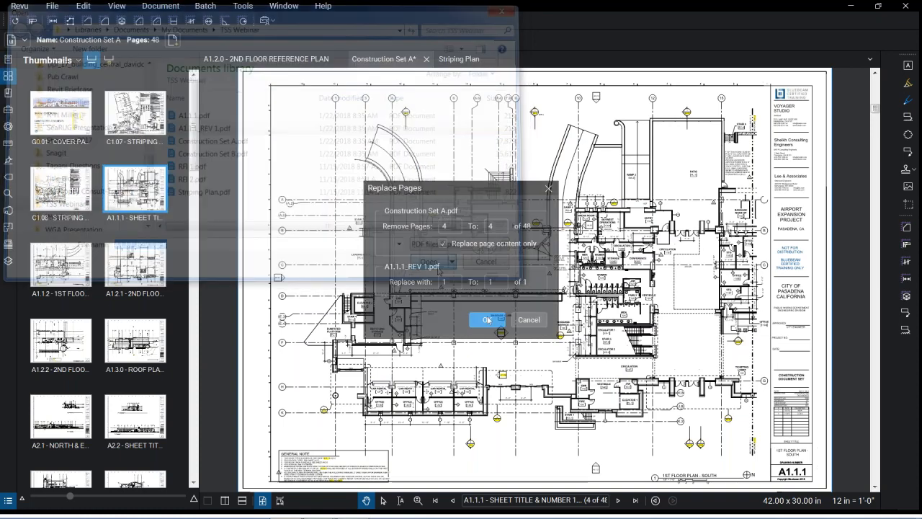
pyautogui.click(495, 322)
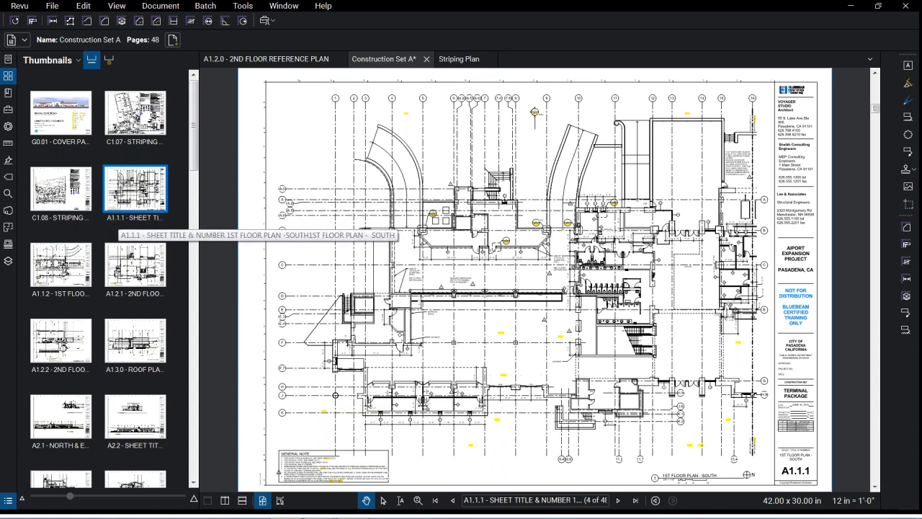
pyautogui.rightClick(120, 179)
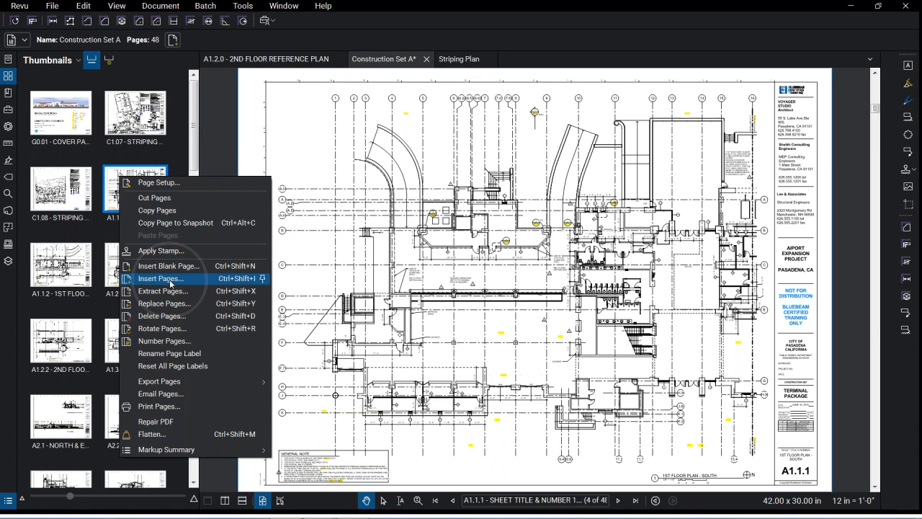
pyautogui.click(305, 211)
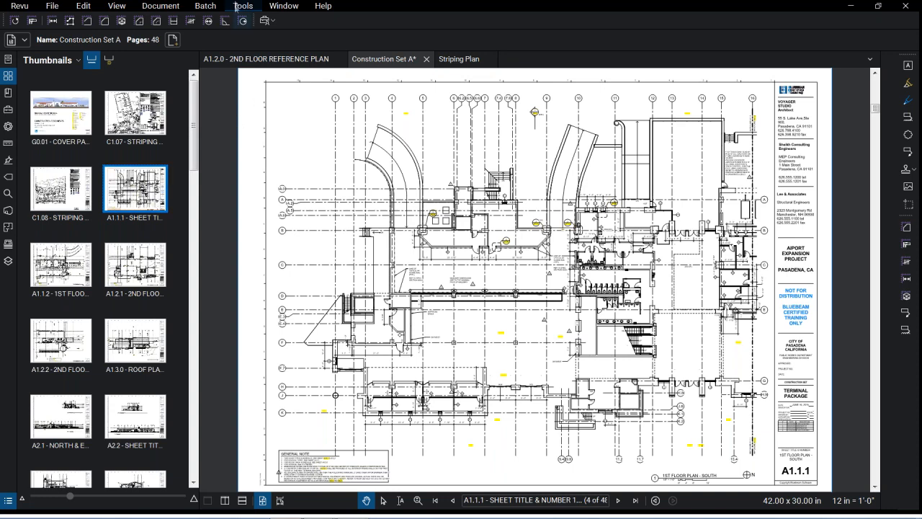
# Start a Batch Slip Sheet and begin adding a folder of current files from disk, browsing into the Apps folder
pyautogui.click(202, 5)
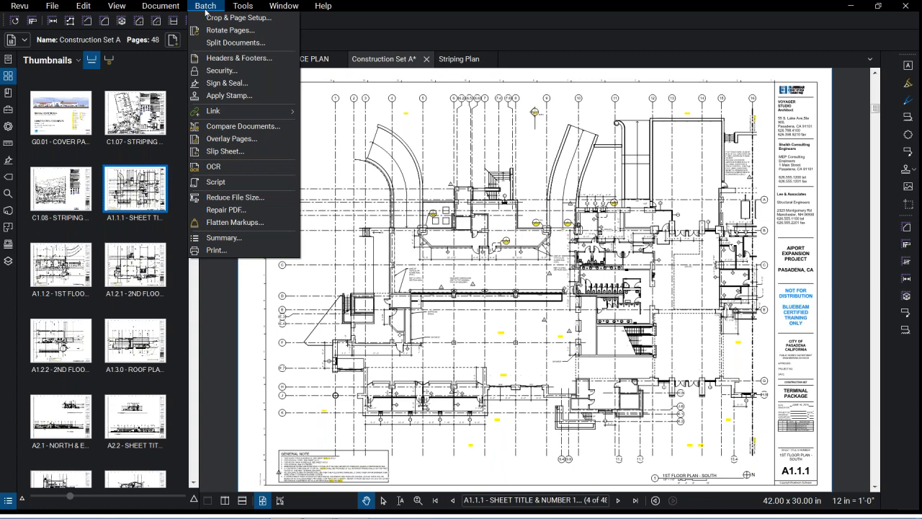
pyautogui.click(262, 158)
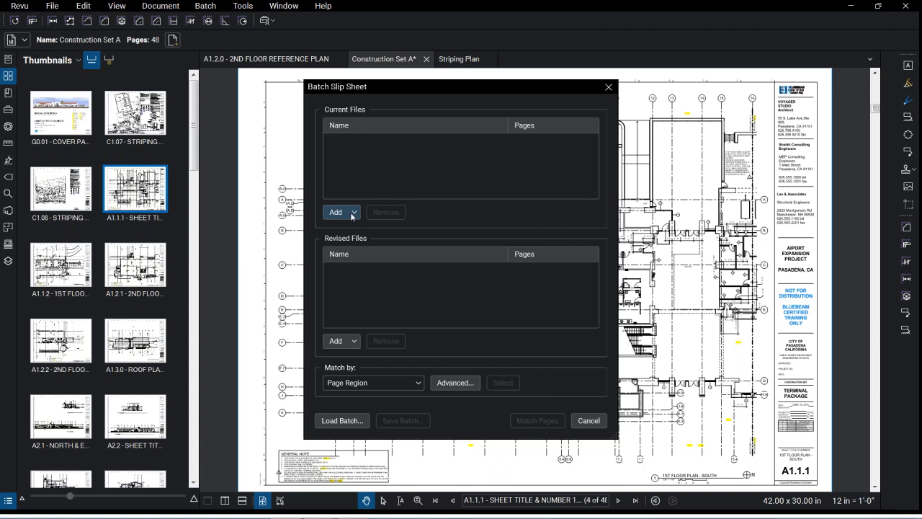
pyautogui.click(354, 212)
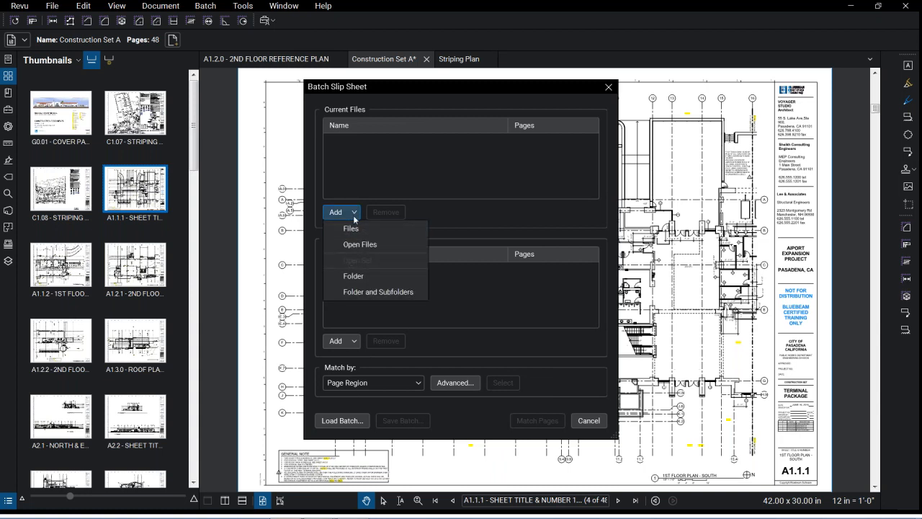
pyautogui.click(395, 278)
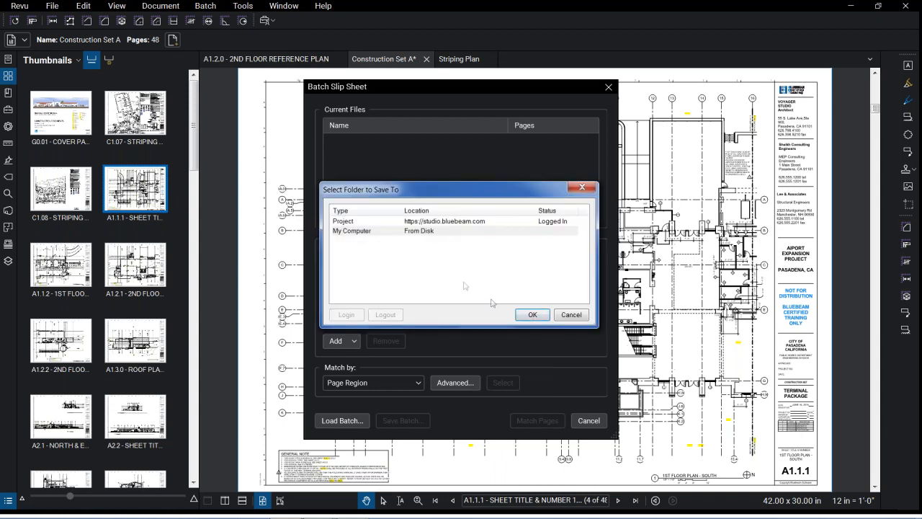
pyautogui.click(537, 322)
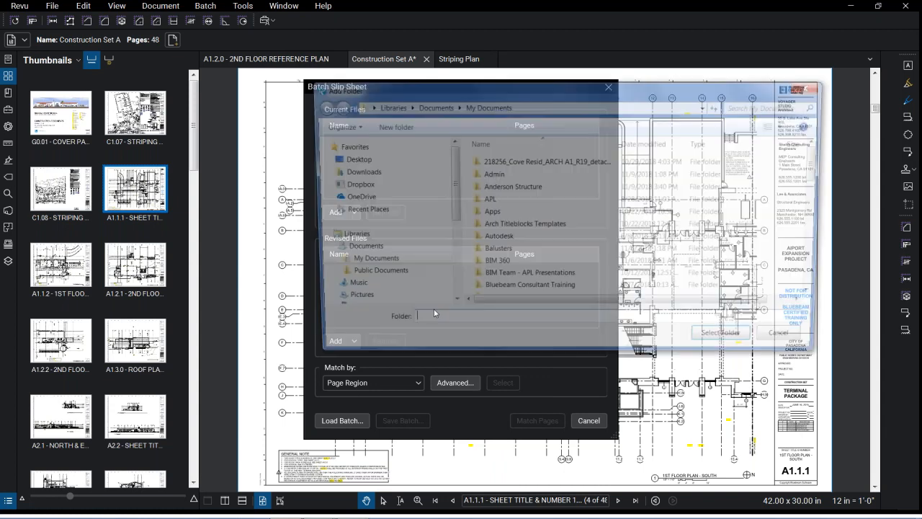
pyautogui.doubleClick(488, 212)
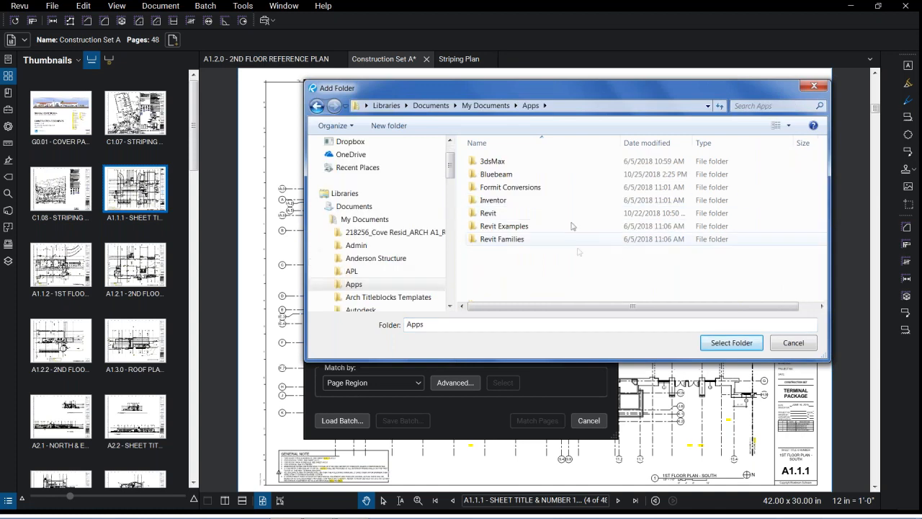
pyautogui.doubleClick(557, 175)
pyautogui.doubleClick(544, 186)
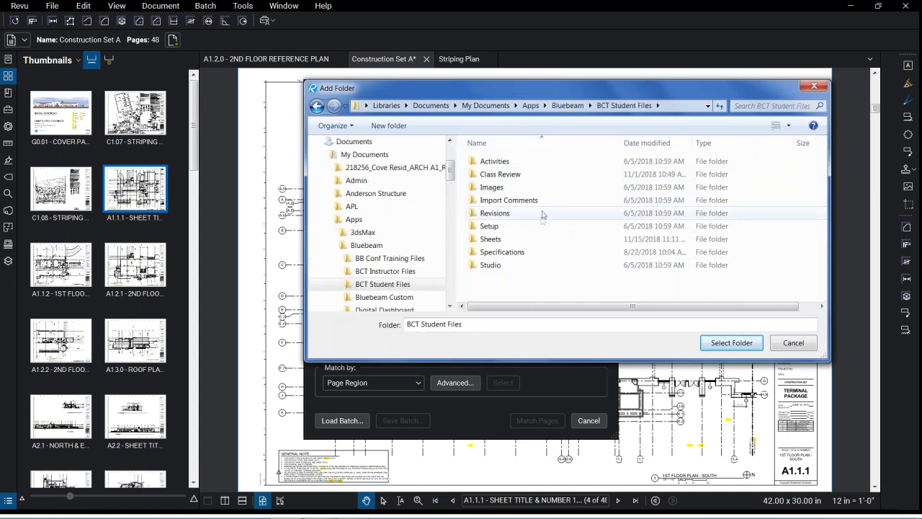
pyautogui.doubleClick(542, 239)
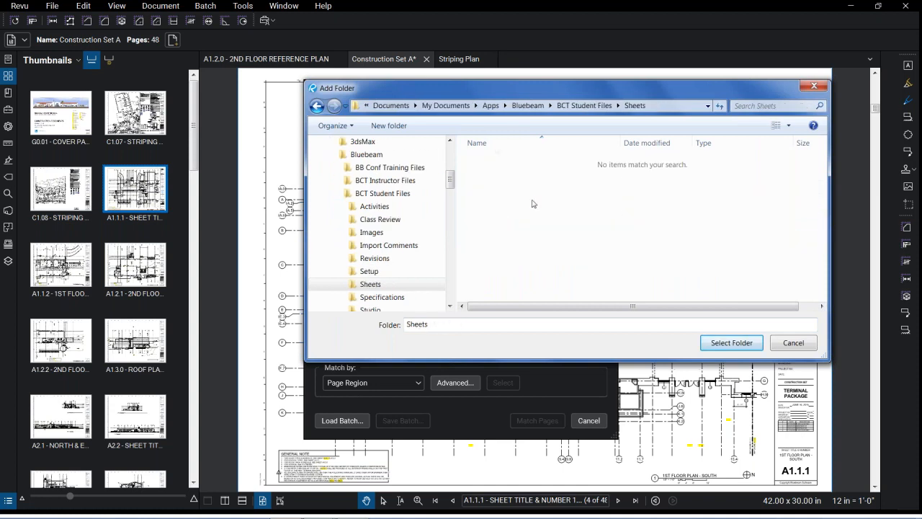
pyautogui.click(315, 106)
pyautogui.click(315, 107)
pyautogui.click(316, 106)
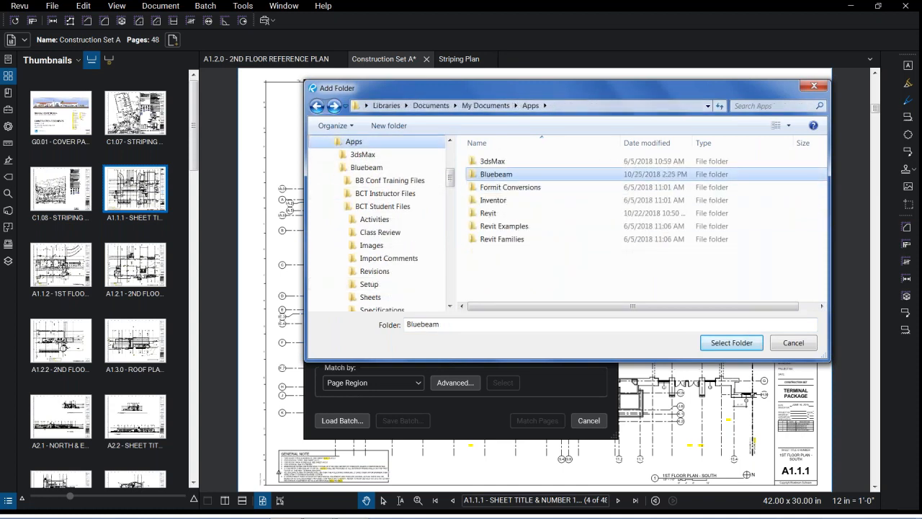
# Add the Originals folder from Bluebeam > Document Management > Student Exercise Docs (v20161122) > Module 5 as the current files
pyautogui.doubleClick(495, 174)
pyautogui.doubleClick(532, 226)
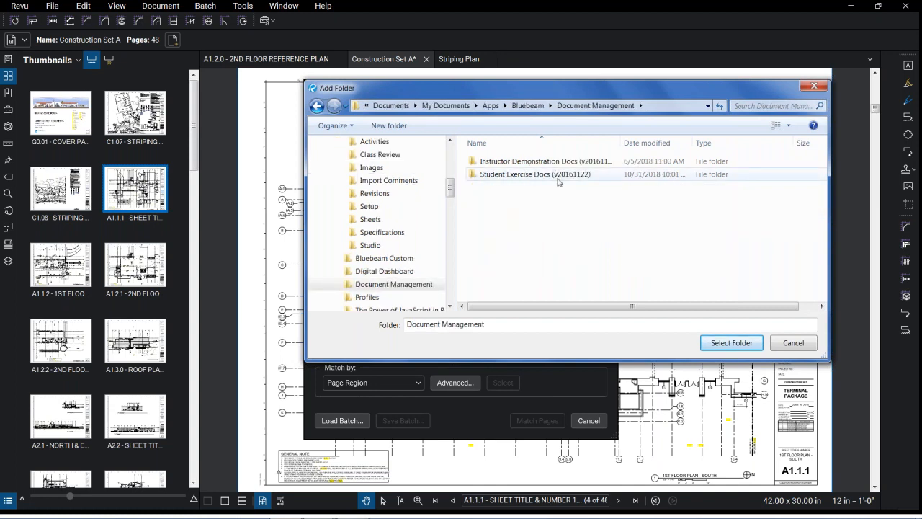
pyautogui.doubleClick(554, 174)
pyautogui.doubleClick(531, 213)
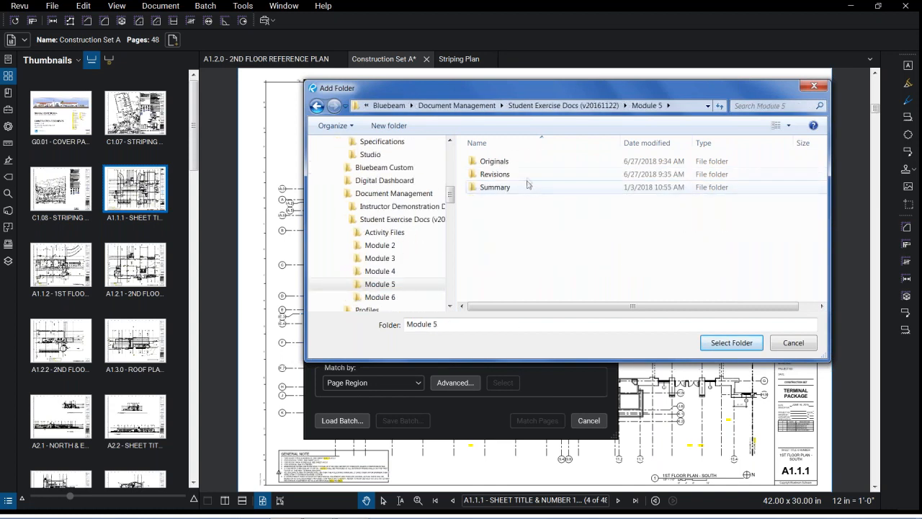
pyautogui.doubleClick(537, 163)
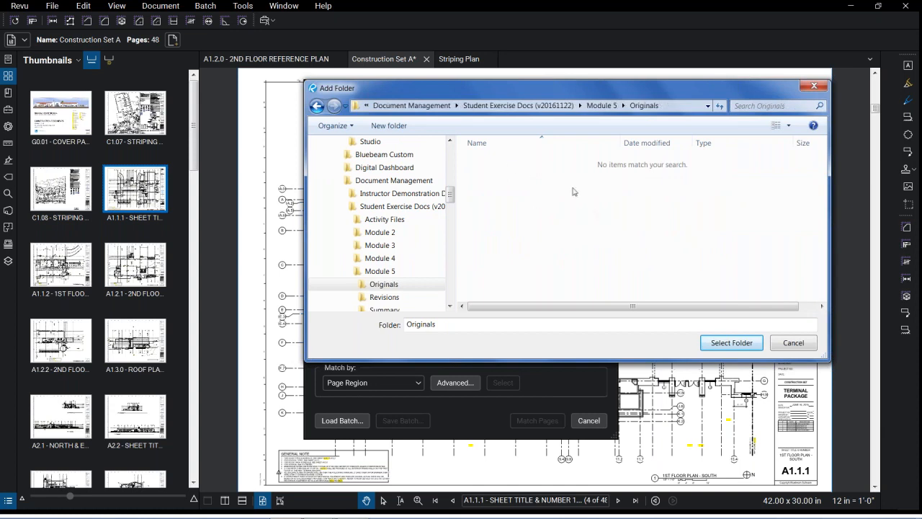
pyautogui.click(319, 107)
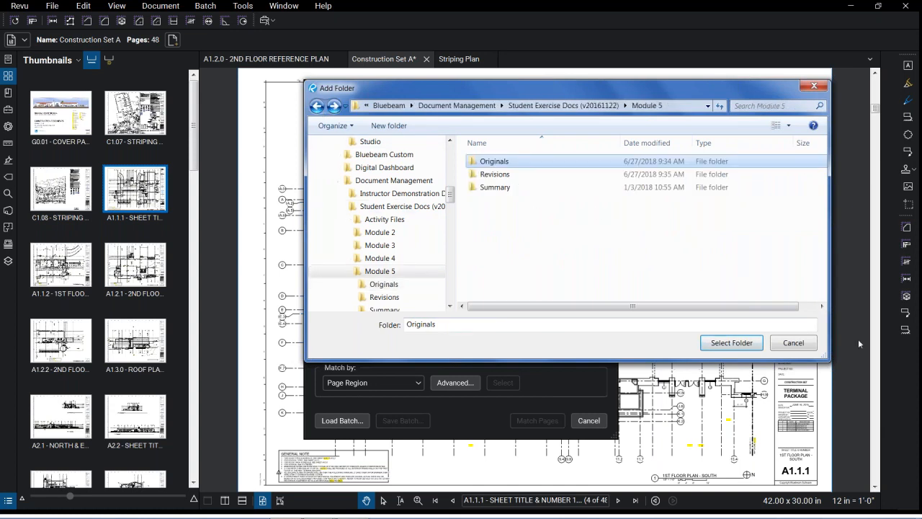
pyautogui.click(742, 343)
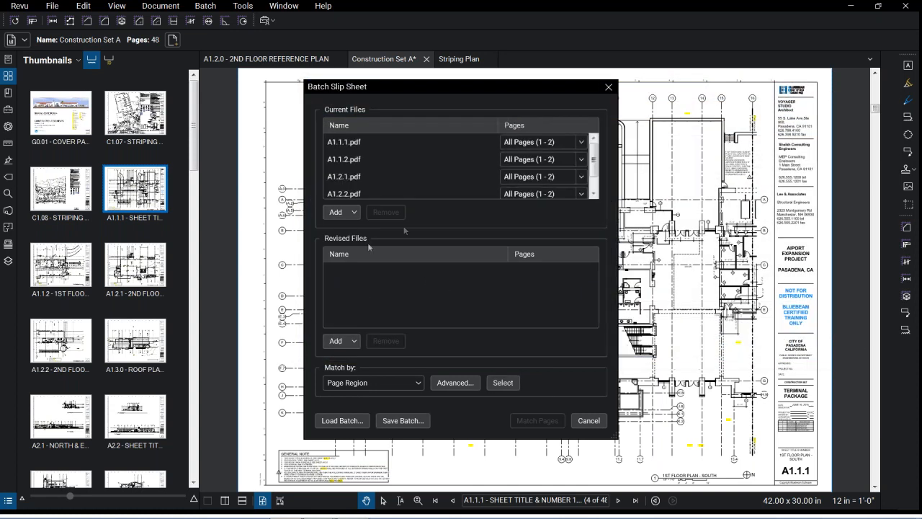
# Add the Revisions folder from Module 5 on disk as the revised files and check the listed sheets
pyautogui.click(354, 341)
pyautogui.click(399, 405)
pyautogui.click(525, 315)
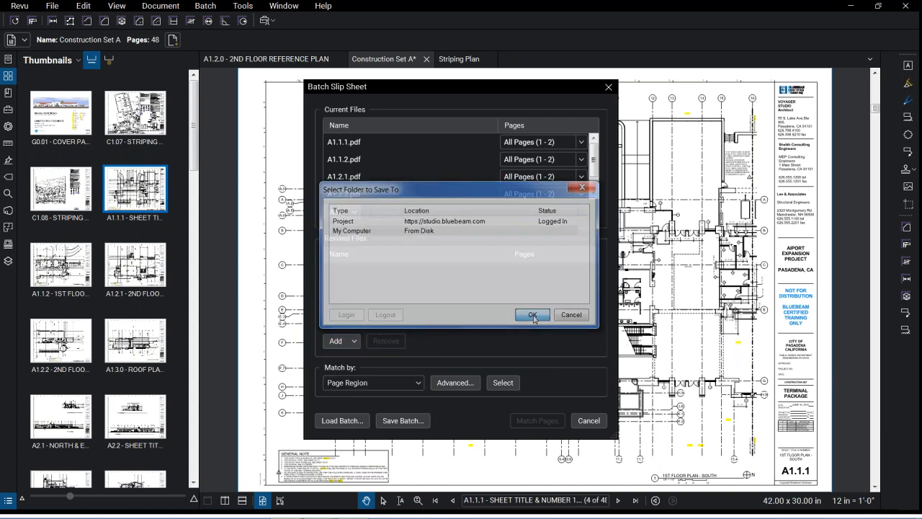
pyautogui.click(495, 173)
pyautogui.click(732, 342)
pyautogui.scroll(-1, 477, 303)
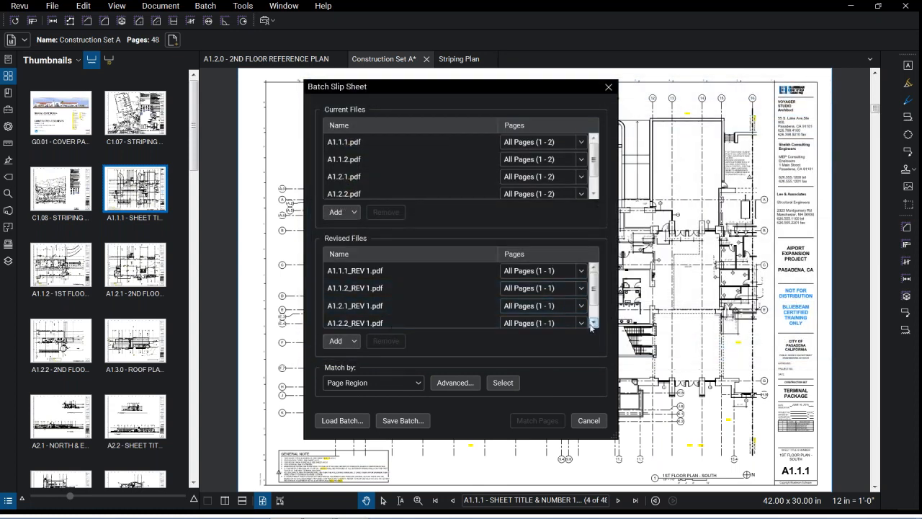
# Match the slip sheet pages by Page Region, using the sheet number A1.1.1 in the title block as the region
pyautogui.click(412, 384)
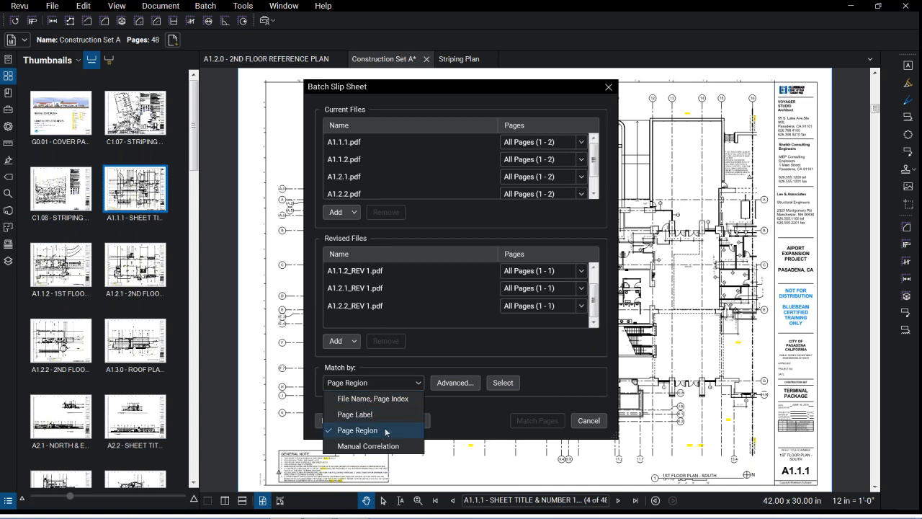
pyautogui.click(409, 429)
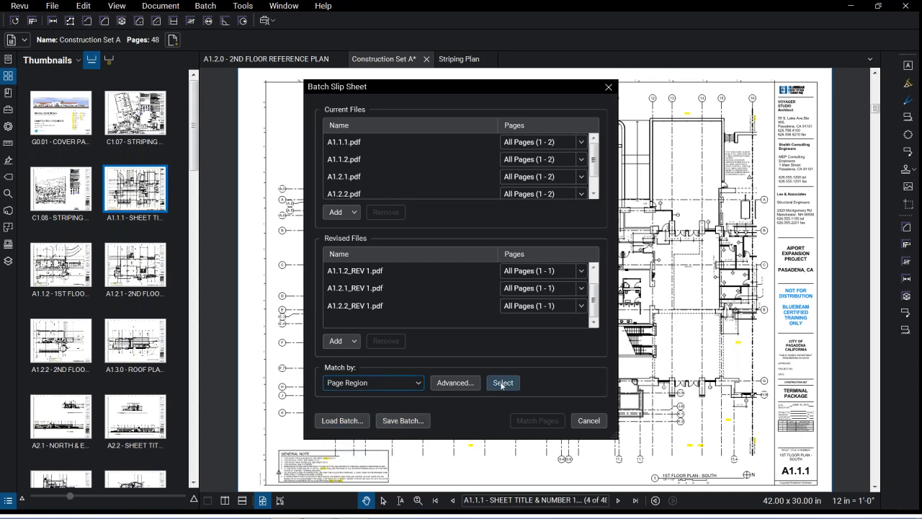
pyautogui.click(502, 384)
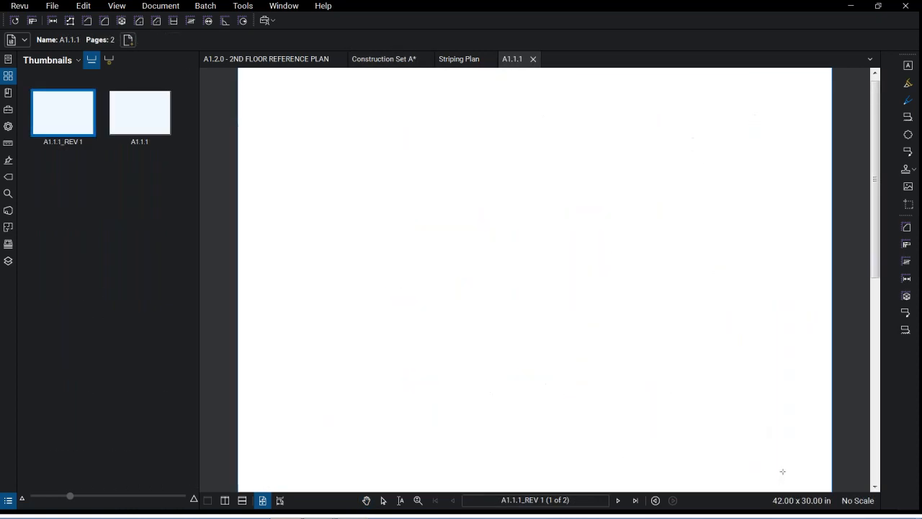
pyautogui.scroll(3, 795, 473)
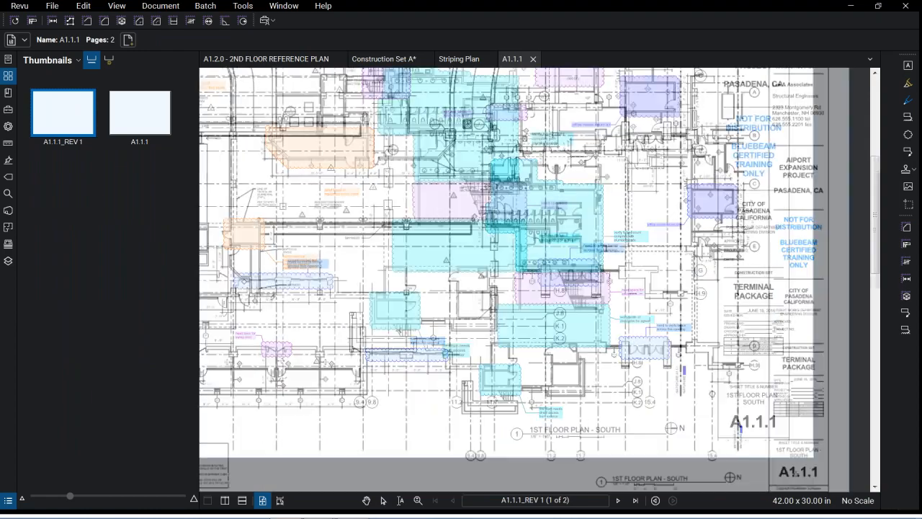
pyautogui.scroll(3, 536, 328)
pyautogui.moveTo(622, 358); pyautogui.dragTo(693, 375)
pyautogui.click(516, 305)
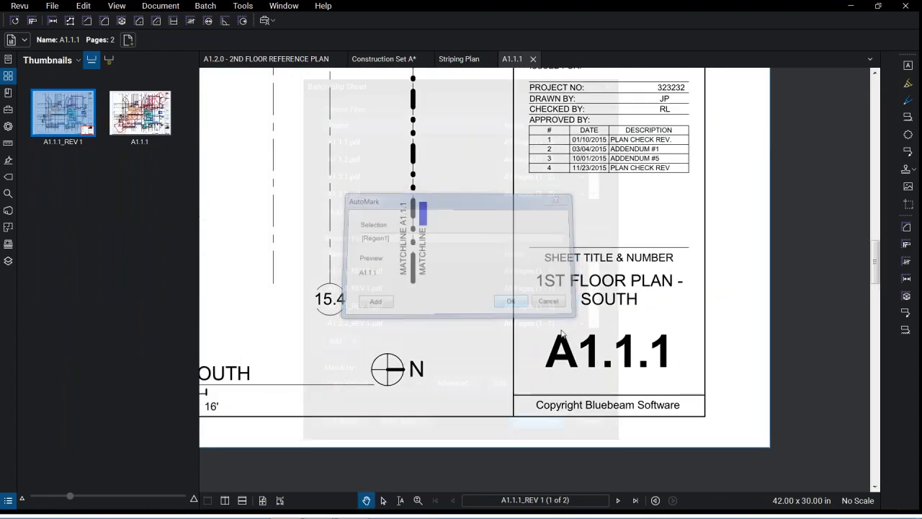
# Run the batch slip sheet with revised pages inserted before current pages, markups copied and unflattened, and current pages stamped 'Superseded'
pyautogui.click(546, 421)
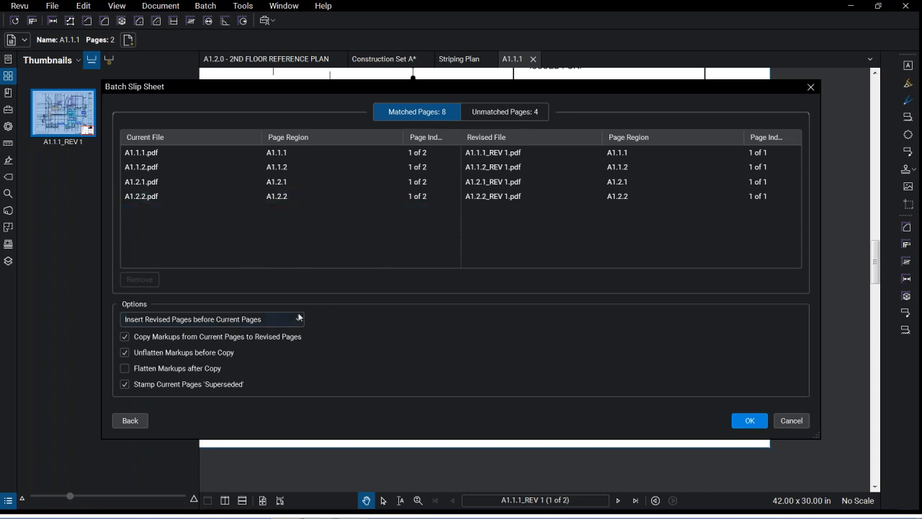
pyautogui.click(248, 321)
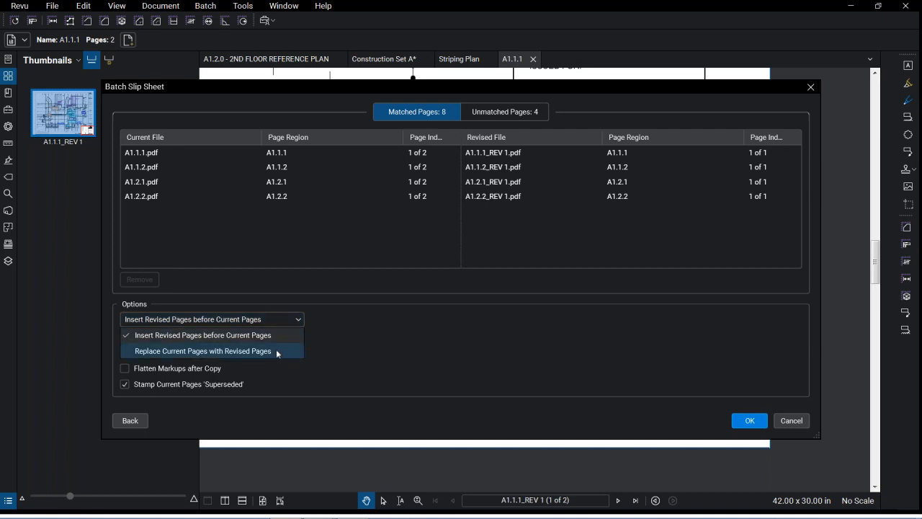
pyautogui.click(323, 348)
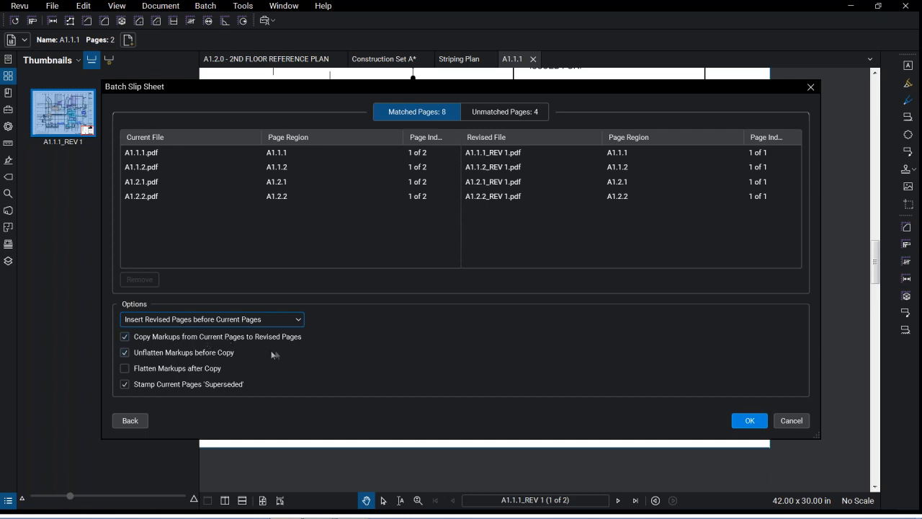
pyautogui.click(143, 371)
pyautogui.click(753, 425)
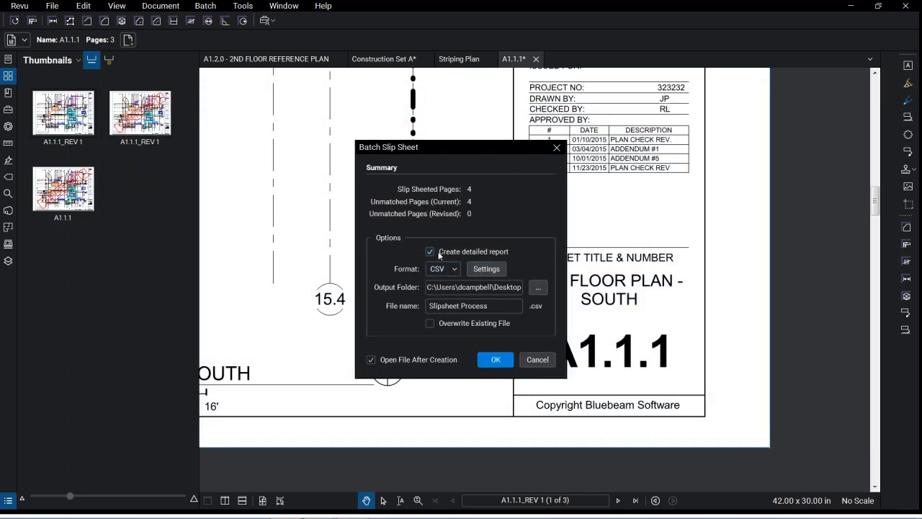
# Create a detailed CSV report named Slipsheet Process with hyperlinks and column headers, and open it after creation
pyautogui.press('ctrl')
pyautogui.press('ctrl')
pyautogui.click(455, 273)
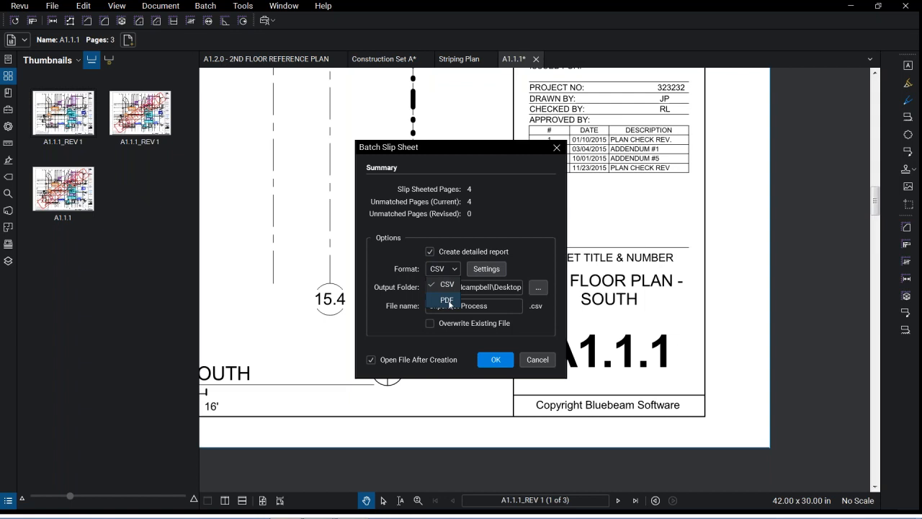
pyautogui.click(494, 268)
pyautogui.click(497, 270)
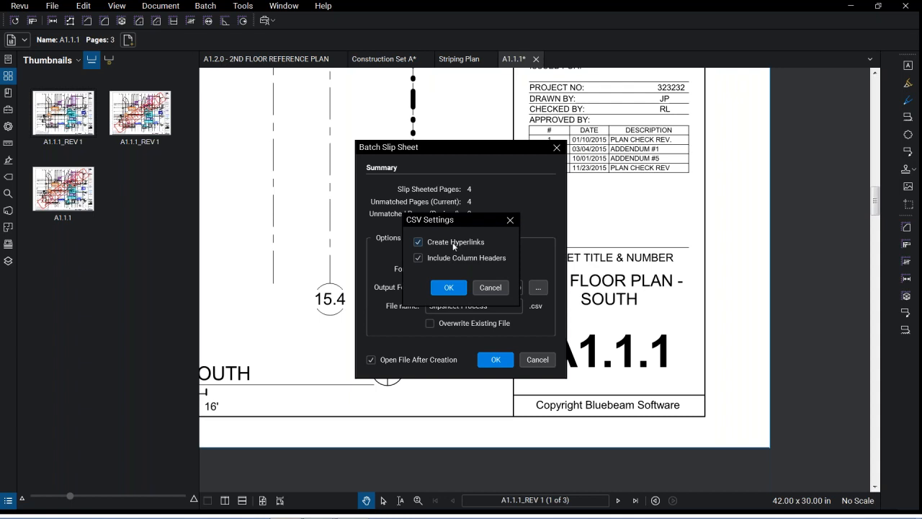
pyautogui.click(448, 287)
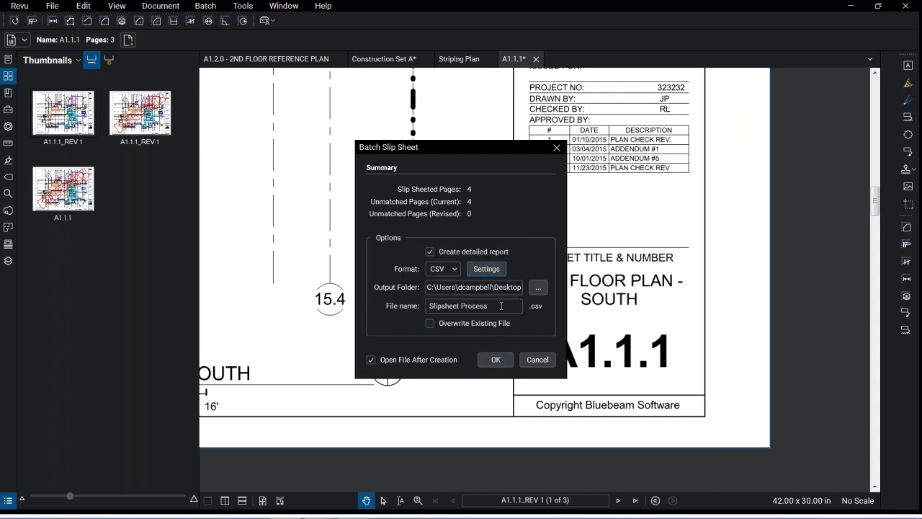
pyautogui.click(503, 363)
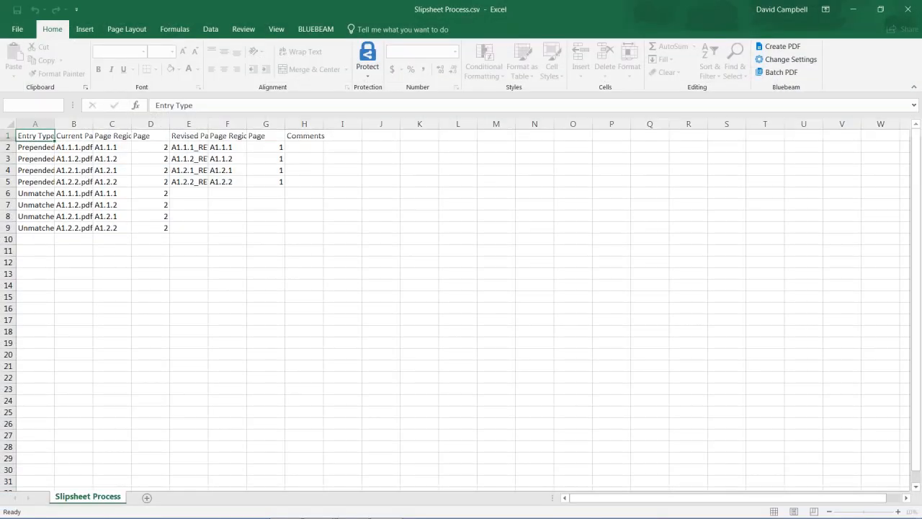
# Widen the narrow columns of the slip sheet report and follow the A1.1.1.pdf hyperlink in its first entry
pyautogui.moveTo(208, 160); pyautogui.dragTo(271, 164)
pyautogui.moveTo(131, 159); pyautogui.dragTo(163, 164)
pyautogui.moveTo(55, 160); pyautogui.dragTo(103, 160)
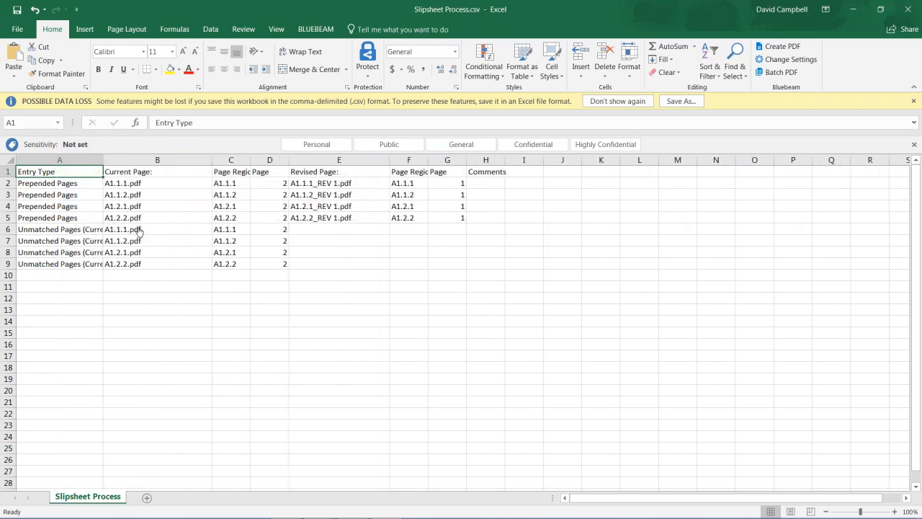
pyautogui.click(133, 186)
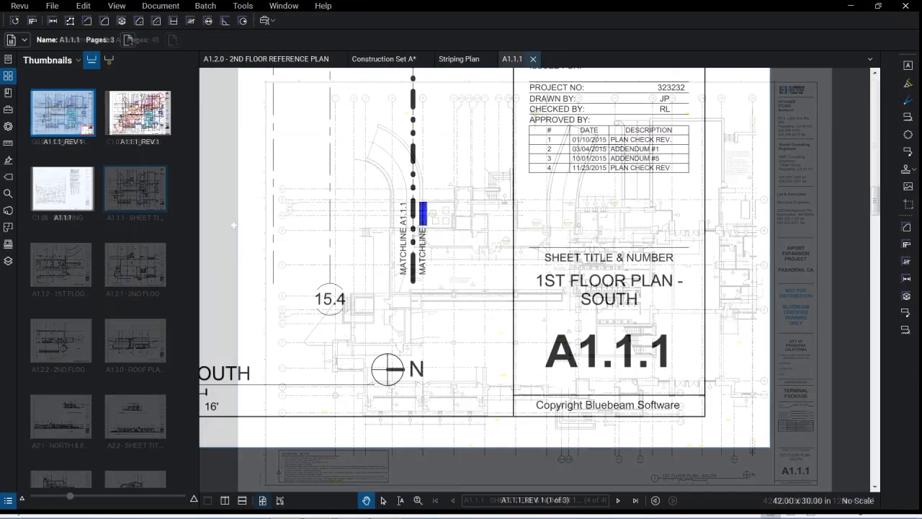
# Close the A1.1.1 drawing and open the recent specification file 03 30 00 Concrete.pdf
pyautogui.click(533, 59)
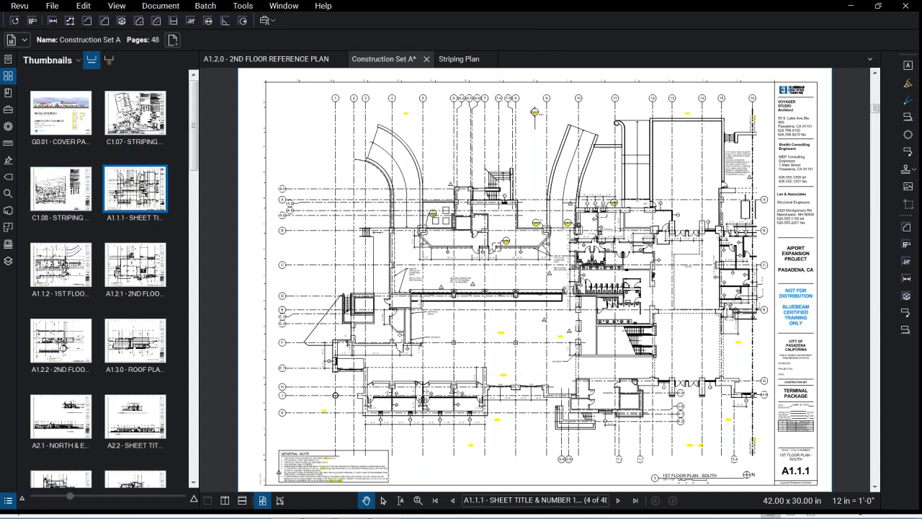
pyautogui.moveTo(618, 281); pyautogui.dragTo(586, 262)
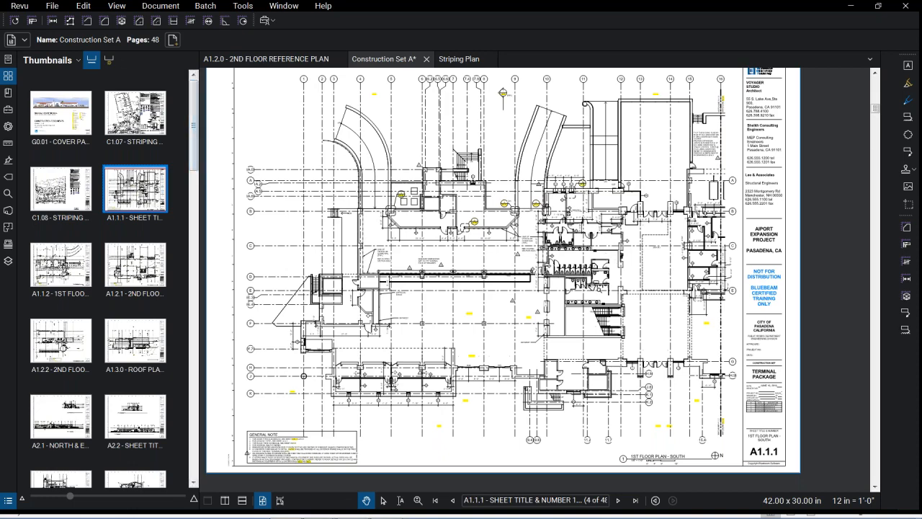
pyautogui.scroll(5, 585, 243)
pyautogui.scroll(3, 548, 262)
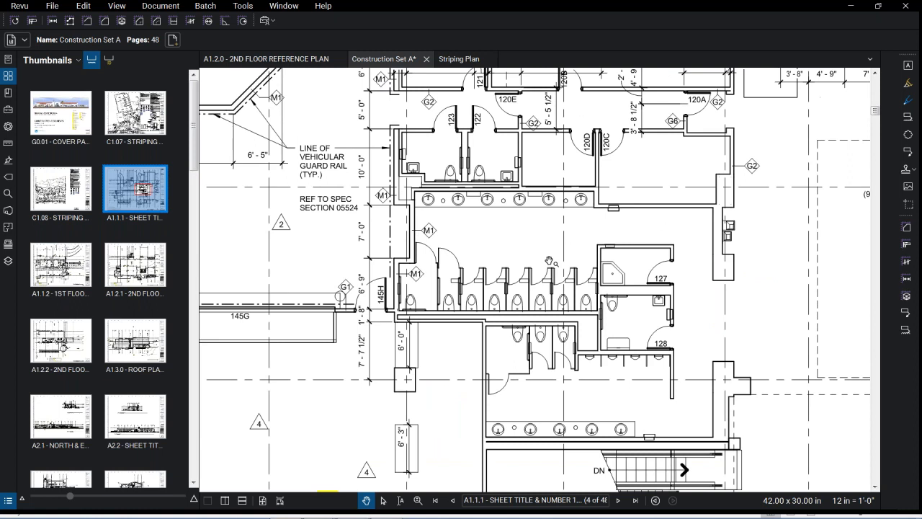
pyautogui.click(8, 193)
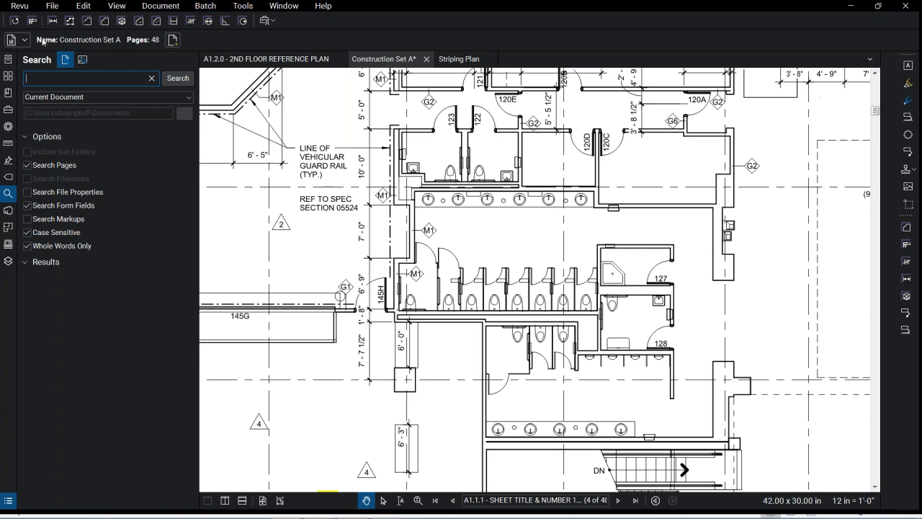
pyautogui.click(8, 62)
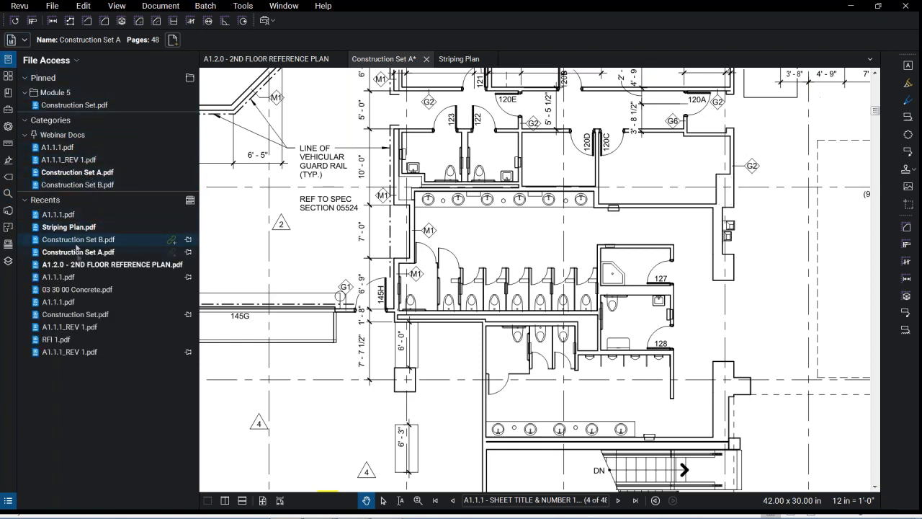
pyautogui.click(79, 290)
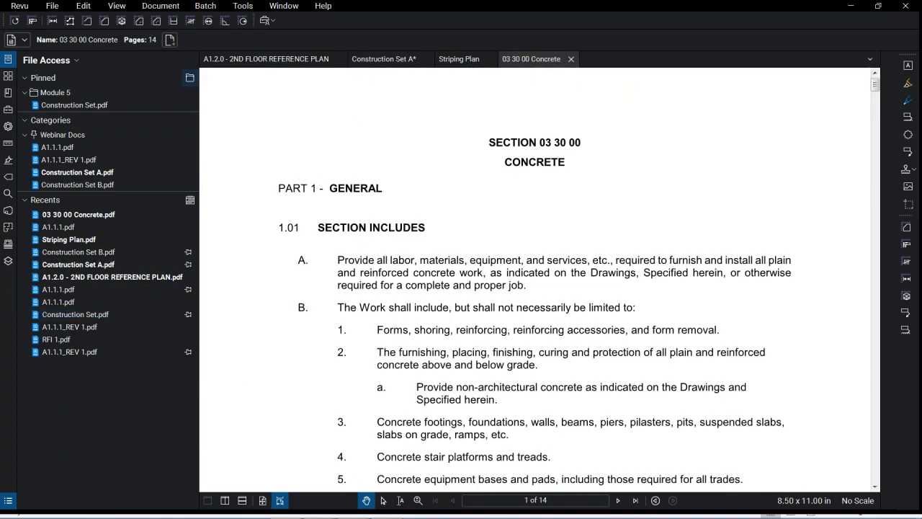
# Search the current document for "Forms" and check all the results
pyautogui.click(8, 193)
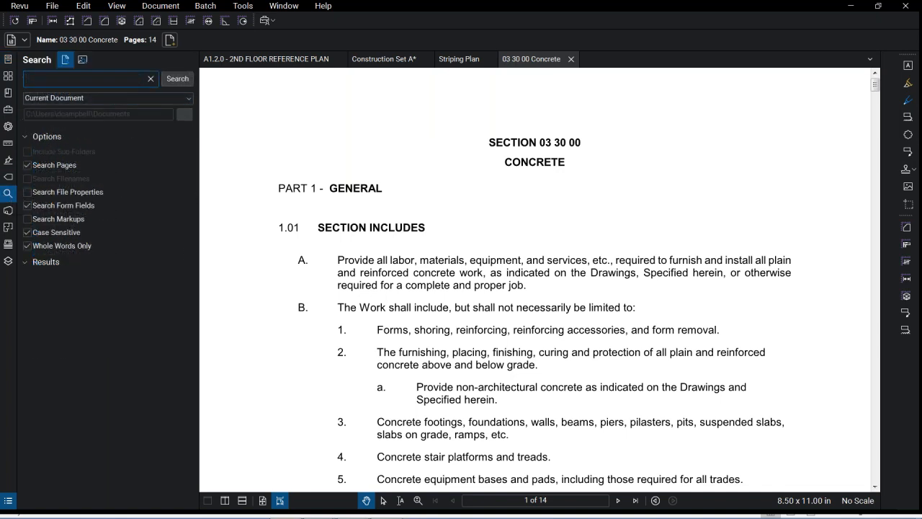
pyautogui.write('Forms')
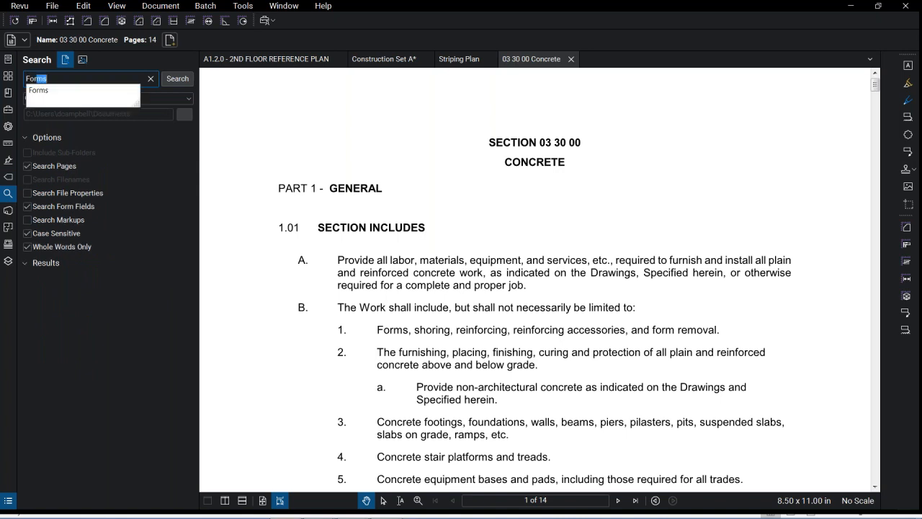
pyautogui.press('Return')
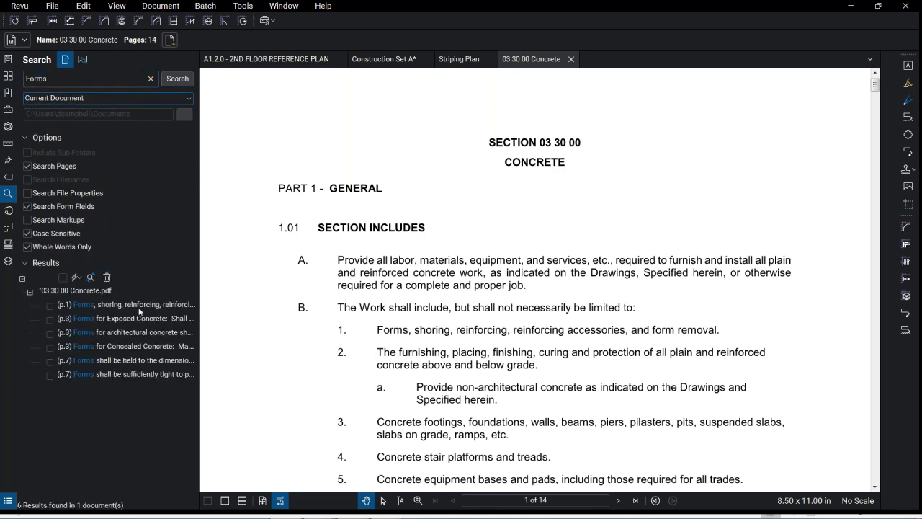
pyautogui.click(62, 277)
pyautogui.click(81, 277)
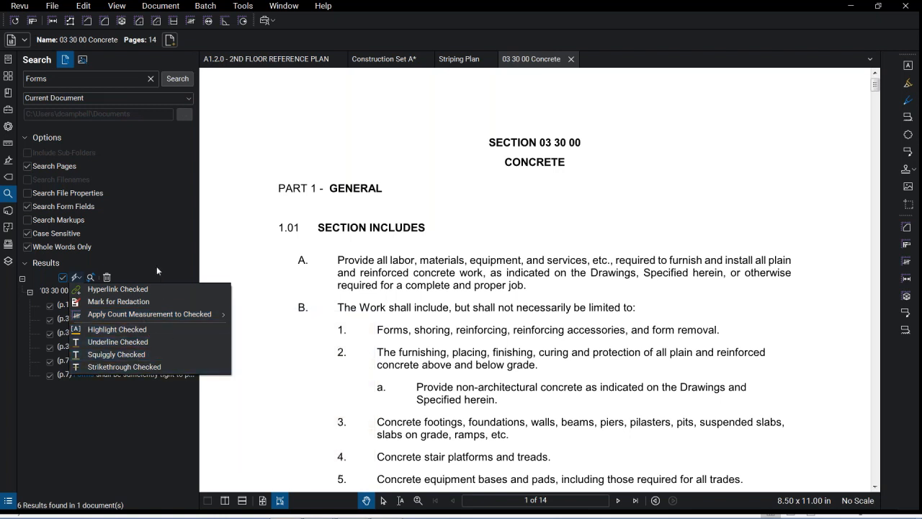
pyautogui.click(104, 263)
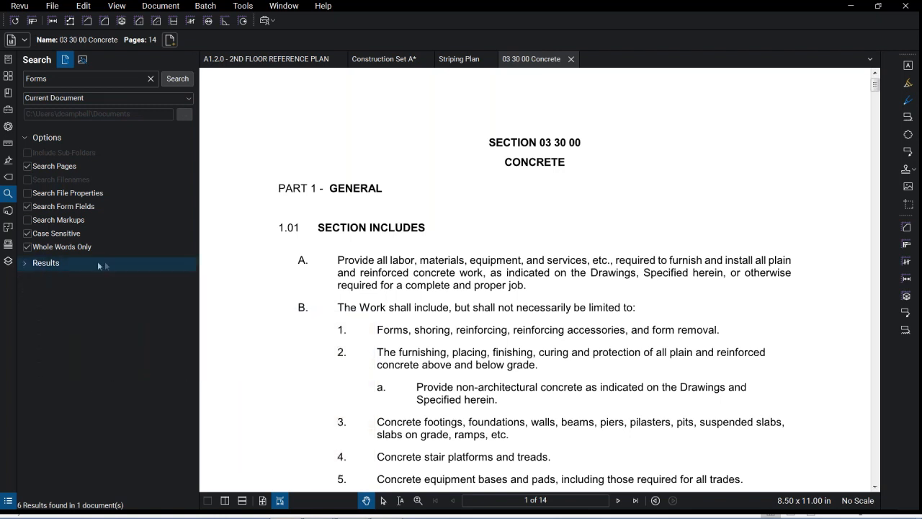
pyautogui.click(45, 263)
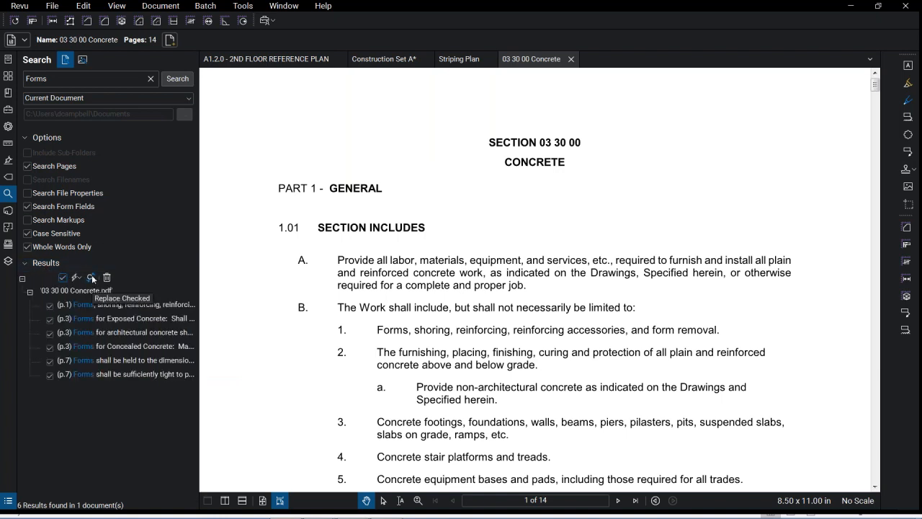
# Replace all checked "Forms" results with "Precast Forms", skipping non-editable fonts, and go to the page 3 exposed concrete result
pyautogui.click(91, 277)
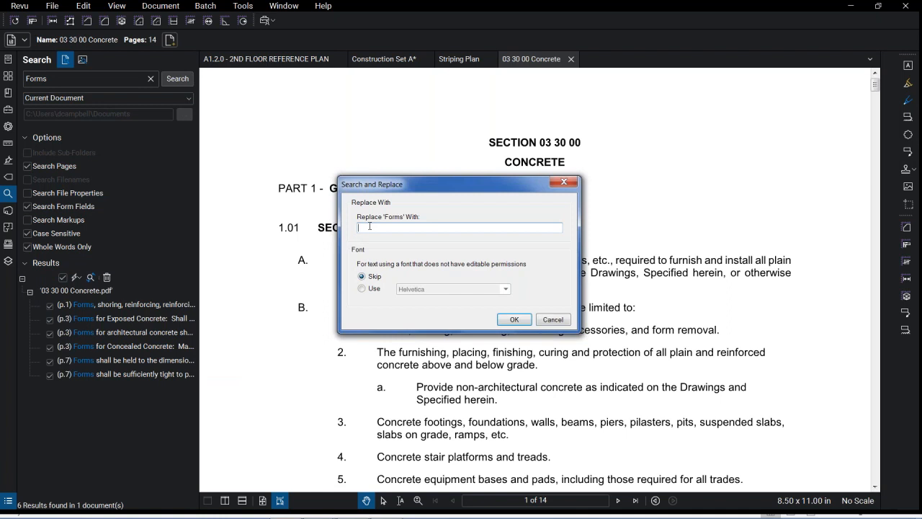
pyautogui.write('Precast')
pyautogui.press('BackSpace')
pyautogui.press('BackSpace')
pyautogui.press('BackSpace')
pyautogui.press('BackSpace')
pyautogui.press('BackSpace')
pyautogui.press('BackSpace')
pyautogui.press('BackSpace')
pyautogui.write('Precast Forms')
pyautogui.click(514, 319)
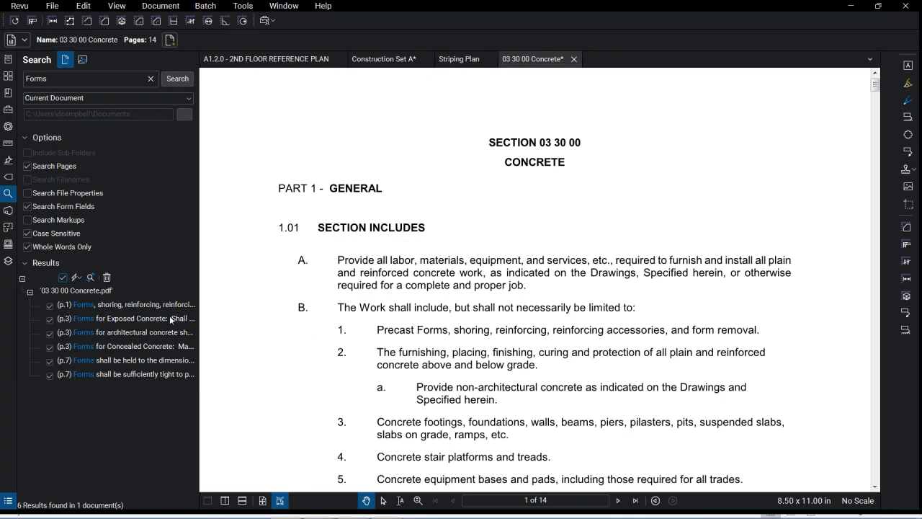
pyautogui.click(106, 318)
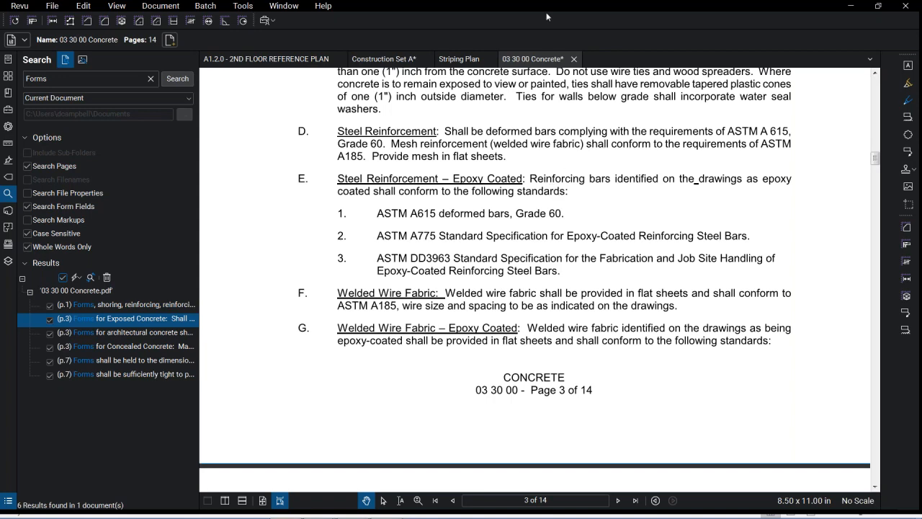
# Switch to Construction Set A and set up a visual search with Current Document as the scope
pyautogui.click(574, 59)
pyautogui.click(581, 321)
pyautogui.click(318, 64)
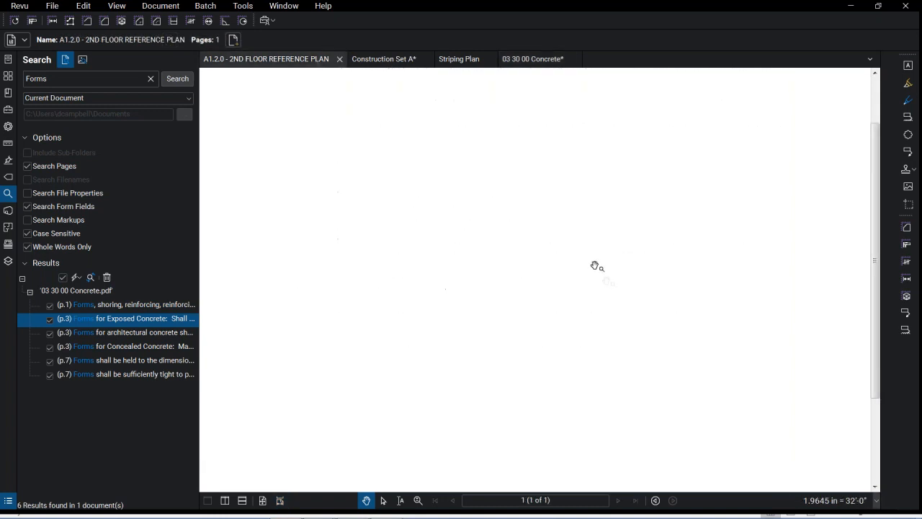
pyautogui.click(393, 63)
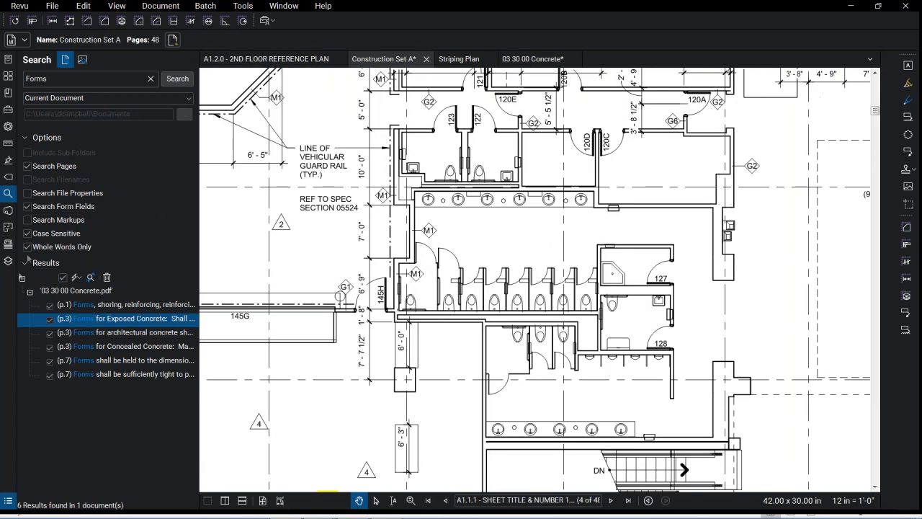
pyautogui.click(82, 62)
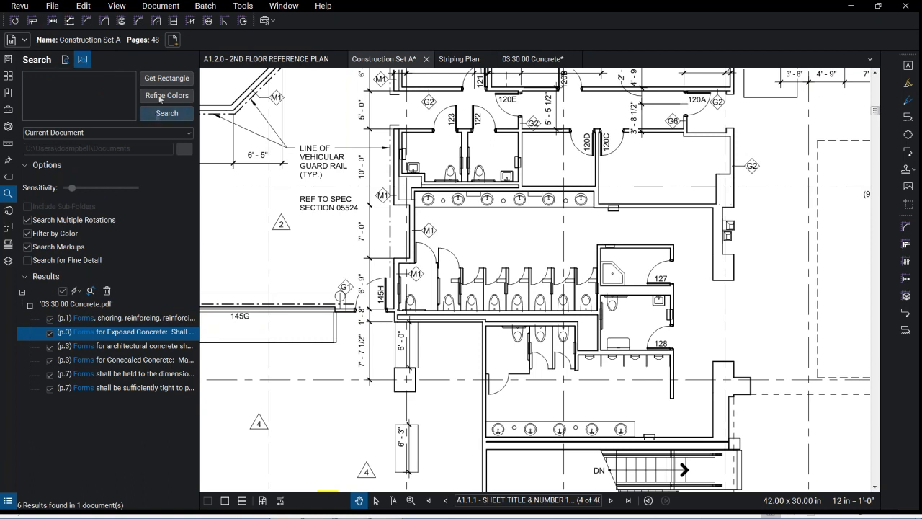
pyautogui.click(189, 133)
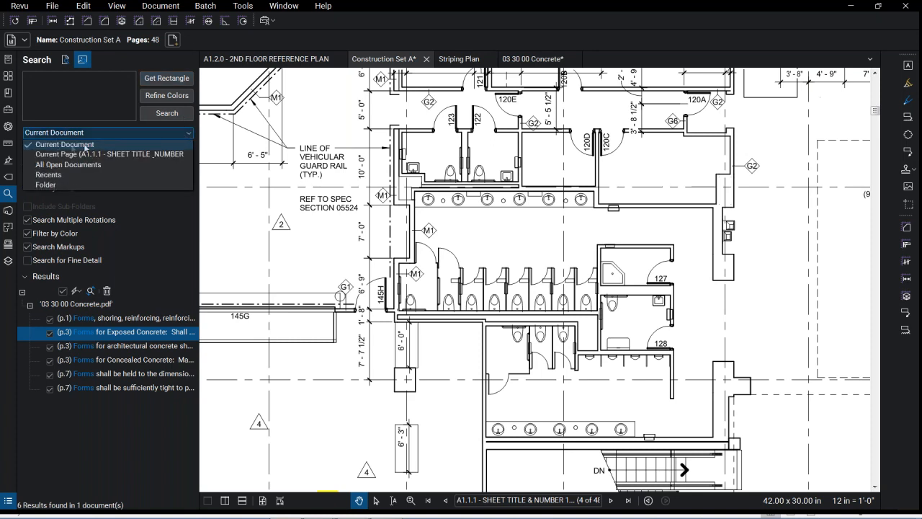
pyautogui.click(68, 184)
# Capture a toilet symbol from the restroom stalls on sheet A1.1.1 as the visual search image
pyautogui.click(182, 81)
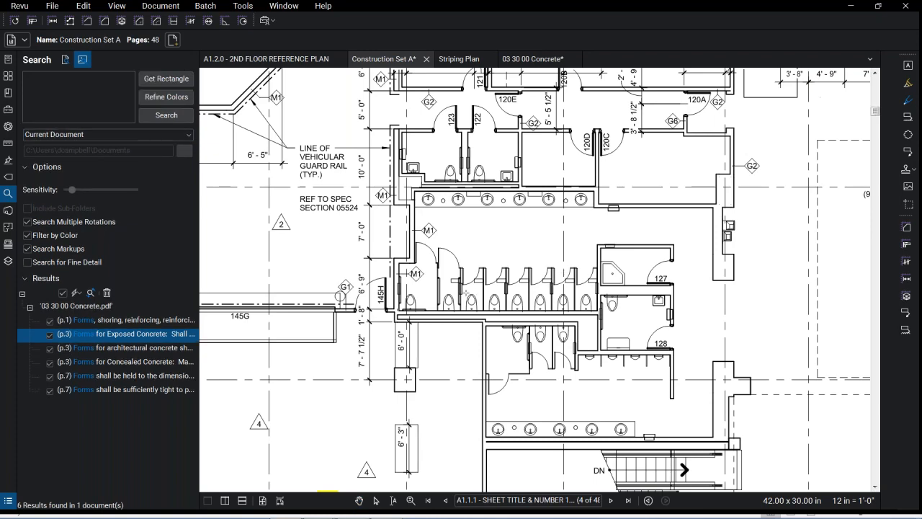
pyautogui.scroll(1, 465, 292)
pyautogui.scroll(3, 466, 291)
pyautogui.moveTo(460, 295)
pyautogui.mouseDown()
pyautogui.moveTo(506, 328)
pyautogui.moveTo(523, 364)
pyautogui.mouseUp()
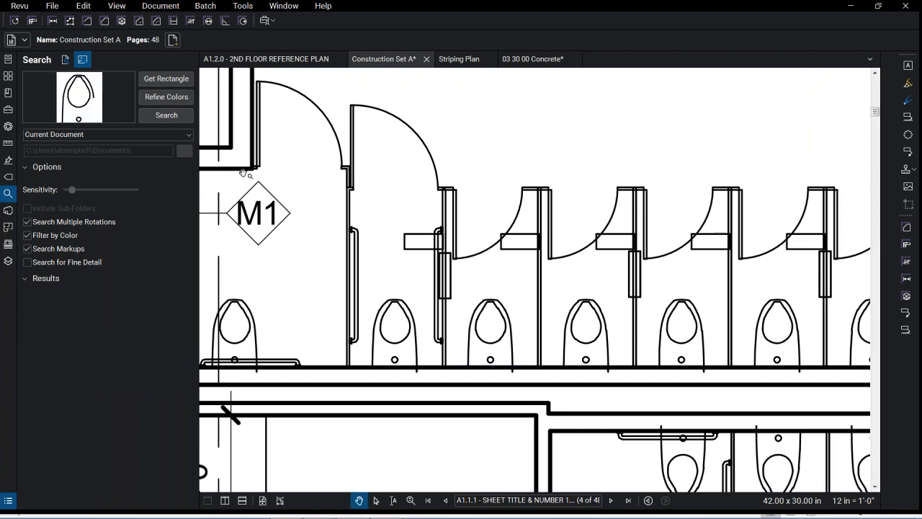
pyautogui.click(165, 81)
pyautogui.moveTo(561, 292); pyautogui.dragTo(612, 359)
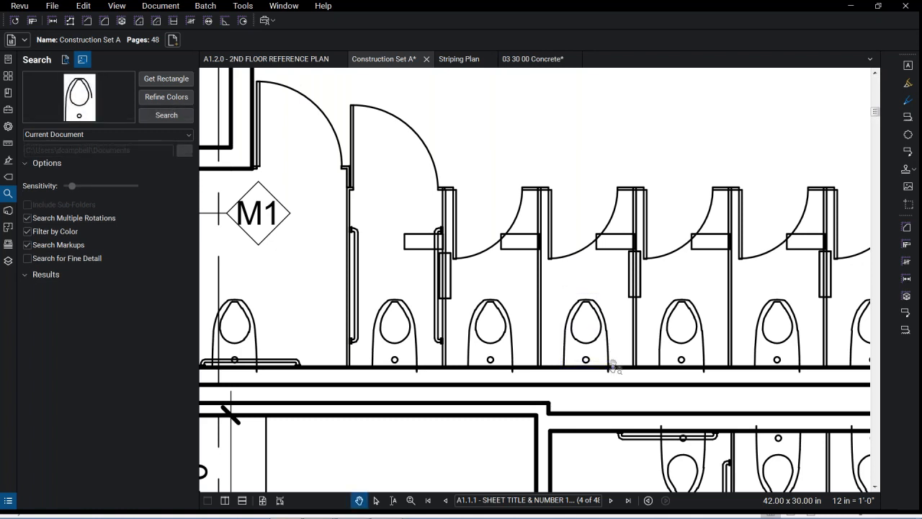
# Raise the search sensitivity slightly and run a visual search of the current document for a newly captured toilet symbol
pyautogui.moveTo(73, 187); pyautogui.dragTo(80, 188)
pyautogui.click(156, 80)
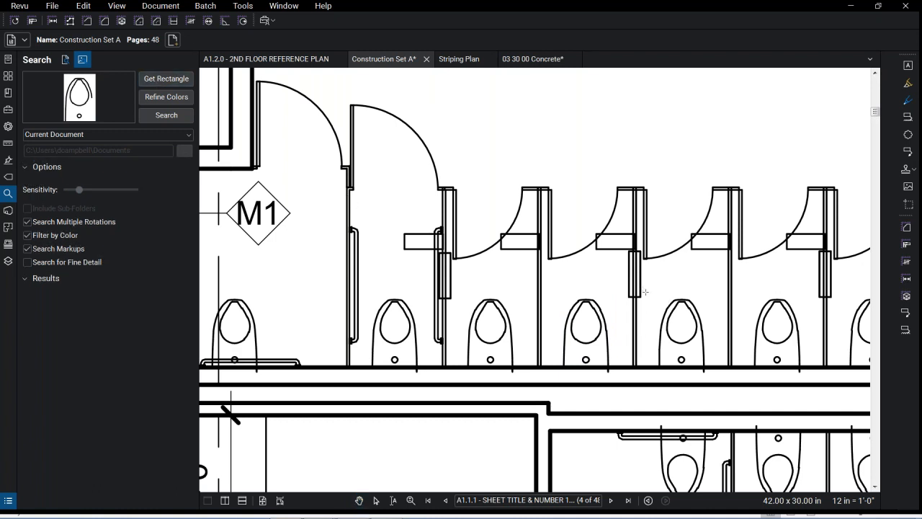
pyautogui.moveTo(453, 293); pyautogui.dragTo(534, 370)
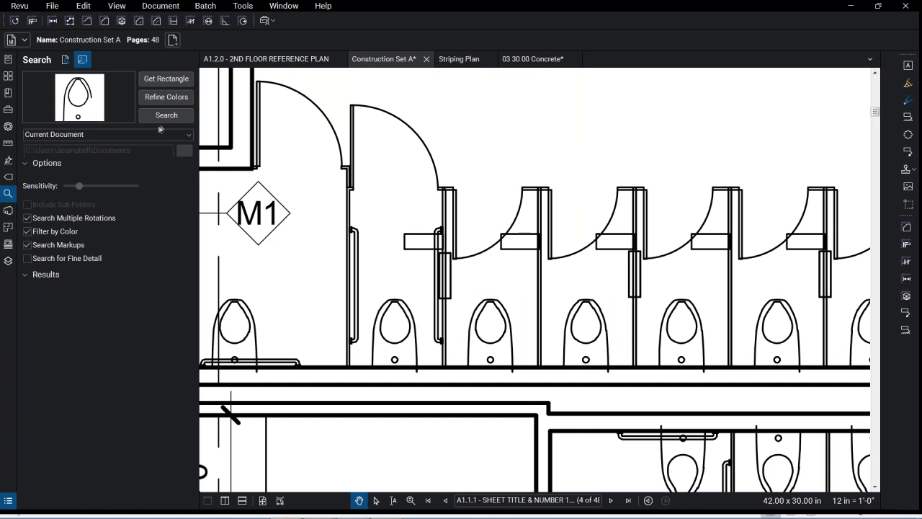
pyautogui.click(164, 117)
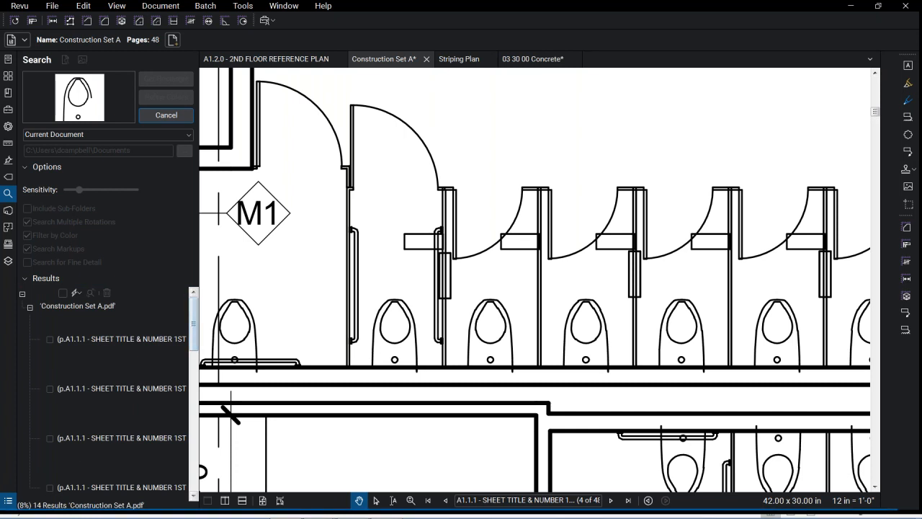
# Check all toilet symbol search results and apply the built-in checkmark count measurement to them
pyautogui.moveTo(196, 329)
pyautogui.mouseDown()
pyautogui.moveTo(195, 446)
pyautogui.moveTo(194, 317)
pyautogui.mouseUp()
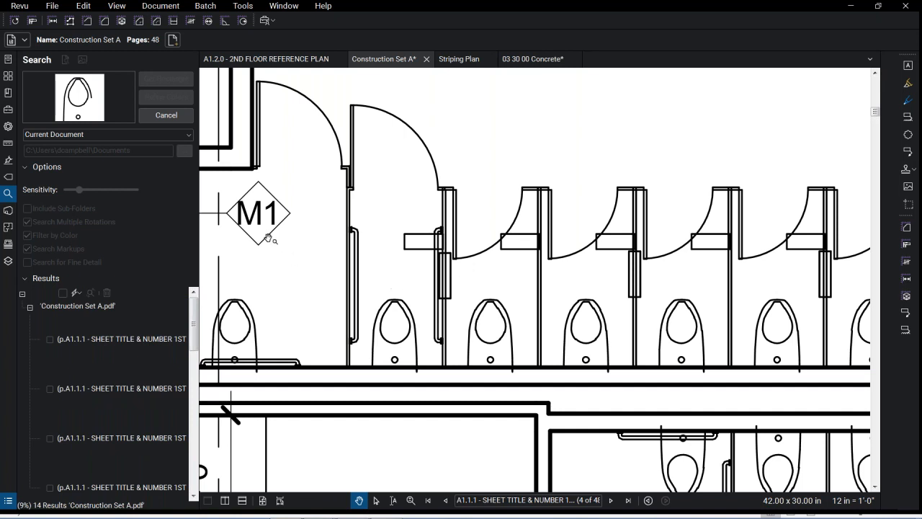
pyautogui.click(80, 289)
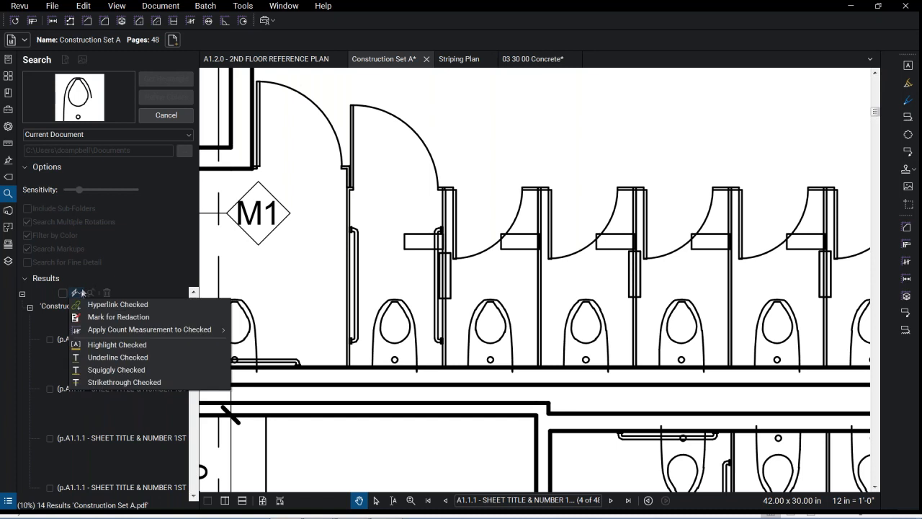
pyautogui.click(137, 280)
pyautogui.click(139, 276)
pyautogui.click(139, 276)
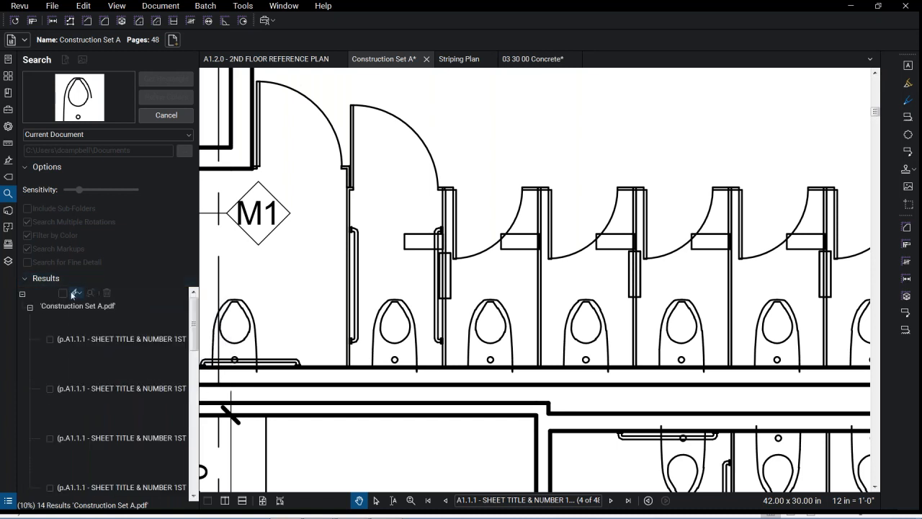
pyautogui.click(64, 294)
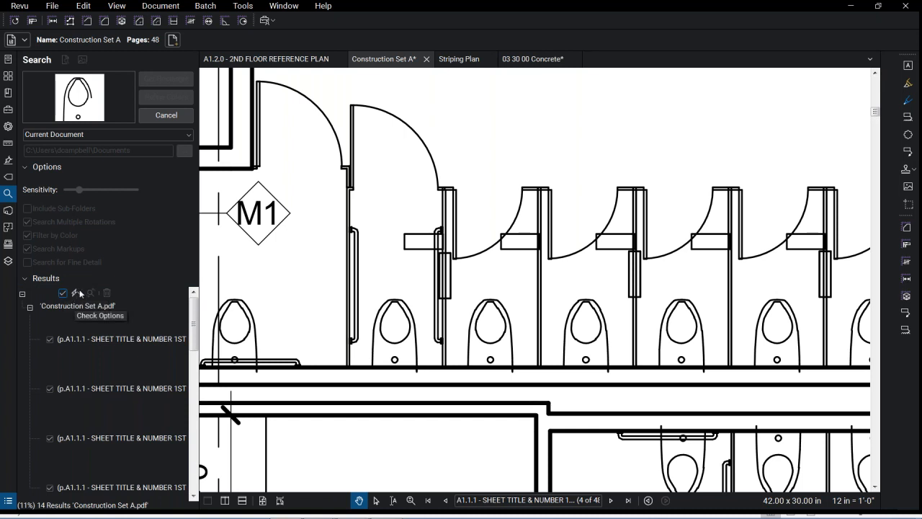
pyautogui.click(78, 291)
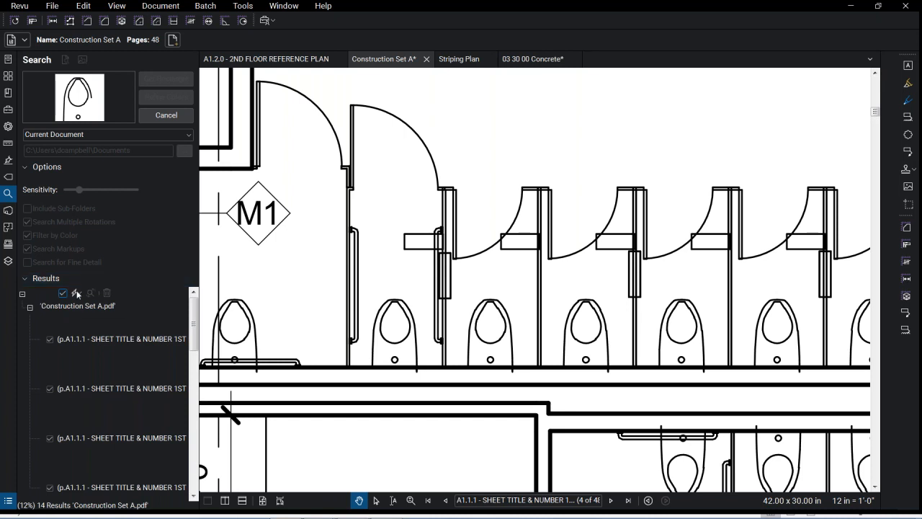
pyautogui.click(76, 293)
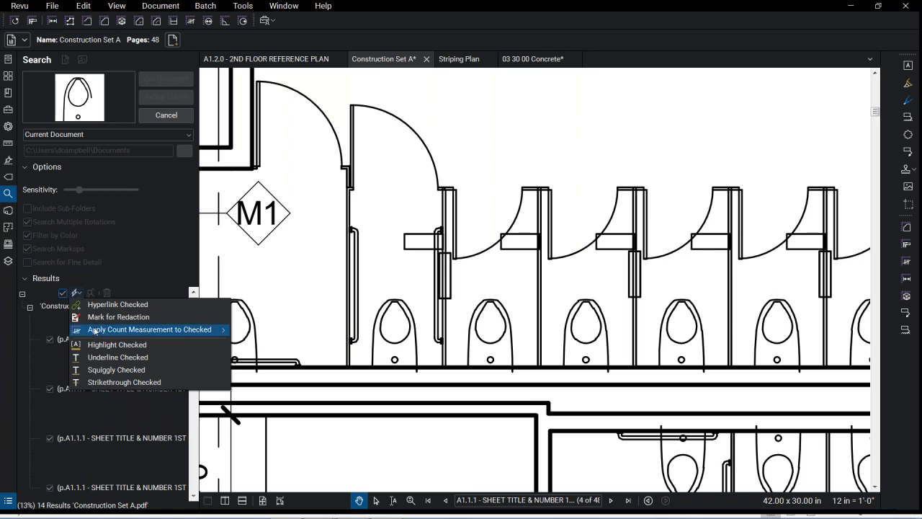
pyautogui.moveTo(98, 331)
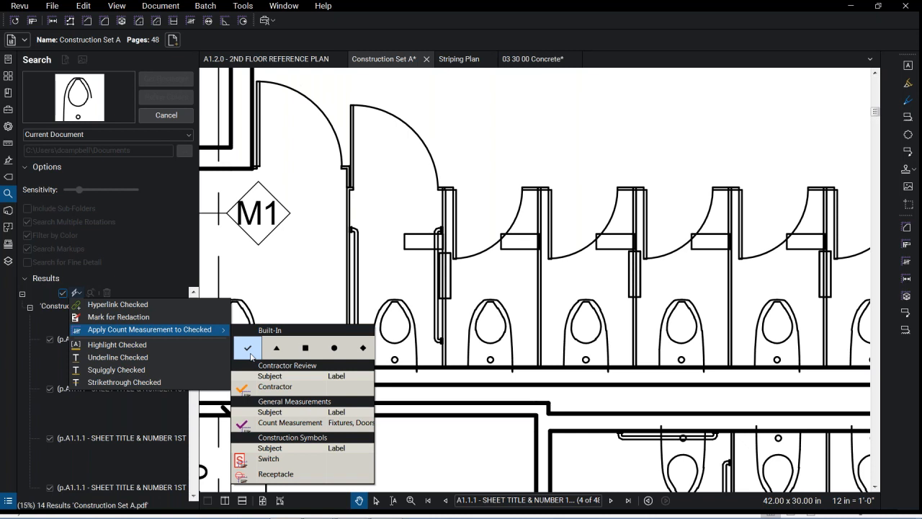
pyautogui.click(250, 357)
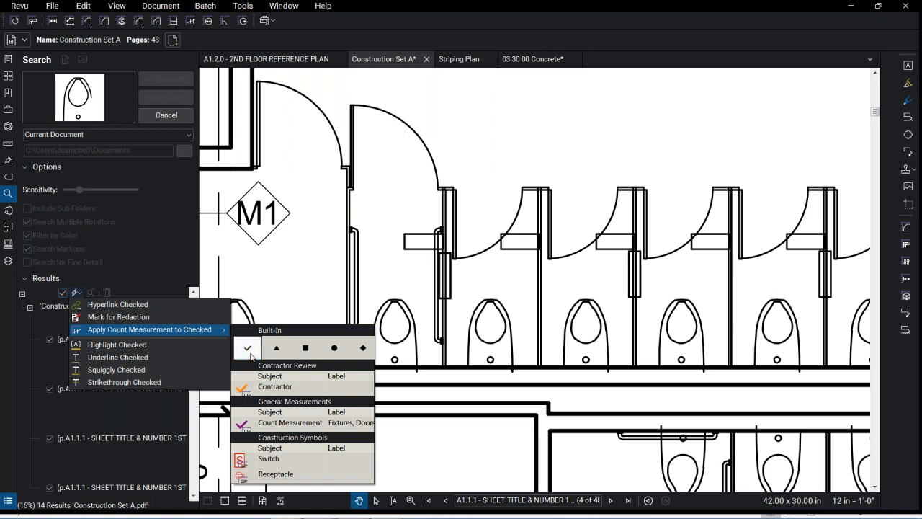
pyautogui.scroll(-5, 305, 281)
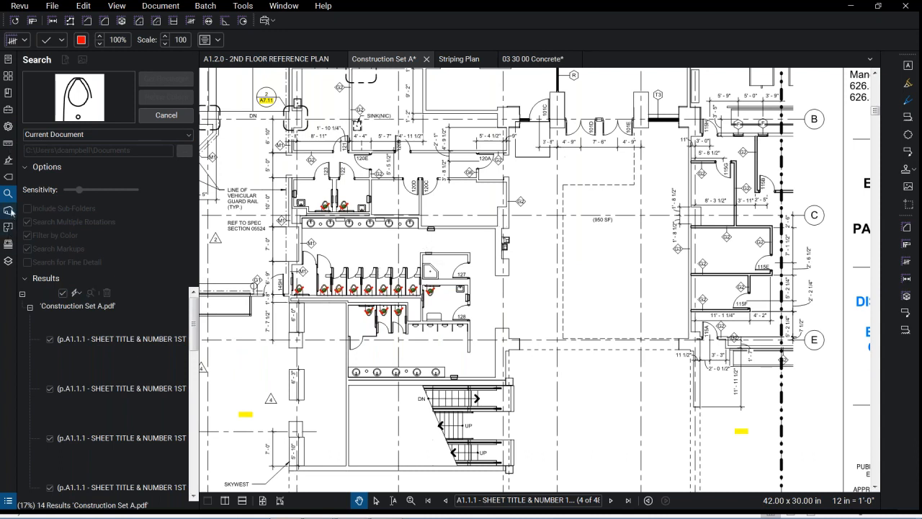
# Check the count measurement's properties and review the marked toilets on the A1.1.1 floor plan
pyautogui.click(8, 128)
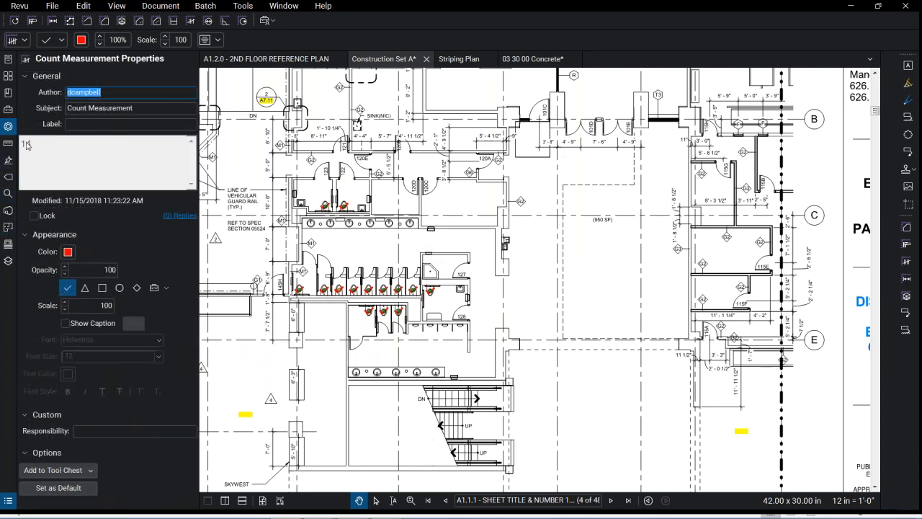
pyautogui.click(5, 194)
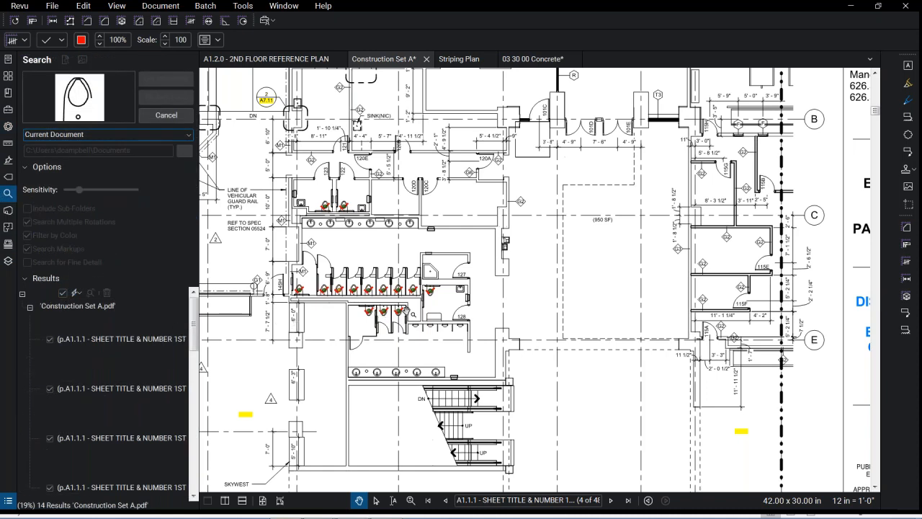
pyautogui.scroll(-2, 407, 312)
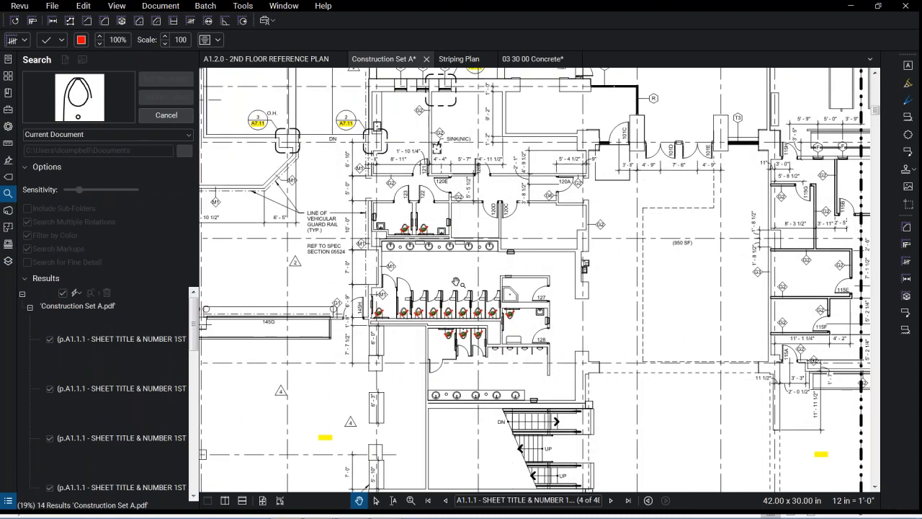
pyautogui.scroll(-3, 461, 282)
pyautogui.moveTo(472, 278); pyautogui.dragTo(532, 252)
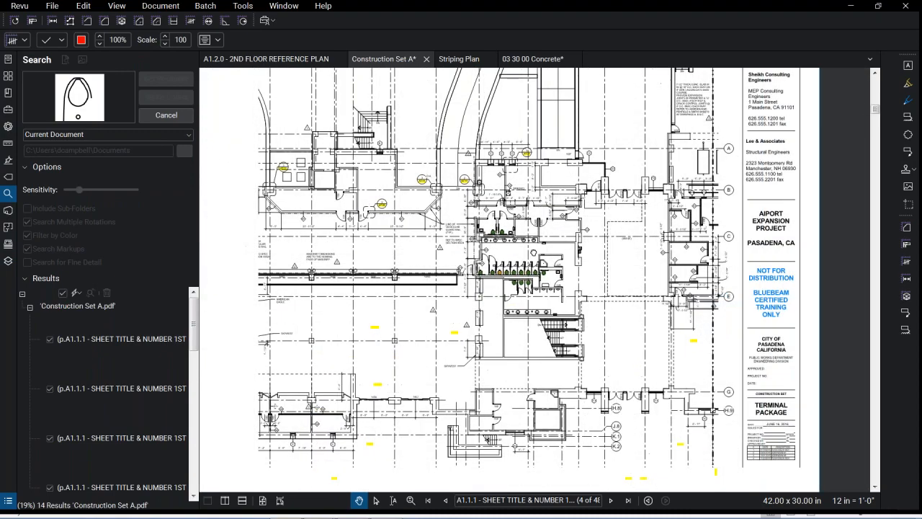
pyautogui.moveTo(450, 288); pyautogui.dragTo(500, 247)
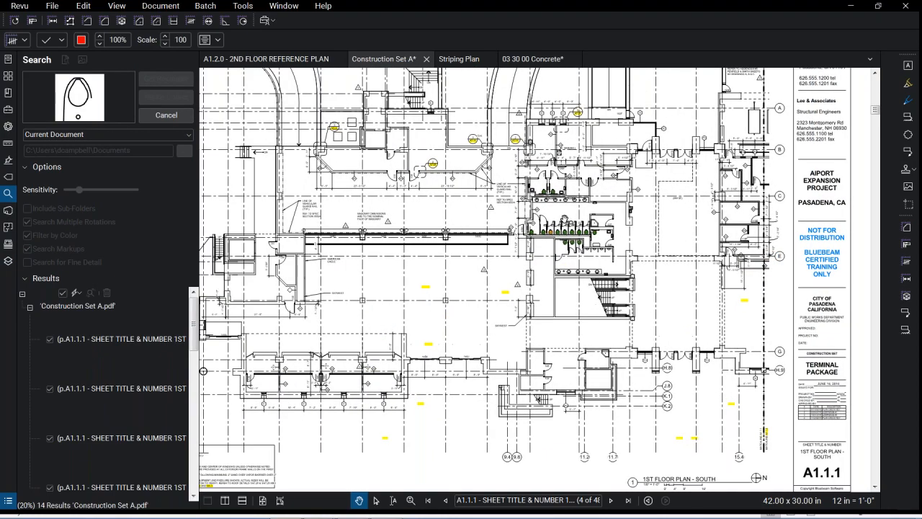
pyautogui.moveTo(565, 218); pyautogui.dragTo(484, 202)
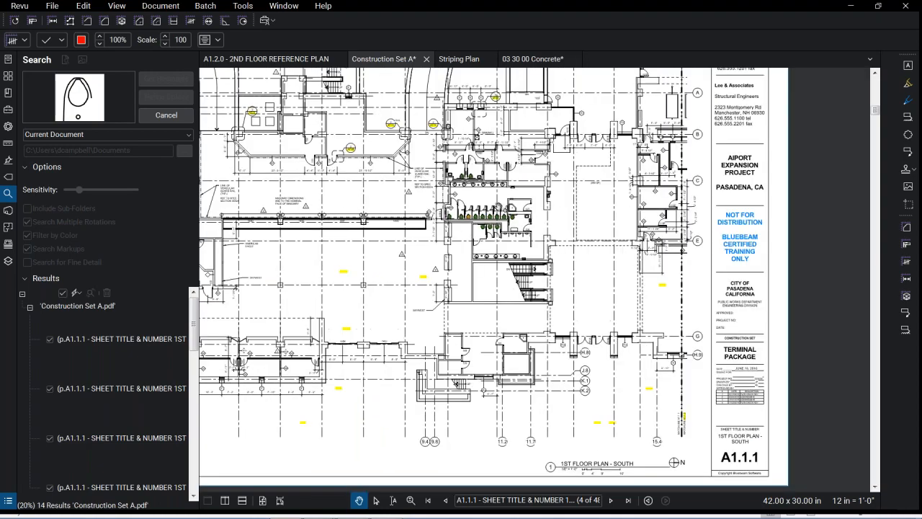
pyautogui.scroll(2, 484, 189)
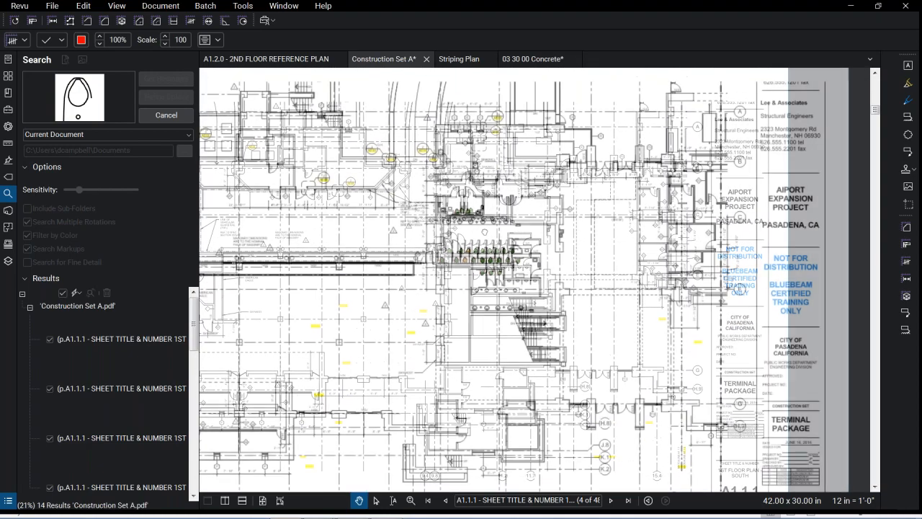
pyautogui.scroll(3, 493, 240)
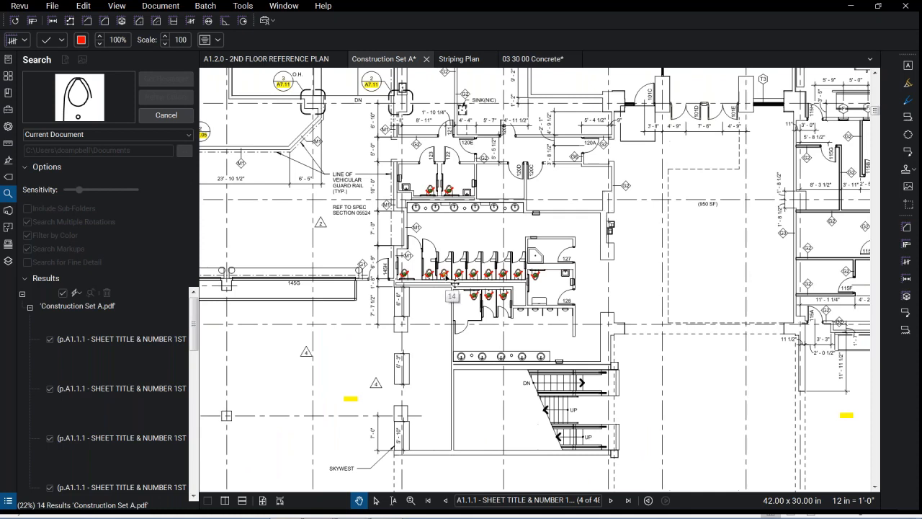
# Resume the toilet count and add three more checkmarks in the room below door 120A
pyautogui.rightClick(454, 283)
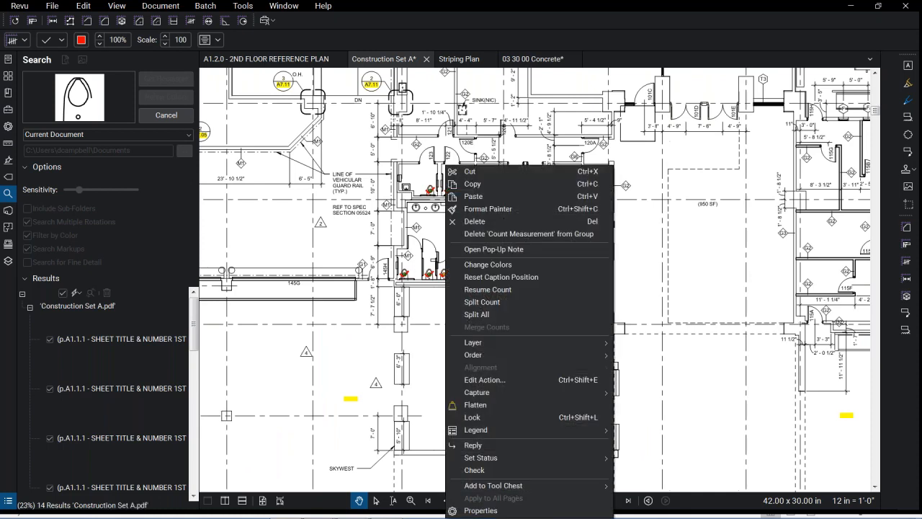
pyautogui.click(497, 289)
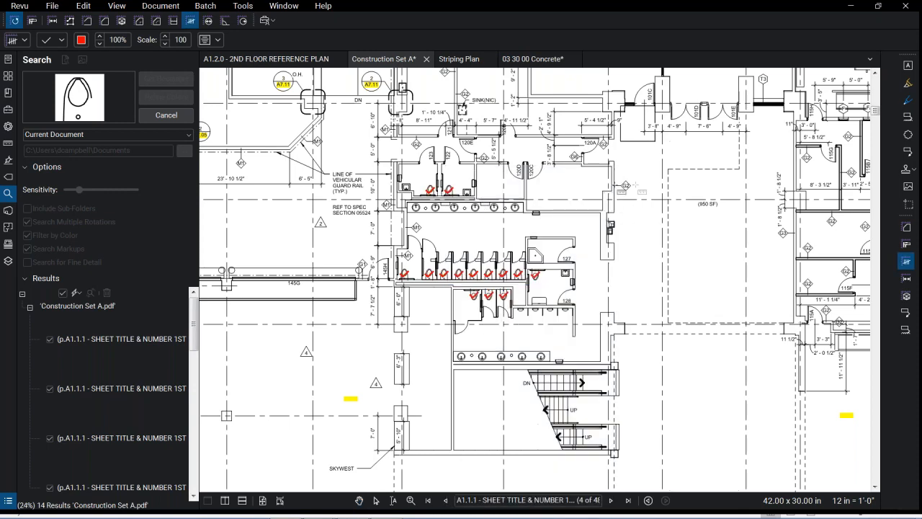
pyautogui.click(563, 189)
pyautogui.click(581, 189)
pyautogui.click(590, 181)
pyautogui.press('Escape')
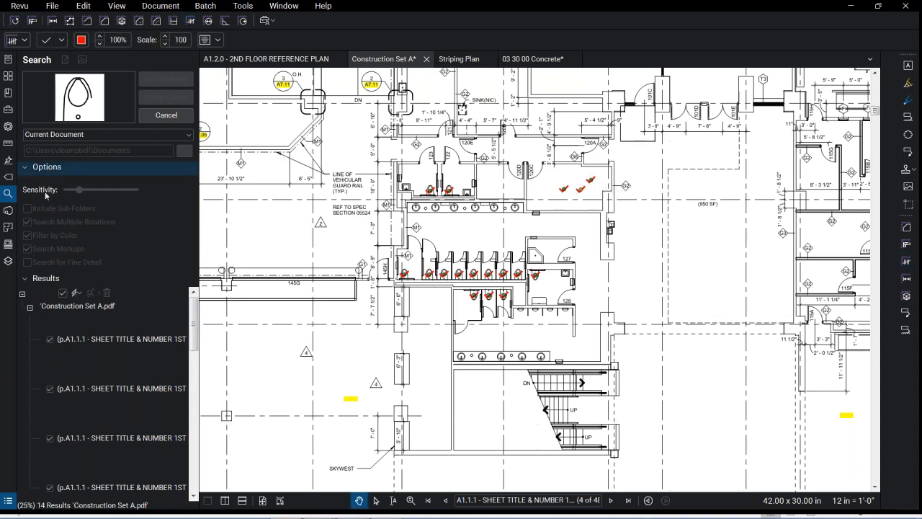
# Reselect the extended count measurement on the plan and inspect its entry in the markups list
pyautogui.click(9, 502)
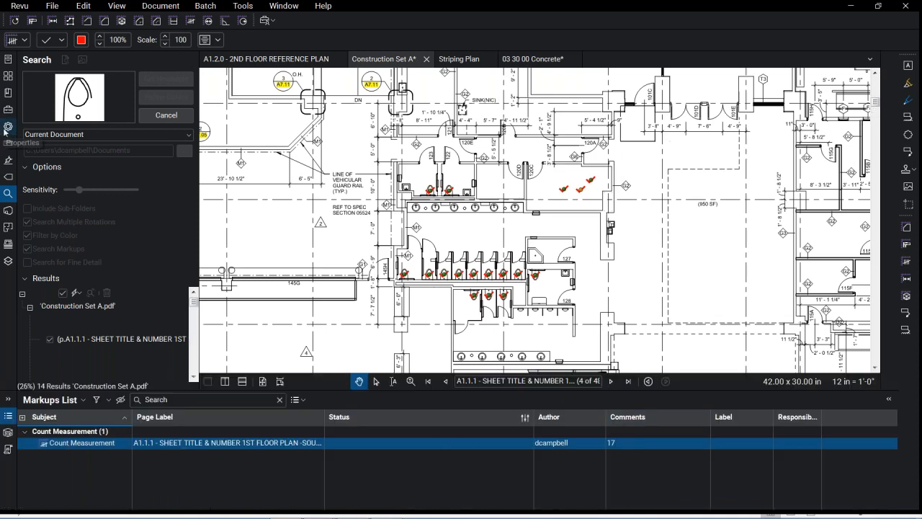
pyautogui.click(8, 415)
pyautogui.rightClick(592, 185)
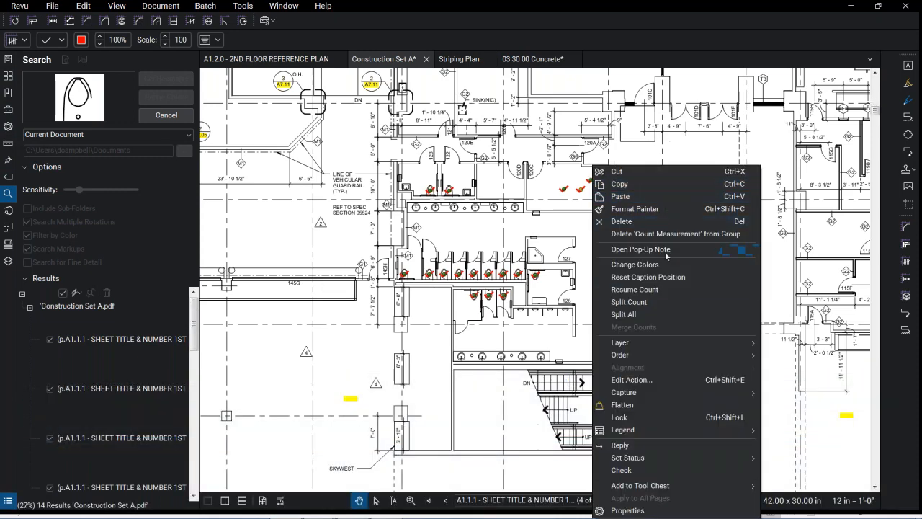
pyautogui.press('Escape')
pyautogui.press('Escape')
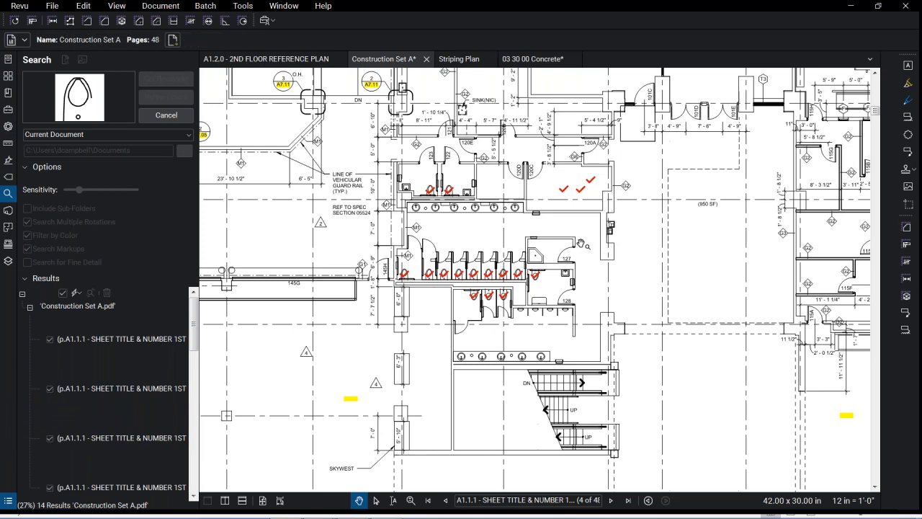
pyautogui.click(579, 192)
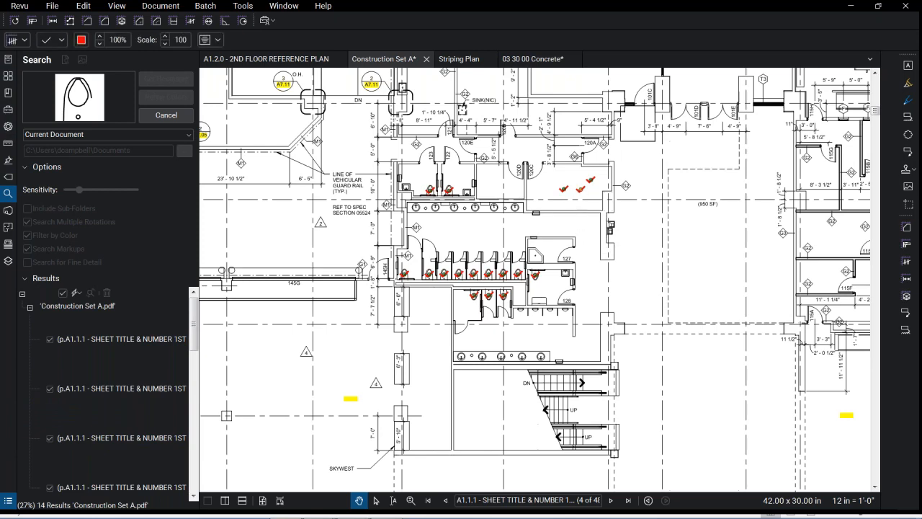
pyautogui.click(7, 502)
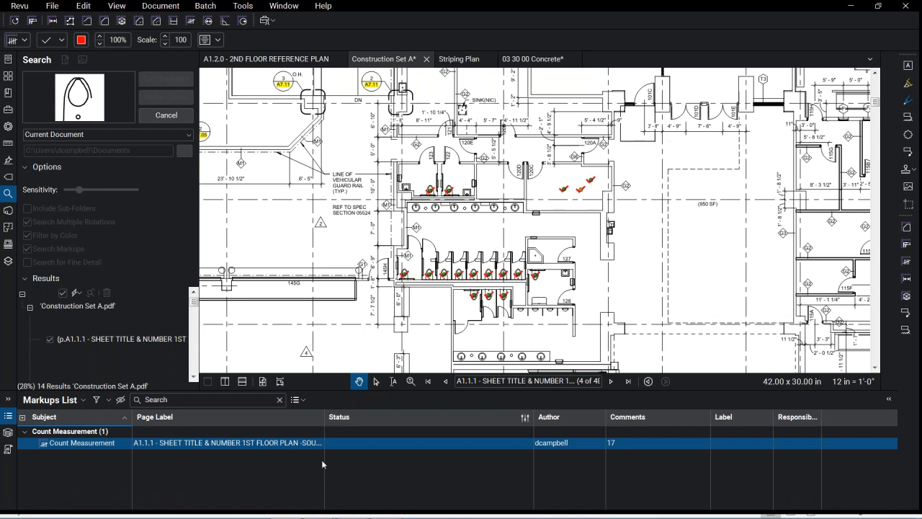
# Switch to the profile with measurement columns and show the count measurement in its markups list
pyautogui.click(22, 6)
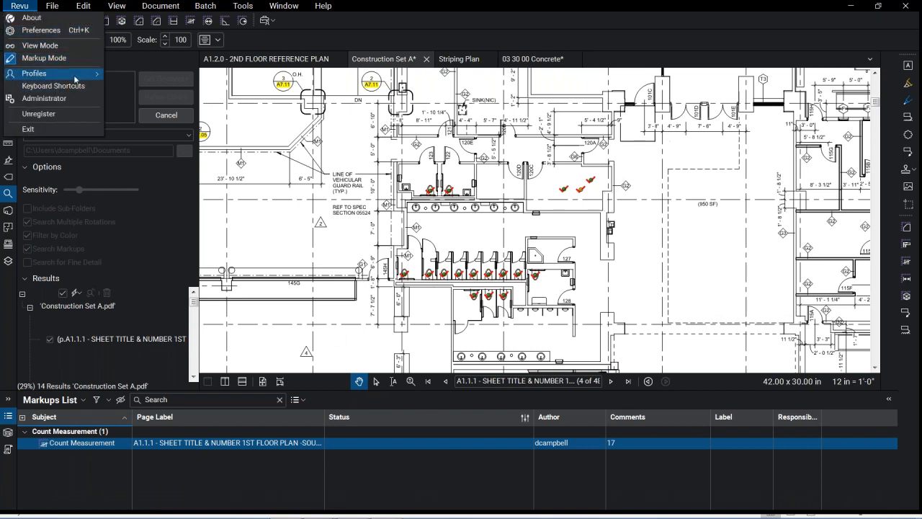
pyautogui.moveTo(76, 79)
pyautogui.click(144, 97)
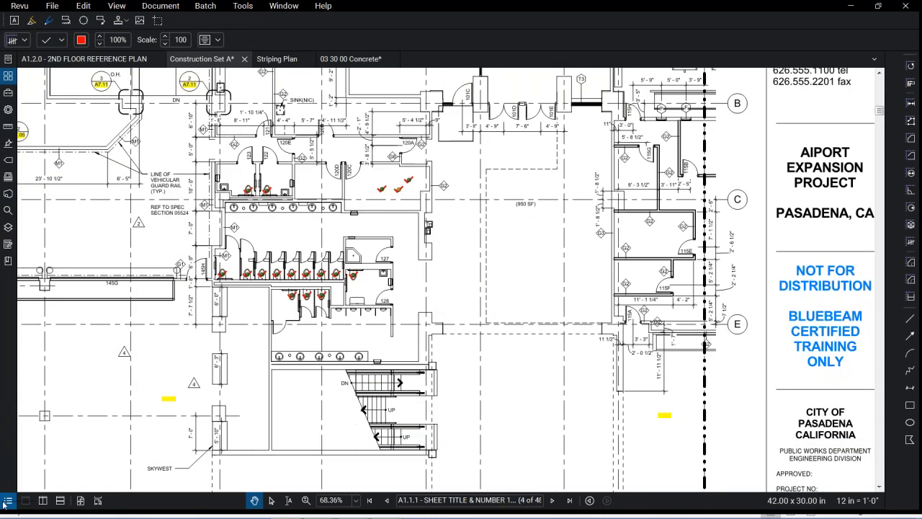
pyautogui.click(7, 499)
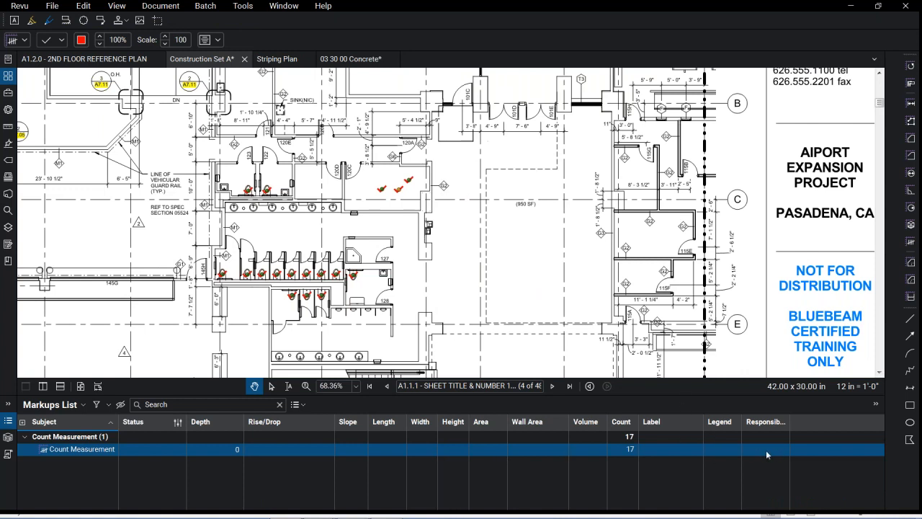
# Hide the markups list and delete the toilet count measurement from sheet A1.1.1
pyautogui.click(444, 180)
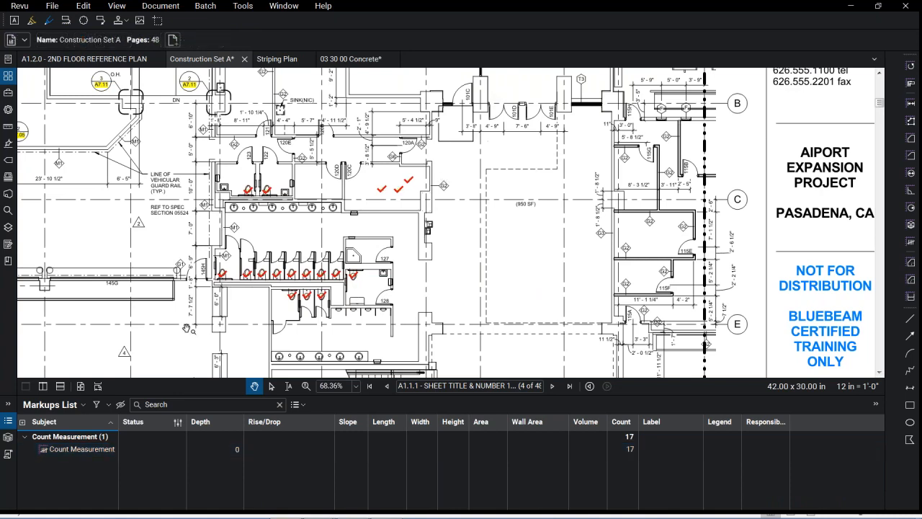
pyautogui.click(7, 425)
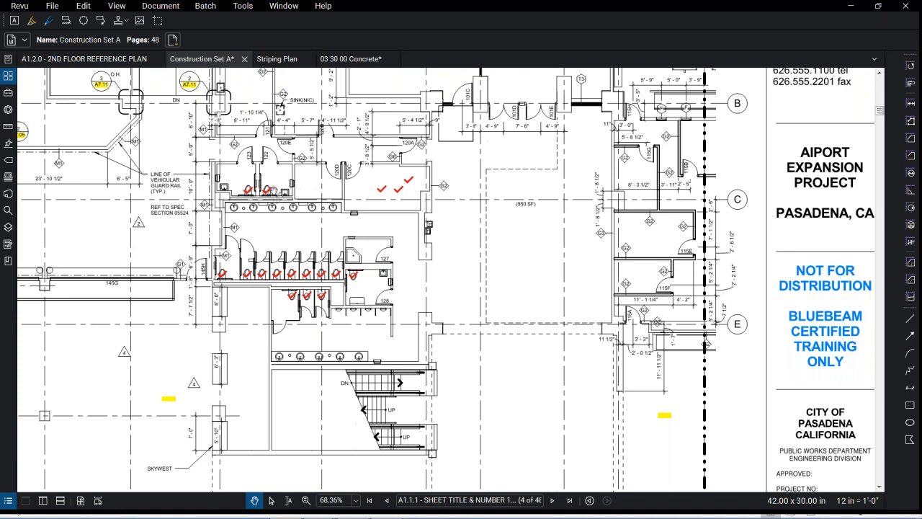
pyautogui.click(268, 191)
pyautogui.press('Delete')
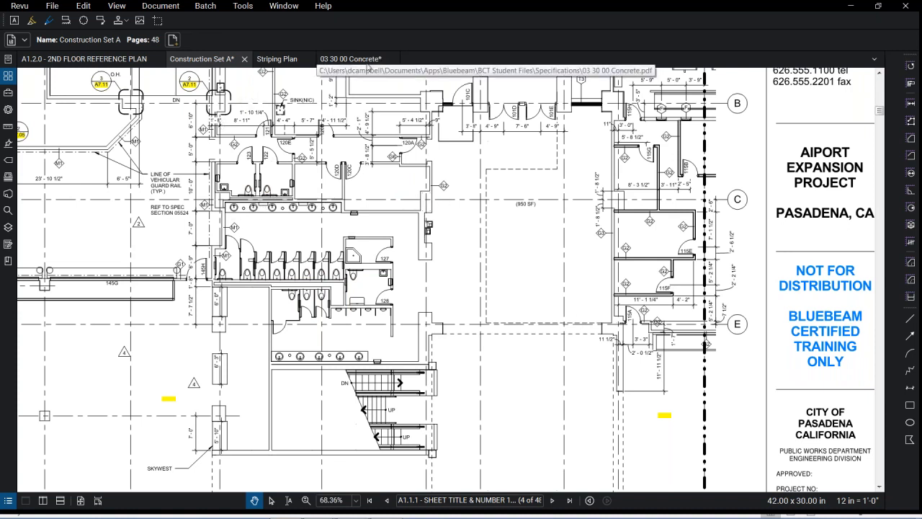
# Switch to the A1.2.0 - 2ND FLOOR REFERENCE PLAN document and show the File Access file lists
pyautogui.click(119, 62)
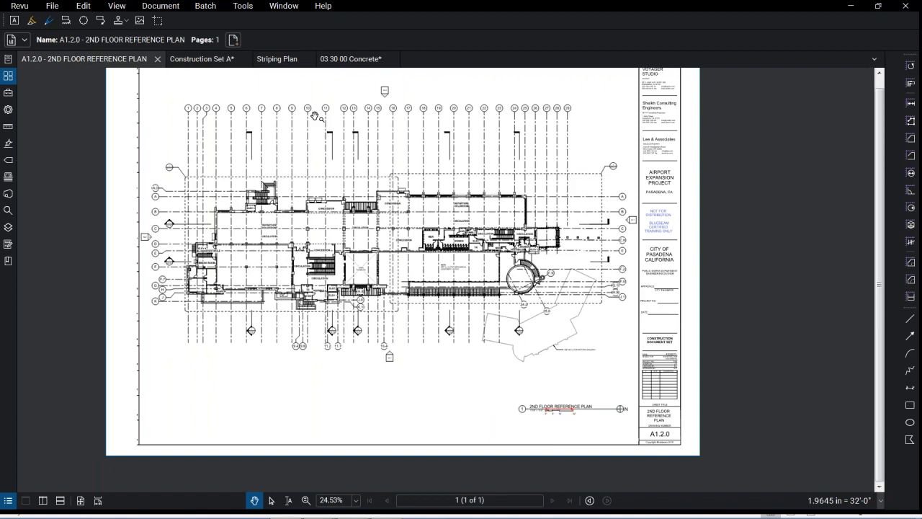
pyautogui.moveTo(239, 311); pyautogui.dragTo(211, 336)
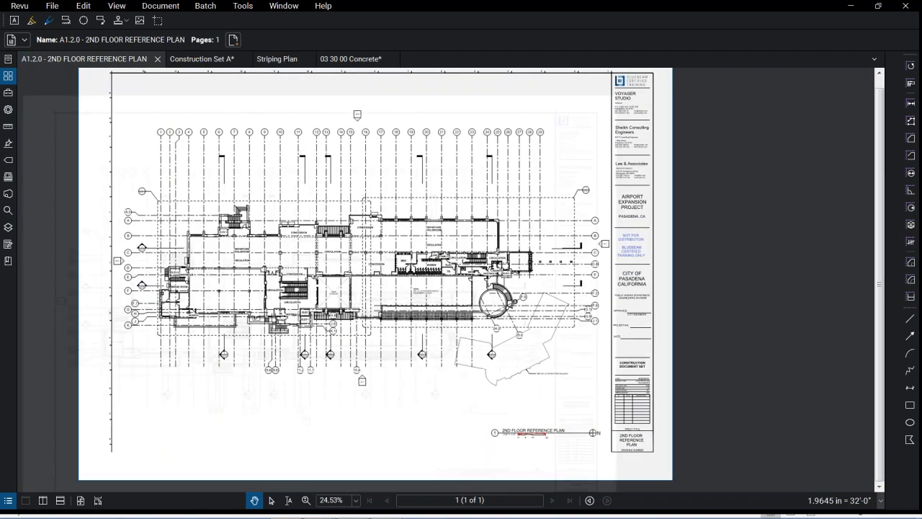
pyautogui.scroll(1, 249, 294)
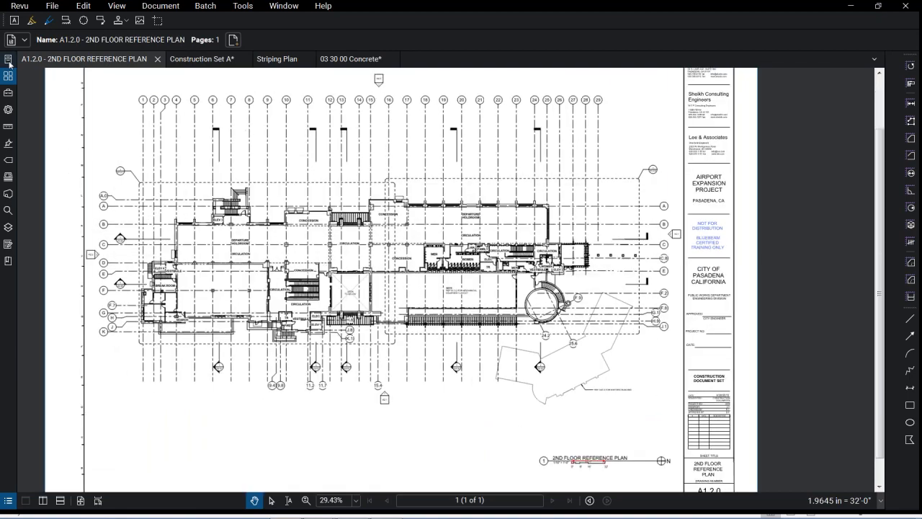
pyautogui.click(8, 60)
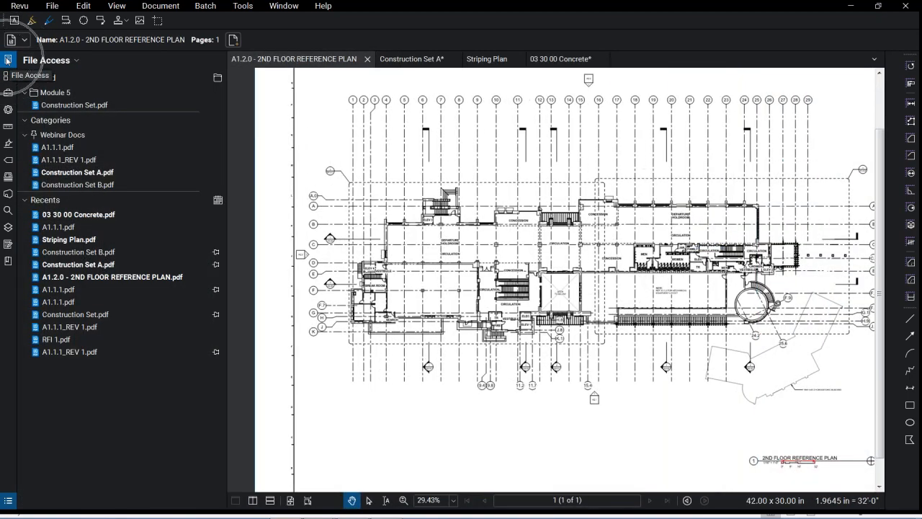
# Browse the Documents folder in File Access's Explorer view and return to the Recent Files view
pyautogui.click(75, 61)
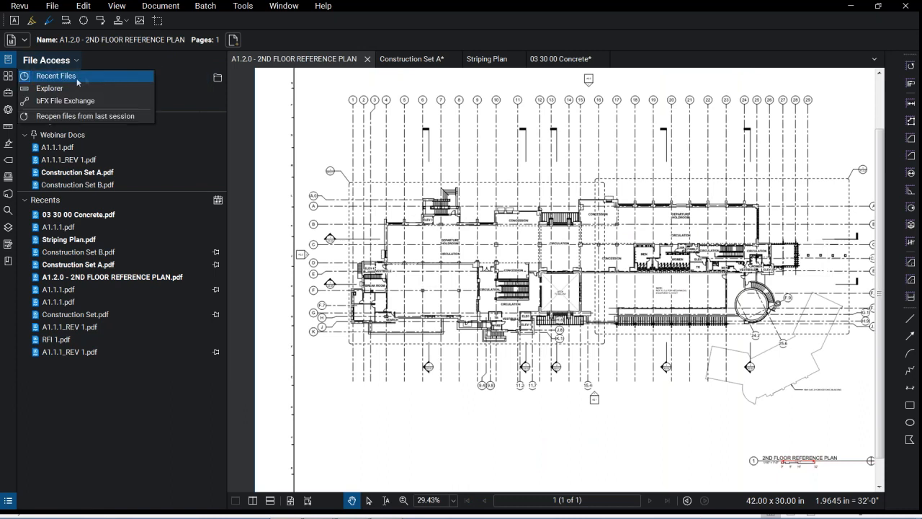
pyautogui.click(130, 89)
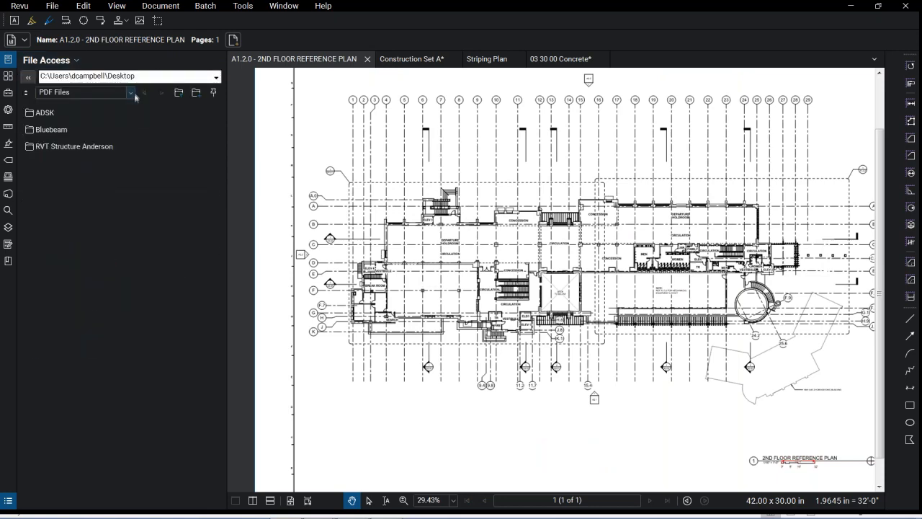
pyautogui.click(216, 77)
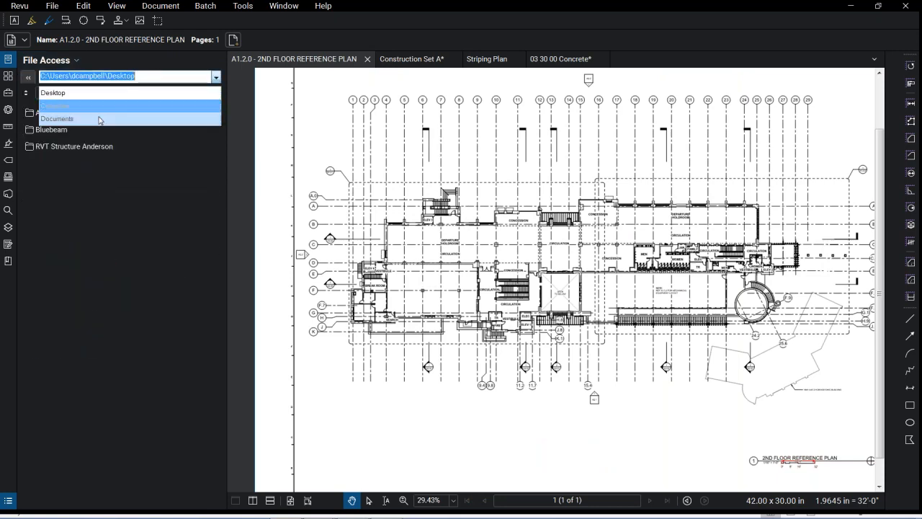
pyautogui.click(100, 118)
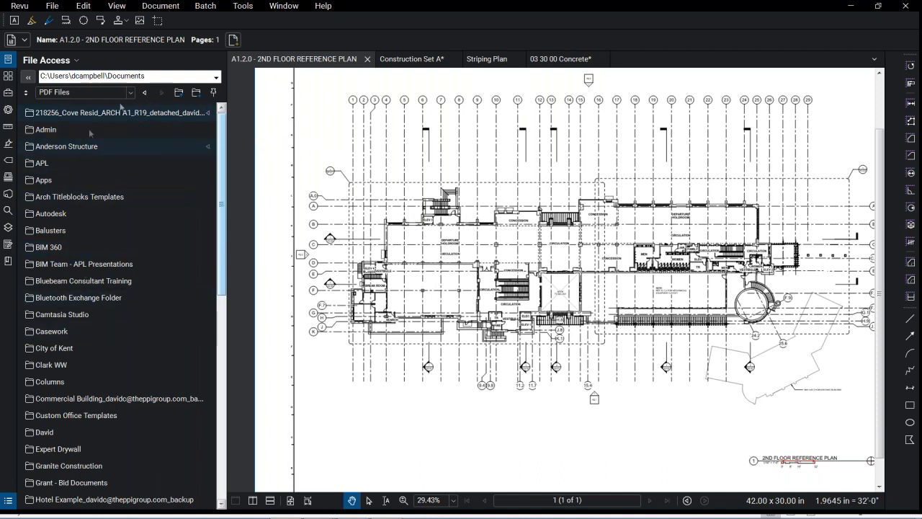
pyautogui.click(29, 79)
pyautogui.click(69, 60)
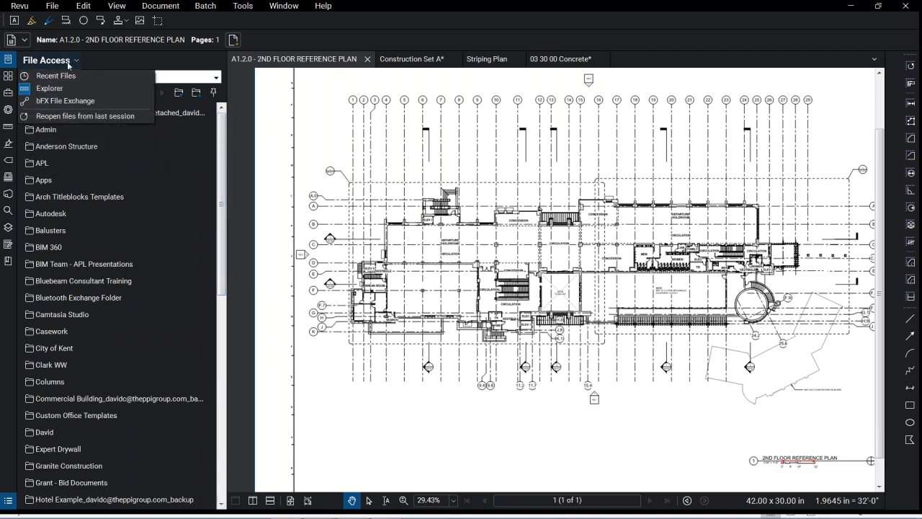
pyautogui.click(59, 70)
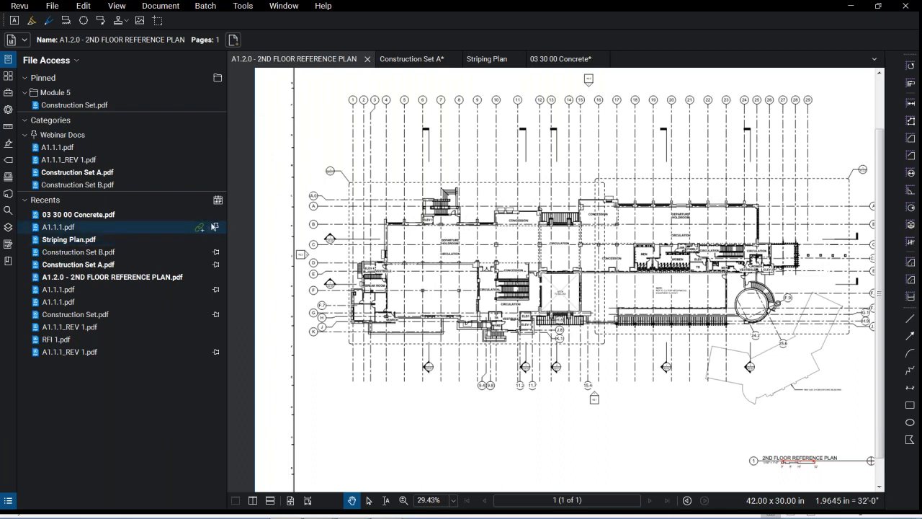
# View the pin options for the recent A1.1.1.pdf and the contents of the pinned Module 5 folder
pyautogui.click(216, 228)
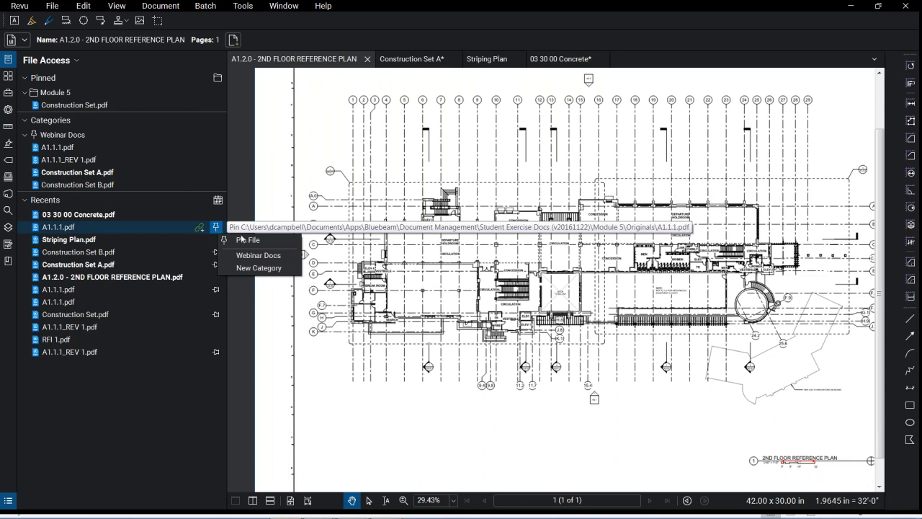
pyautogui.click(271, 170)
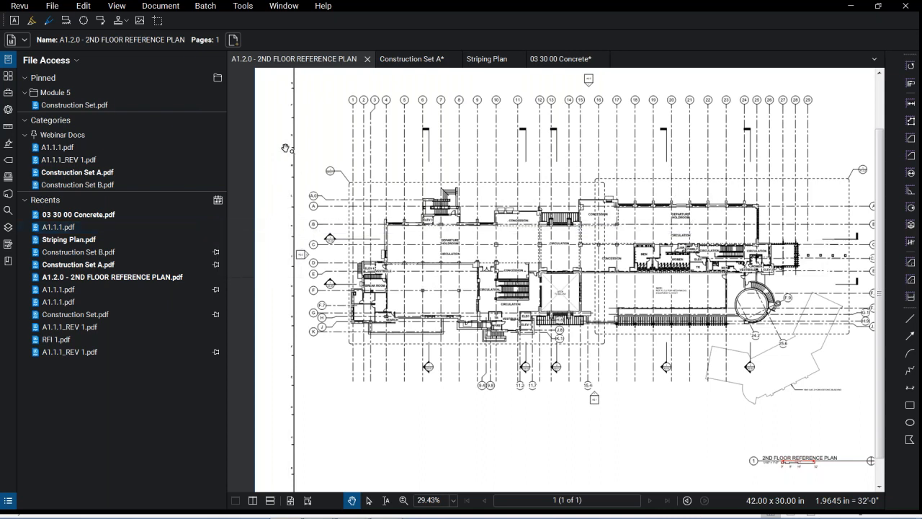
pyautogui.click(55, 94)
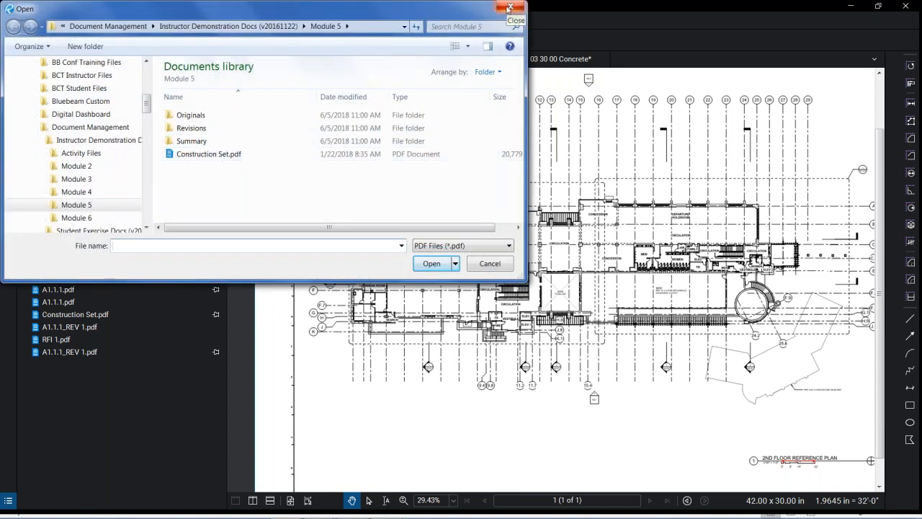
pyautogui.click(509, 7)
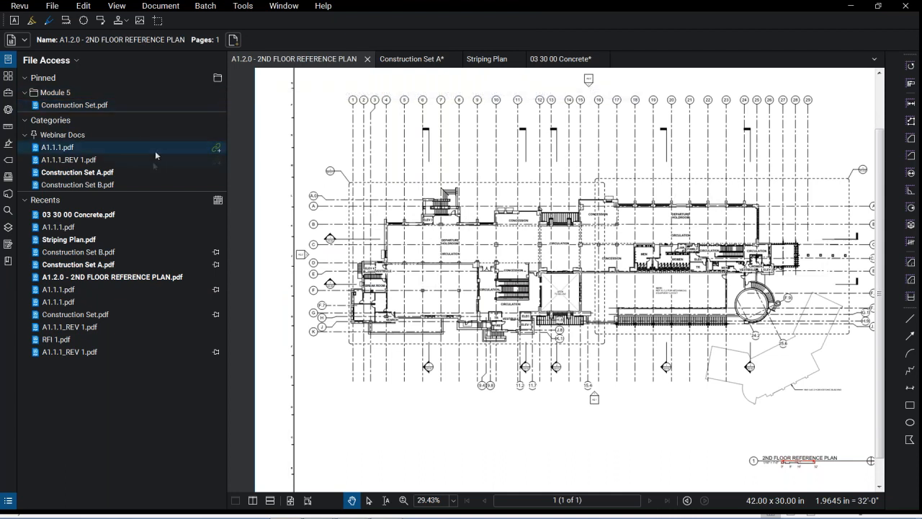
# Open A1.1.1.pdf from the Webinar Docs category and close all other documents without saving their changes
pyautogui.click(116, 150)
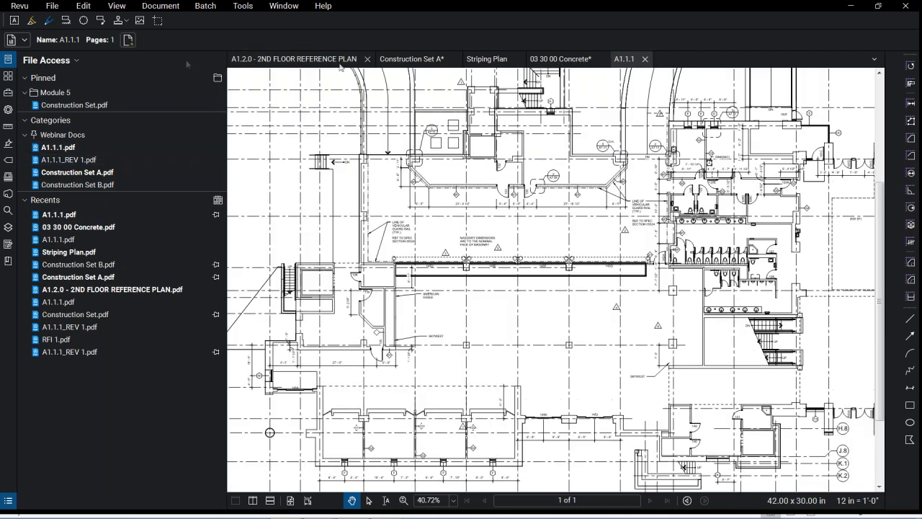
pyautogui.rightClick(624, 62)
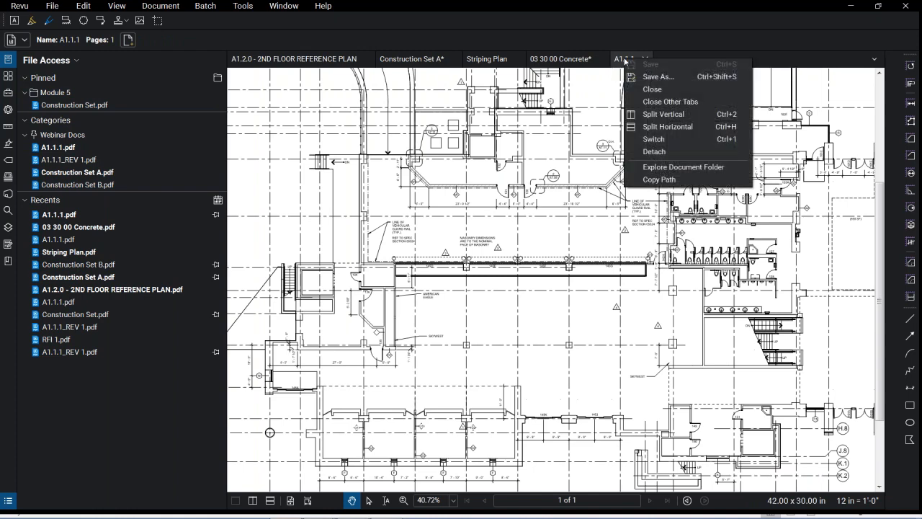
pyautogui.click(686, 102)
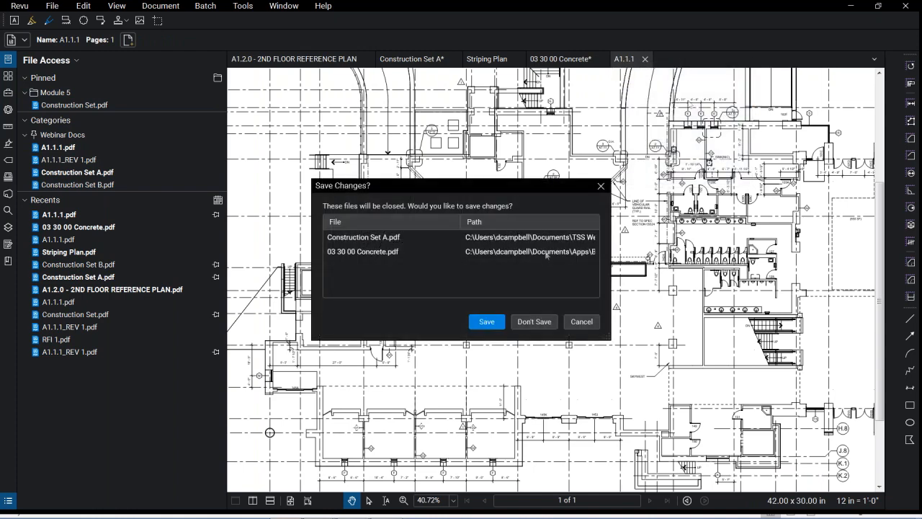
pyautogui.click(538, 320)
pyautogui.rightClick(249, 60)
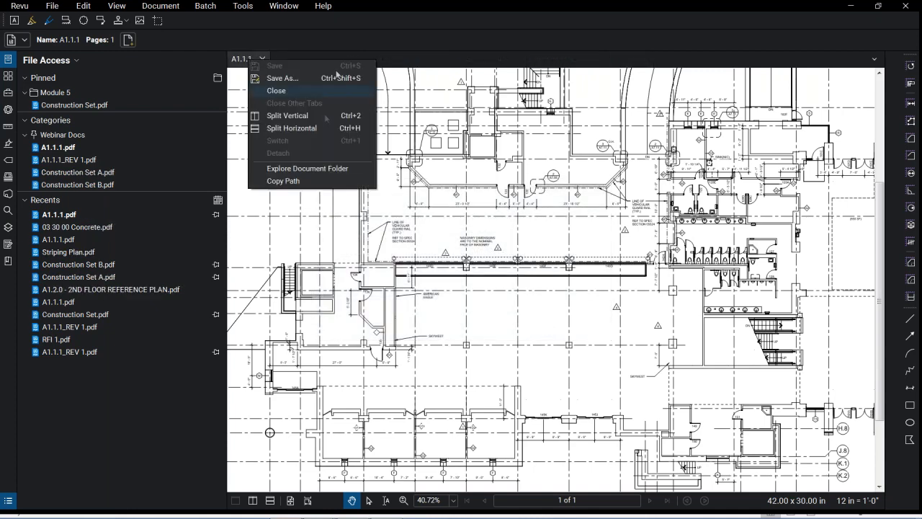
pyautogui.click(554, 97)
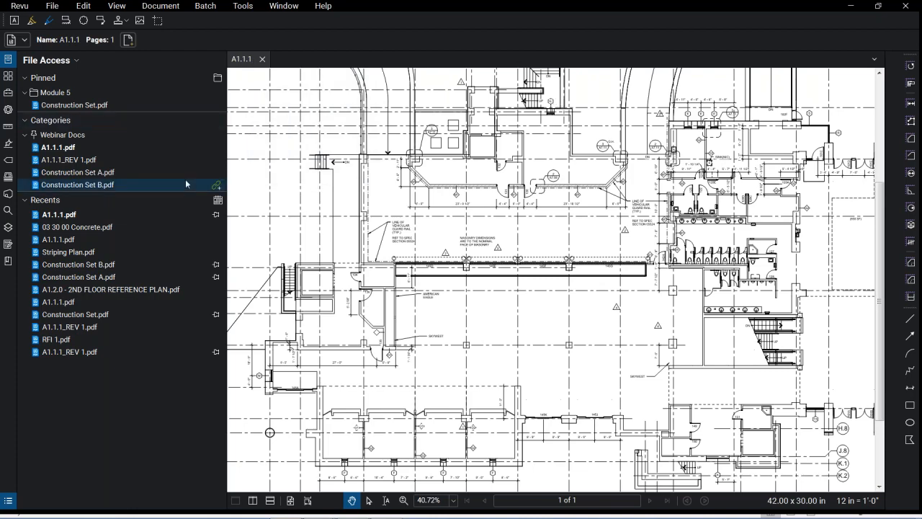
# Open A1.1.1_REV 1.pdf from the Webinar Docs category and A1.1.1.pdf from the recent files
pyautogui.click(87, 162)
pyautogui.scroll(-8, 333, 154)
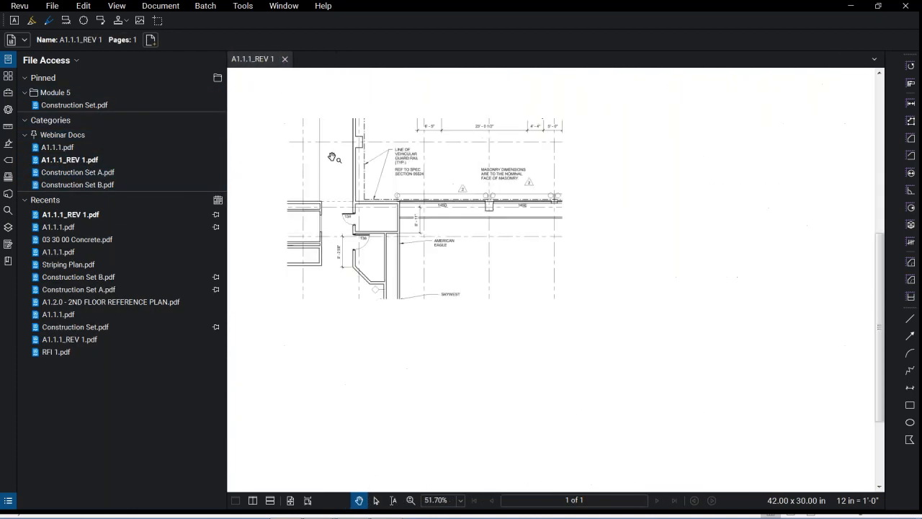
pyautogui.moveTo(334, 154); pyautogui.dragTo(413, 196)
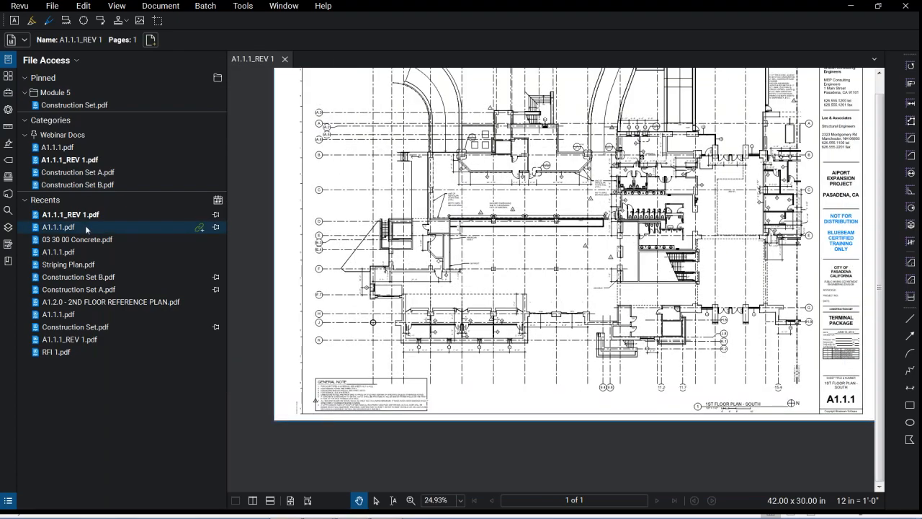
pyautogui.click(85, 226)
pyautogui.scroll(-4, 386, 149)
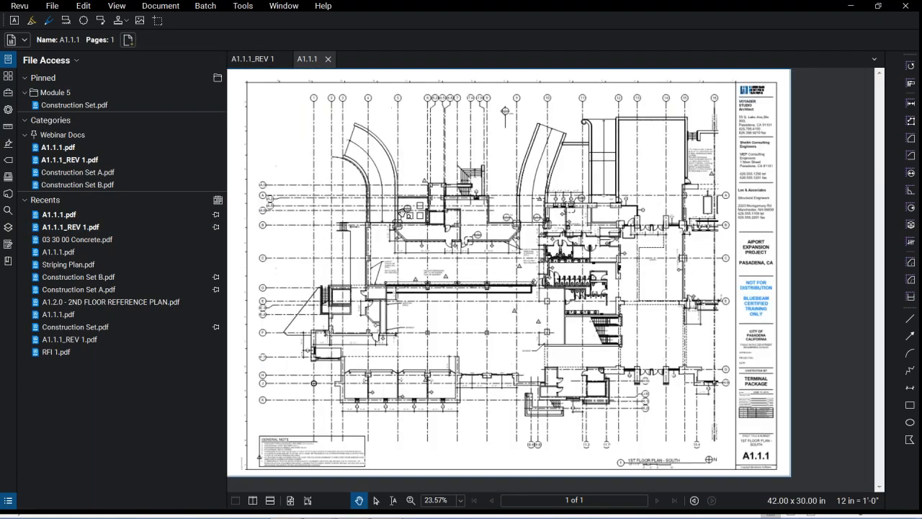
# Look over both versions of the floor plan and place the A1.1.1 document ahead of A1.1.1_REV 1
pyautogui.click(258, 59)
pyautogui.moveTo(660, 211); pyautogui.dragTo(612, 247)
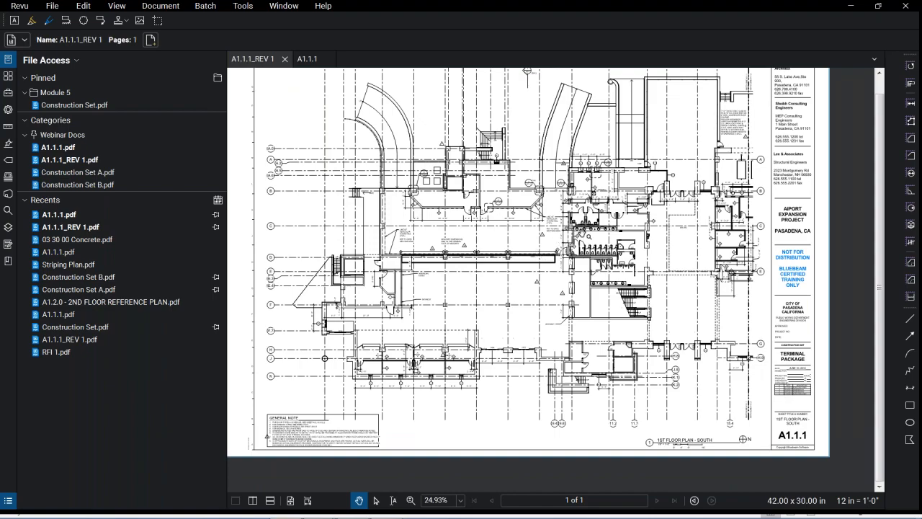
pyautogui.scroll(1, 584, 235)
pyautogui.scroll(-3, 589, 252)
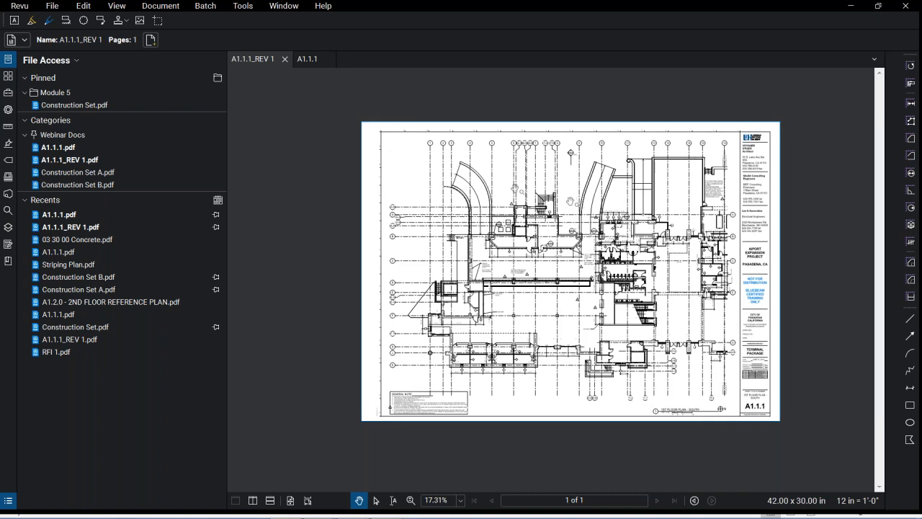
pyautogui.click(313, 62)
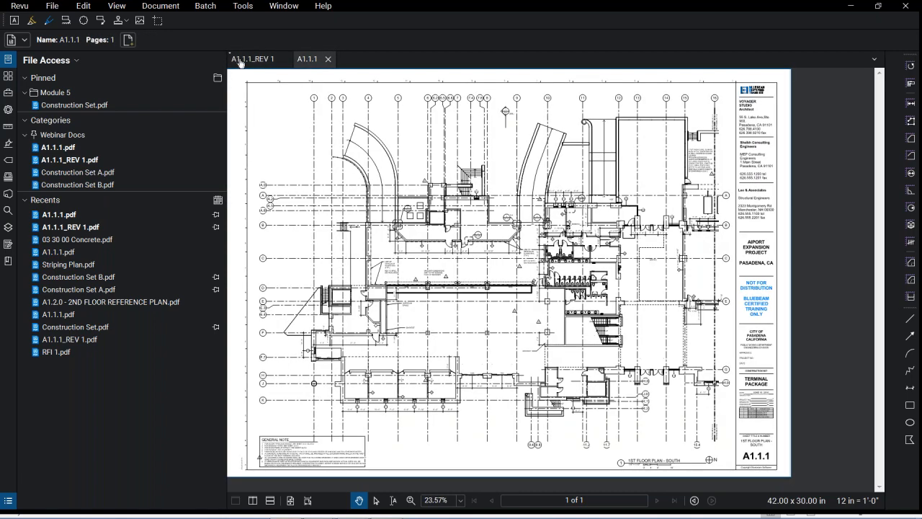
pyautogui.moveTo(313, 63); pyautogui.dragTo(262, 64)
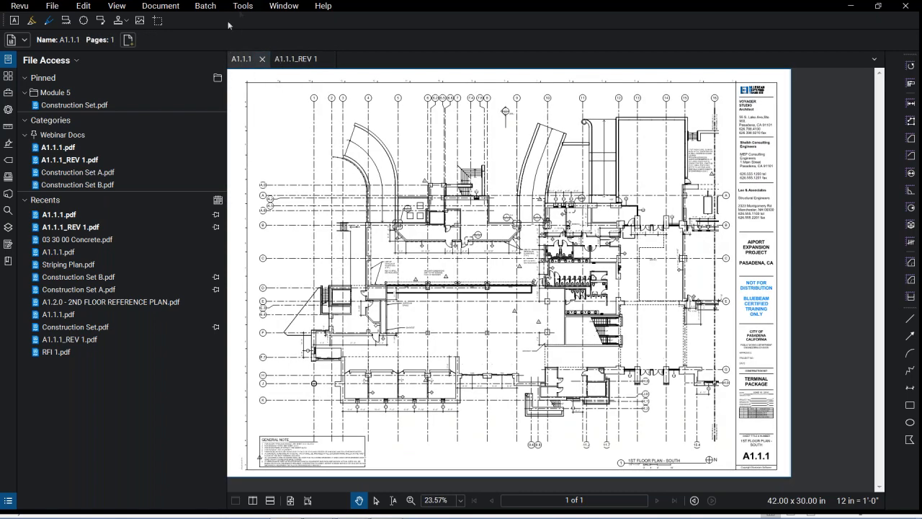
# Start Compare Documents with A1.1.1.pdf as Document A and A1.1.1_REV 1.pdf as Document B
pyautogui.click(158, 6)
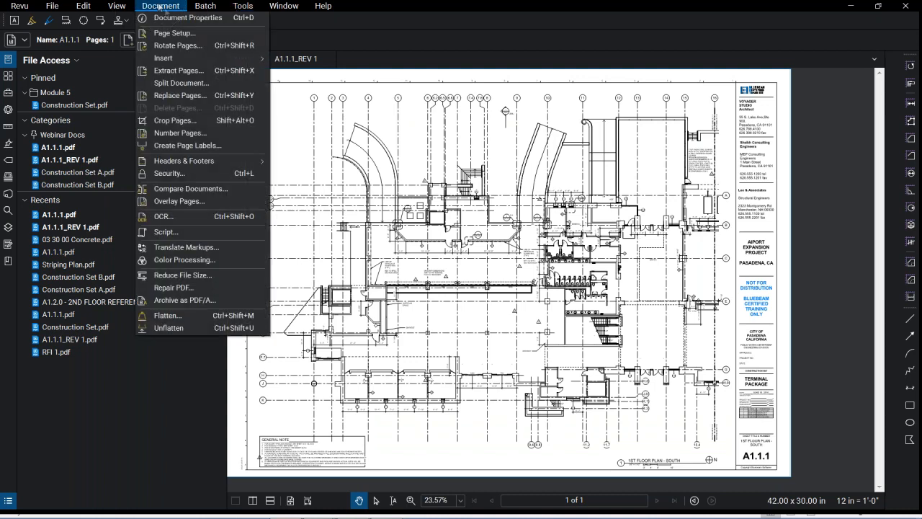
pyautogui.click(224, 191)
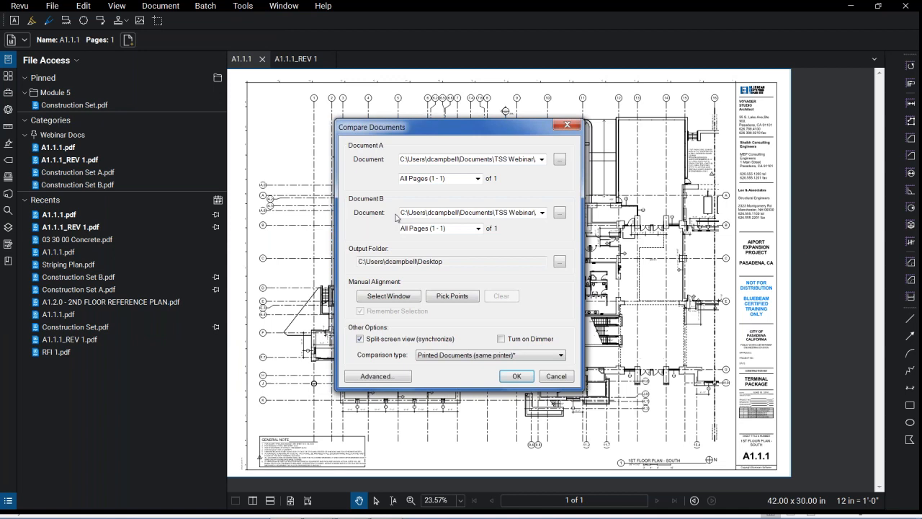
pyautogui.click(540, 159)
pyautogui.click(545, 164)
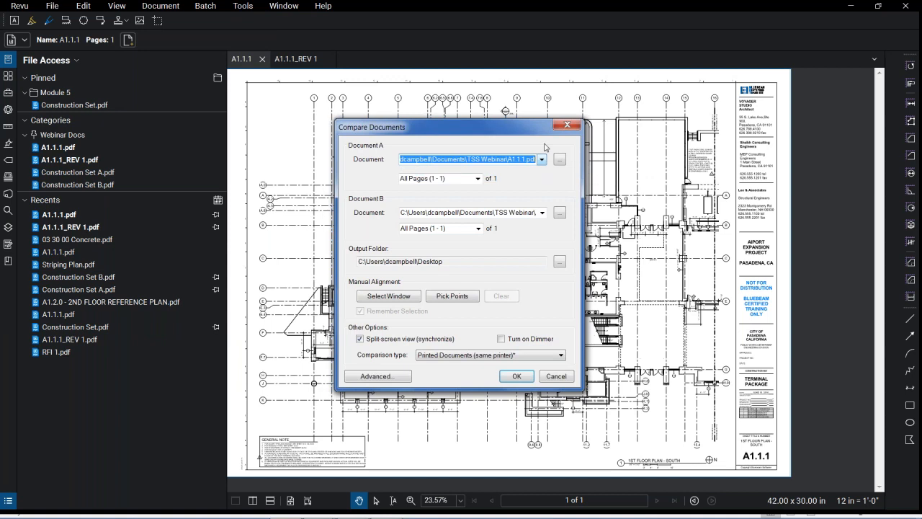
pyautogui.click(541, 212)
pyautogui.click(547, 224)
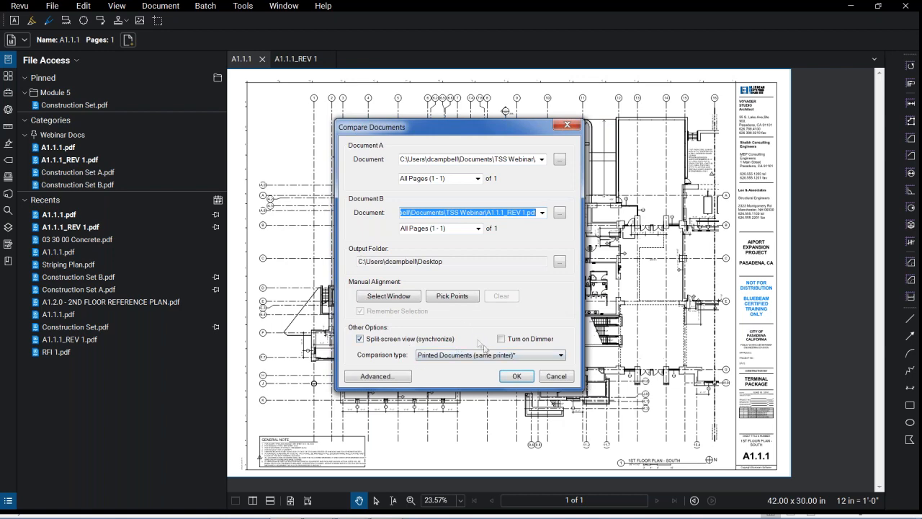
# Keep the advanced comparison markups applied to a new copy of Document A with suffix _Diff, and run the comparison
pyautogui.click(399, 379)
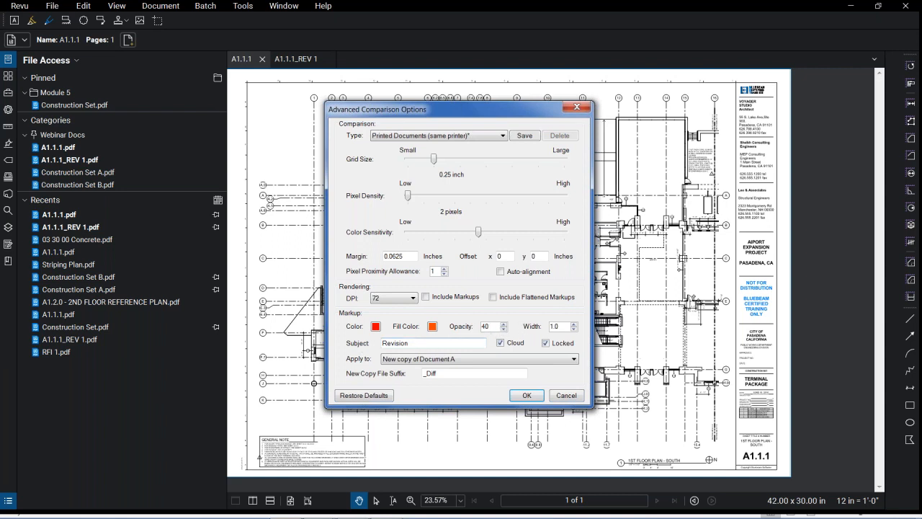
pyautogui.press('ctrl')
pyautogui.click(420, 363)
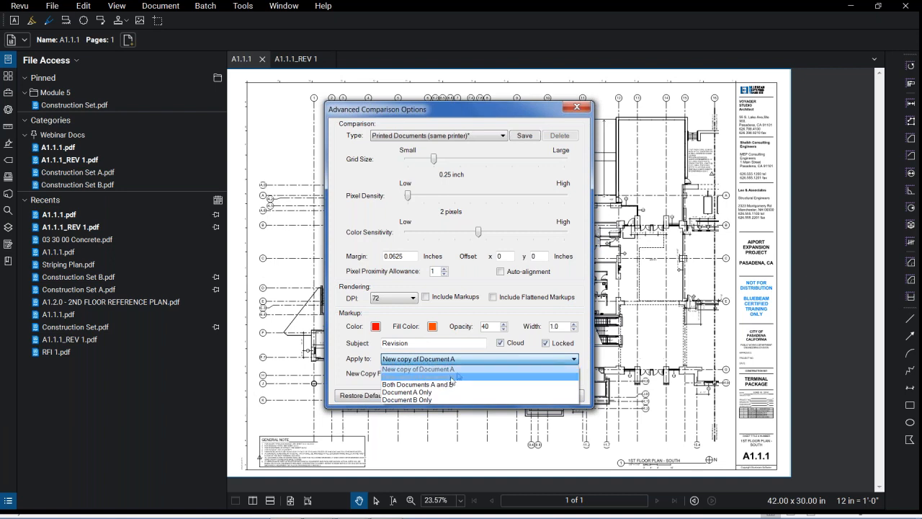
pyautogui.click(440, 369)
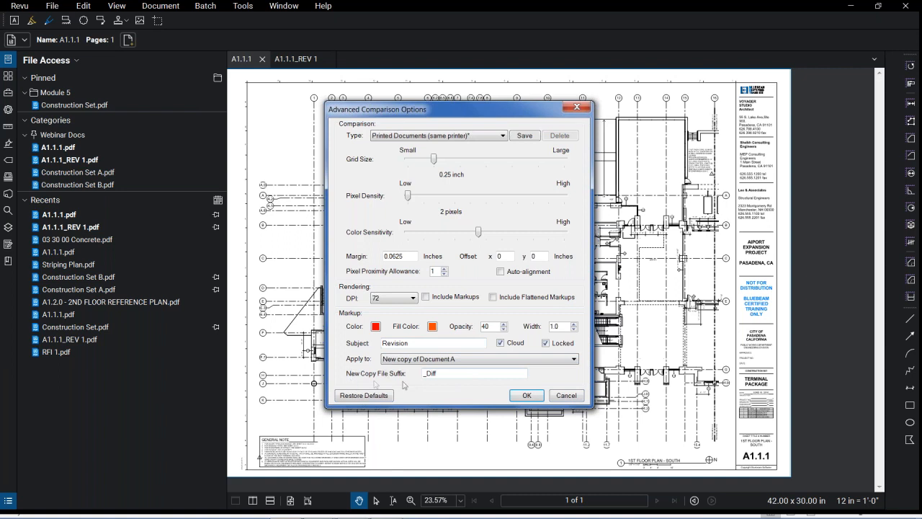
pyautogui.click(408, 363)
pyautogui.click(523, 395)
pyautogui.click(522, 376)
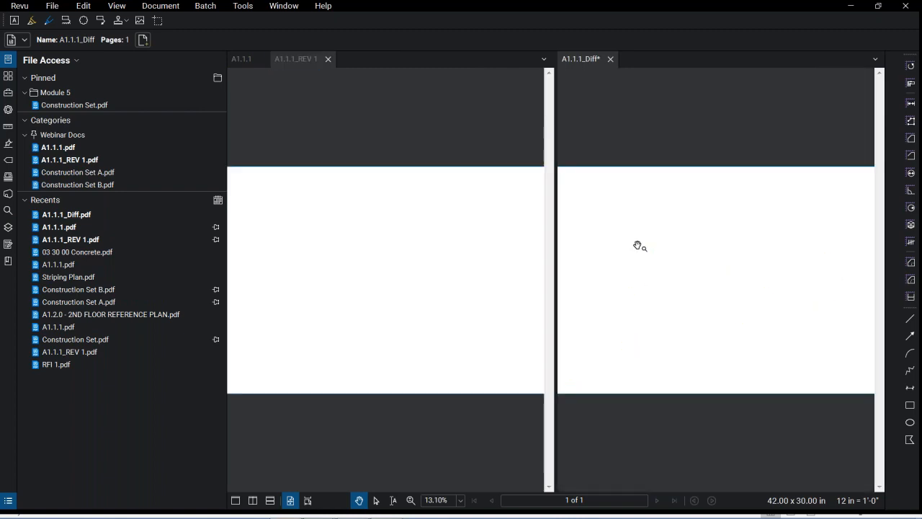
# Examine the clouded differences in A1.1.1_Diff against A1.1.1_REV 1, around the east-side rooms and the restroom area
pyautogui.scroll(3, 497, 271)
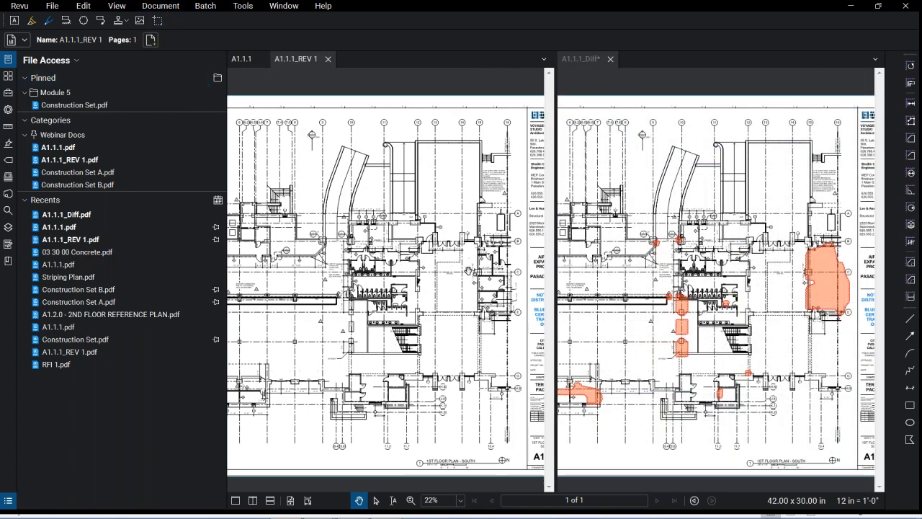
pyautogui.scroll(1, 472, 272)
pyautogui.scroll(1, 473, 273)
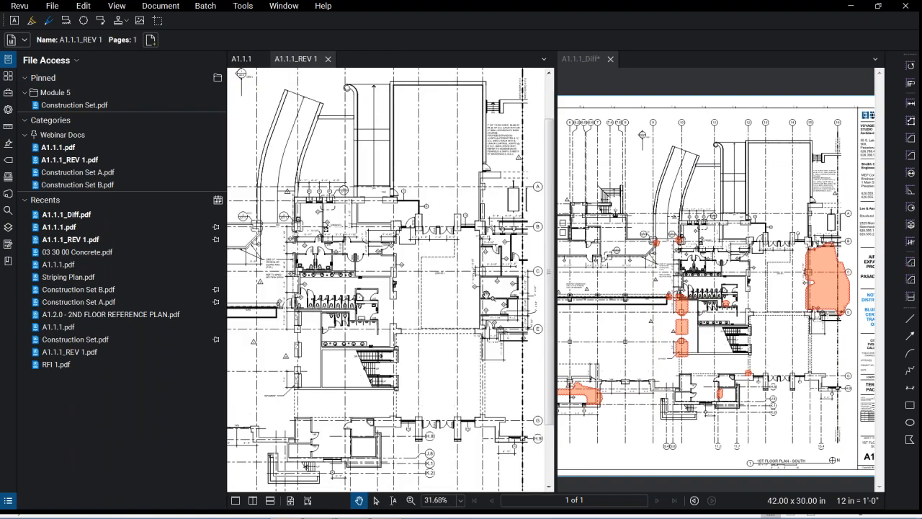
pyautogui.scroll(4, 474, 273)
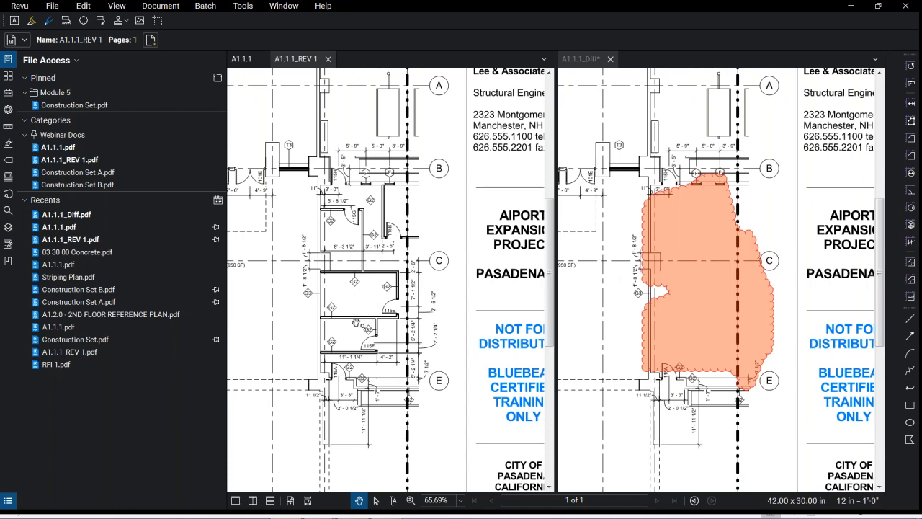
pyautogui.scroll(-2, 387, 329)
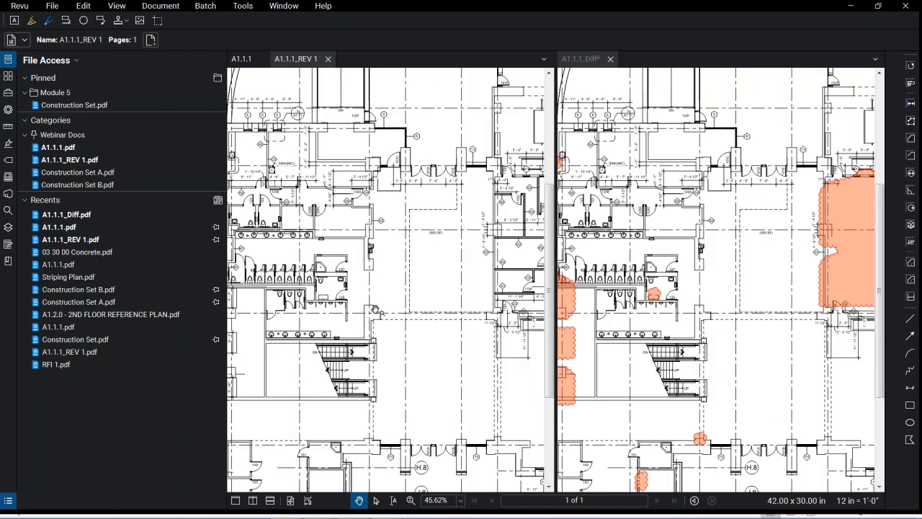
pyautogui.scroll(2, 325, 302)
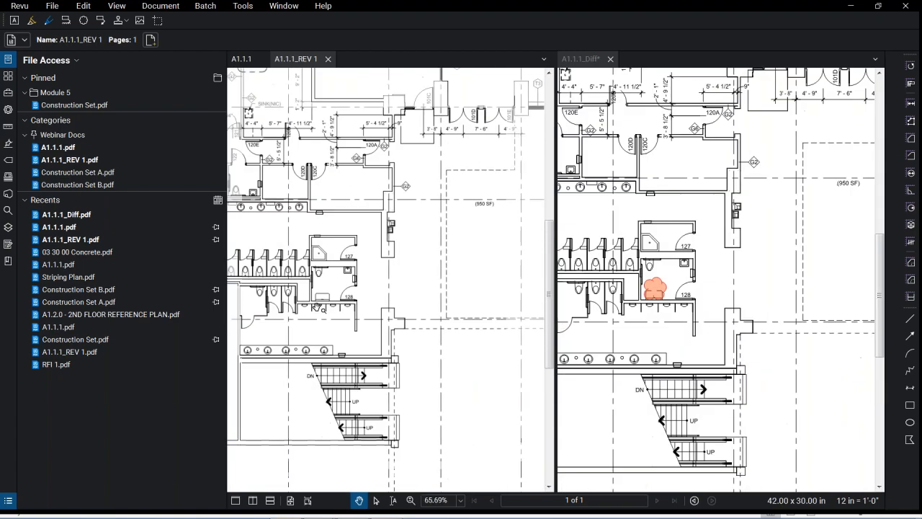
# Examine the clouded differences around the restrooms and skywest area in both panes, and check the document and page synchronization options
pyautogui.moveTo(322, 308); pyautogui.dragTo(444, 295)
pyautogui.scroll(-2, 400, 315)
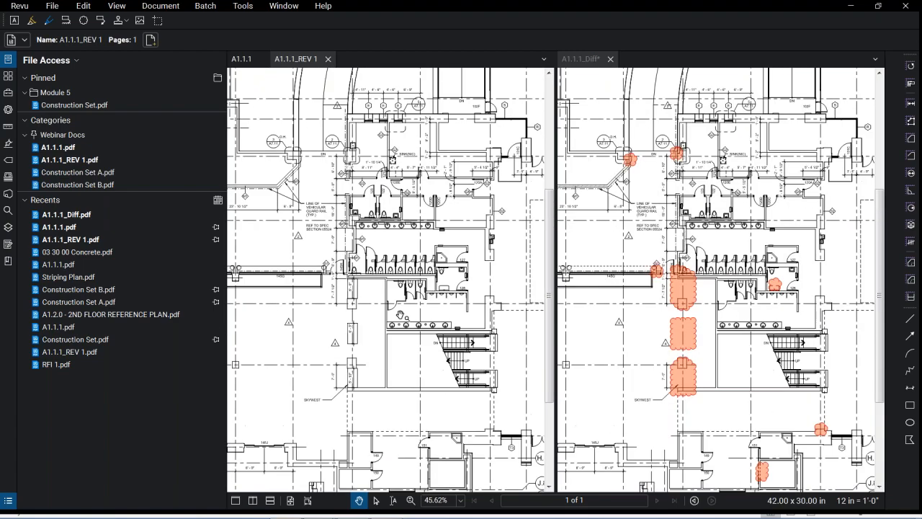
pyautogui.moveTo(400, 314); pyautogui.dragTo(429, 295)
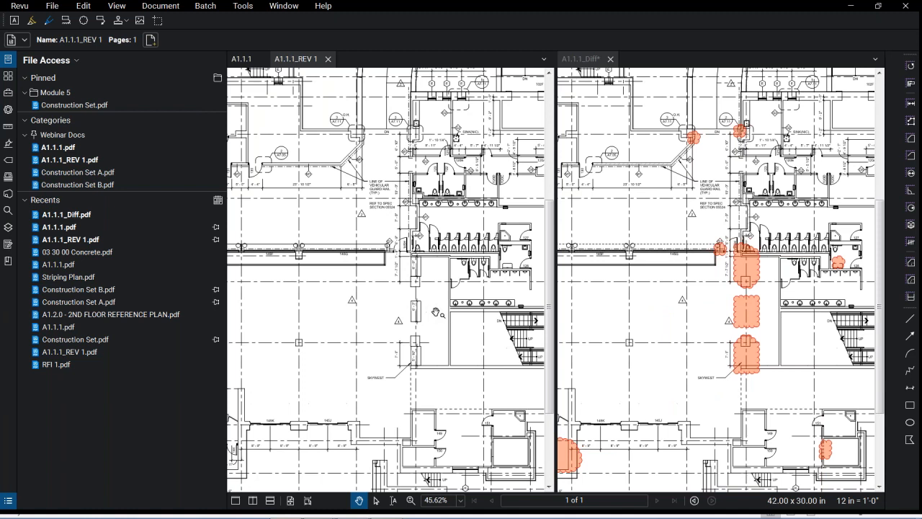
pyautogui.click(118, 7)
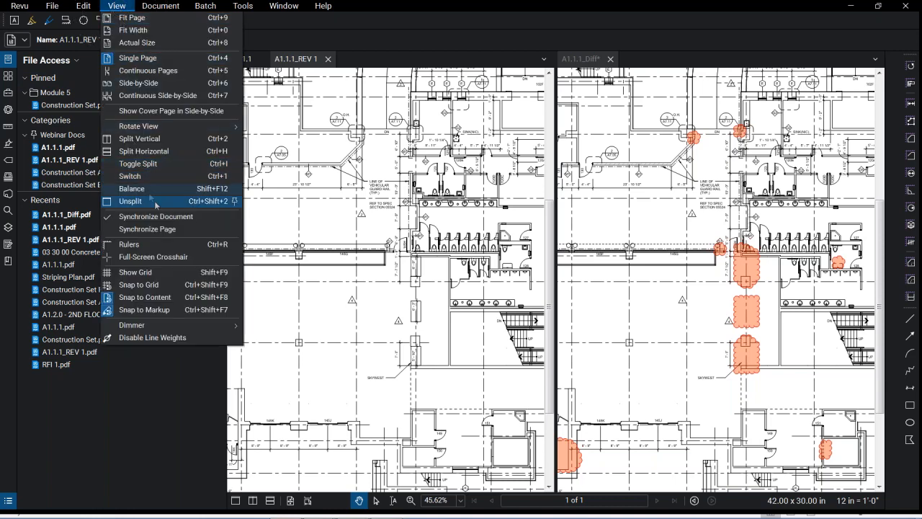
pyautogui.click(174, 230)
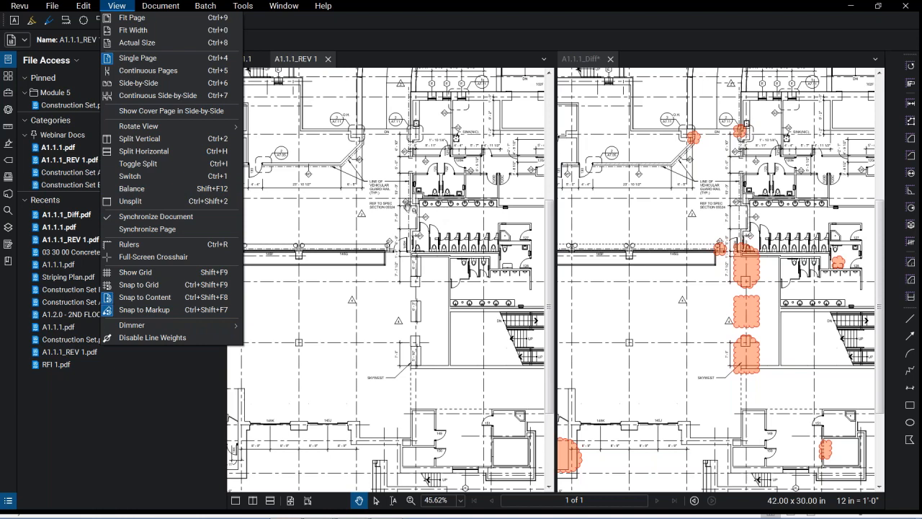
pyautogui.click(329, 124)
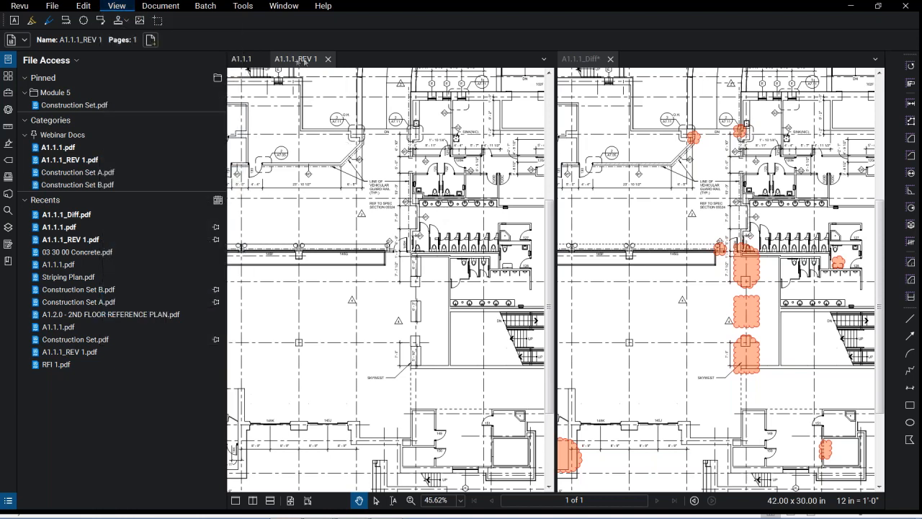
# Close the A1.1.1_Diff comparison document without saving its changes
pyautogui.click(615, 61)
pyautogui.click(610, 59)
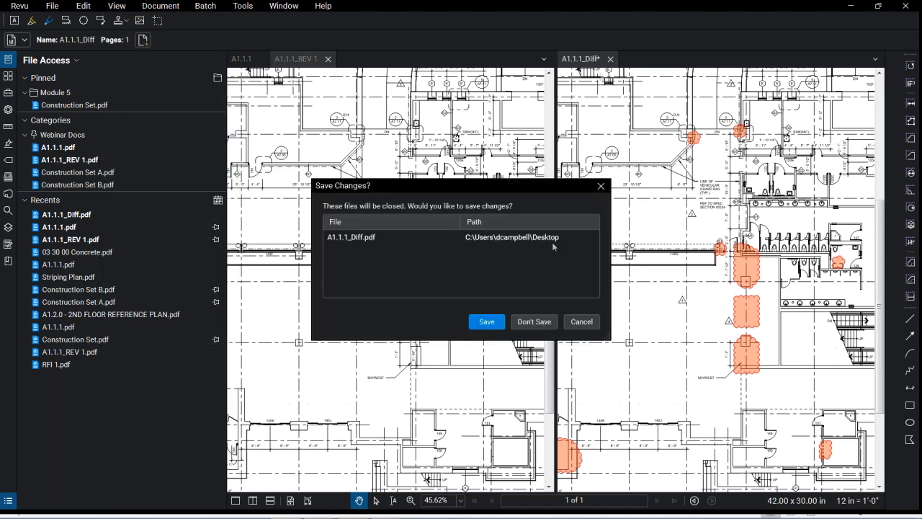
pyautogui.click(533, 321)
# View A1.1.1 and A1.1.1_REV 1 side by side in a vertical split, inspect the east-side rooms, and close the second pane
pyautogui.click(242, 58)
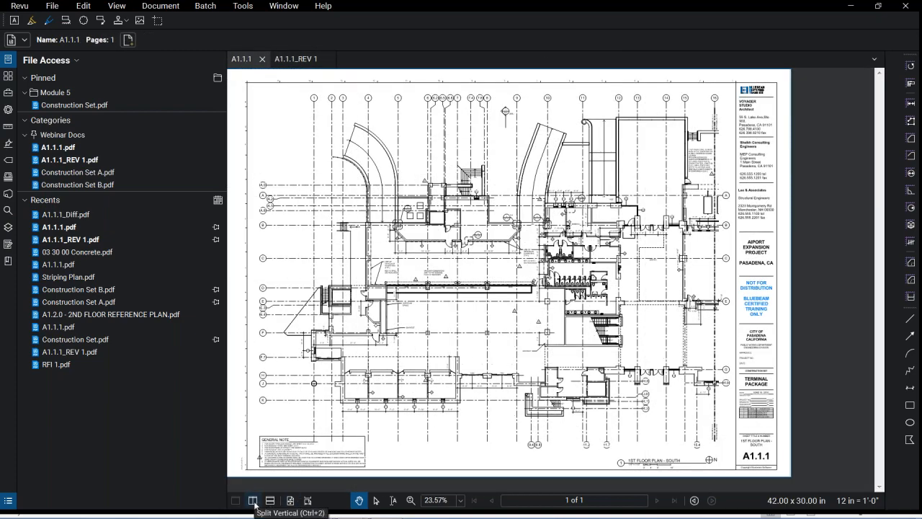
pyautogui.click(252, 499)
pyautogui.click(306, 60)
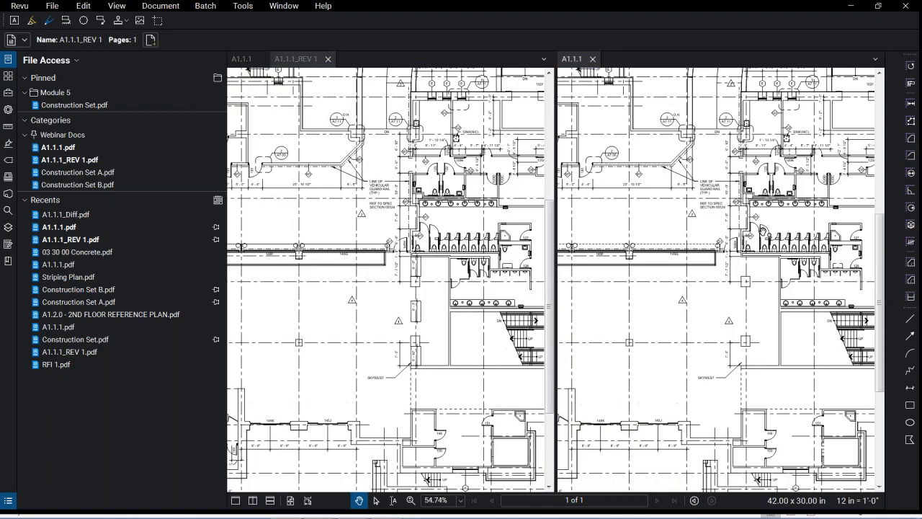
pyautogui.click(762, 229)
pyautogui.scroll(4, 722, 252)
pyautogui.scroll(-3, 720, 255)
pyautogui.scroll(-3, 689, 266)
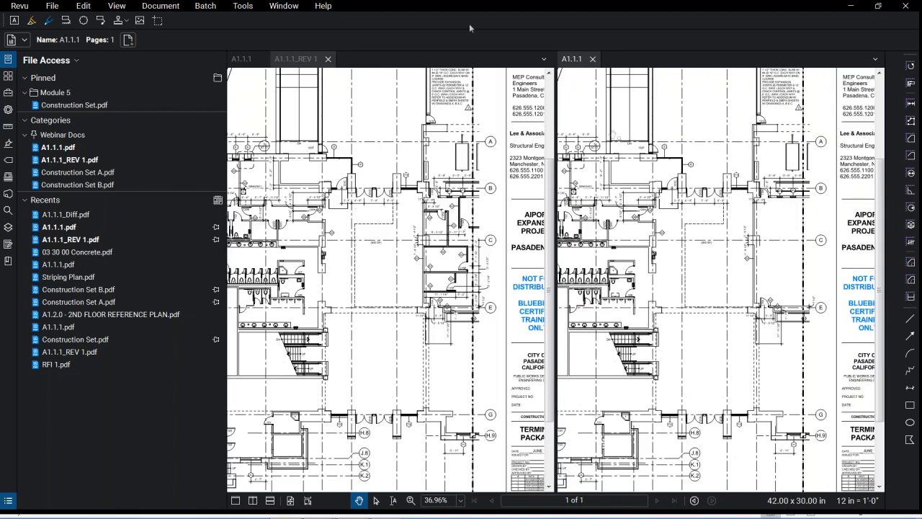
pyautogui.click(591, 59)
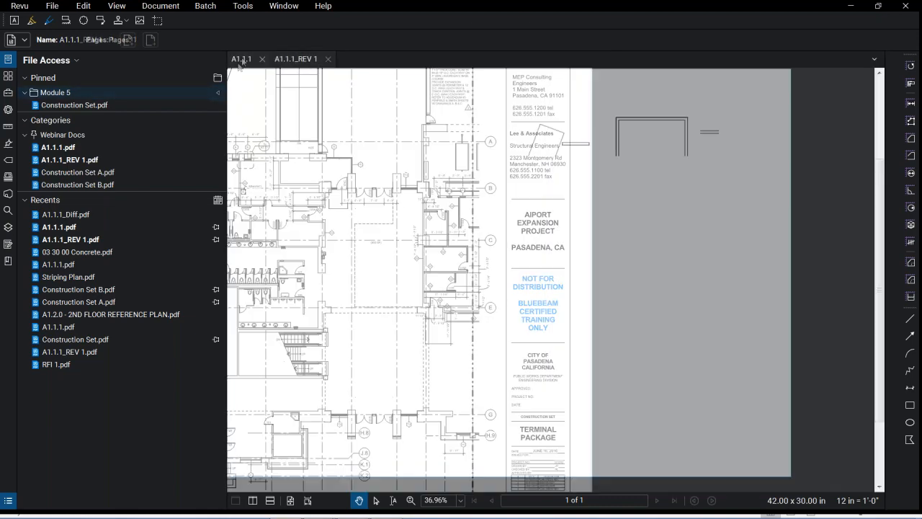
# Compare A1.1.1 with A1.1.1_REV 1 only inside a window around the east-side rooms between grids B and E, using the same region for both
pyautogui.click(160, 6)
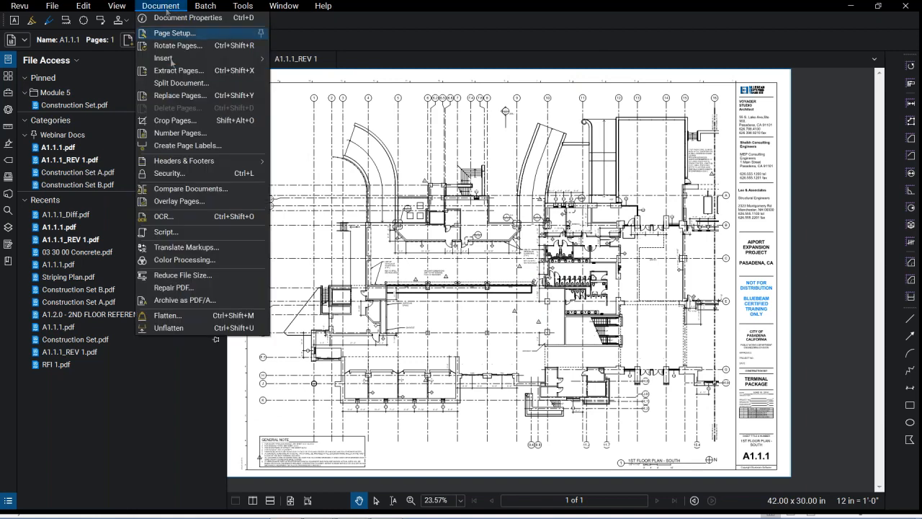
pyautogui.click(190, 189)
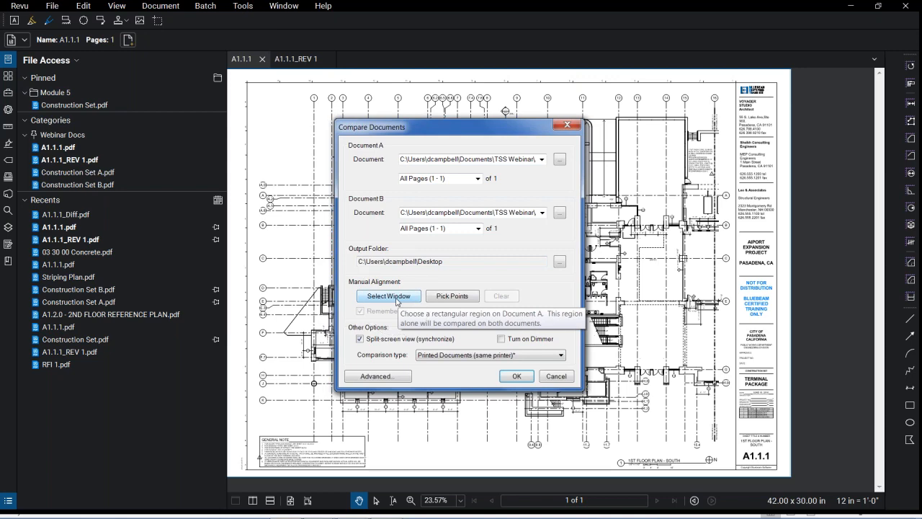
pyautogui.click(389, 296)
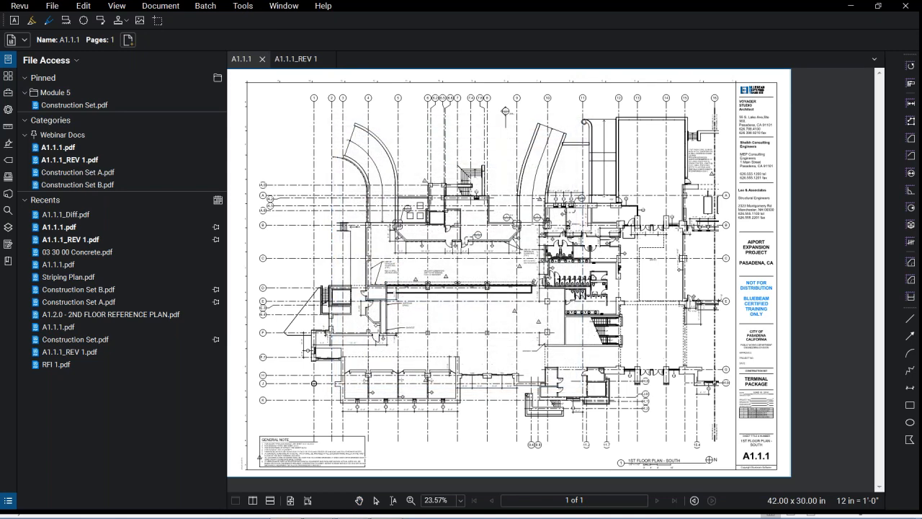
pyautogui.moveTo(673, 224); pyautogui.dragTo(729, 313)
pyautogui.moveTo(726, 313); pyautogui.dragTo(728, 313)
pyautogui.moveTo(726, 312); pyautogui.dragTo(726, 313)
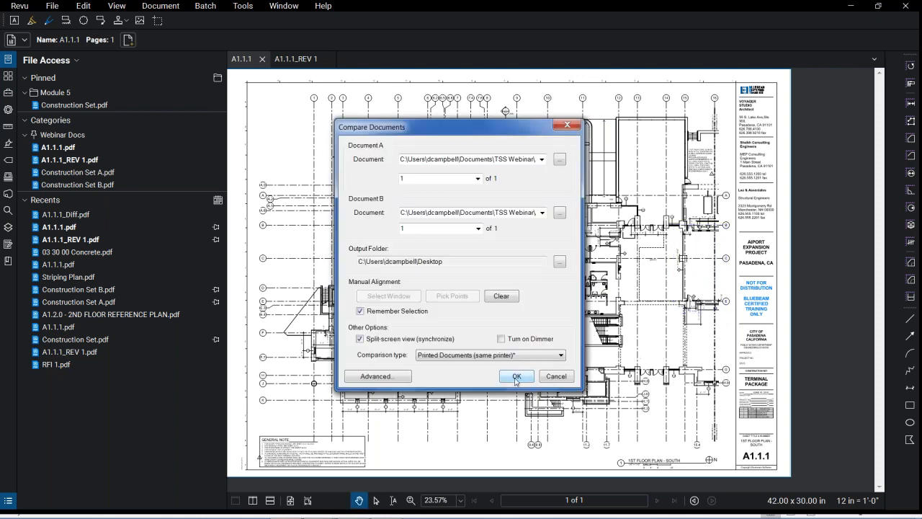
pyautogui.click(516, 379)
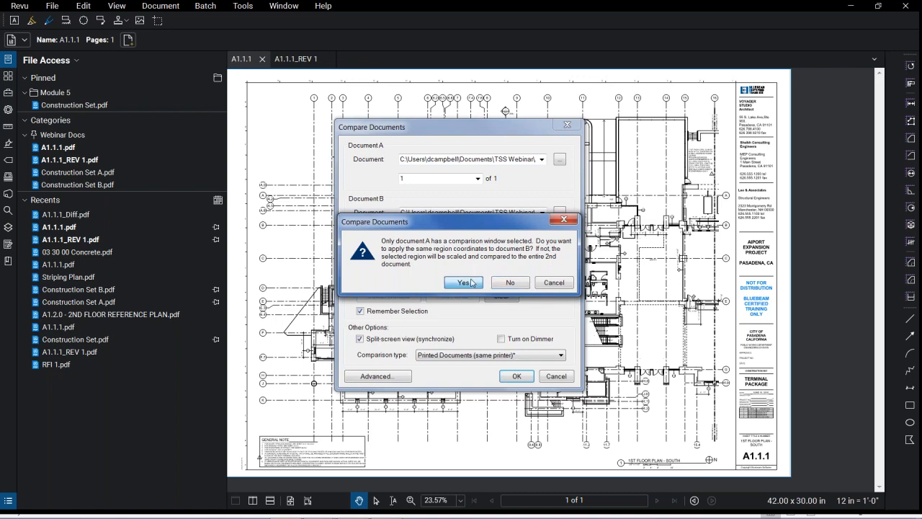
pyautogui.click(470, 282)
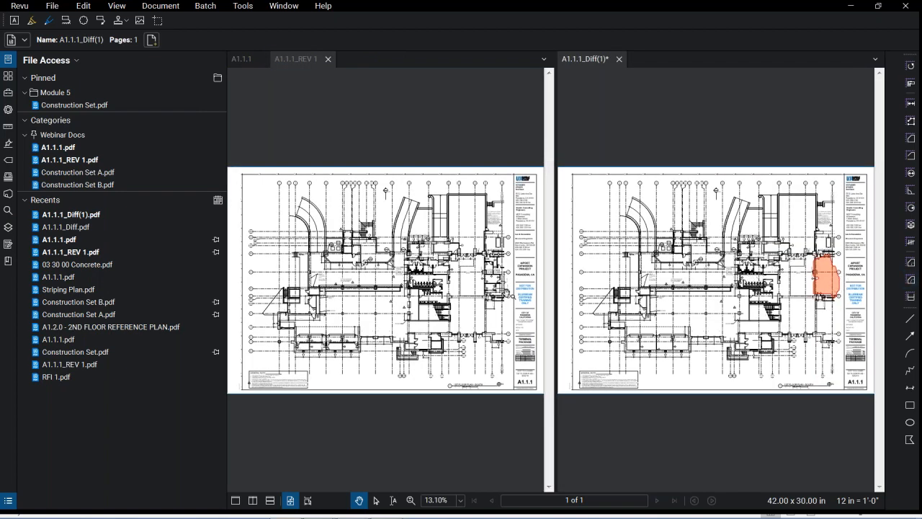
# Inspect the clouded region in A1.1.1_Diff(1), close that document without saving, and return to A1.1.1
pyautogui.scroll(1, 509, 296)
pyautogui.scroll(1, 506, 287)
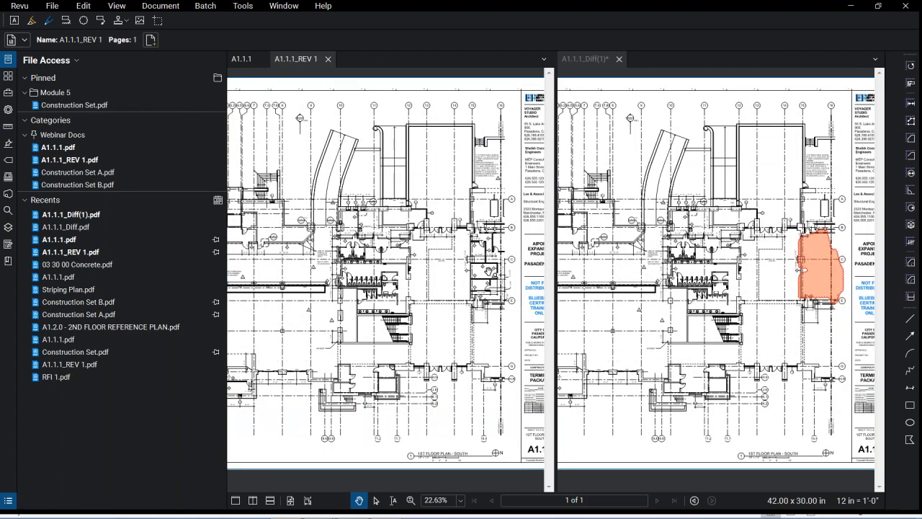
pyautogui.click(618, 59)
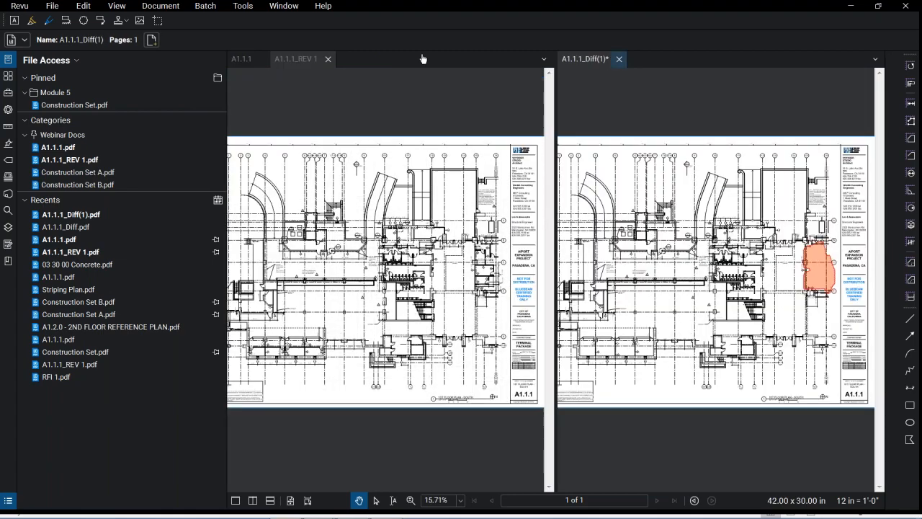
pyautogui.click(527, 323)
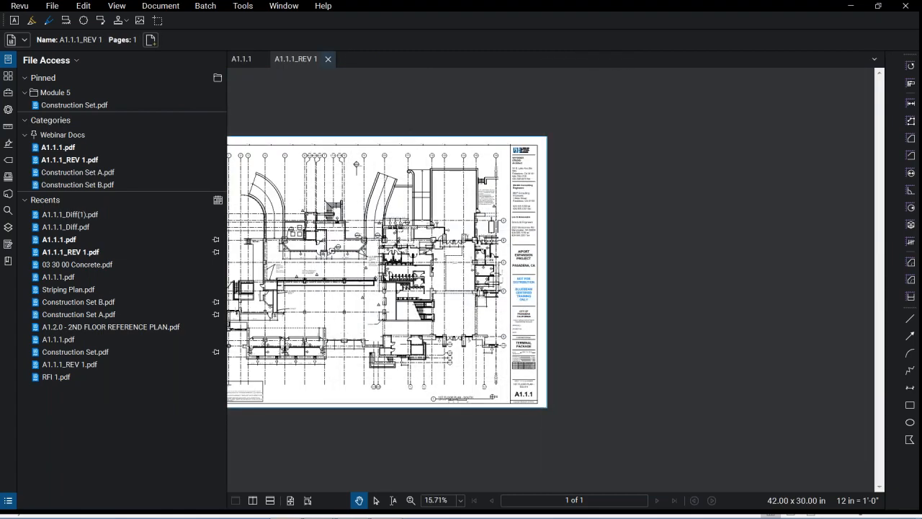
pyautogui.click(244, 59)
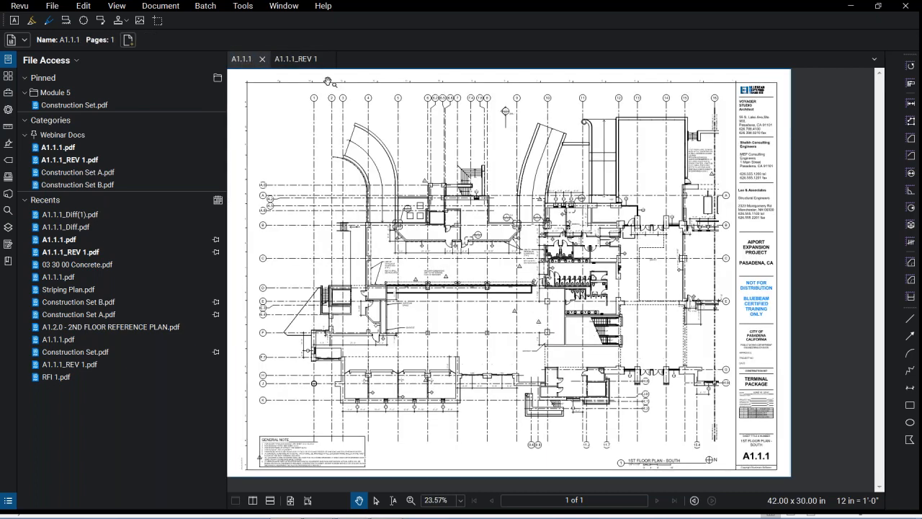
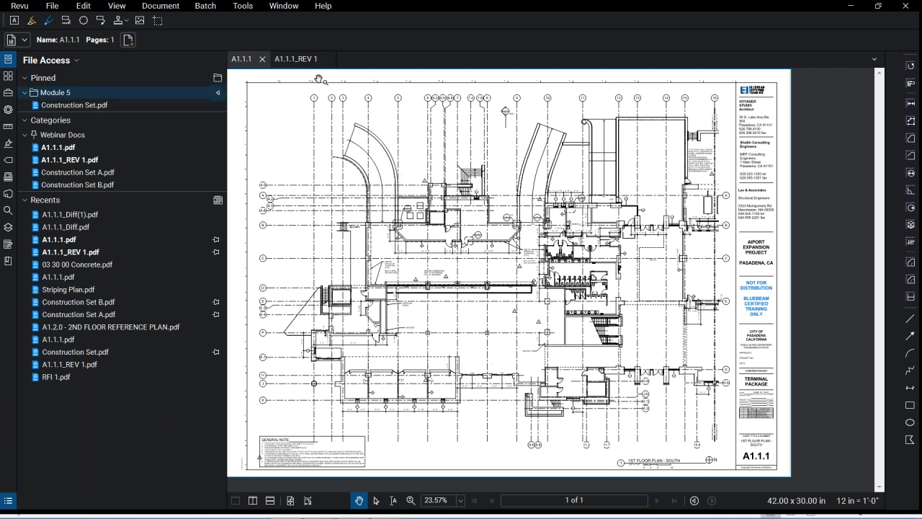
# Detach the File Access panel, dock it on the right side of the workspace, and collapse it
pyautogui.click(8, 62)
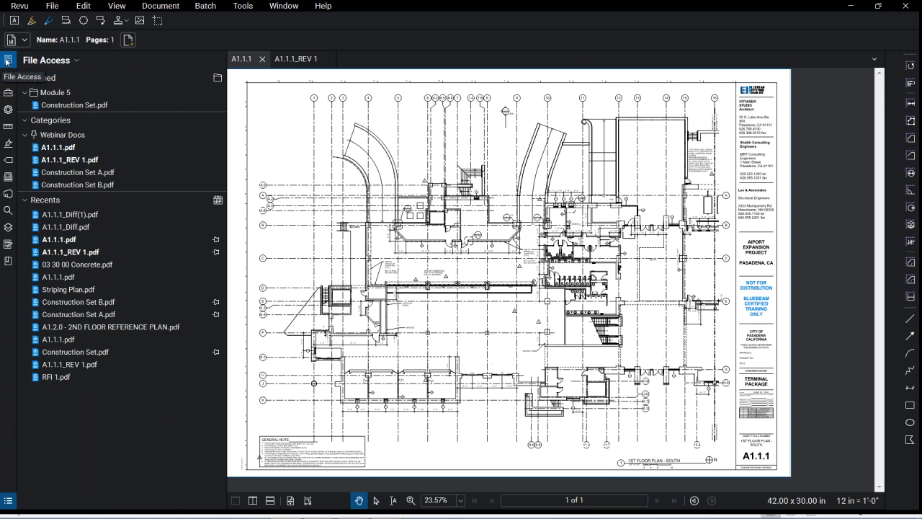
pyautogui.moveTo(7, 62); pyautogui.dragTo(824, 104)
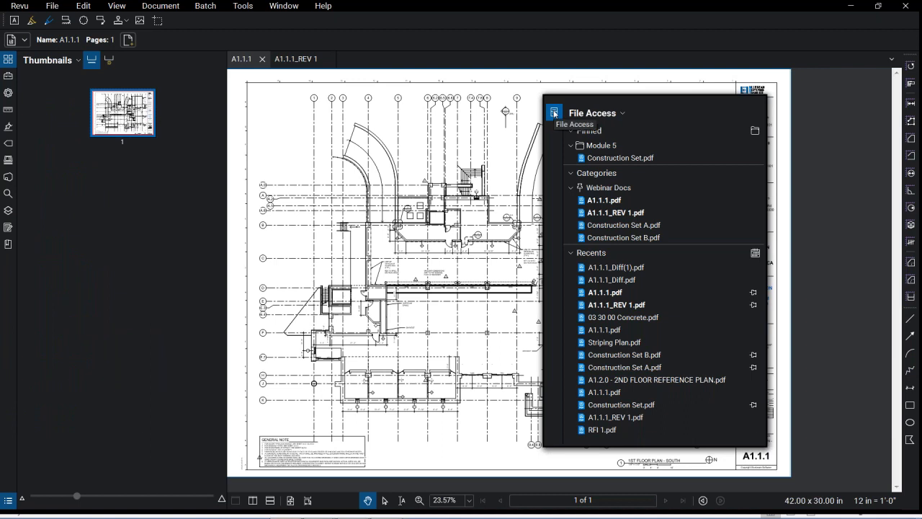
pyautogui.moveTo(570, 105); pyautogui.dragTo(891, 70)
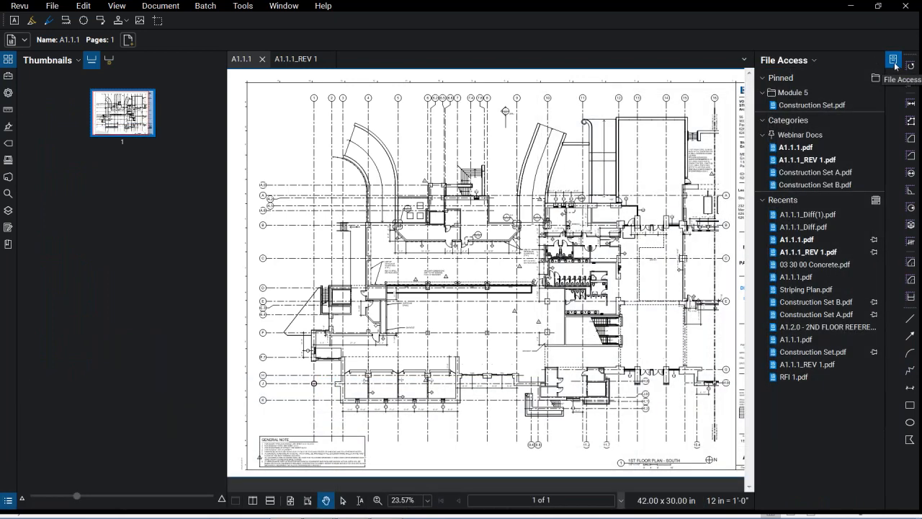
pyautogui.click(893, 62)
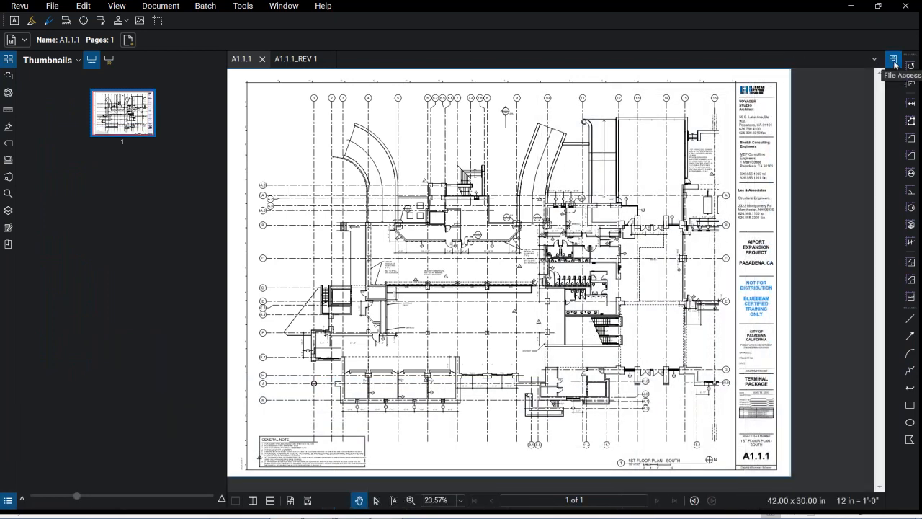
# Dock the File Access panel back on the left side as the first panel, and briefly show and hide the Markups List
pyautogui.moveTo(893, 63); pyautogui.dragTo(10, 76)
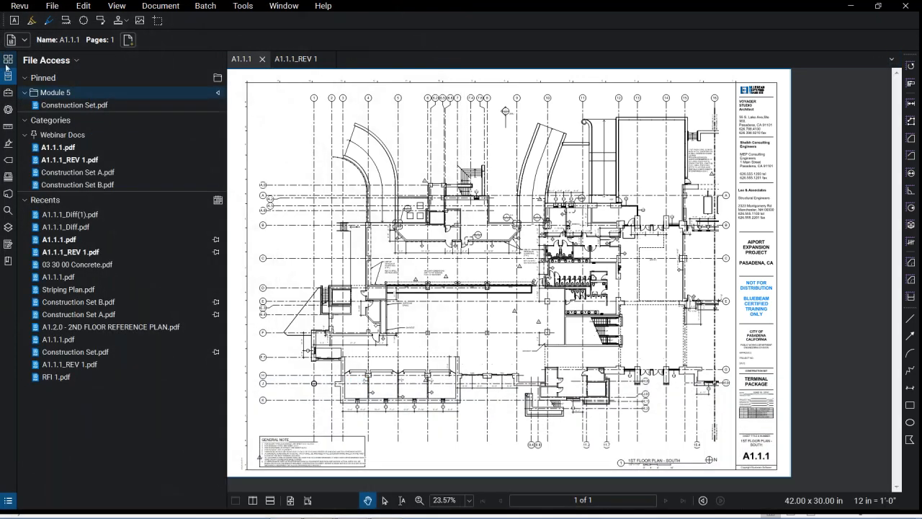
pyautogui.click(9, 60)
pyautogui.click(8, 77)
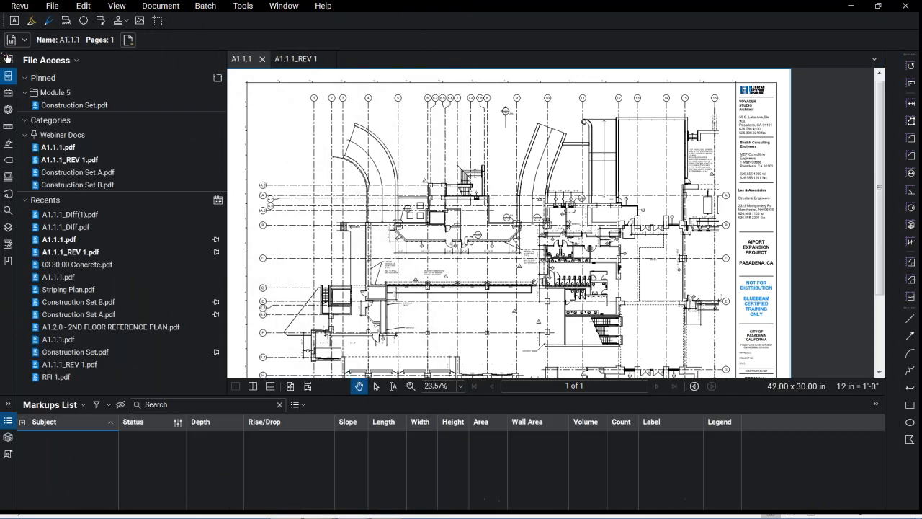
pyautogui.moveTo(8, 59); pyautogui.dragTo(8, 58)
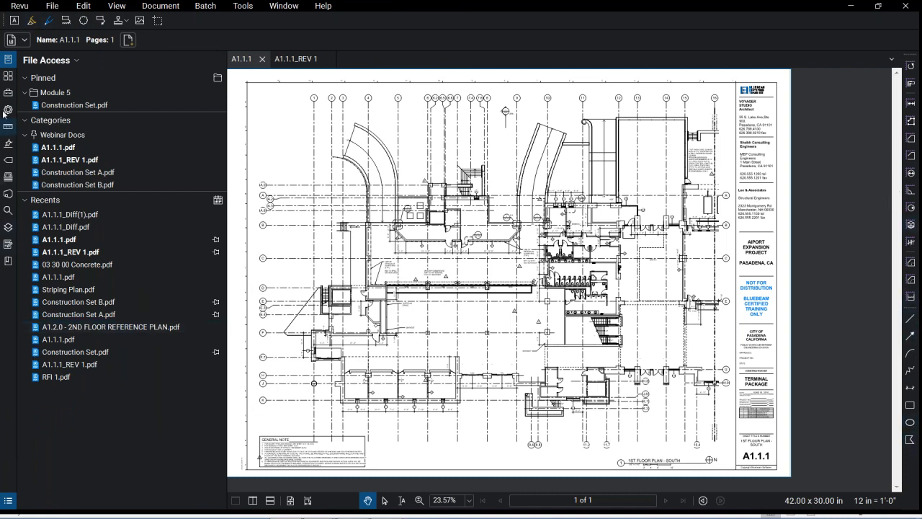
pyautogui.click(8, 500)
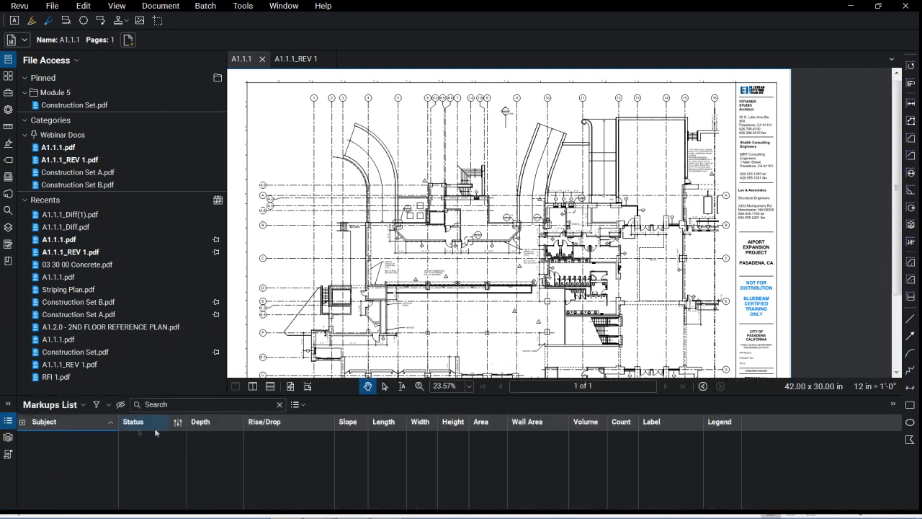
pyautogui.click(8, 420)
# Switch the workspace to the Field Issues profile and collapse the Tool Chest panel
pyautogui.click(19, 6)
pyautogui.moveTo(45, 74)
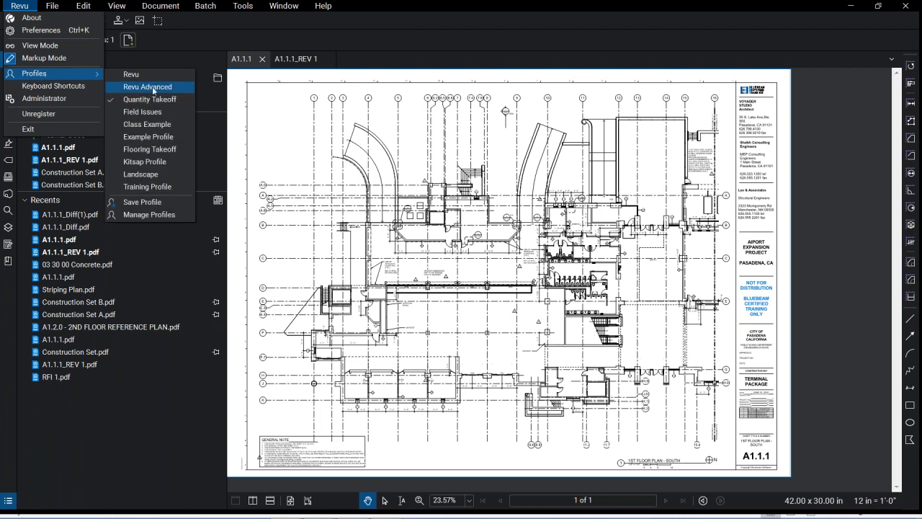
pyautogui.click(167, 111)
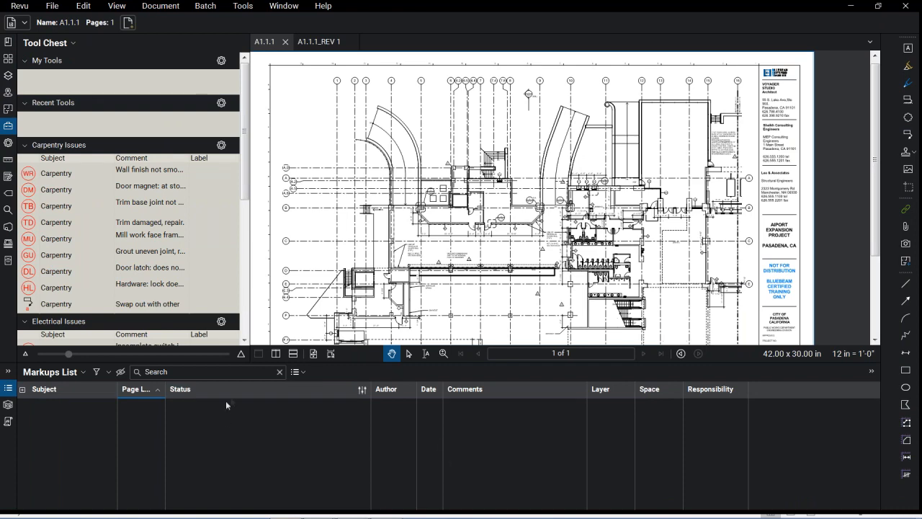
pyautogui.click(9, 128)
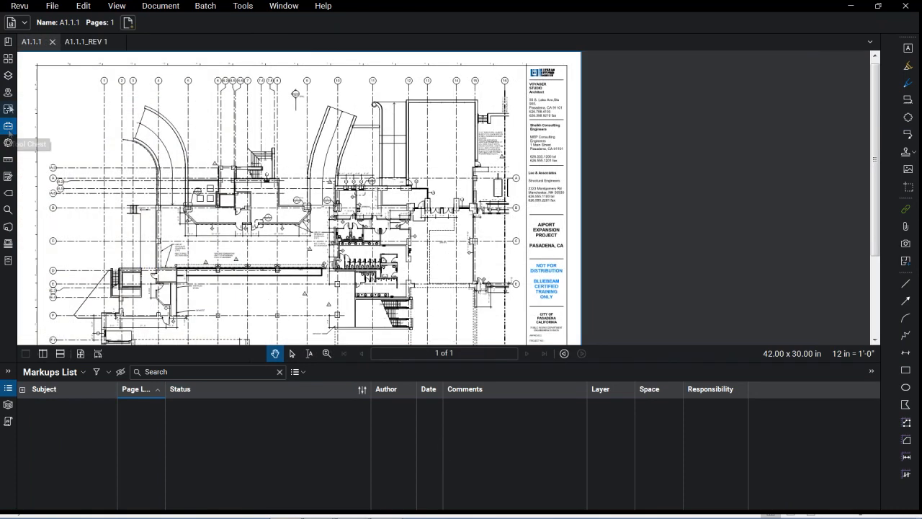
# Switch from the Field Issues profile to another saved profile and hide the Markups List
pyautogui.click(19, 6)
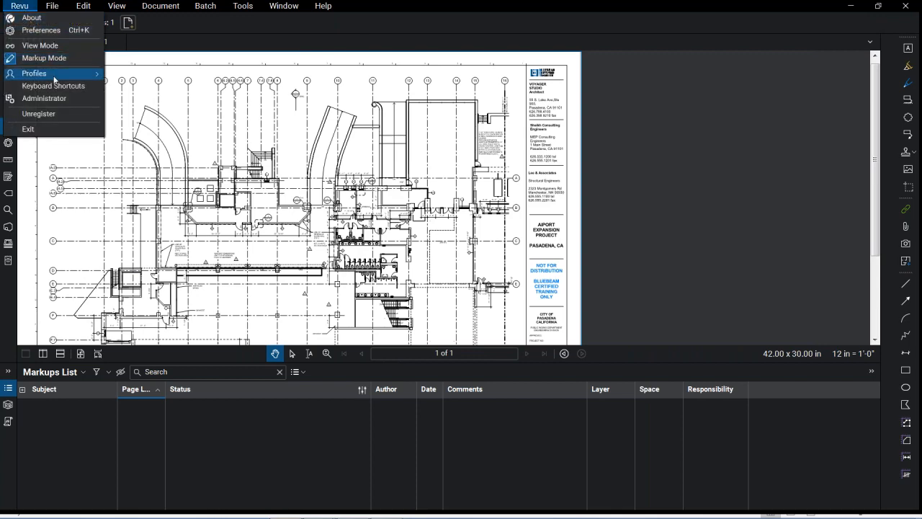
pyautogui.click(135, 77)
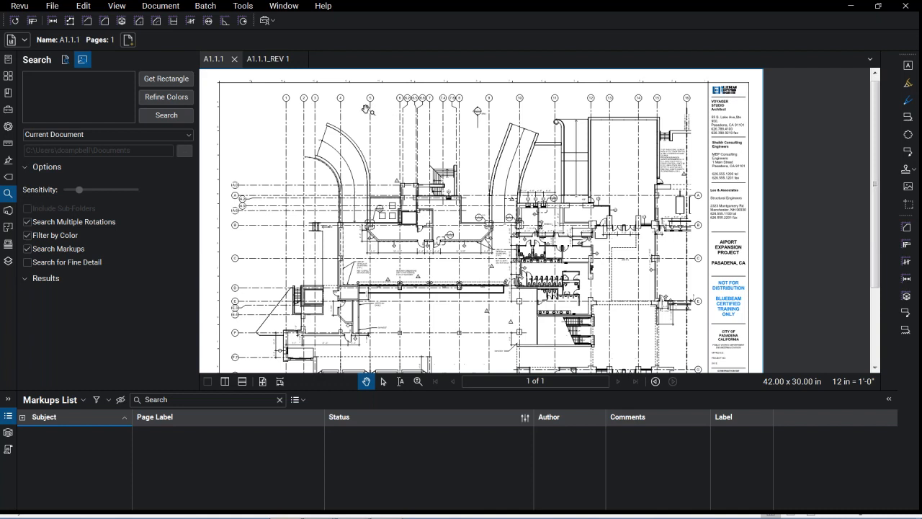
pyautogui.click(5, 418)
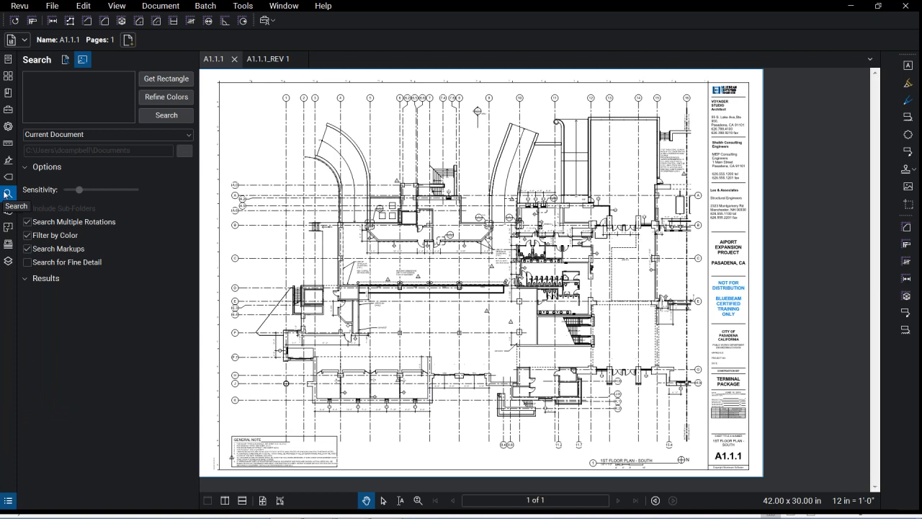
# Overlay the pages of A1.1.1.pdf in red and A1.1.1_REV 1.pdf in green to generate an overlay document
pyautogui.click(160, 5)
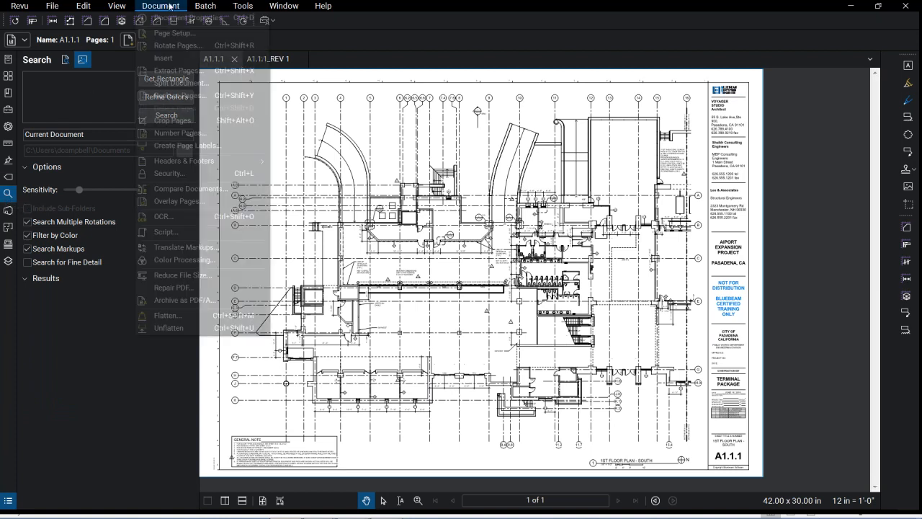
pyautogui.click(178, 201)
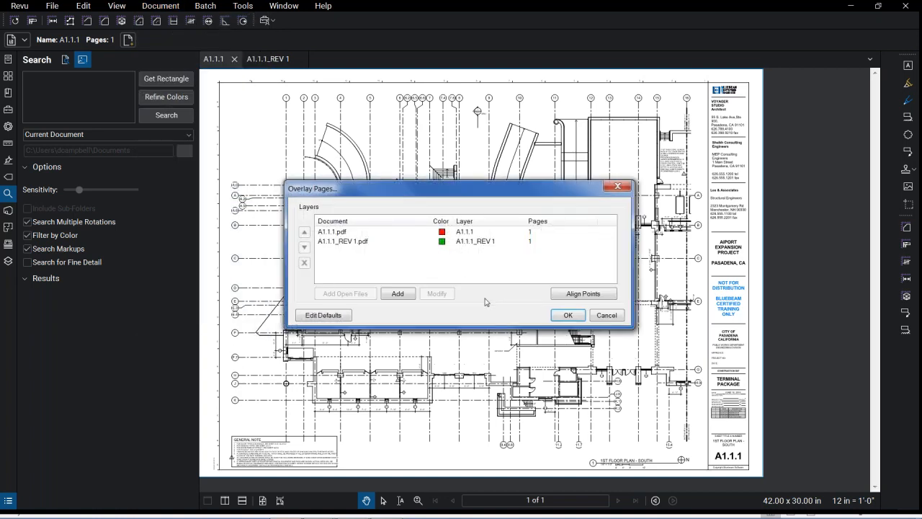
pyautogui.click(403, 295)
pyautogui.click(443, 231)
pyautogui.click(441, 241)
pyautogui.click(592, 299)
pyautogui.click(588, 296)
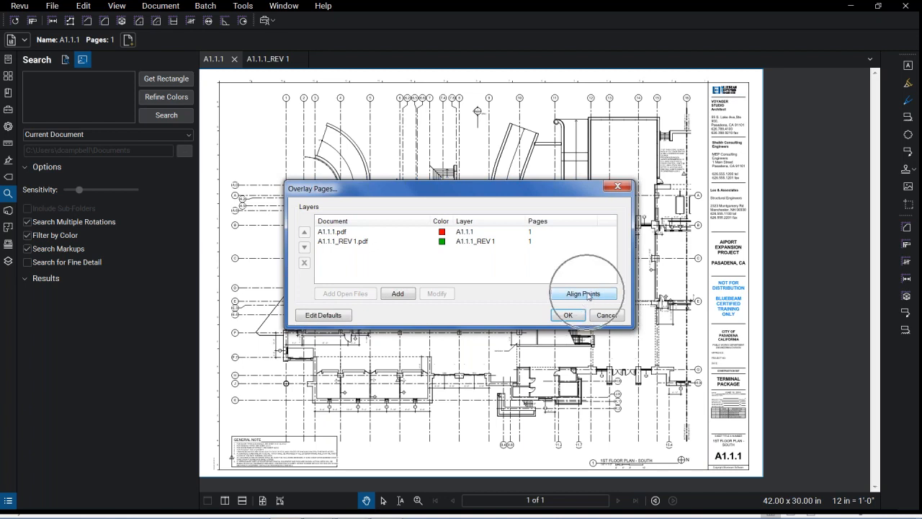
pyautogui.click(567, 315)
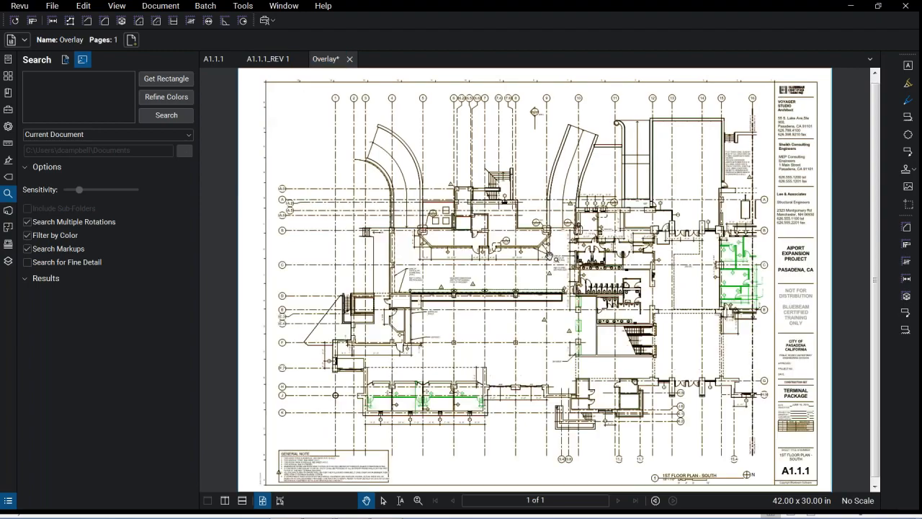
# Examine the color-coded differences in the overlay around the eastern rooms, the restroom and stair area, and the lower rooms
pyautogui.scroll(2, 743, 270)
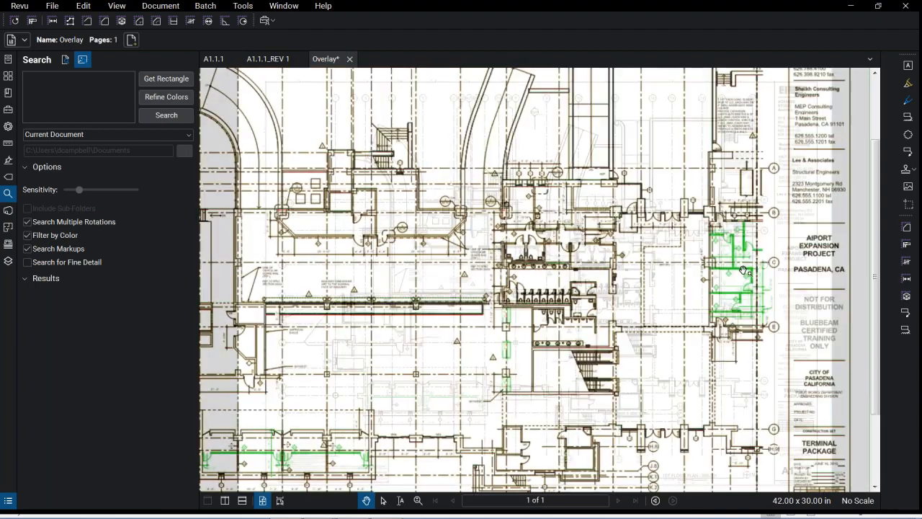
pyautogui.scroll(3, 745, 271)
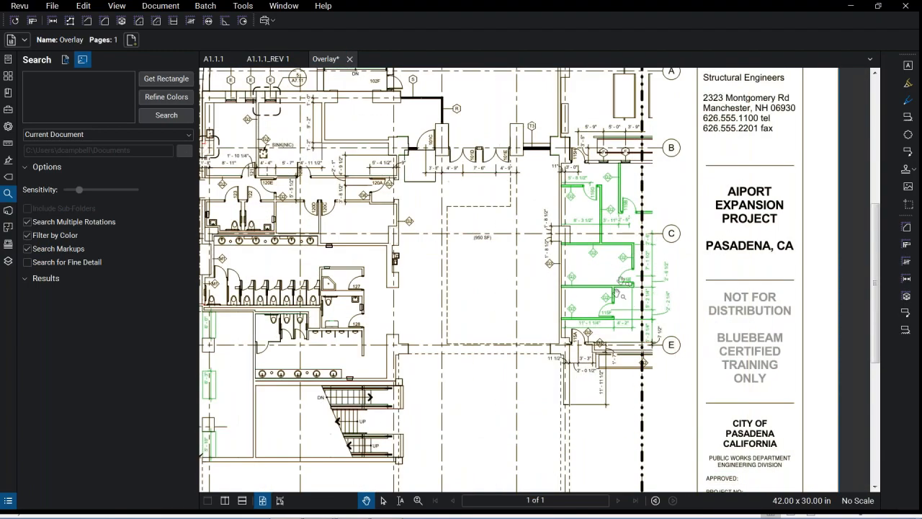
pyautogui.scroll(-3, 569, 291)
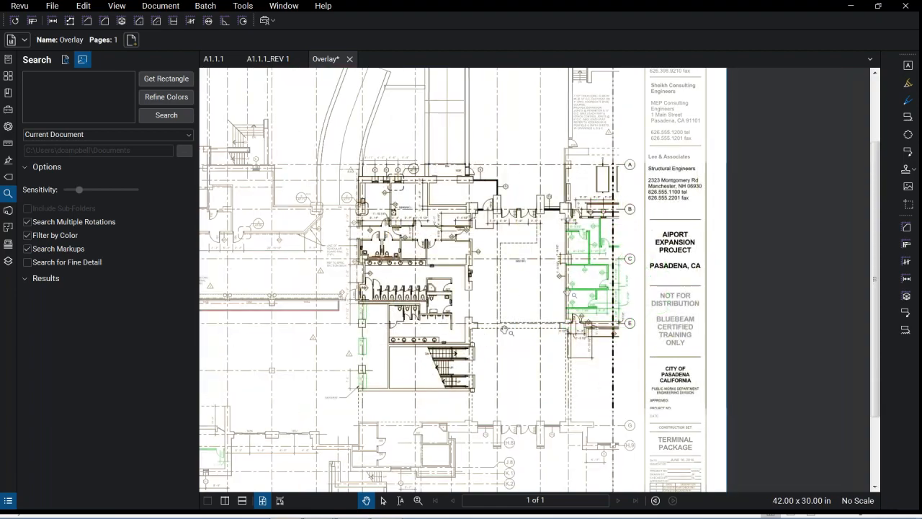
pyautogui.scroll(2, 394, 310)
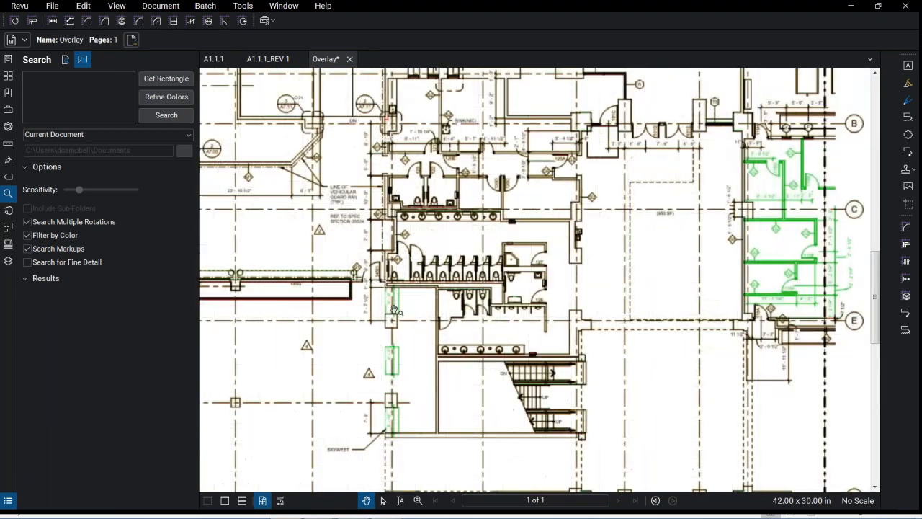
pyautogui.scroll(1, 394, 310)
pyautogui.scroll(-3, 468, 249)
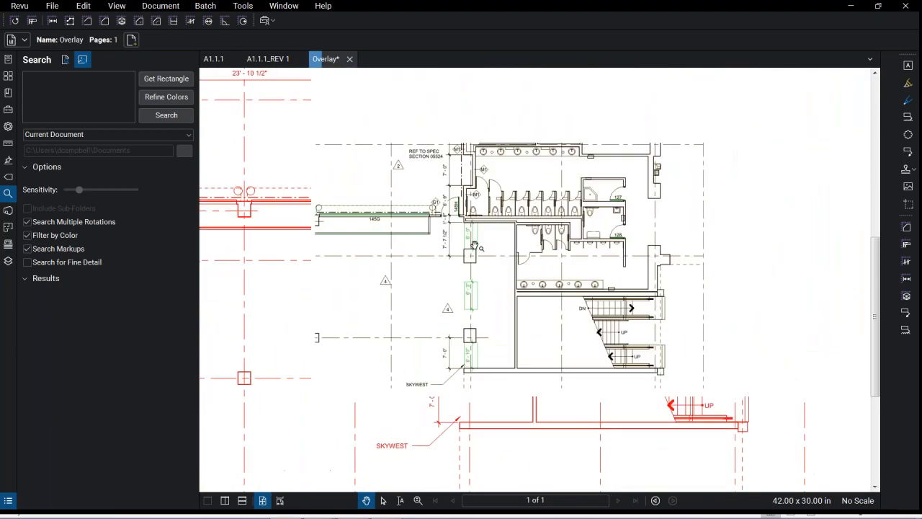
pyautogui.scroll(-2, 468, 248)
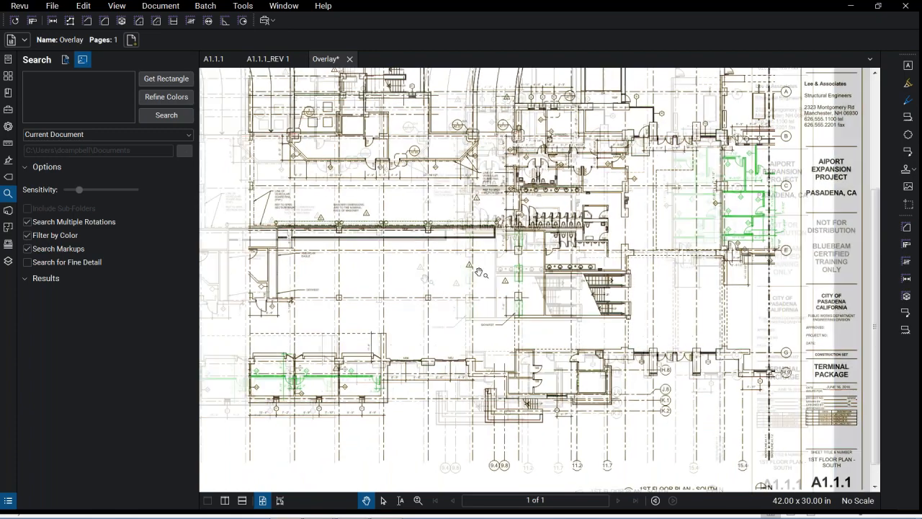
# Close the overlay document without saving it
pyautogui.press('ctrl')
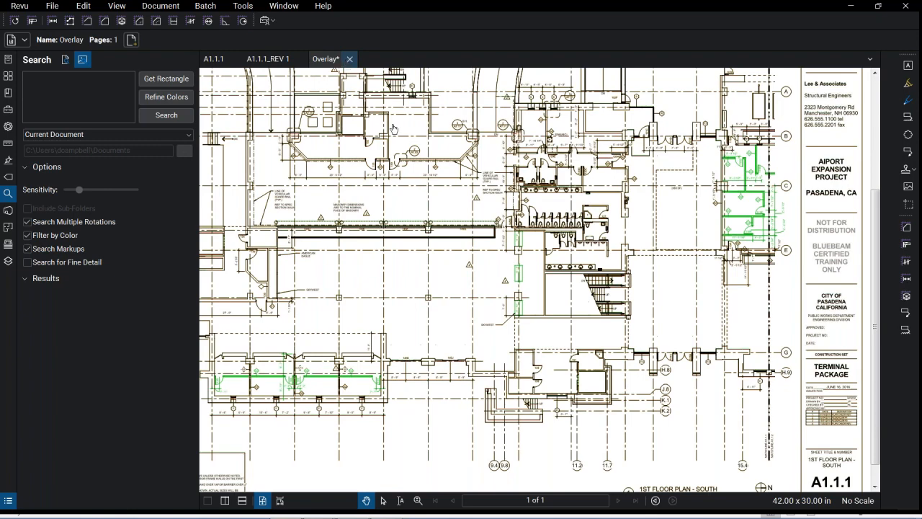
pyautogui.hotkey('ctrl', 'w')
pyautogui.click(540, 321)
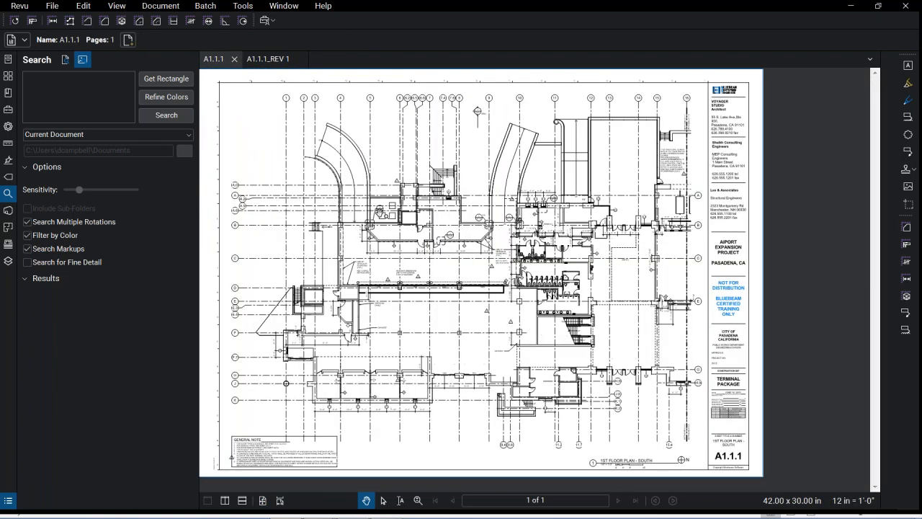
# Start a batch comparison of documents
pyautogui.click(177, 8)
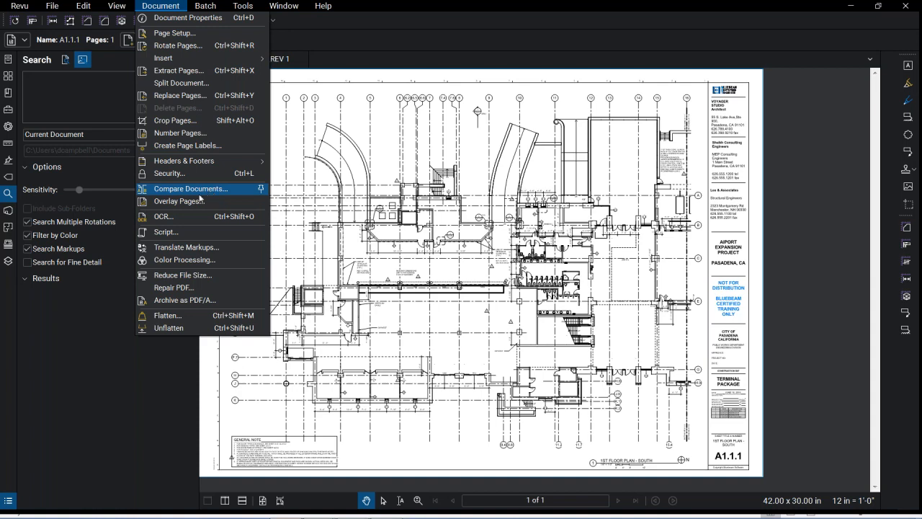
pyautogui.click(205, 7)
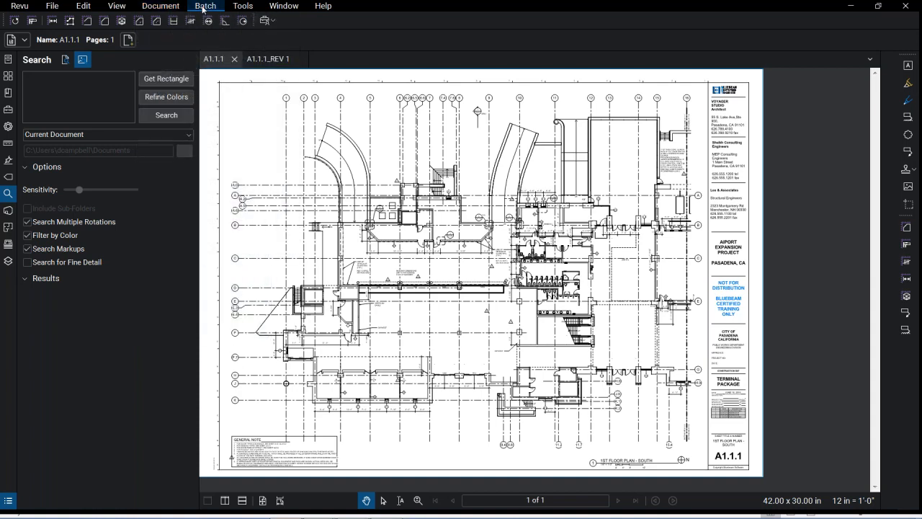
pyautogui.click(206, 6)
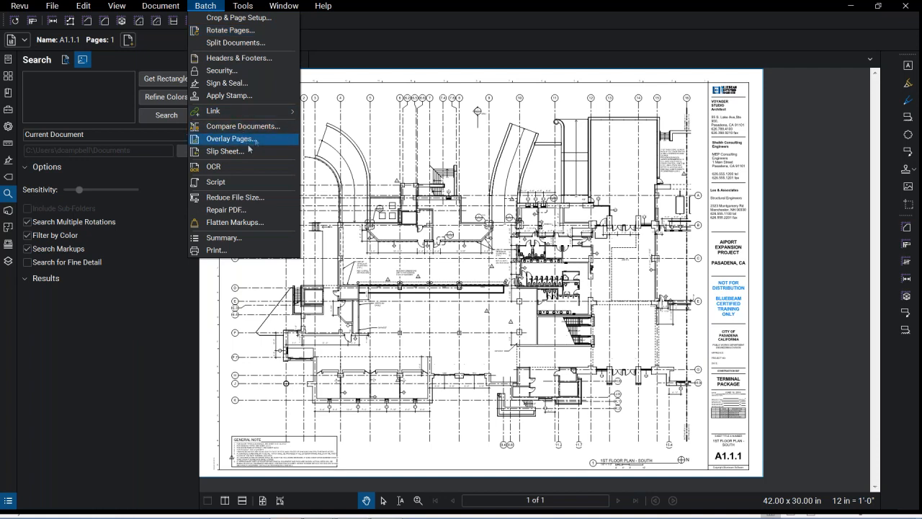
pyautogui.click(261, 126)
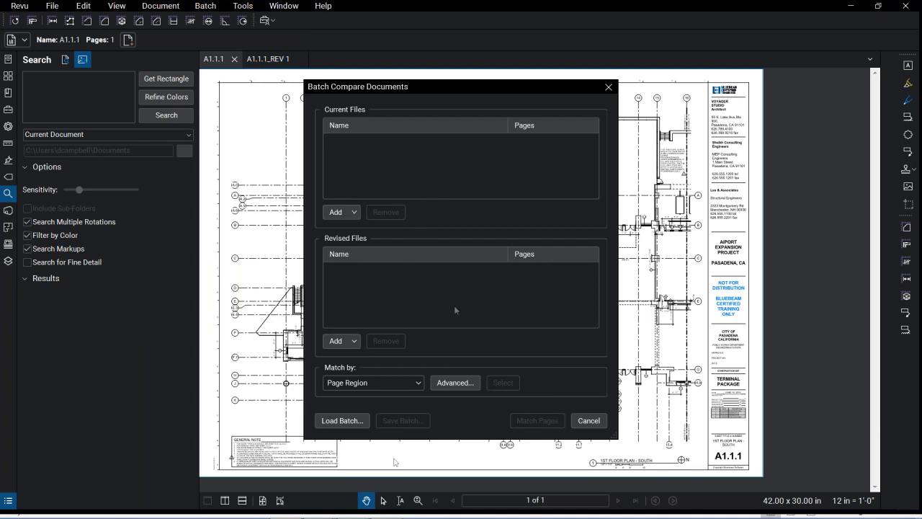
pyautogui.click(344, 211)
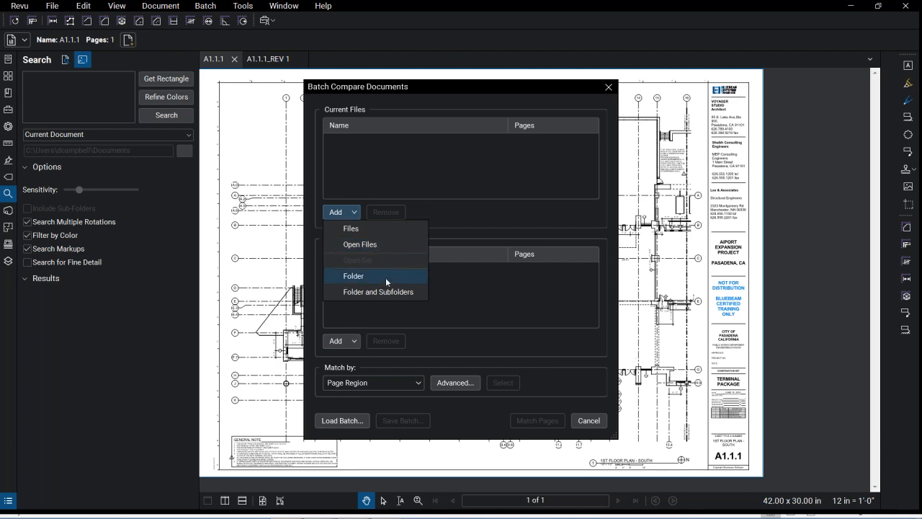
pyautogui.click(385, 277)
pyautogui.click(535, 316)
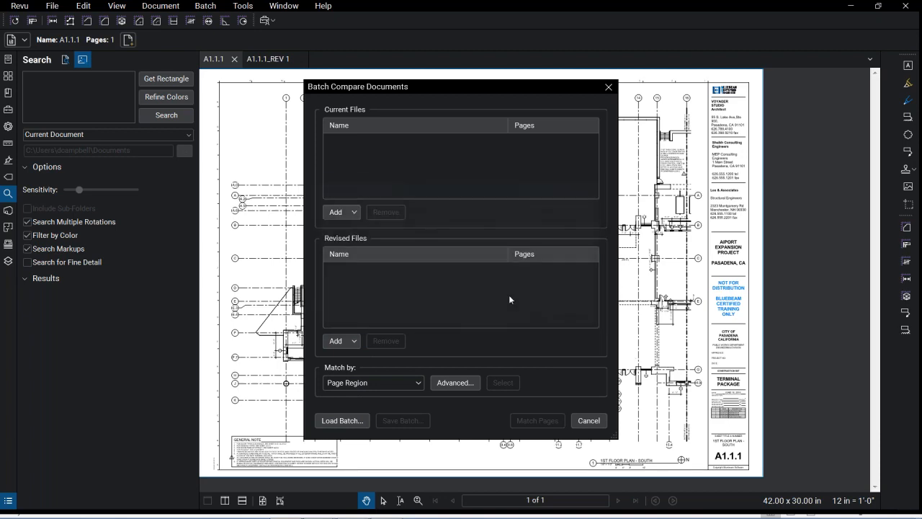
pyautogui.click(509, 224)
pyautogui.scroll(-5, 515, 232)
pyautogui.scroll(-6, 515, 235)
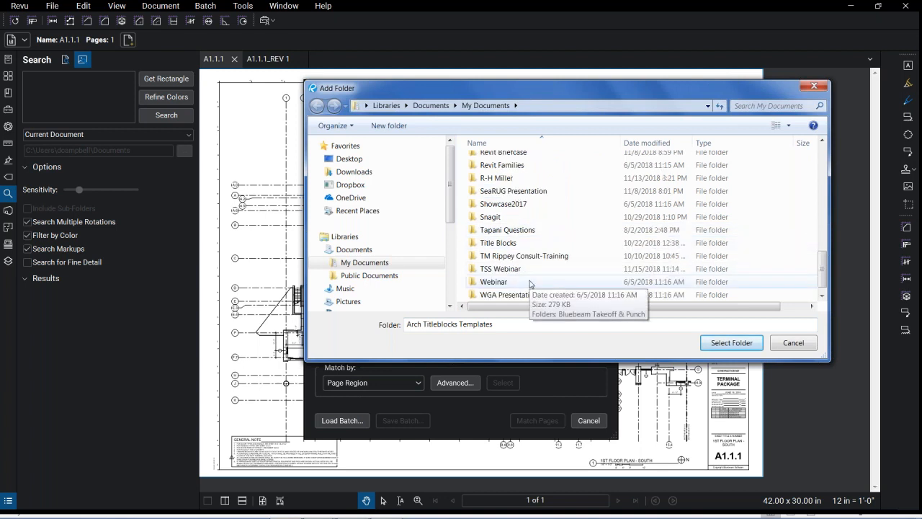
pyautogui.doubleClick(529, 269)
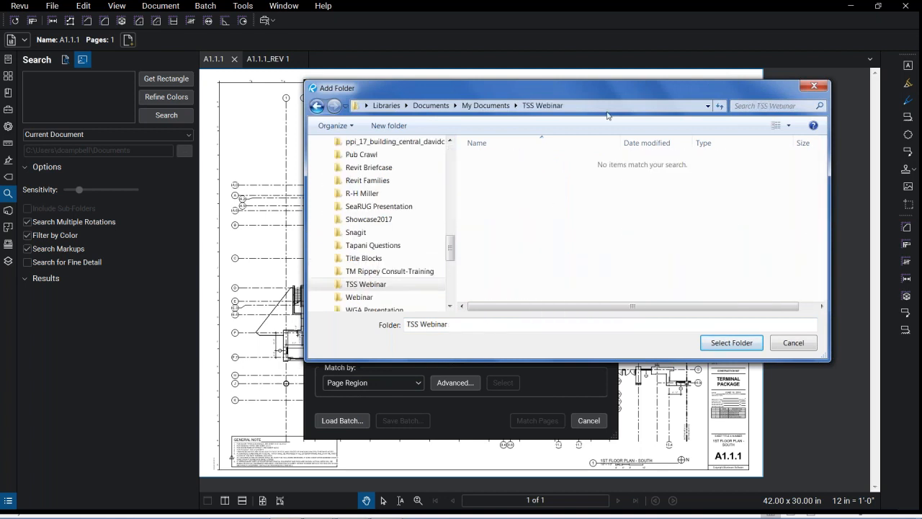
pyautogui.click(810, 87)
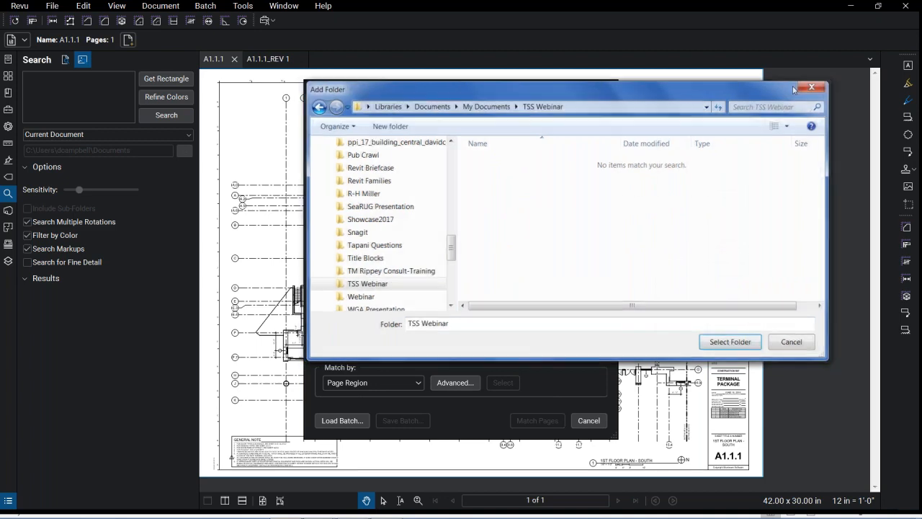
# Add the Originals folder from Apps, Bluebeam, Document Management, Student Exercise Docs (v20161122), Module 5 as the current files of the batch comparison
pyautogui.click(341, 211)
pyautogui.click(380, 276)
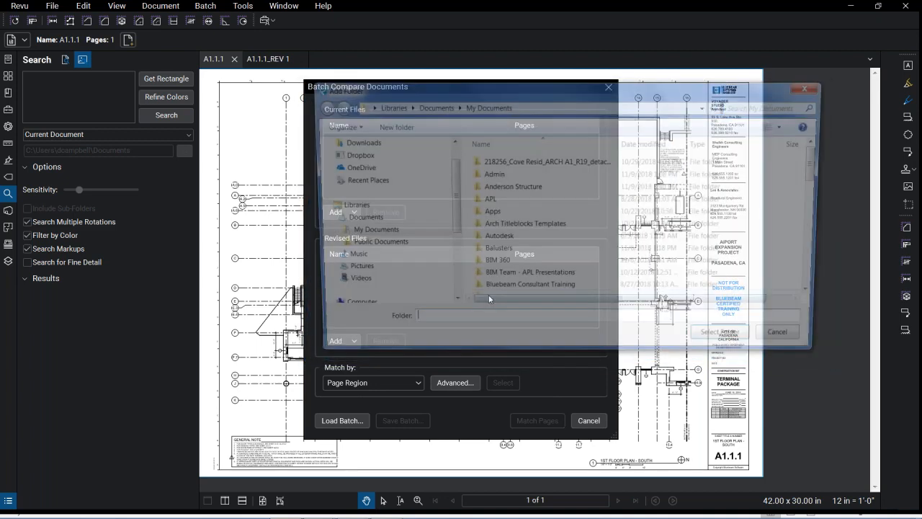
pyautogui.doubleClick(496, 212)
pyautogui.doubleClick(504, 175)
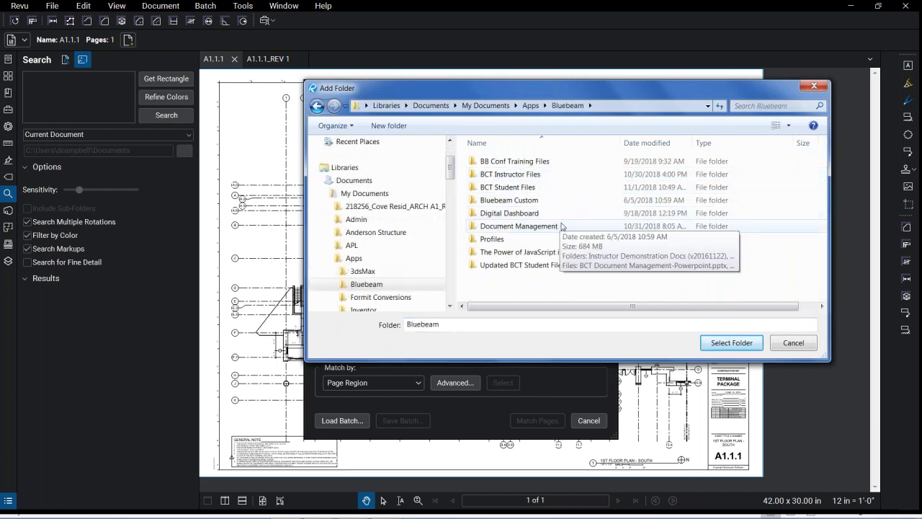
pyautogui.doubleClick(562, 226)
pyautogui.click(565, 174)
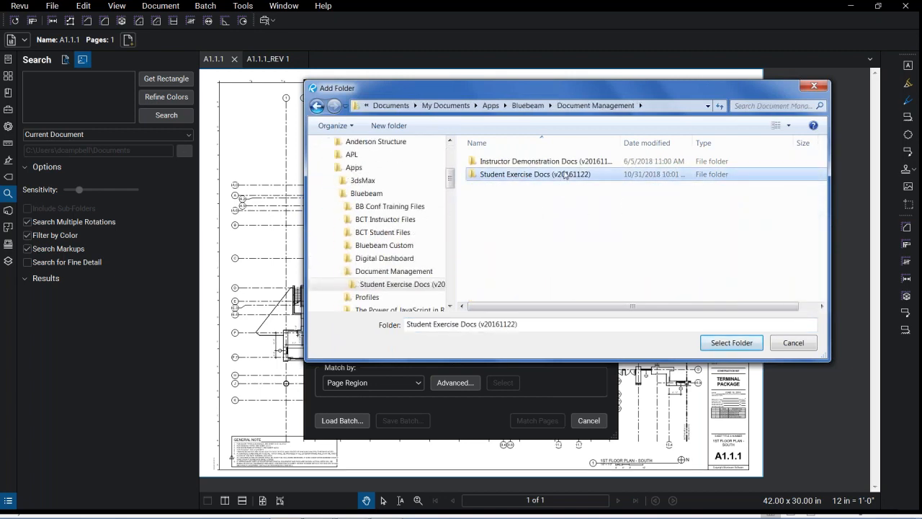
pyautogui.doubleClick(566, 175)
pyautogui.doubleClick(557, 213)
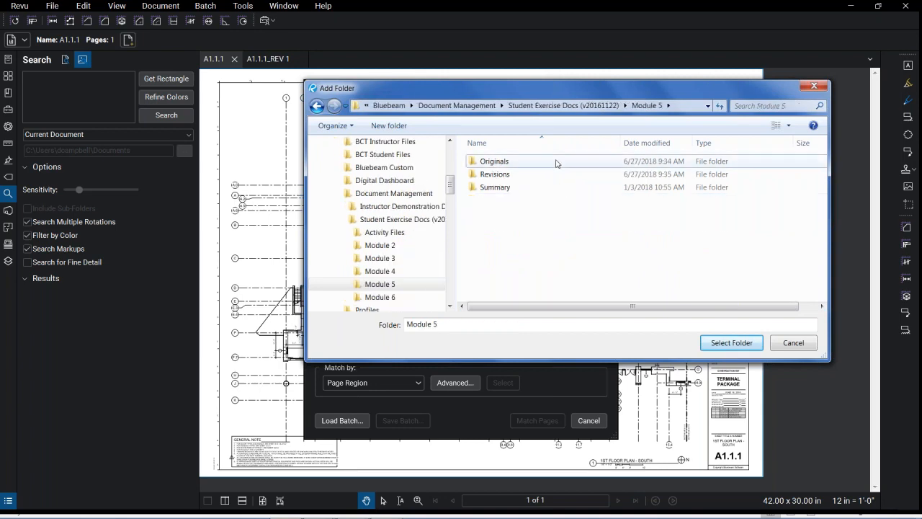
pyautogui.doubleClick(556, 164)
pyautogui.click(318, 107)
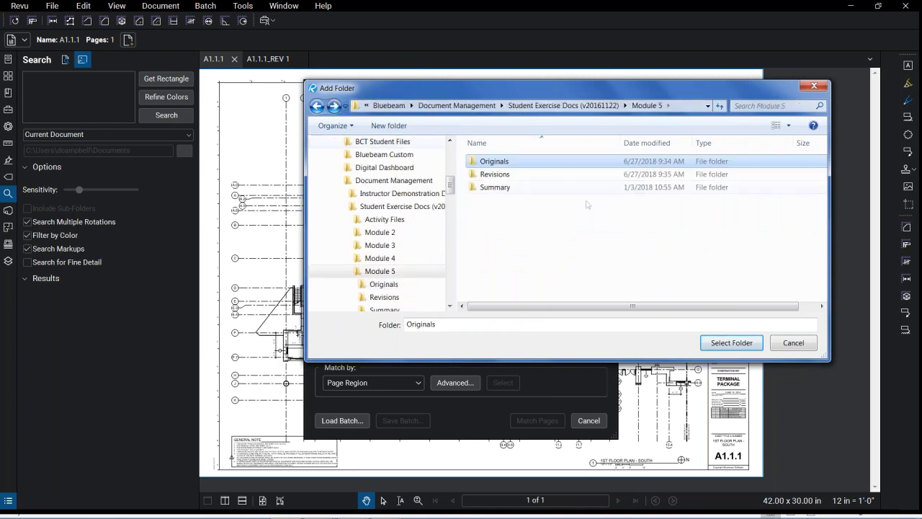
pyautogui.click(731, 342)
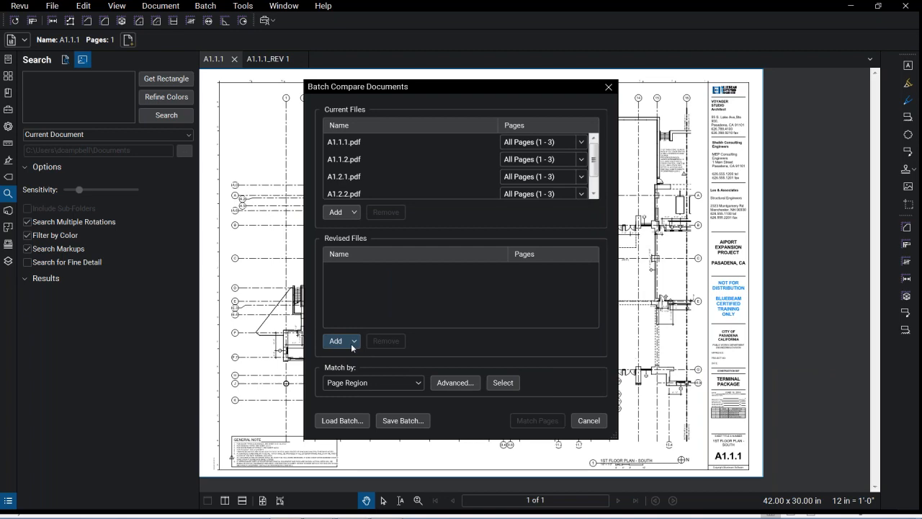
# Add the Revisions folder from Module 5 as the revised files of the batch comparison
pyautogui.click(350, 342)
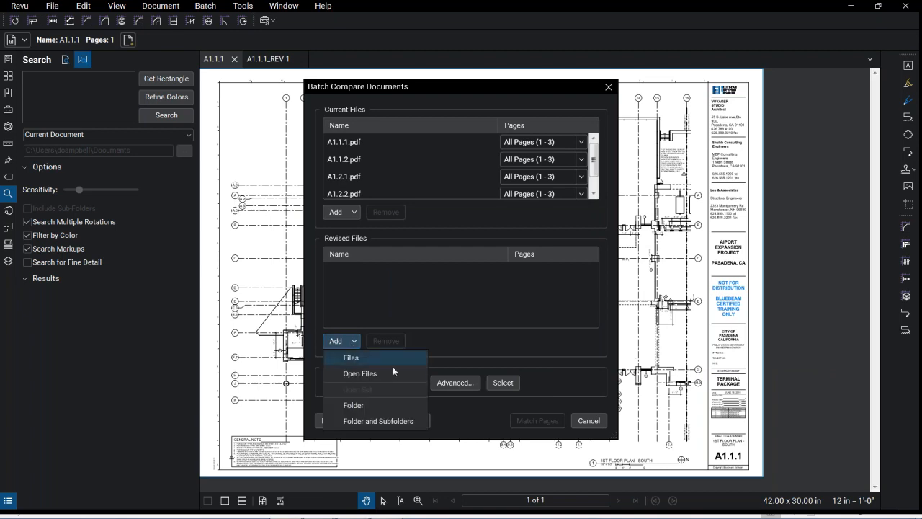
pyautogui.click(394, 405)
pyautogui.click(533, 314)
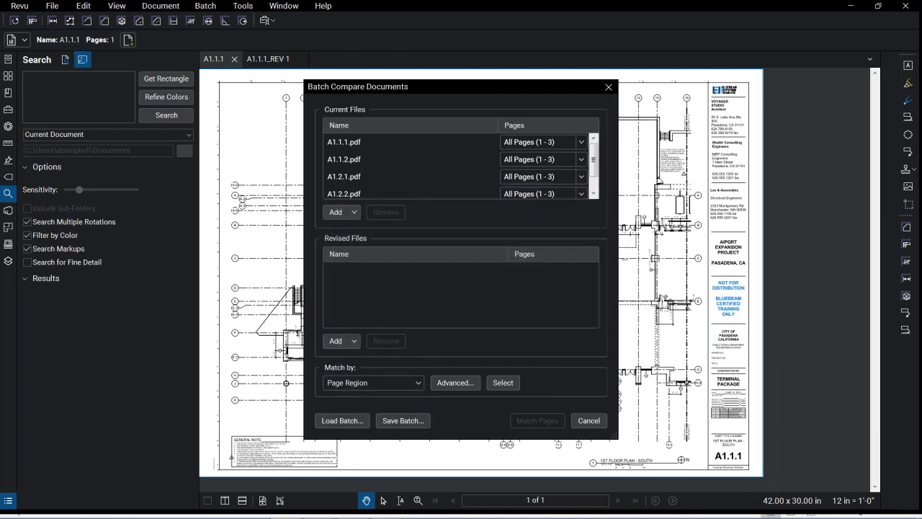
pyautogui.click(525, 175)
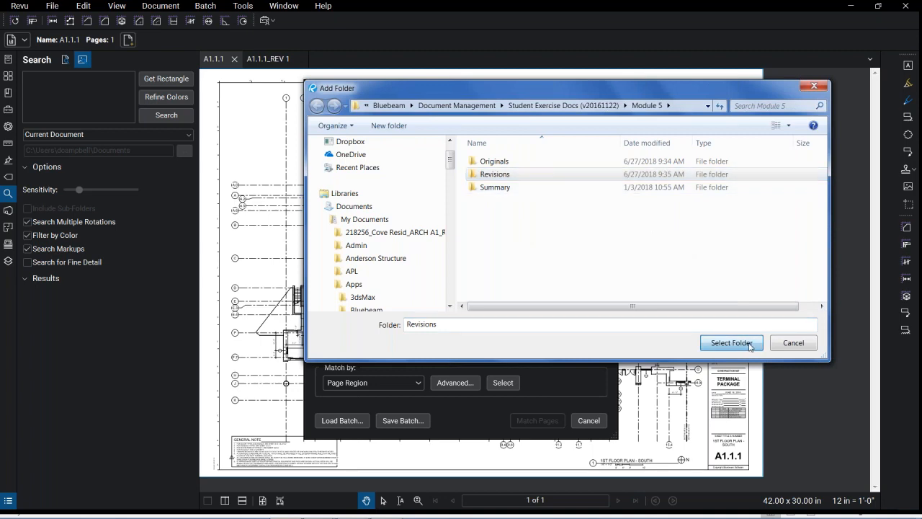
pyautogui.click(752, 345)
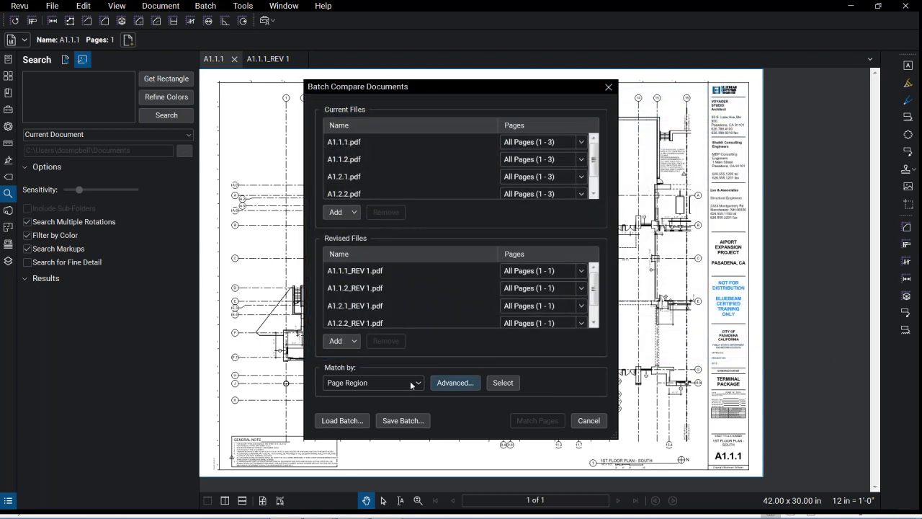
# Match the current and revised pages by page region, using the sheet number A1.1.1 in the title block as the region
pyautogui.click(416, 386)
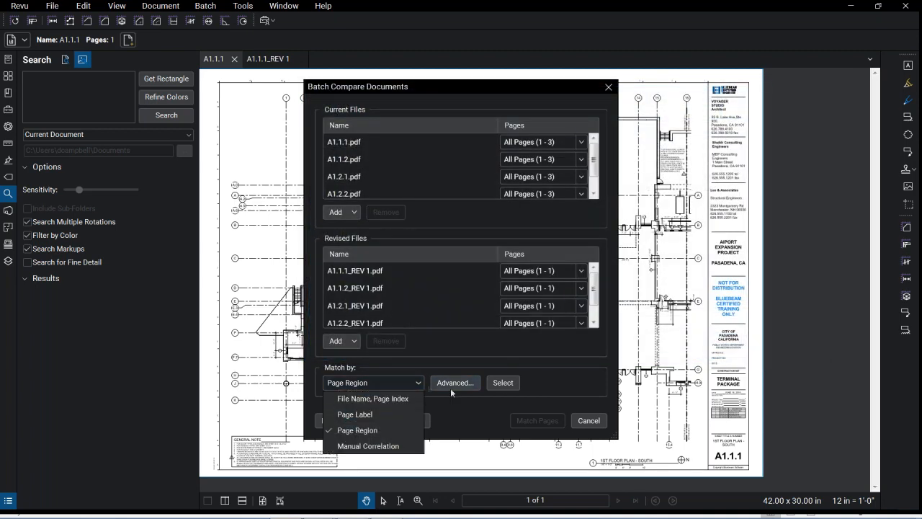
pyautogui.click(508, 390)
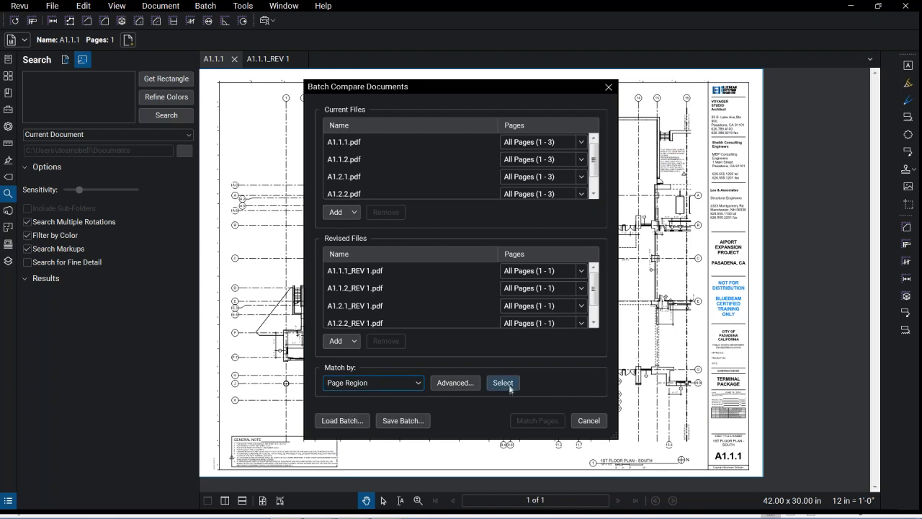
pyautogui.click(509, 388)
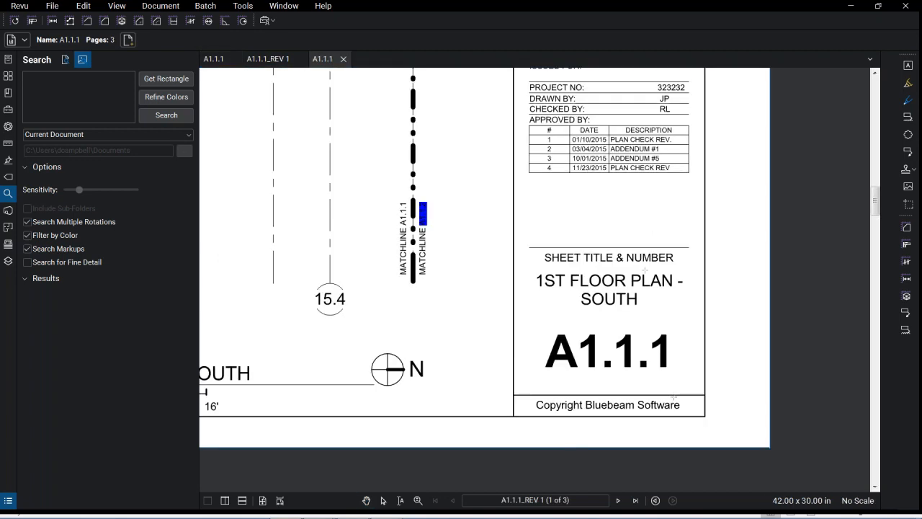
pyautogui.moveTo(529, 321); pyautogui.dragTo(692, 380)
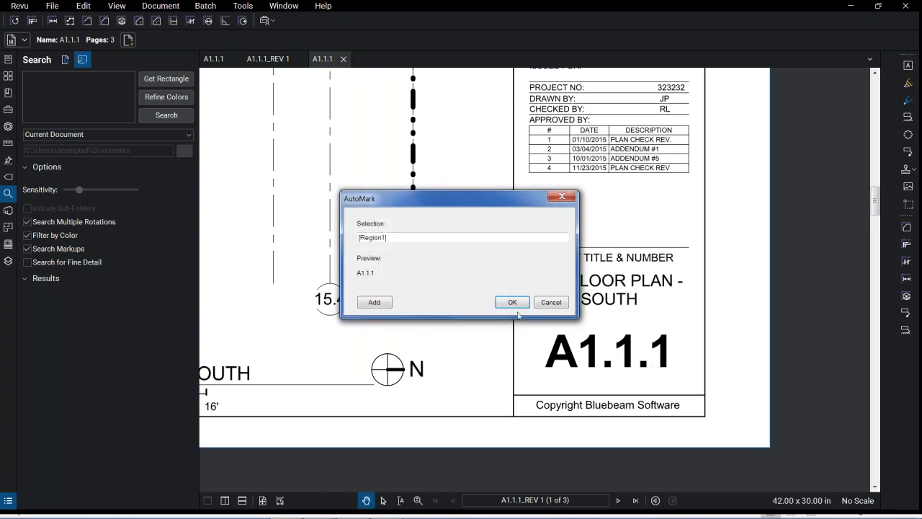
pyautogui.click(514, 305)
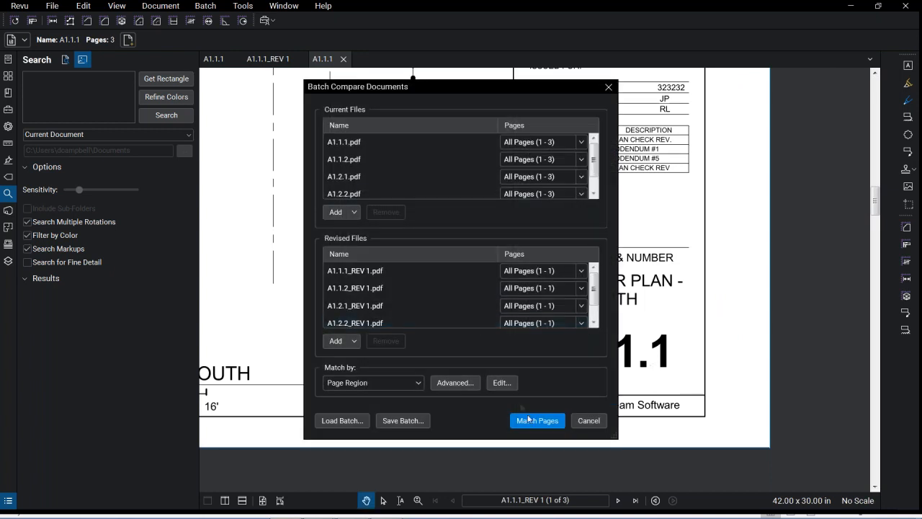
pyautogui.click(543, 421)
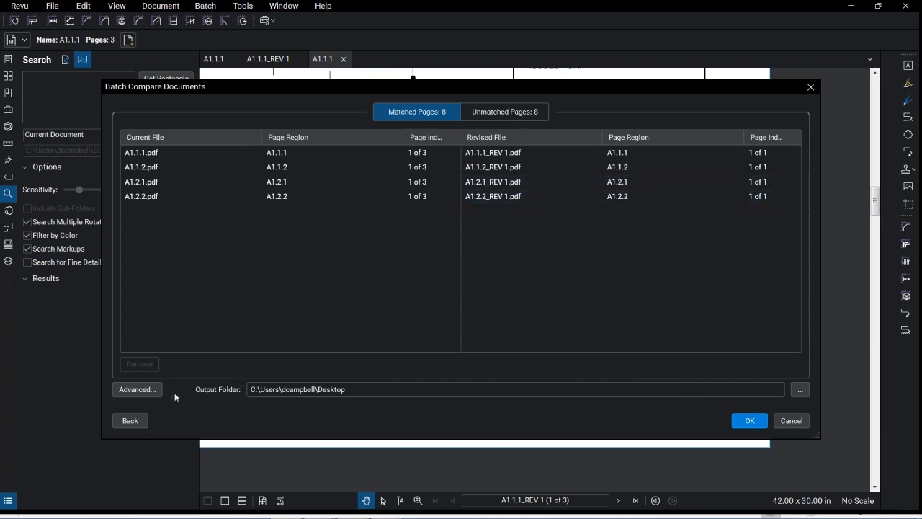
# Accept the advanced comparison options, with markups applied to a new copy of the revised page, and run the batch comparison
pyautogui.click(139, 393)
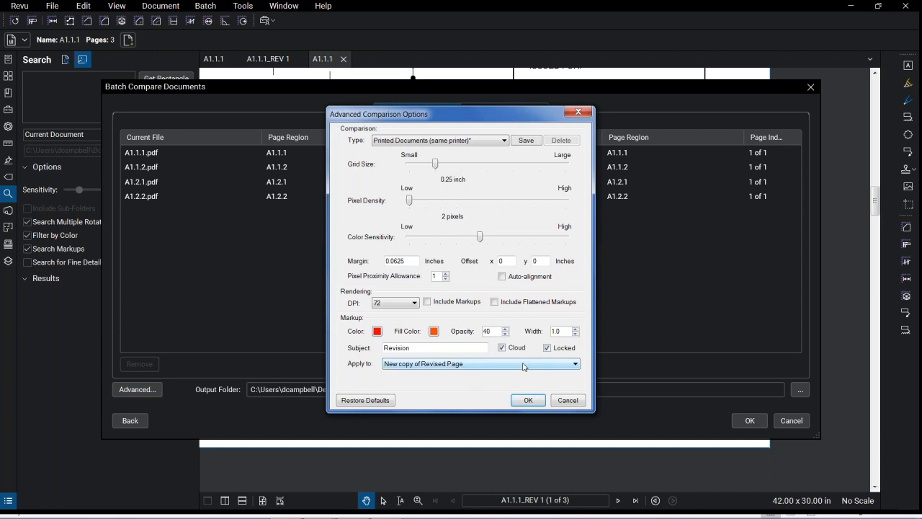
pyautogui.click(535, 404)
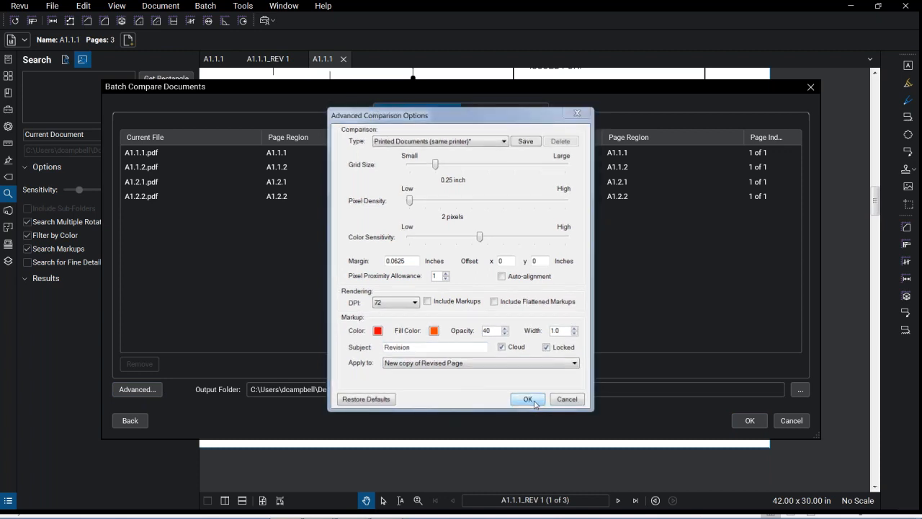
pyautogui.click(758, 421)
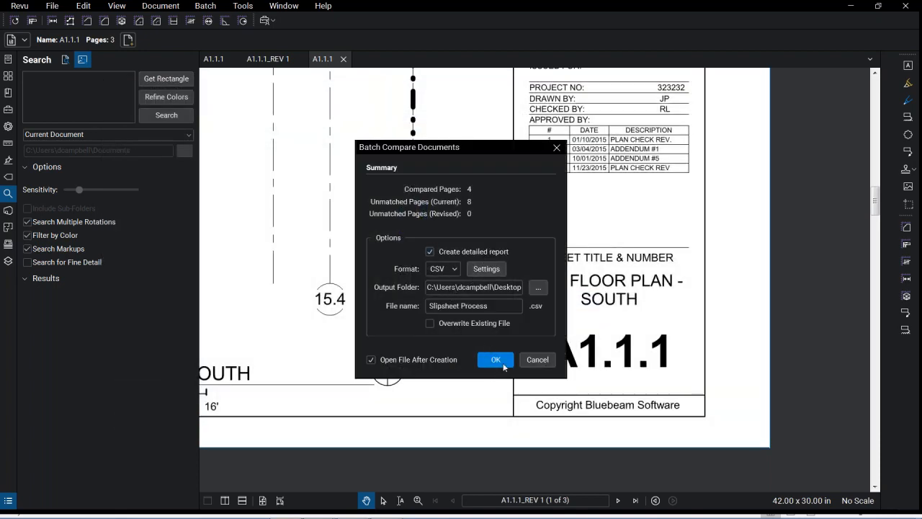
# Name the detailed comparison report Compare Docs and set its format to PDF
pyautogui.tripleClick(456, 304)
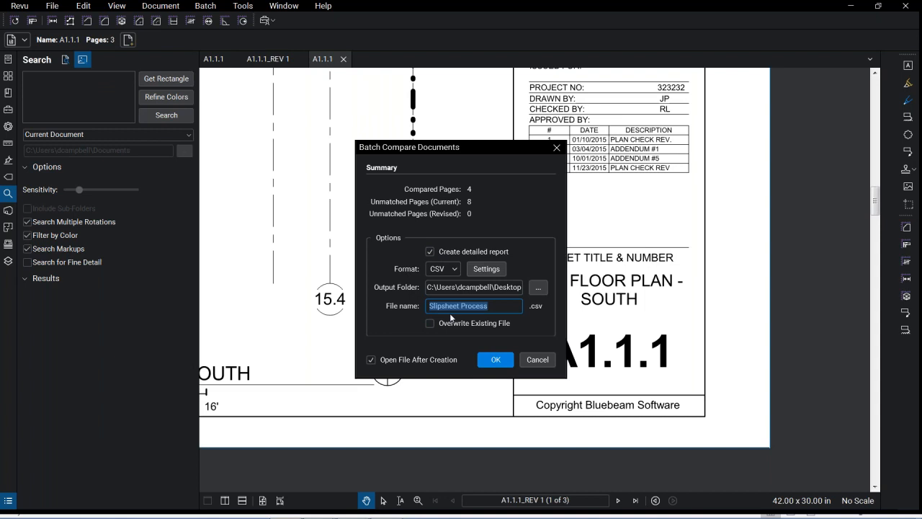
pyautogui.write('Compare Docs')
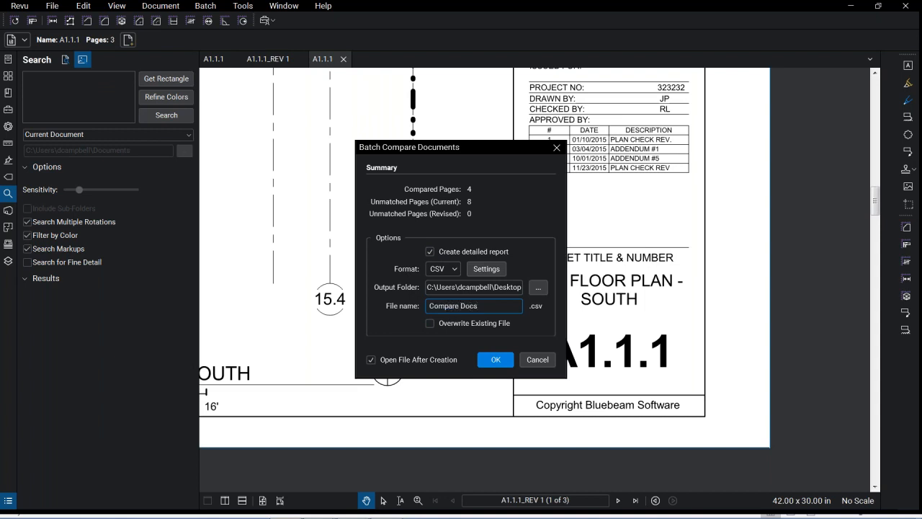
pyautogui.click(450, 269)
pyautogui.click(448, 300)
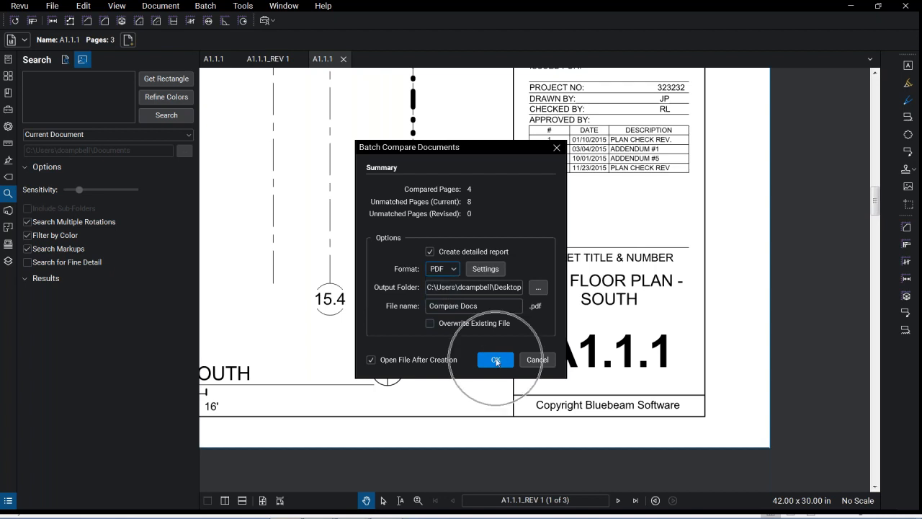
# Confirm the report's PDF page settings and generate the report
pyautogui.click(486, 269)
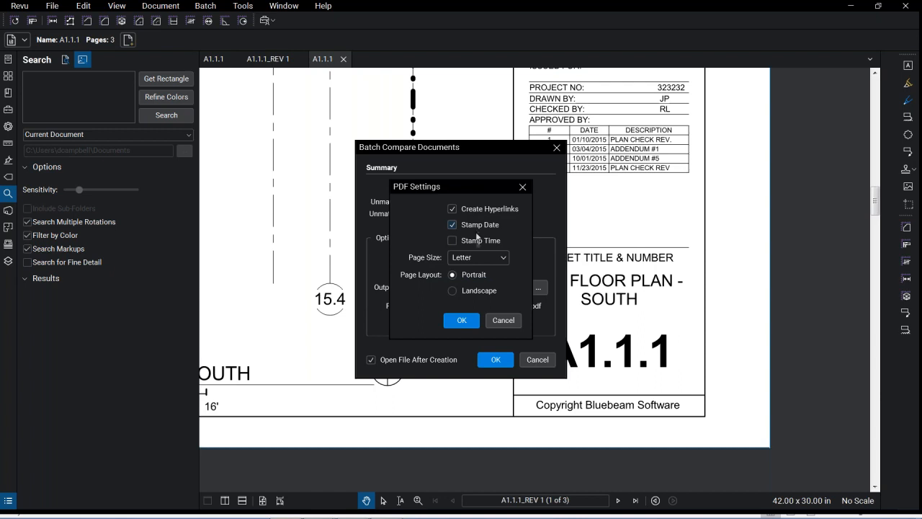
pyautogui.click(494, 264)
pyautogui.click(501, 270)
pyautogui.click(462, 320)
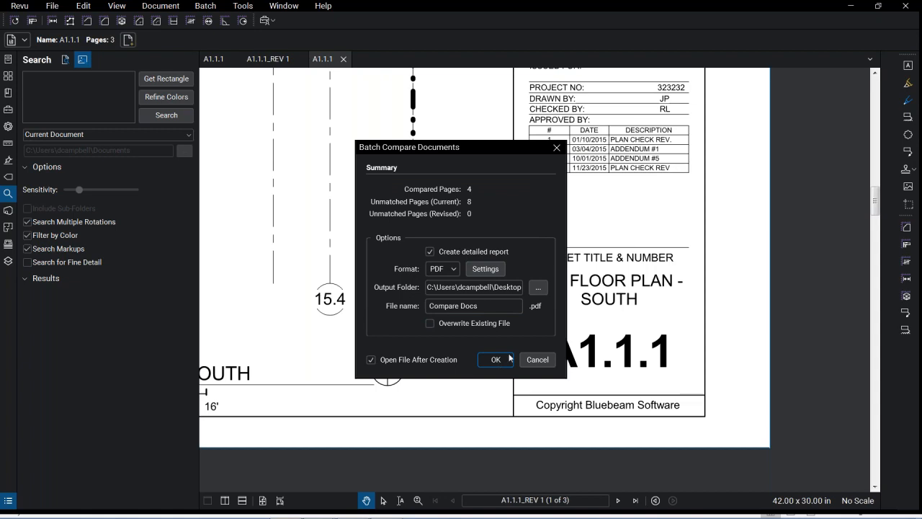
pyautogui.click(509, 358)
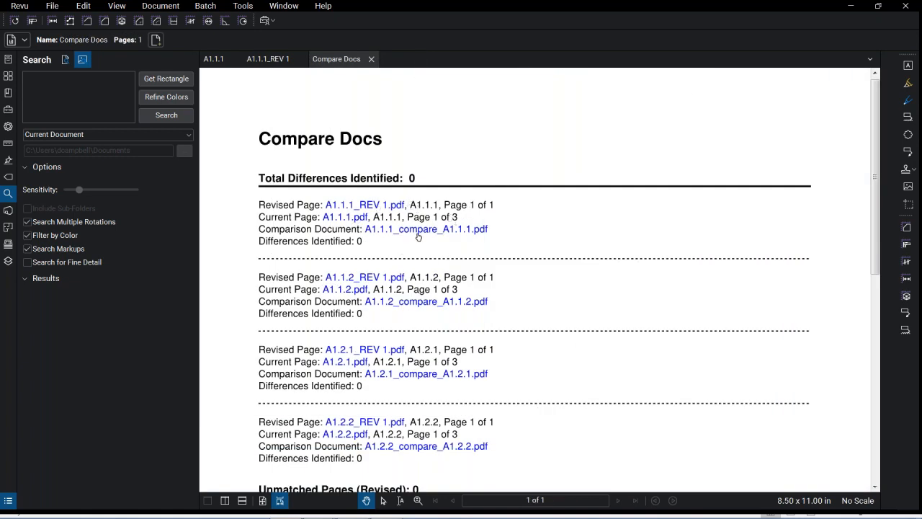
# View the A1.1.1 comparison document through its report link, close it, and open the linked current file A1.1.1.pdf
pyautogui.click(417, 229)
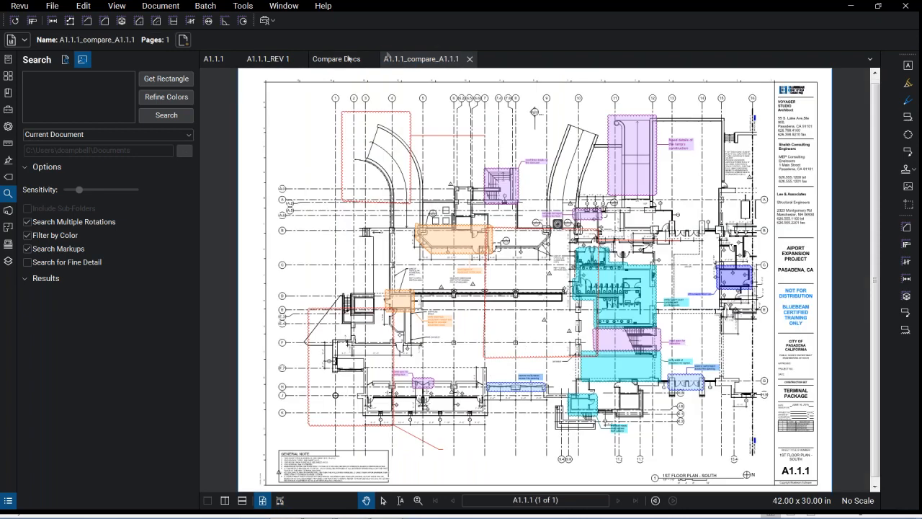
pyautogui.click(469, 60)
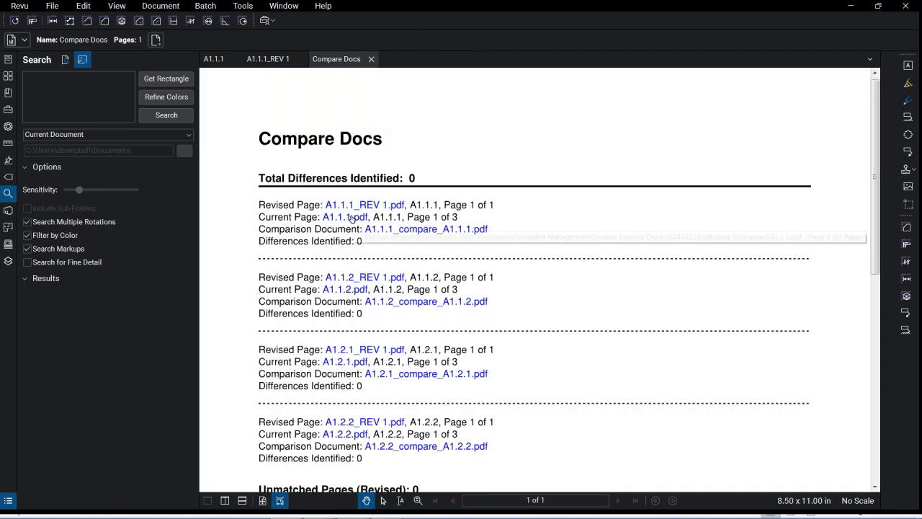
pyautogui.click(351, 217)
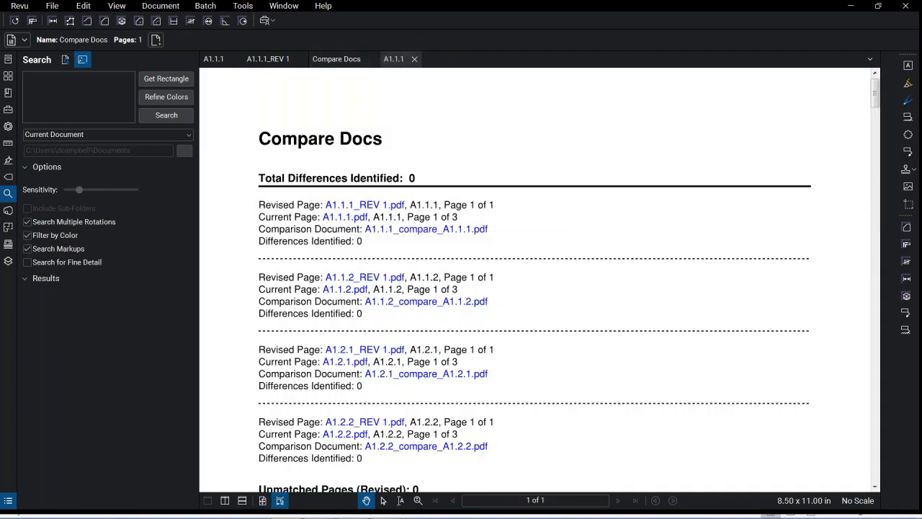
# Close the linked A1.1.1 file, the Compare Docs report and the A1.1.1_REV 1 drawing
pyautogui.click(414, 59)
pyautogui.click(372, 59)
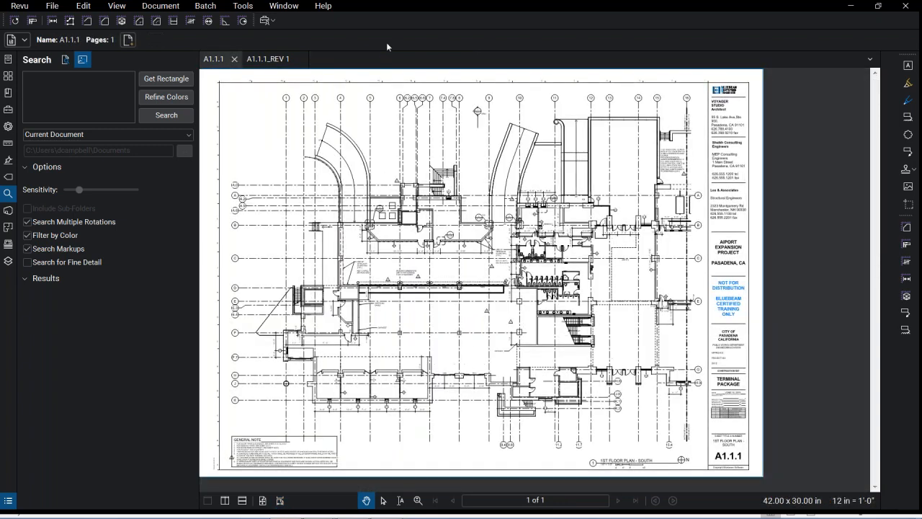
pyautogui.click(279, 59)
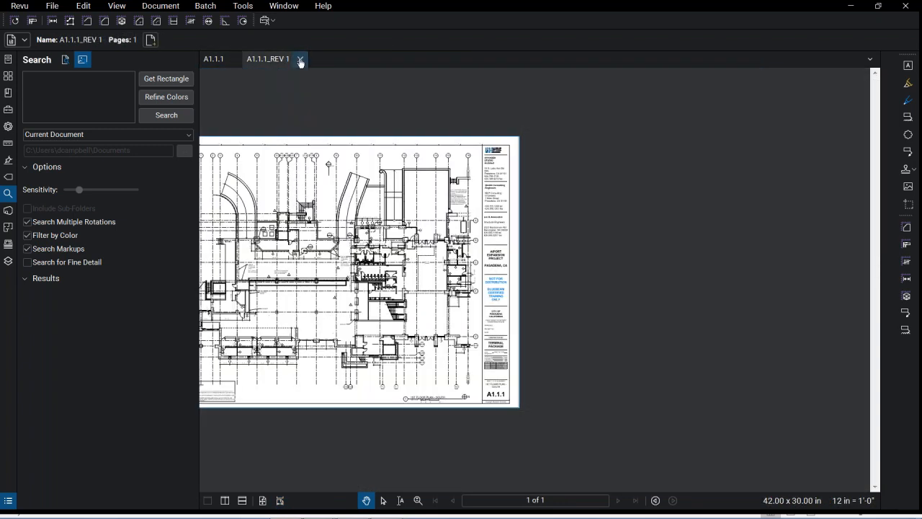
pyautogui.click(300, 59)
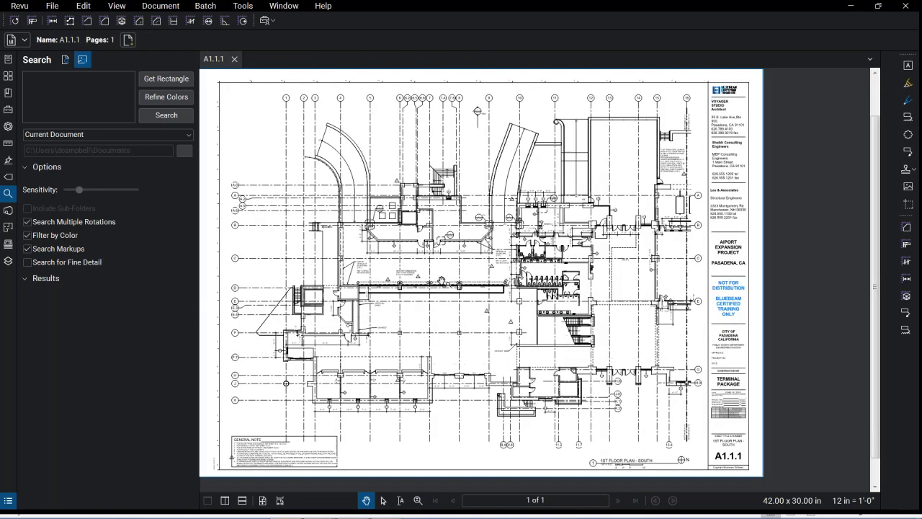
pyautogui.scroll(2, 440, 280)
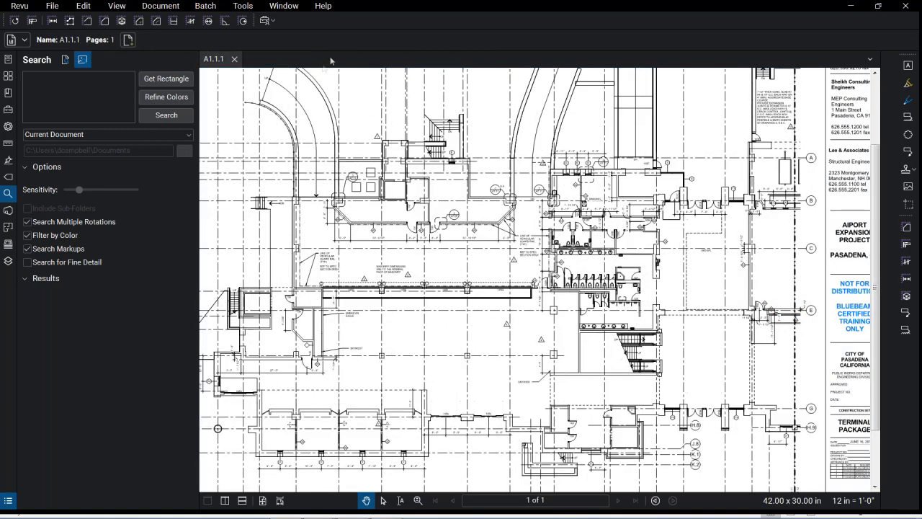
pyautogui.scroll(-1, 445, 186)
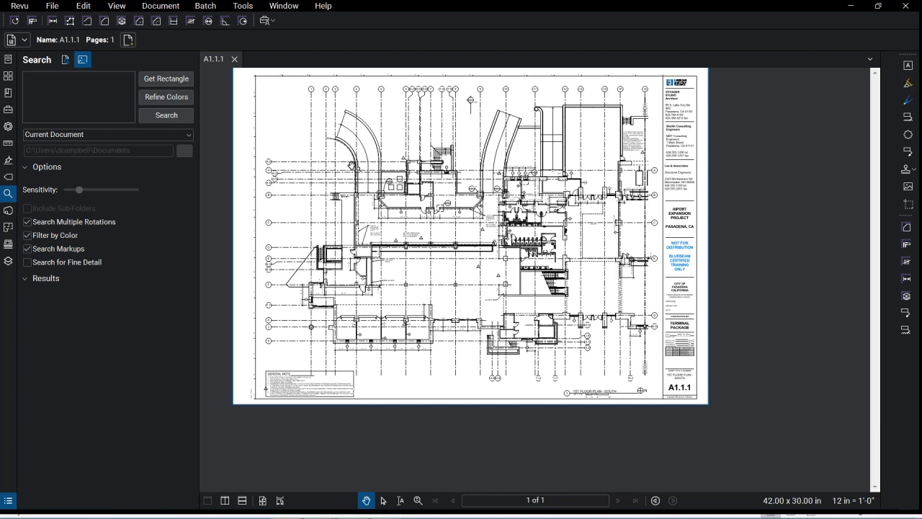
pyautogui.click(160, 6)
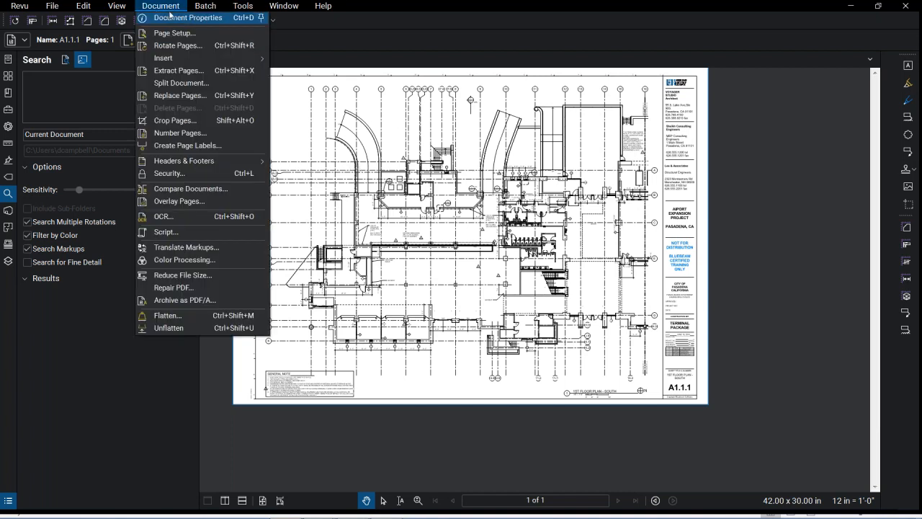
pyautogui.click(213, 216)
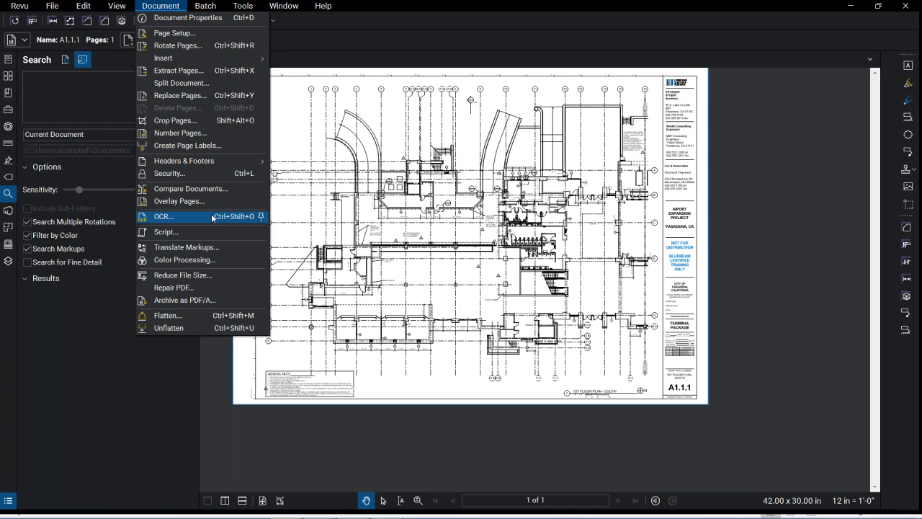
pyautogui.click(353, 227)
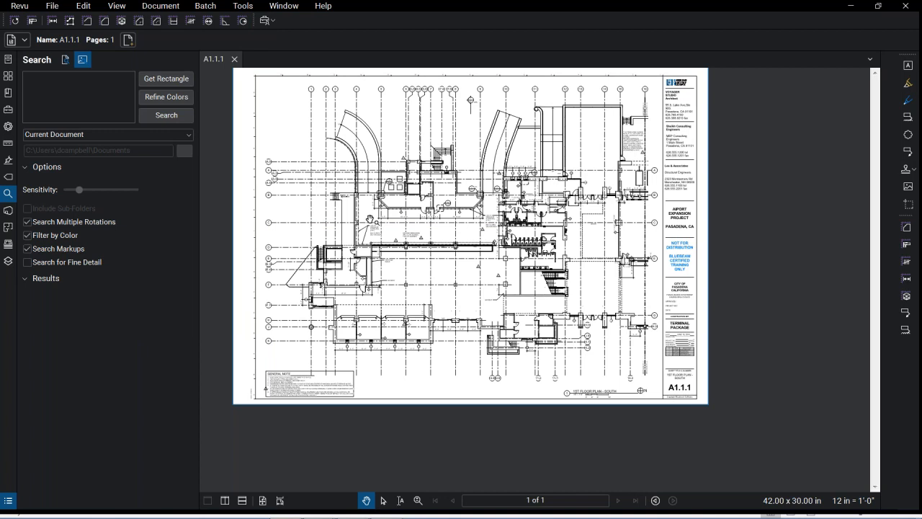
pyautogui.click(205, 5)
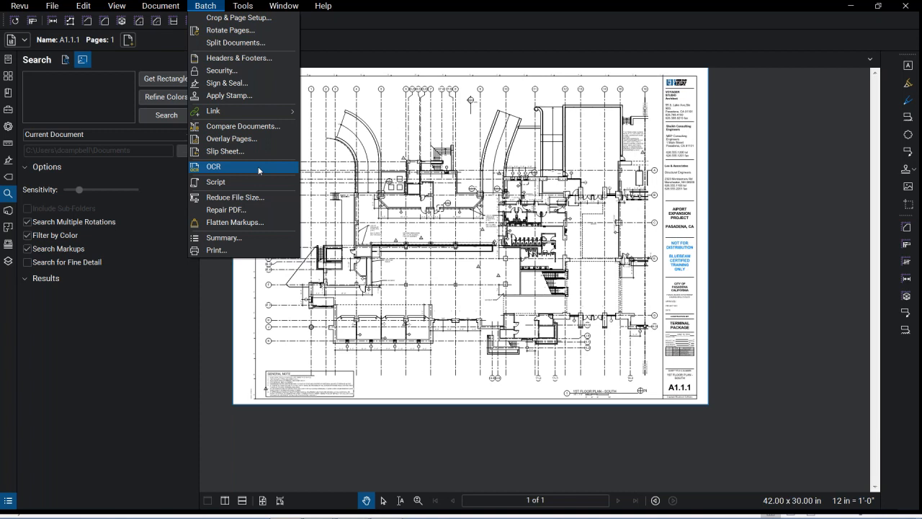
pyautogui.click(602, 231)
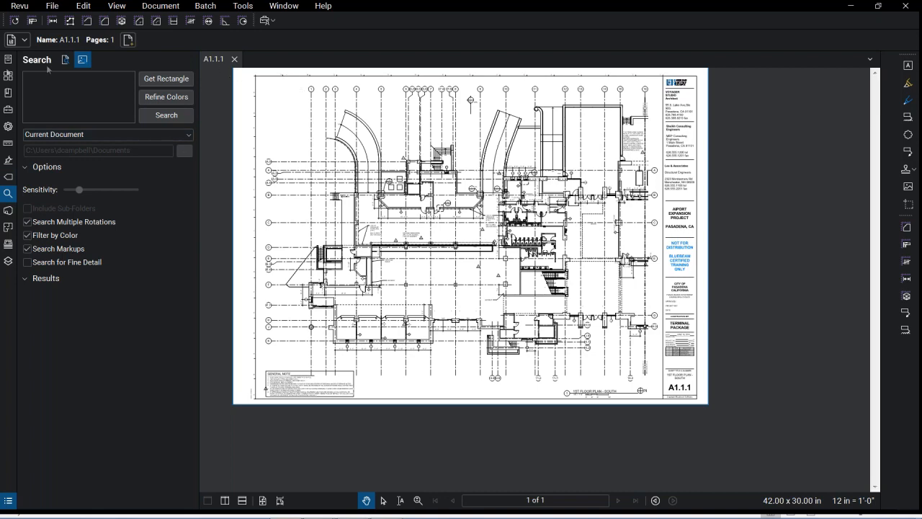
# Reopen the A1.1.1_REV 1 drawing from the Webinar Docs category of File Access
pyautogui.click(8, 60)
pyautogui.click(70, 160)
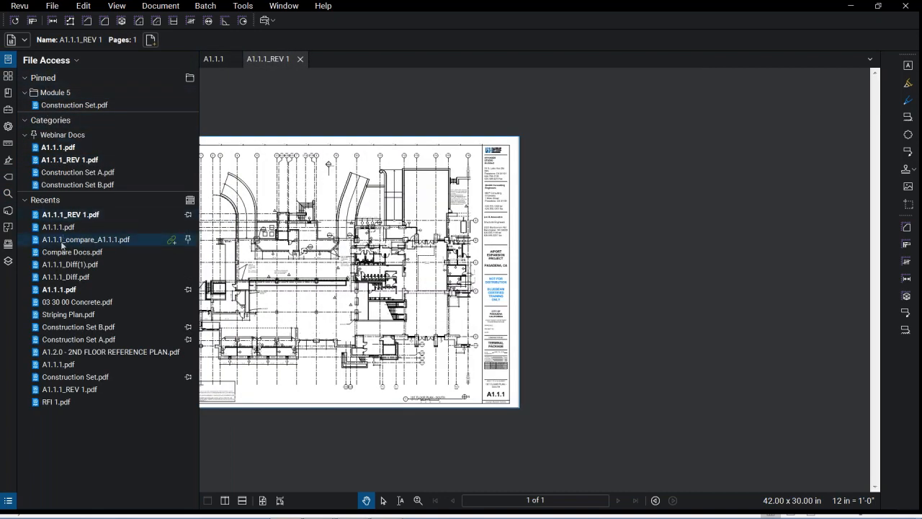
pyautogui.click(51, 6)
pyautogui.press('Right')
pyautogui.moveTo(50, 8)
pyautogui.click(61, 42)
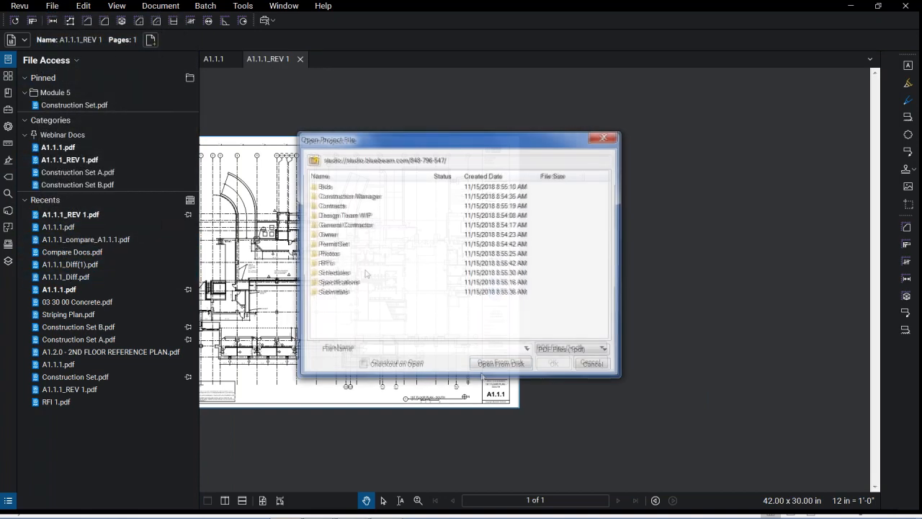
pyautogui.click(605, 137)
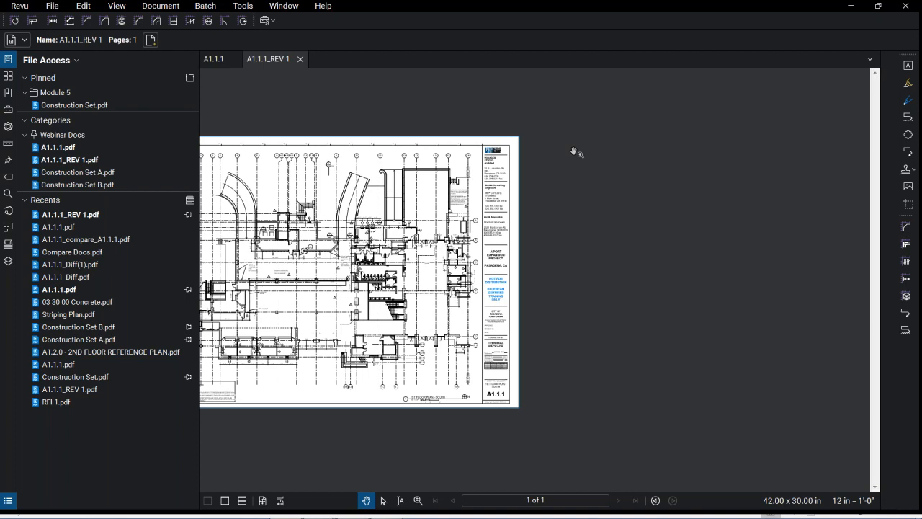
# Start a comparison of two documents, examine its advanced comparison options, and leave the options without applying changes
pyautogui.click(160, 6)
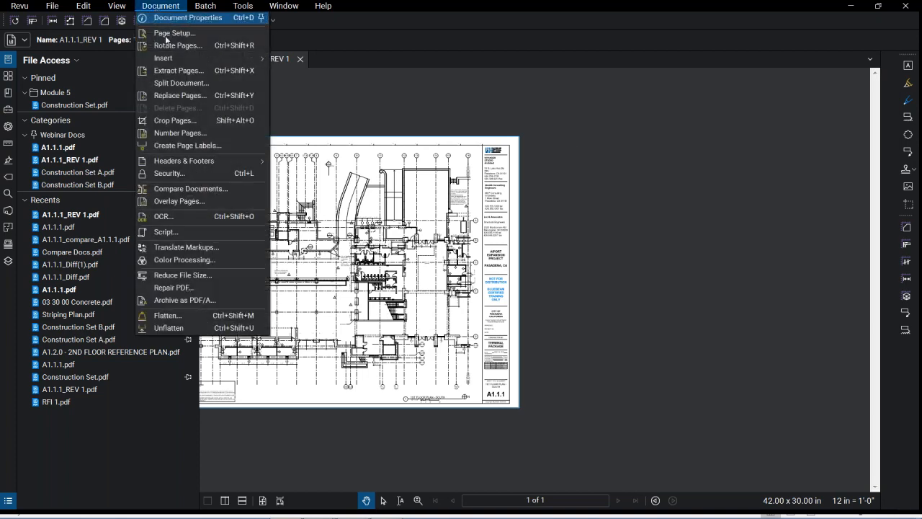
pyautogui.click(191, 189)
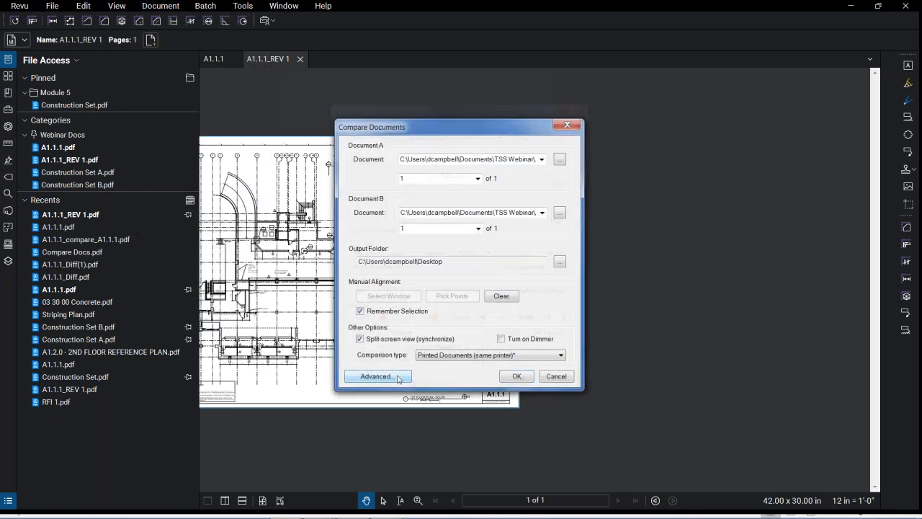
pyautogui.click(398, 377)
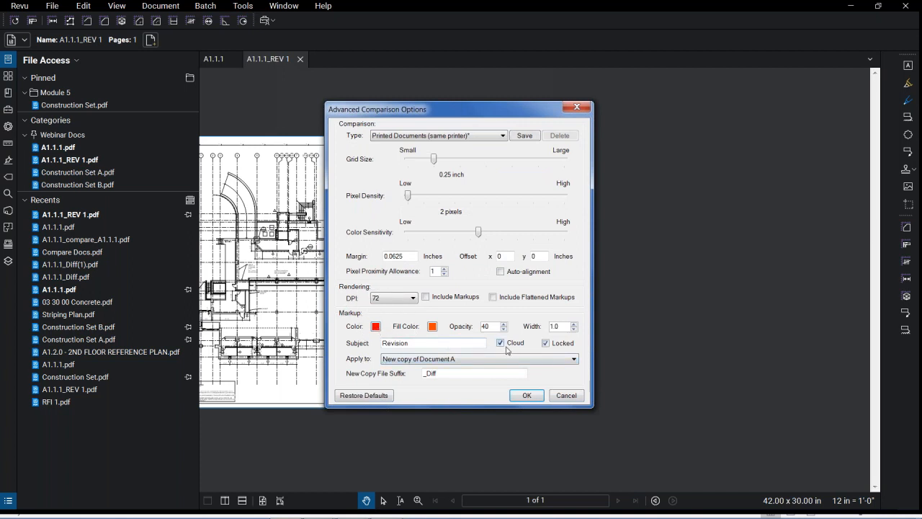
pyautogui.press('ctrl')
pyautogui.press('ctrl')
pyautogui.click(566, 395)
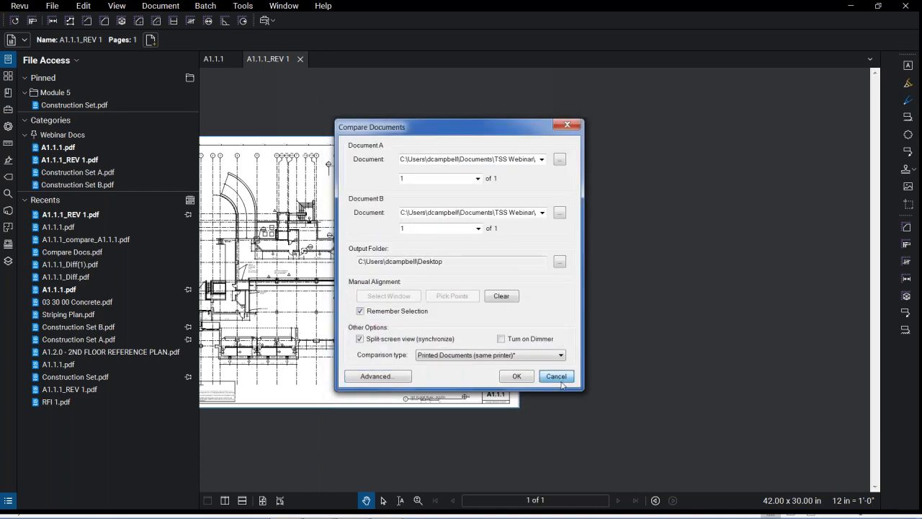
# Cancel the document comparison and open the A1.2.0 - 2ND FLOOR REFERENCE PLAN drawing from the recent files
pyautogui.click(559, 378)
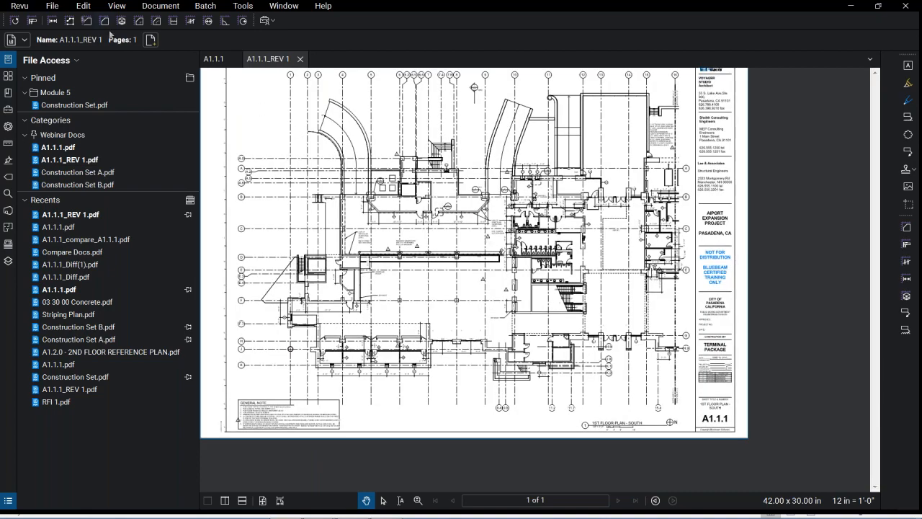
pyautogui.click(52, 6)
pyautogui.click(70, 44)
pyautogui.click(603, 137)
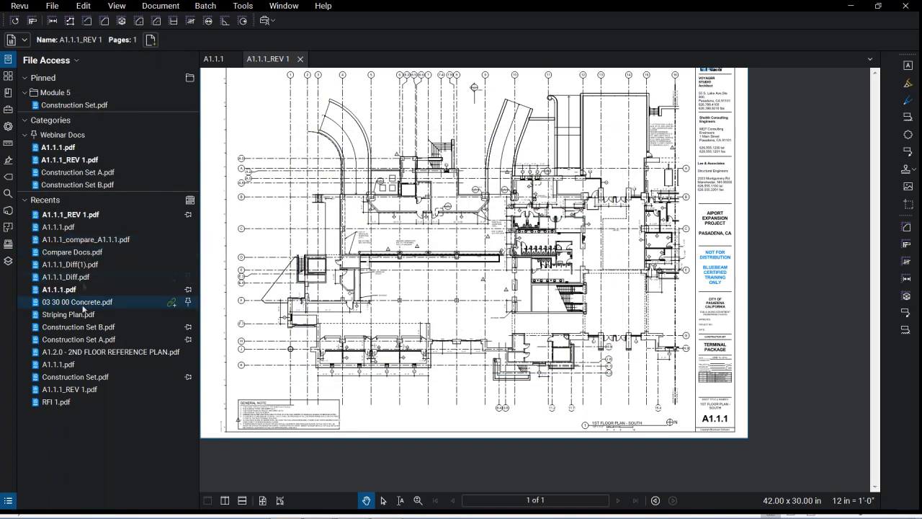
pyautogui.click(116, 353)
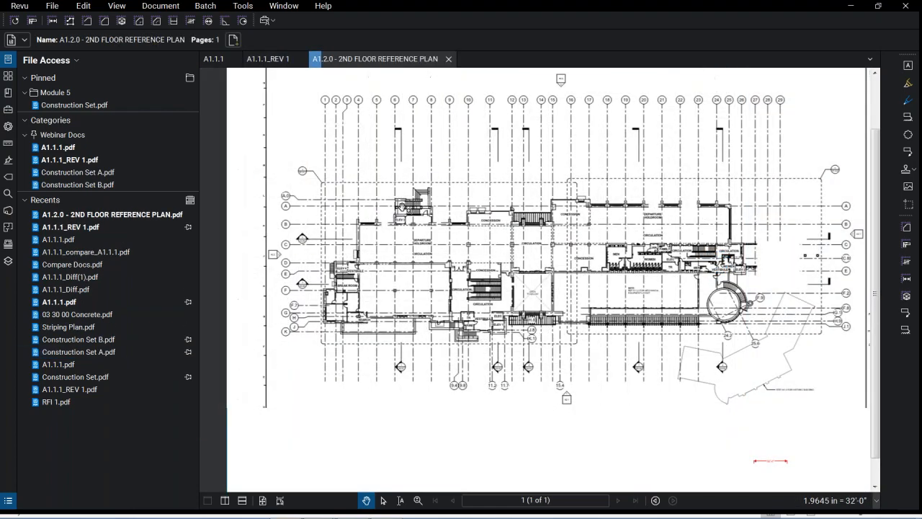
pyautogui.scroll(5, 609, 253)
pyautogui.scroll(5, 660, 237)
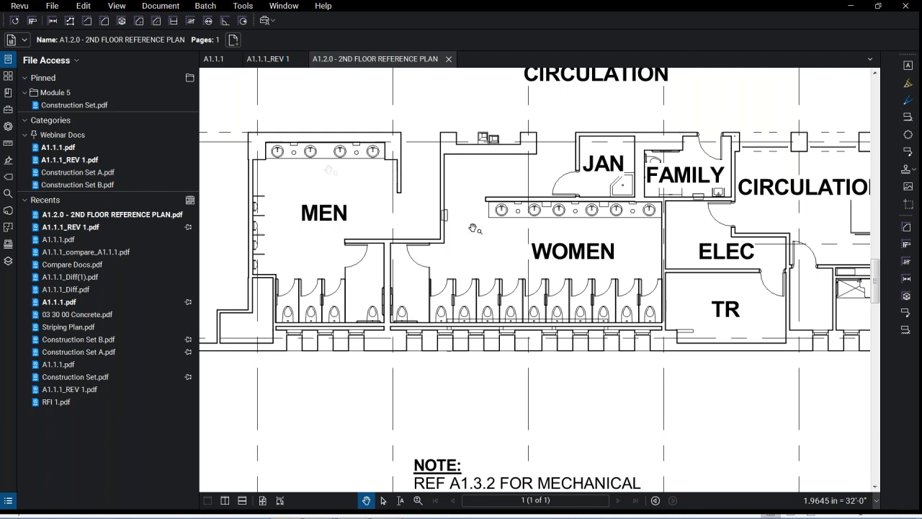
# Add a text box reading "Hello!" above the WOMEN restroom and set its author property to "Hello!"
pyautogui.click(253, 6)
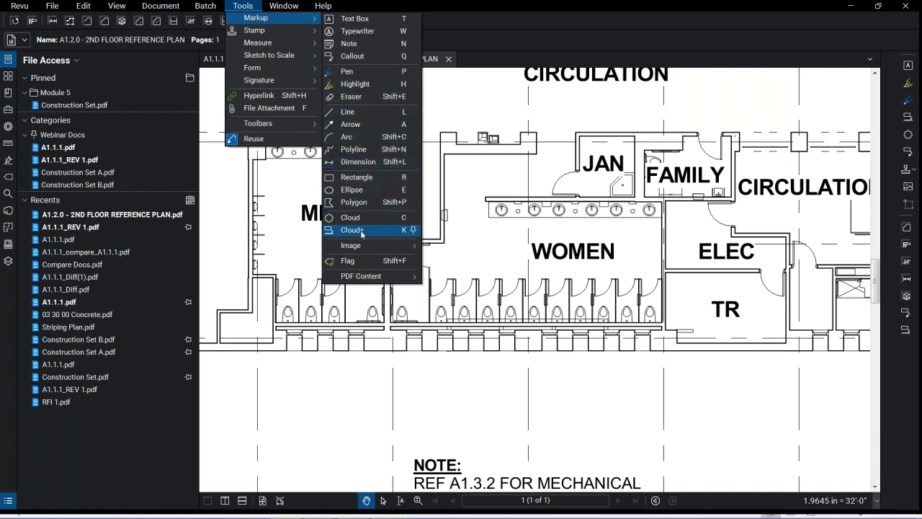
pyautogui.click(365, 19)
pyautogui.moveTo(434, 93); pyautogui.dragTo(652, 165)
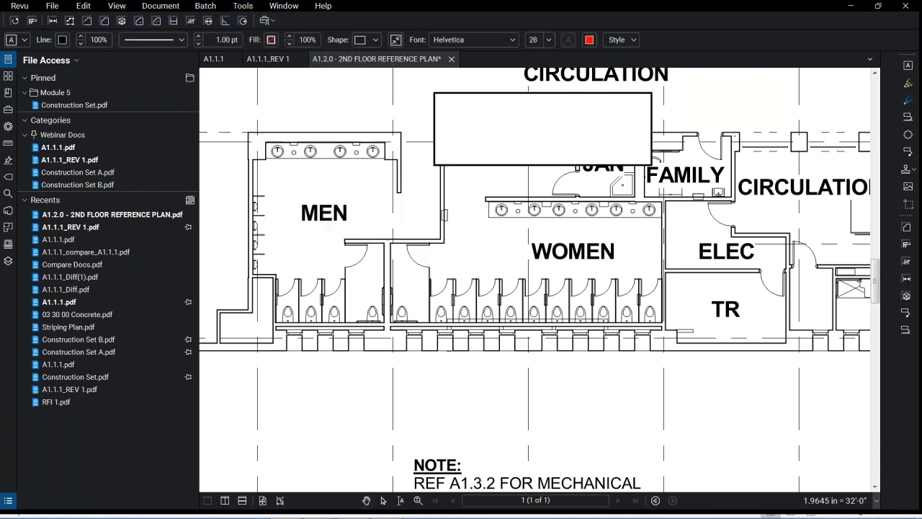
pyautogui.click(8, 126)
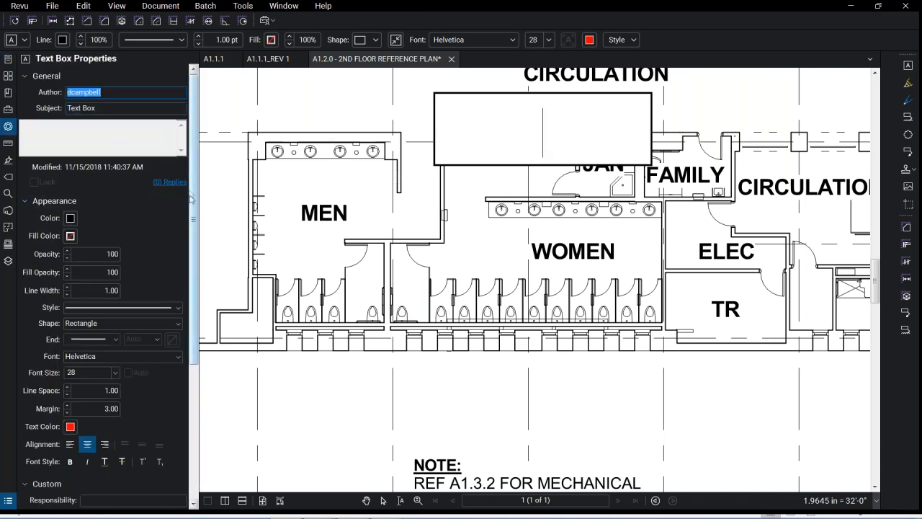
pyautogui.write('Hello!')
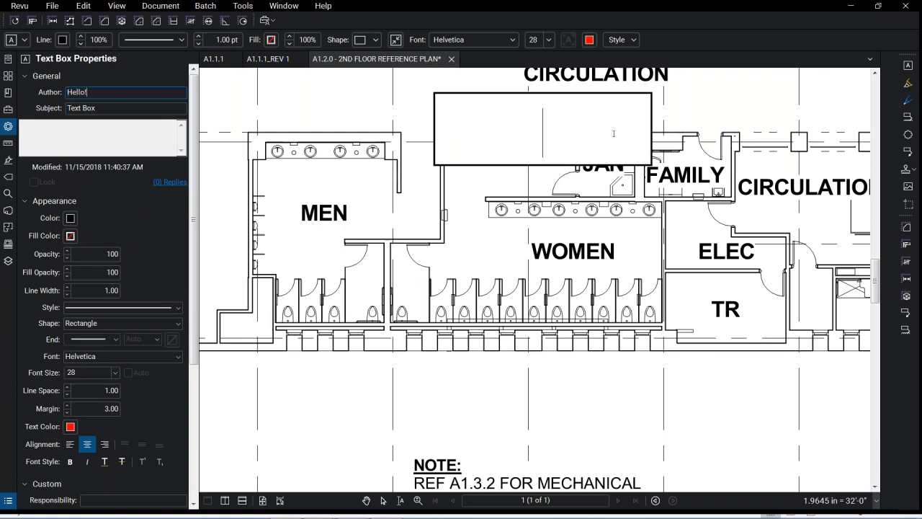
pyautogui.press('Return')
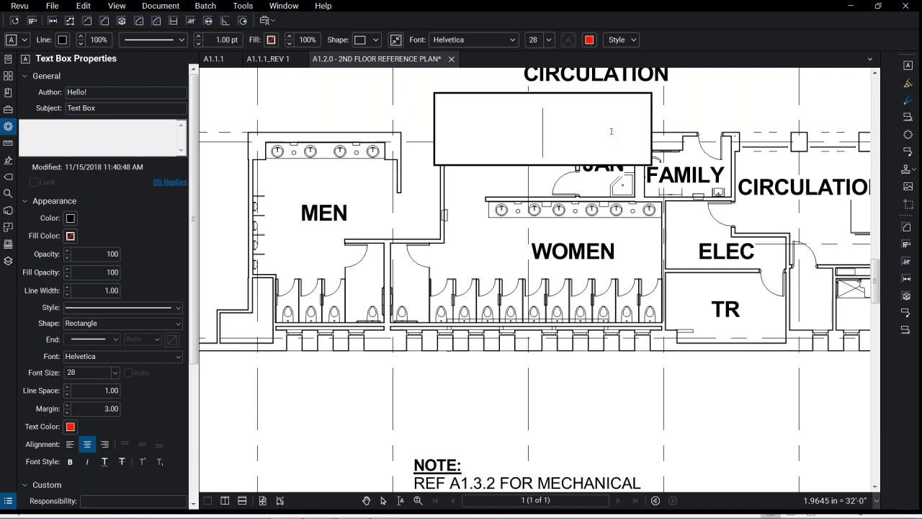
pyautogui.write('Hello!')
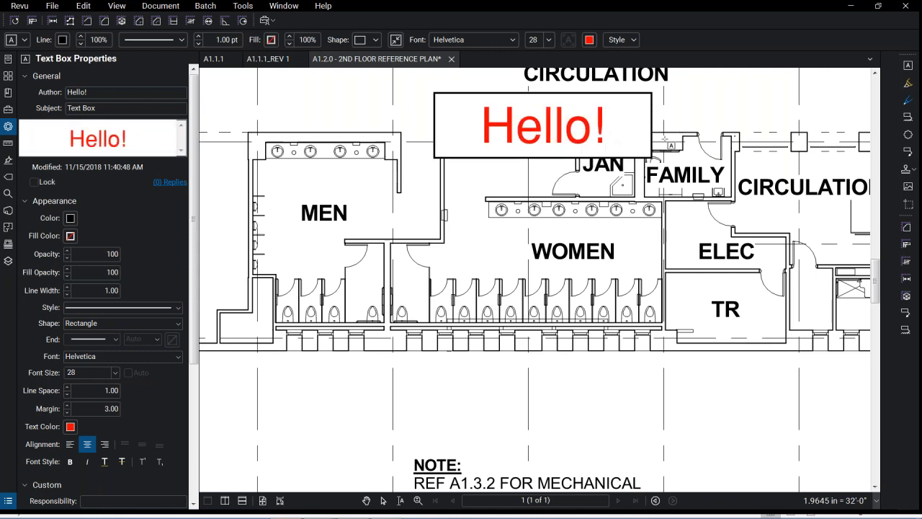
pyautogui.click(665, 139)
# Move the Hello! text box to the open area above the MEN restroom, clear of the rooms and the CIRCULATION label
pyautogui.click(518, 138)
pyautogui.scroll(-4, 517, 138)
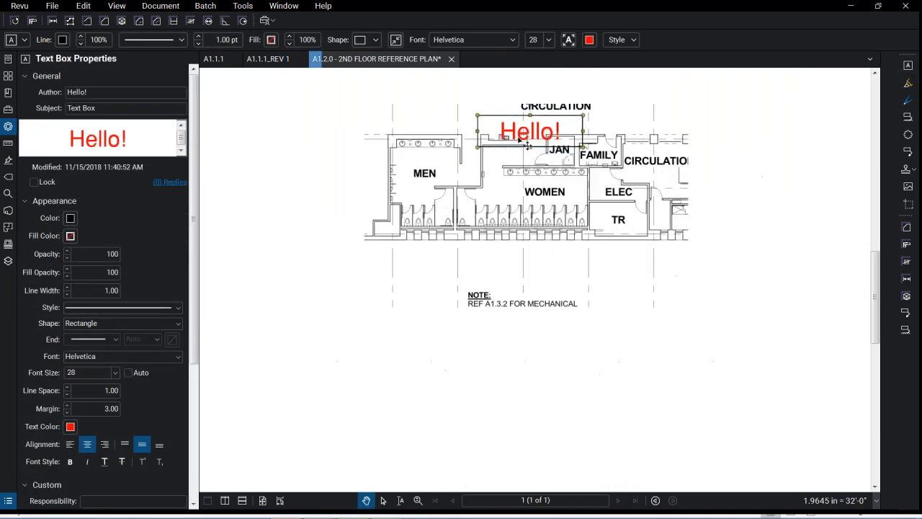
pyautogui.moveTo(528, 146); pyautogui.dragTo(427, 114)
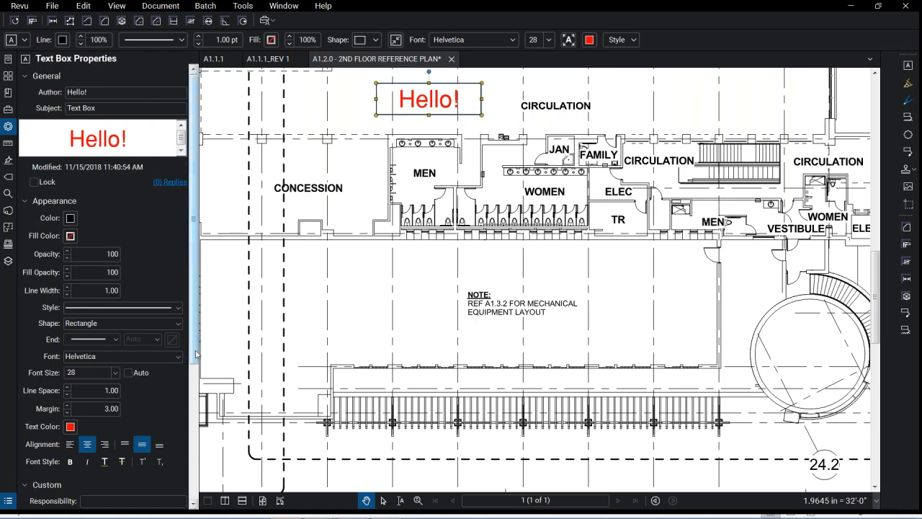
# Set the Hello! text box's text color to black and its font size to 14
pyautogui.scroll(-3, 108, 360)
pyautogui.click(69, 375)
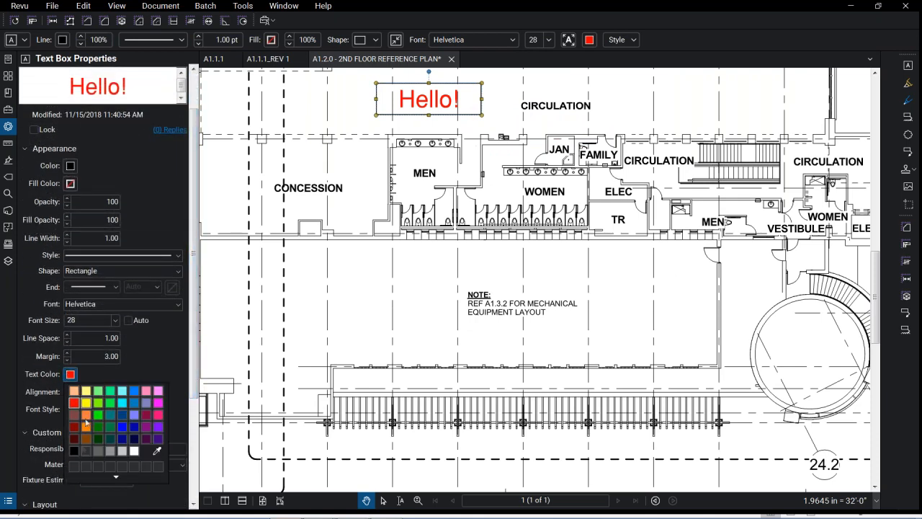
pyautogui.click(75, 451)
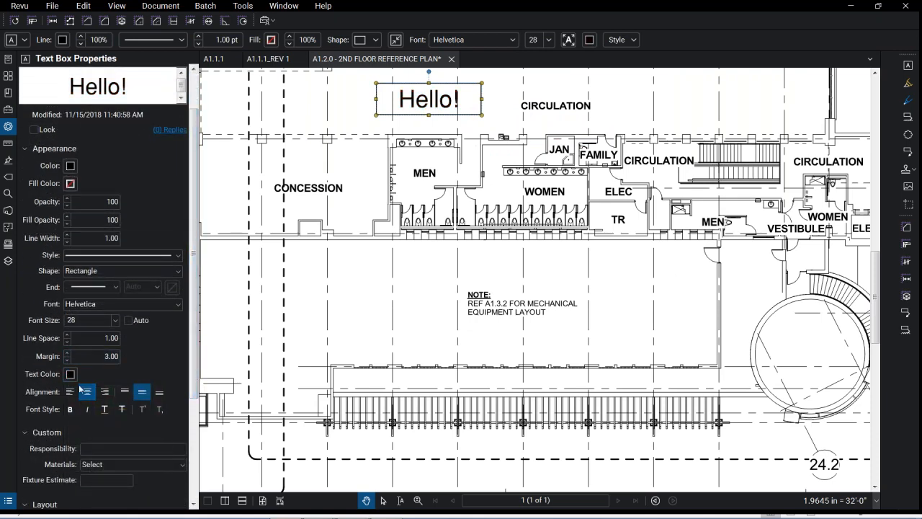
pyautogui.click(101, 322)
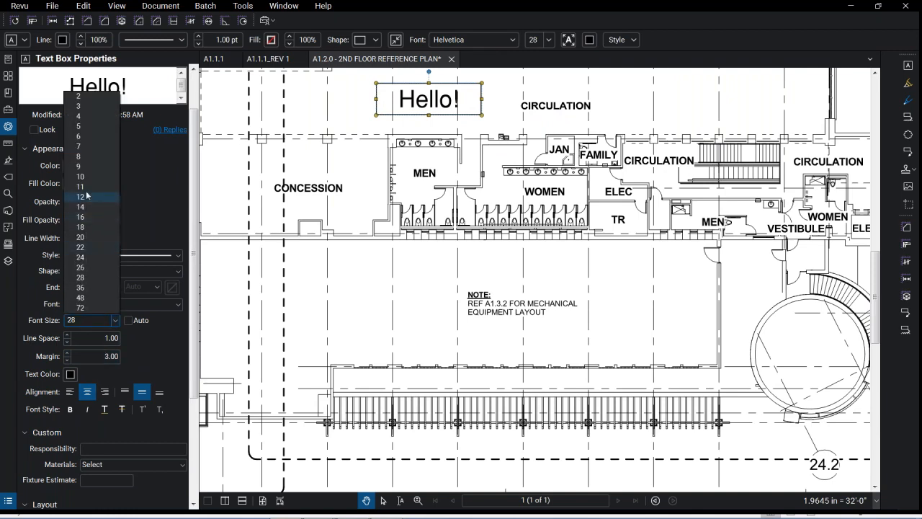
pyautogui.click(80, 206)
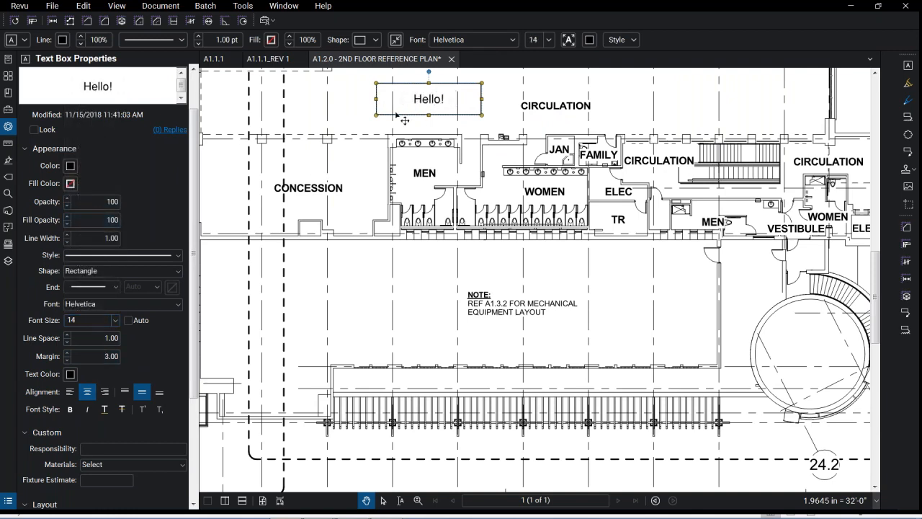
# Autosize the Hello! text box to fit its text, then review its context commands and deselect it
pyautogui.scroll(2, 448, 103)
pyautogui.scroll(3, 448, 103)
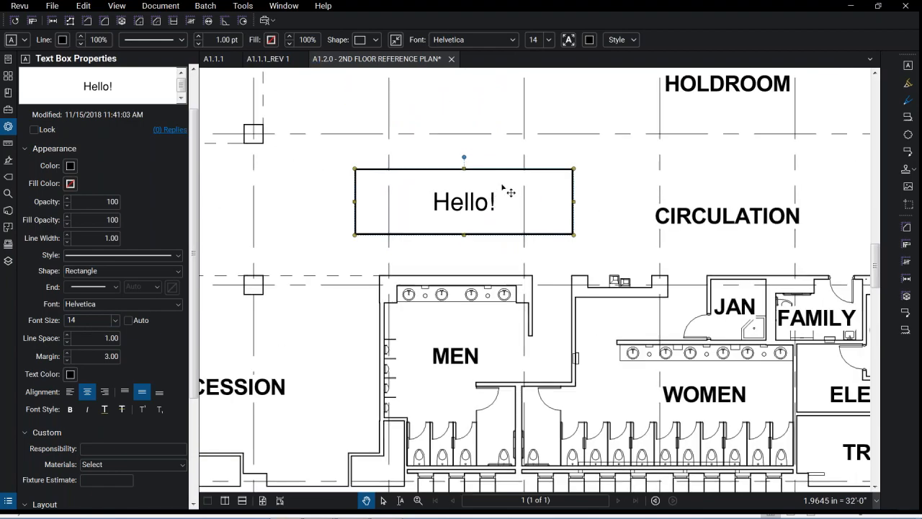
pyautogui.rightClick(502, 187)
pyautogui.click(551, 257)
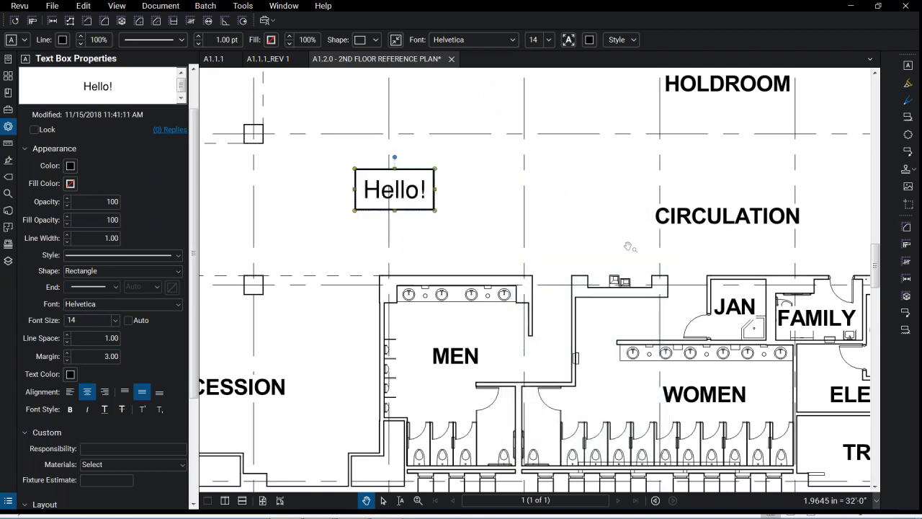
pyautogui.click(528, 191)
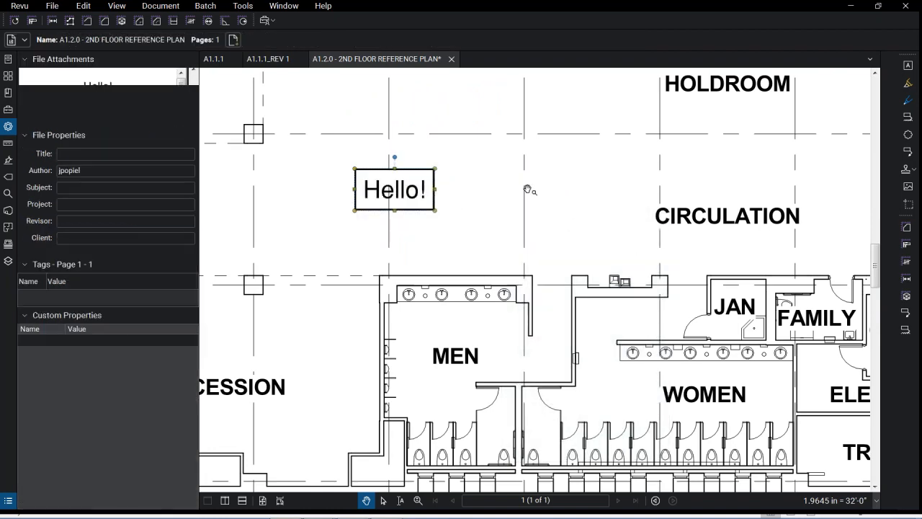
pyautogui.scroll(-2, 491, 180)
pyautogui.rightClick(412, 204)
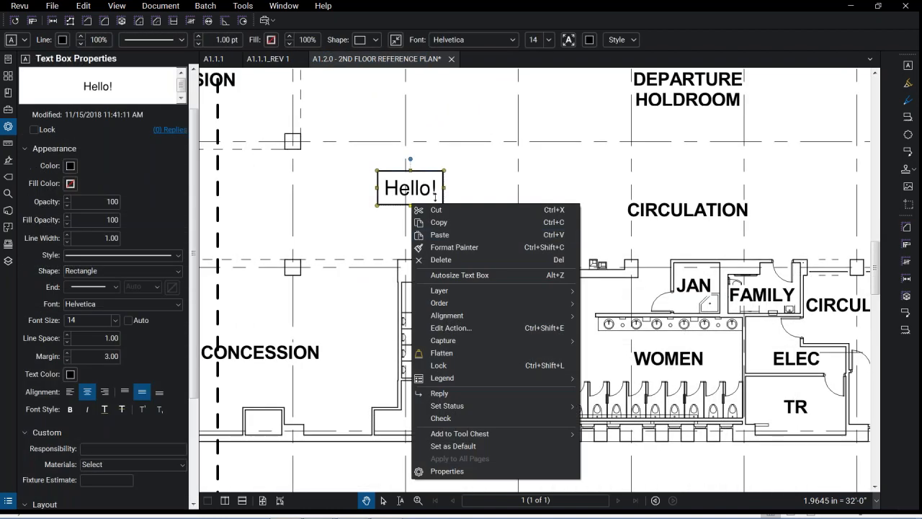
pyautogui.click(504, 191)
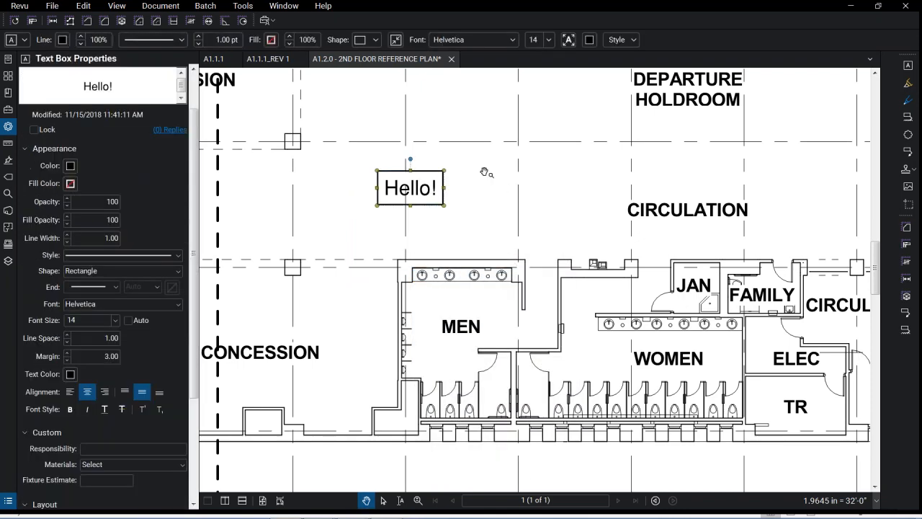
pyautogui.click(486, 173)
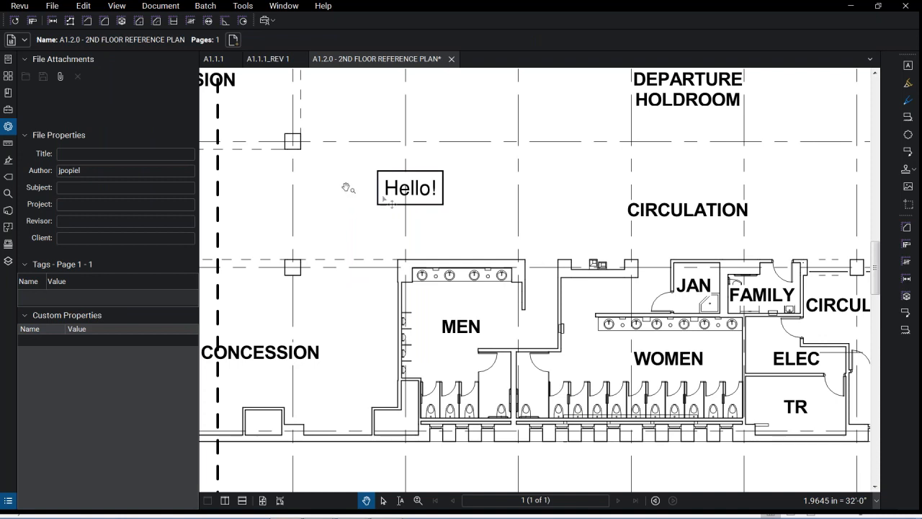
# Examine the available markup tools and the Hello! text box's line style and shape options without changing them
pyautogui.click(242, 6)
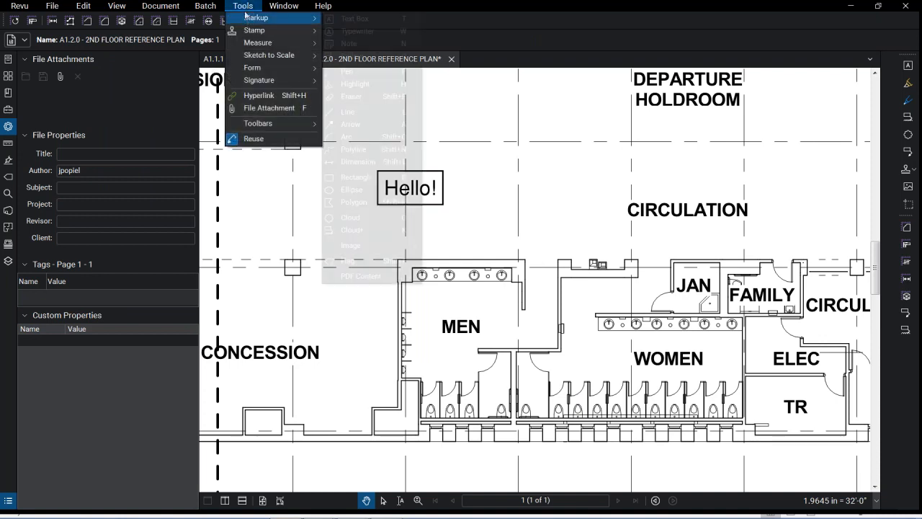
pyautogui.click(480, 166)
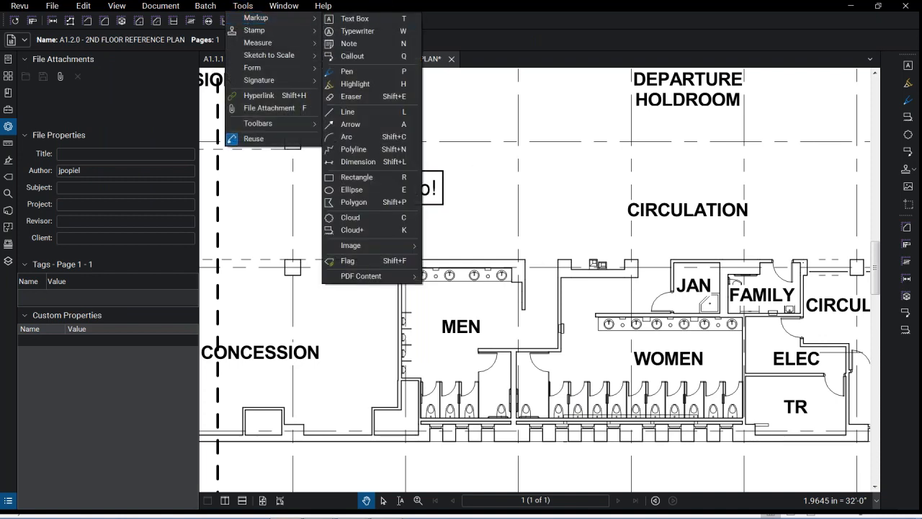
pyautogui.click(404, 189)
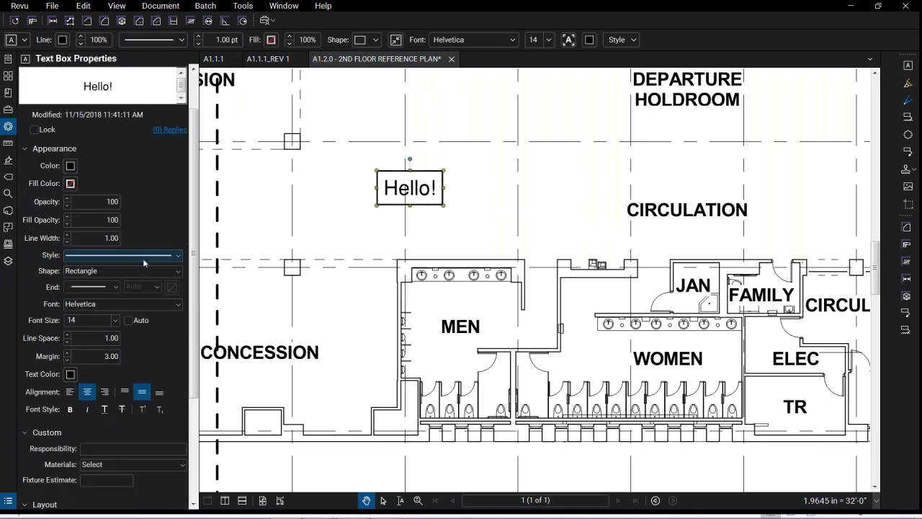
pyautogui.click(147, 255)
pyautogui.click(150, 255)
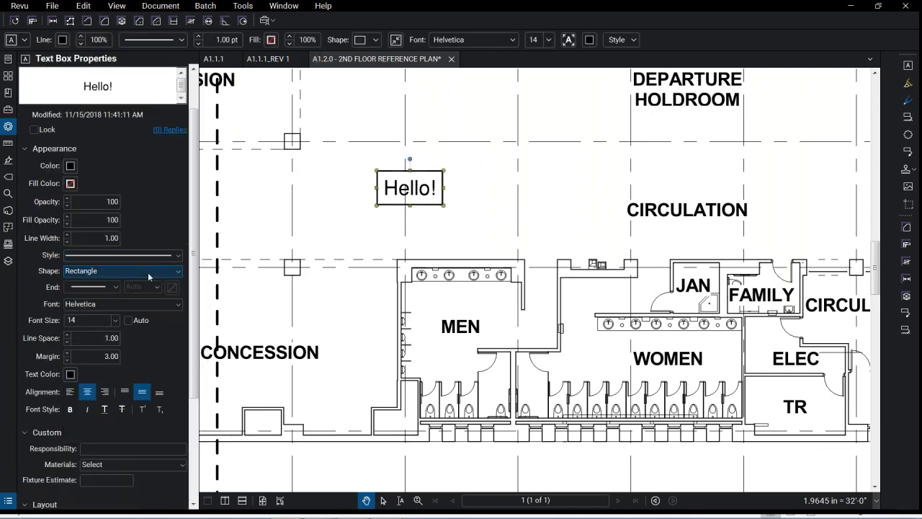
pyautogui.click(148, 272)
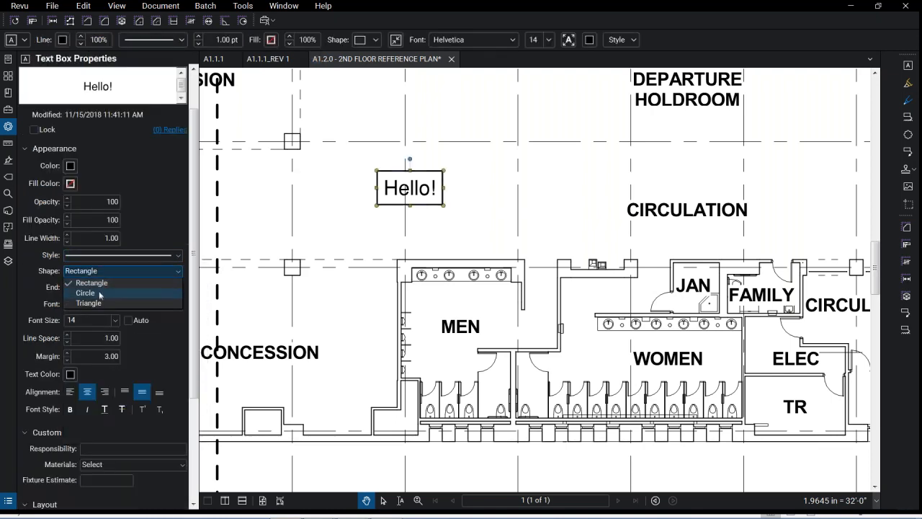
pyautogui.click(146, 272)
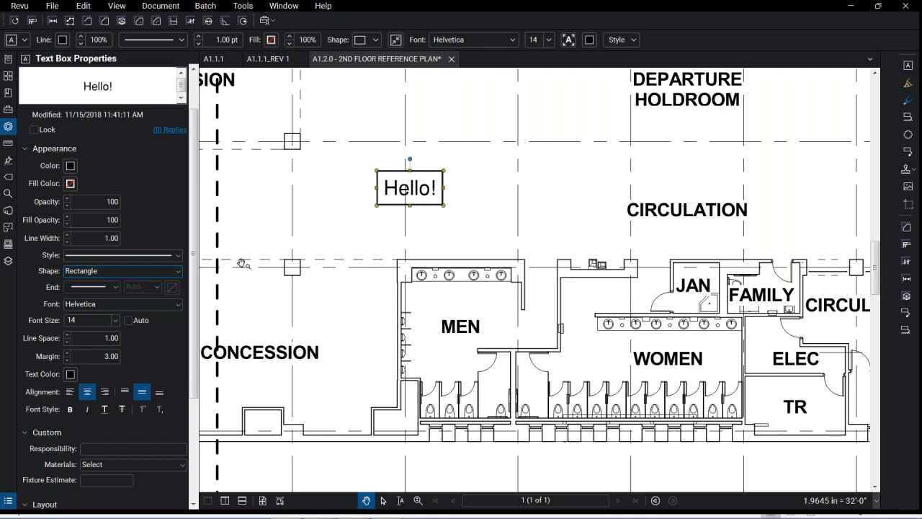
# Review the tool sets the Hello! text box can be added to, and set its properties as the text box default
pyautogui.scroll(-5, 195, 294)
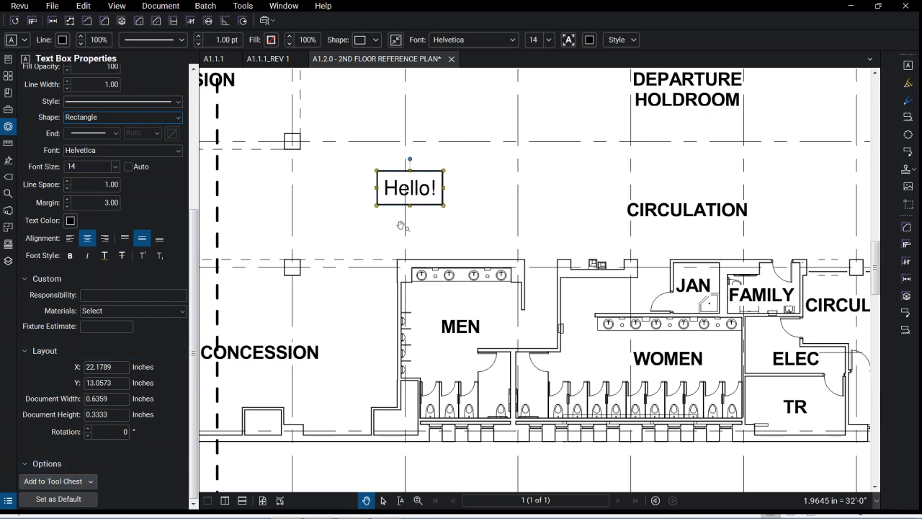
pyautogui.click(92, 481)
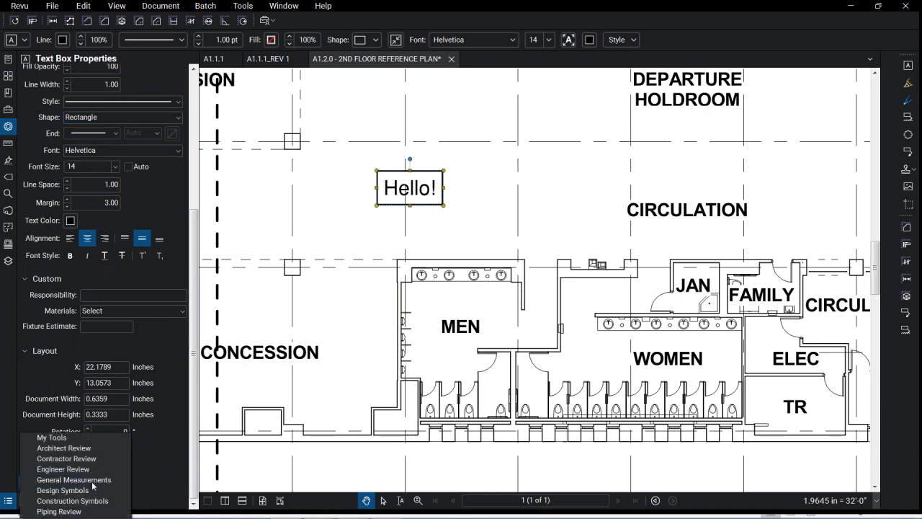
pyautogui.click(173, 451)
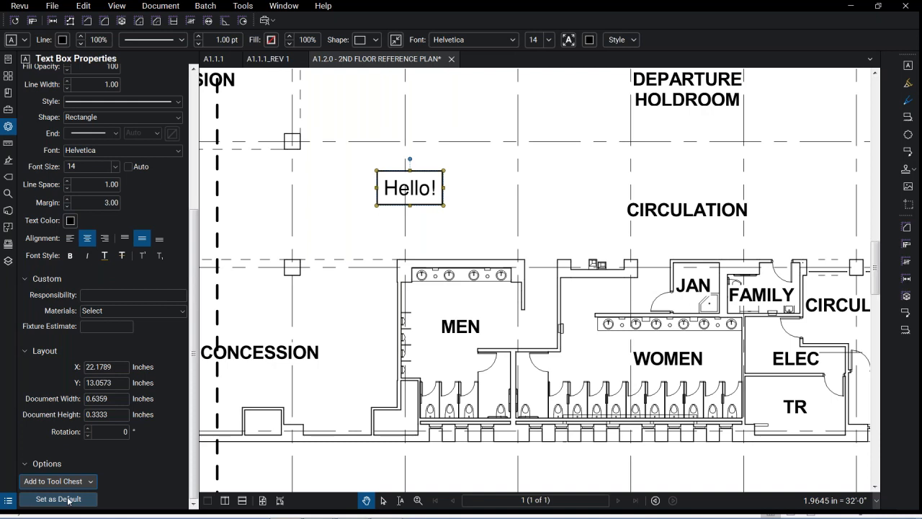
pyautogui.click(67, 499)
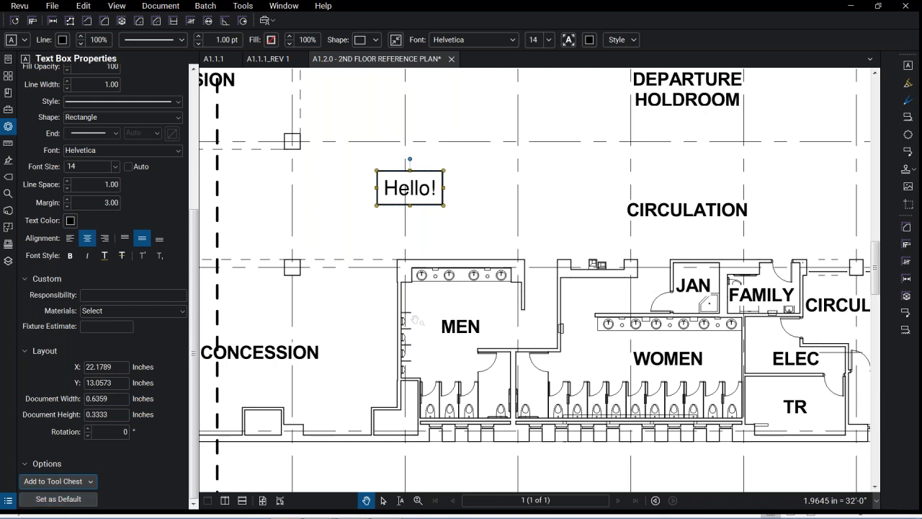
pyautogui.click(475, 209)
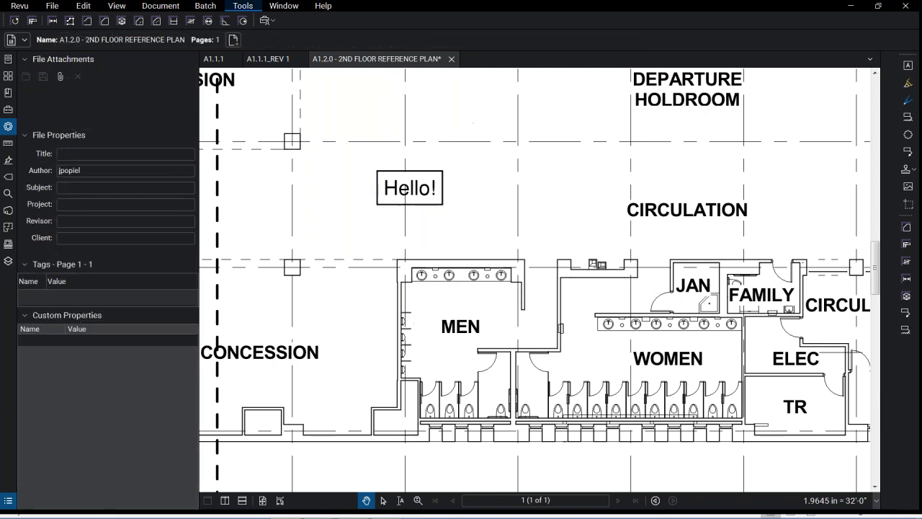
pyautogui.click(243, 6)
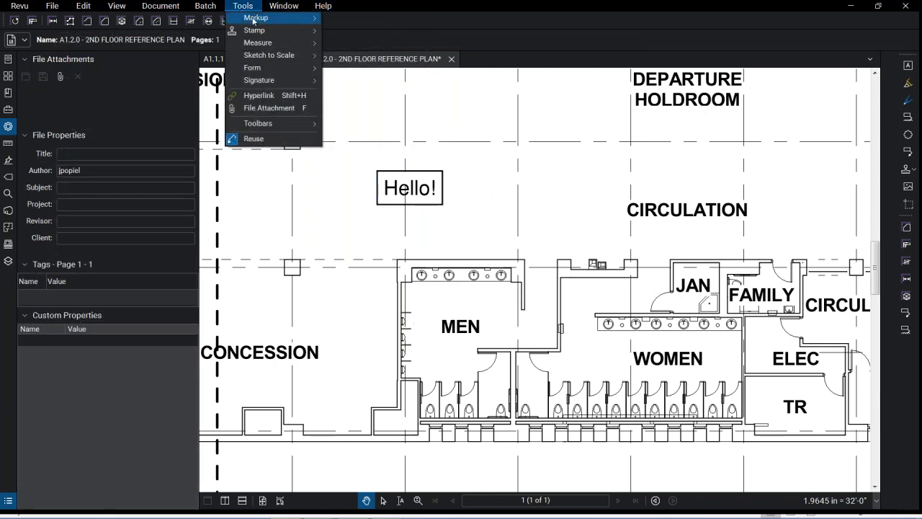
pyautogui.moveTo(254, 21)
pyautogui.click(413, 60)
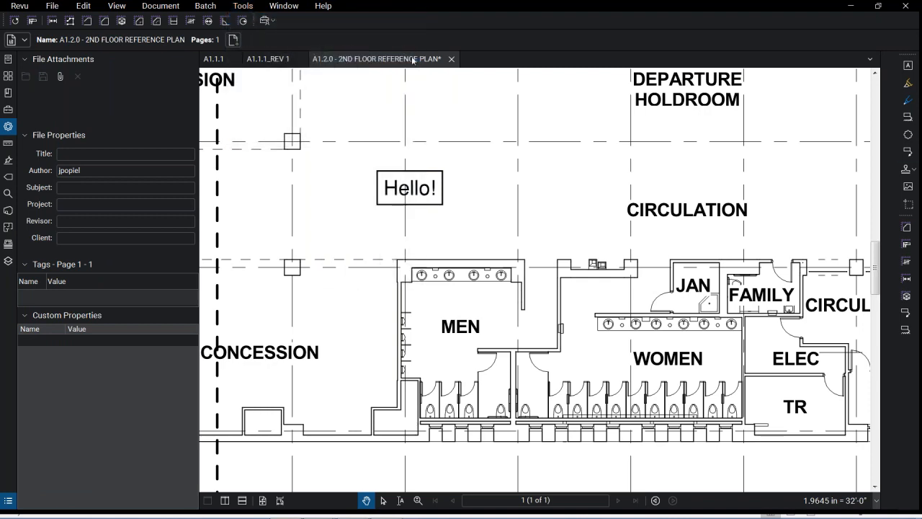
# Add a callout reading "See Spec Sheet" above the CIRCULATION label, with its leader pointing to the upper-left wall corner of the WOMEN restroom
pyautogui.click(558, 258)
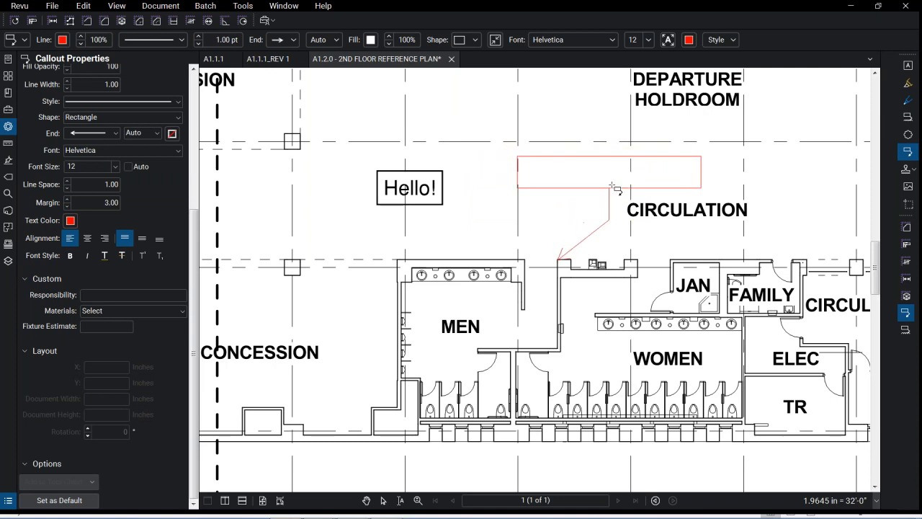
pyautogui.click(655, 179)
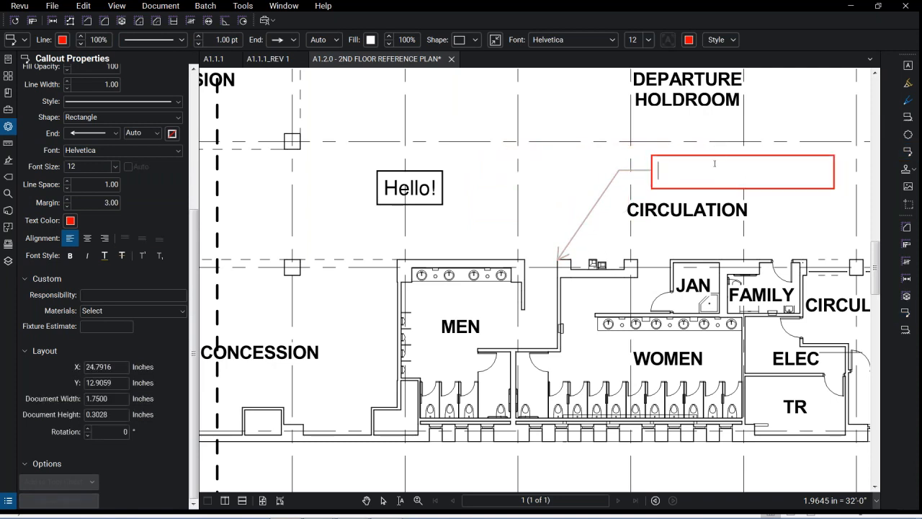
pyautogui.write('See')
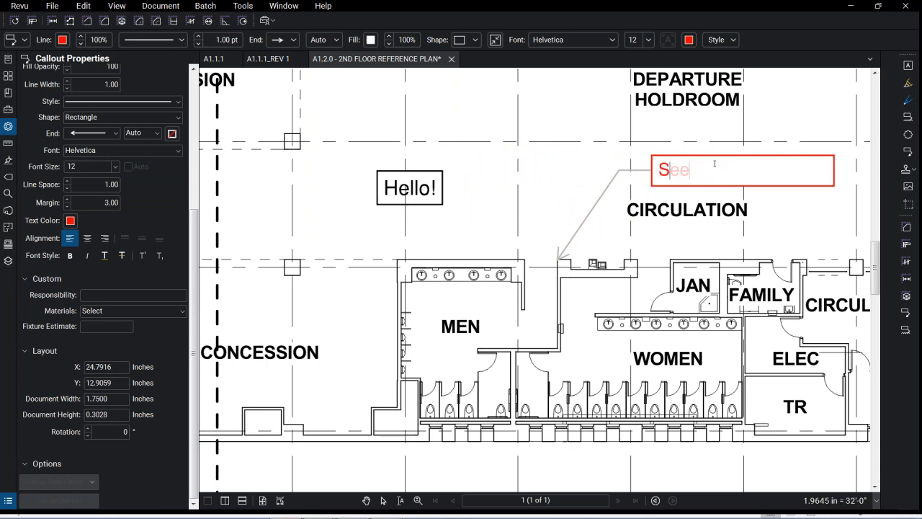
pyautogui.write(' Spec Shee')
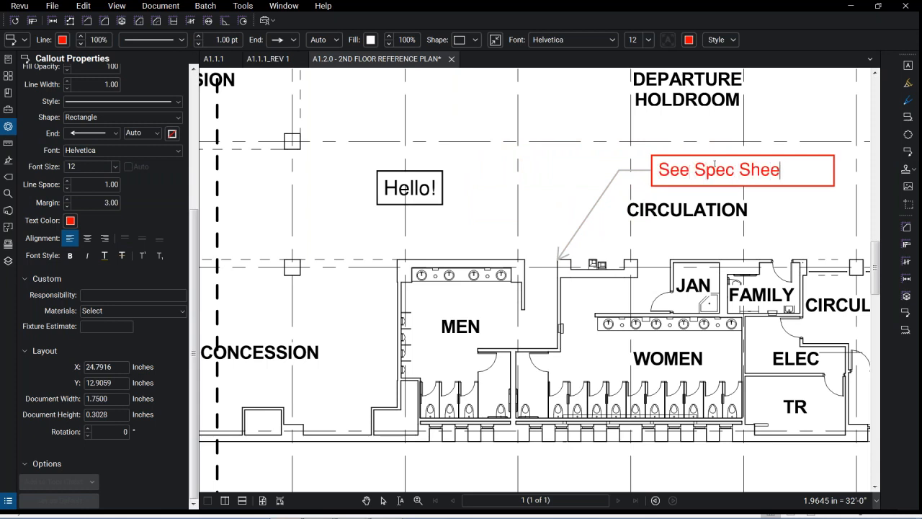
pyautogui.write('t')
pyautogui.click(660, 120)
# Review the context commands of the See Spec Sheet callout, then delete the callout
pyautogui.click(724, 173)
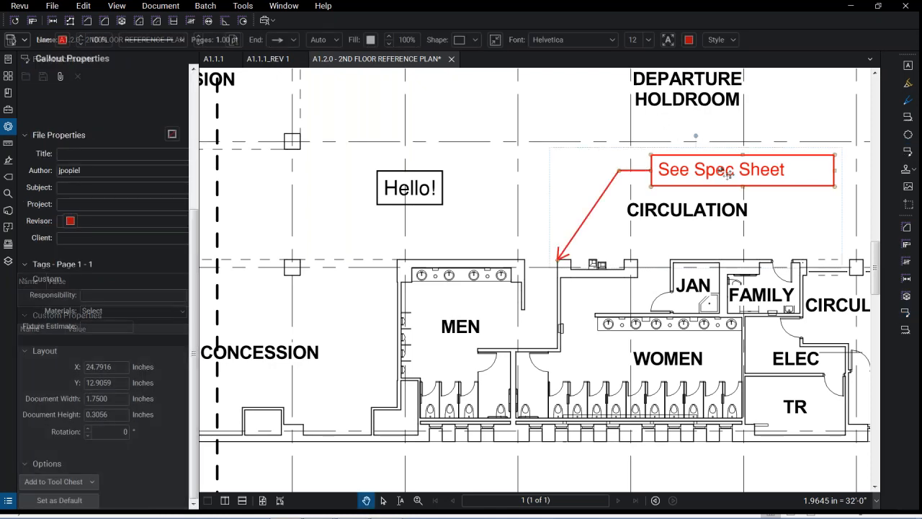
pyautogui.rightClick(719, 169)
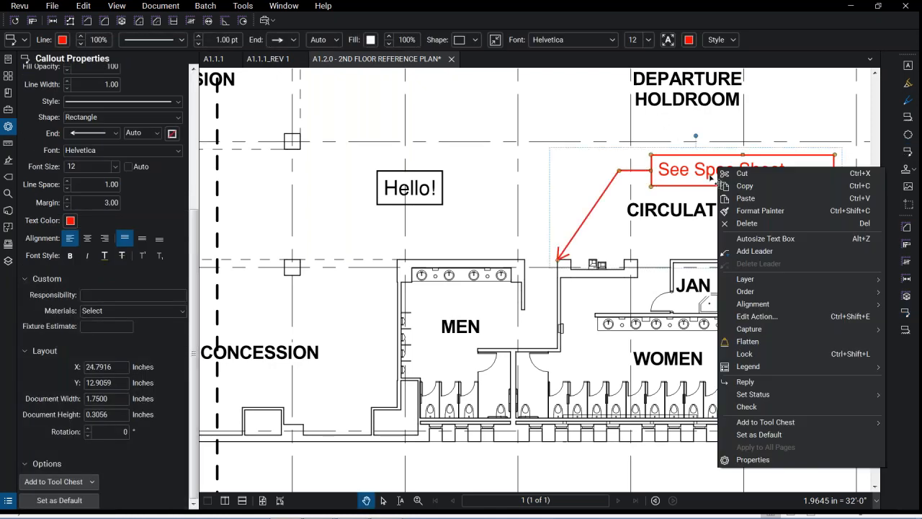
pyautogui.click(639, 236)
pyautogui.click(769, 168)
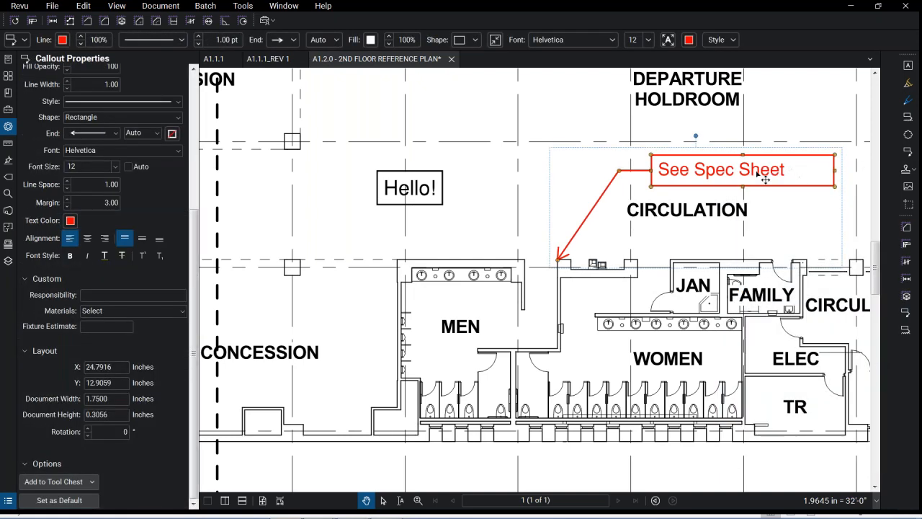
pyautogui.press('Delete')
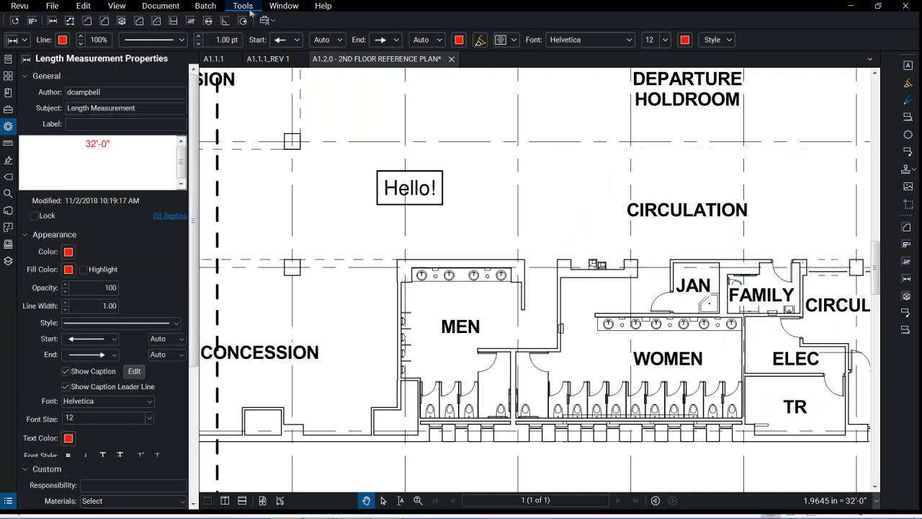
# Draw a Cloud+ markup around the upper fixtures on the MEN restroom's left wall, extending its leader toward the area above CONCESSION
pyautogui.click(245, 7)
pyautogui.moveTo(259, 17)
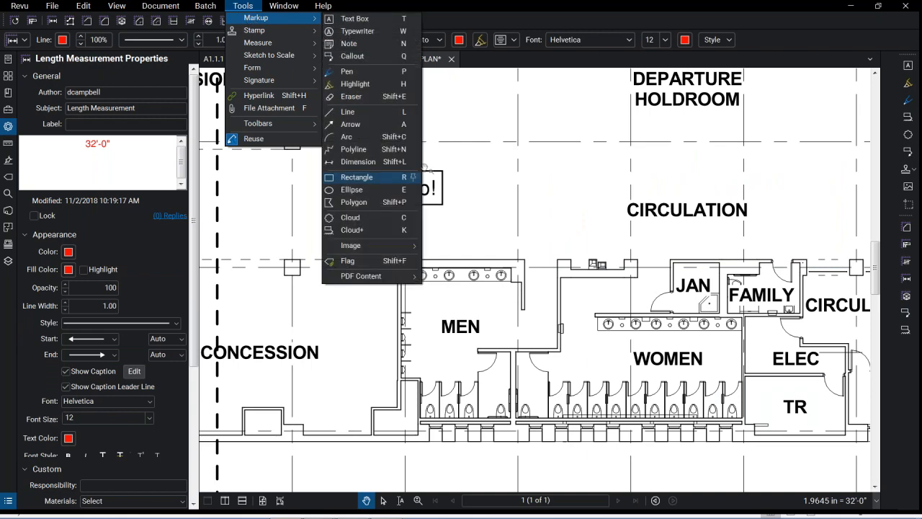
pyautogui.click(353, 230)
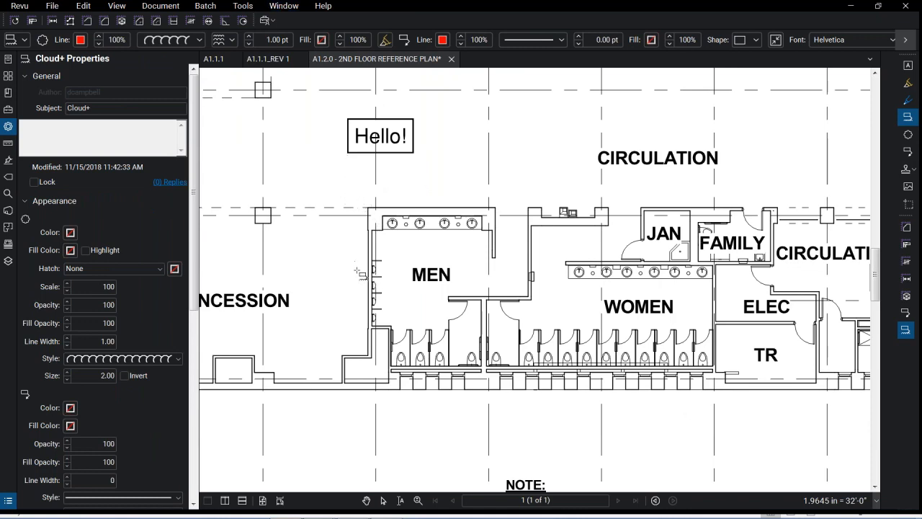
pyautogui.scroll(3, 360, 276)
pyautogui.moveTo(360, 233); pyautogui.dragTo(428, 289)
pyautogui.scroll(3, 428, 288)
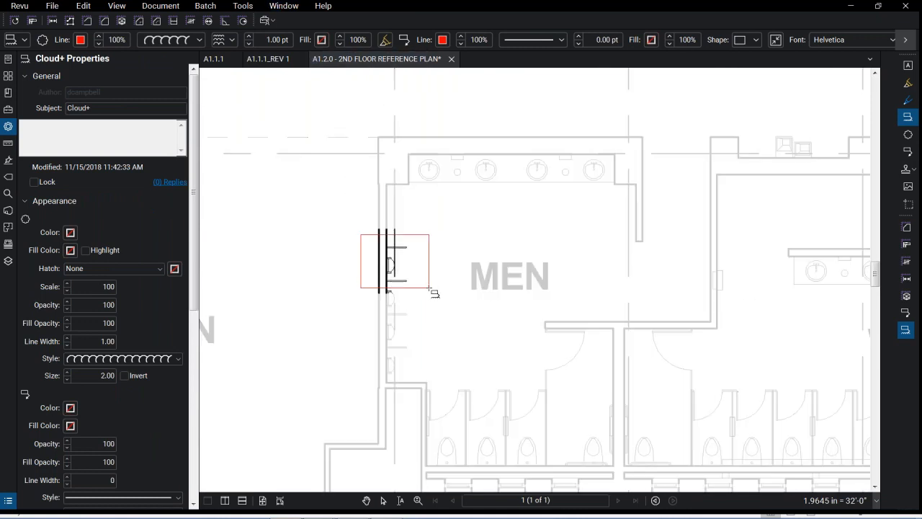
pyautogui.hscroll(-5, 576, 216)
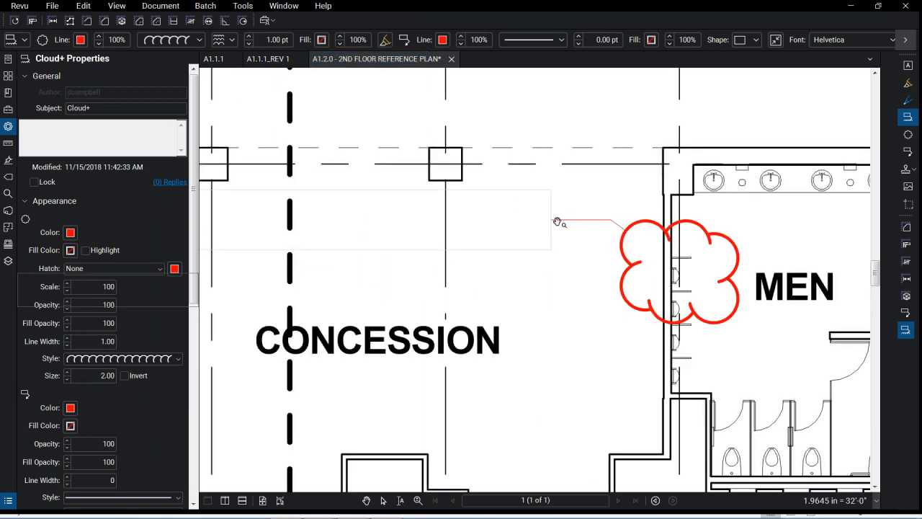
# Place the cloud callout's text box in the concession area, enter "Change order", and autosize the box to its text
pyautogui.click(552, 219)
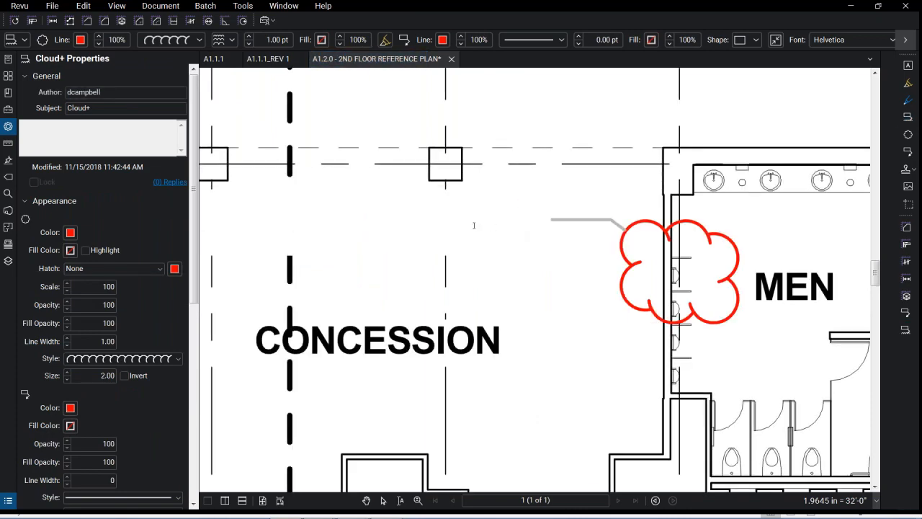
pyautogui.scroll(-2, 405, 213)
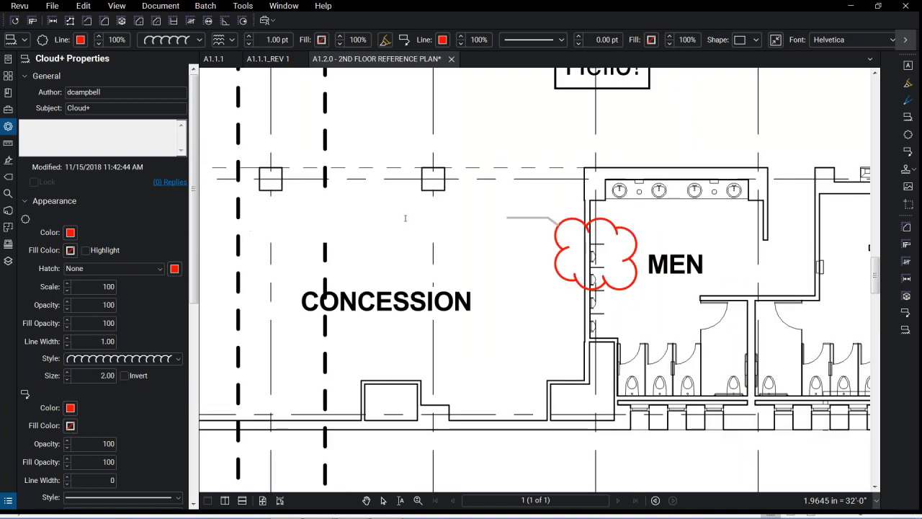
pyautogui.write('Change order')
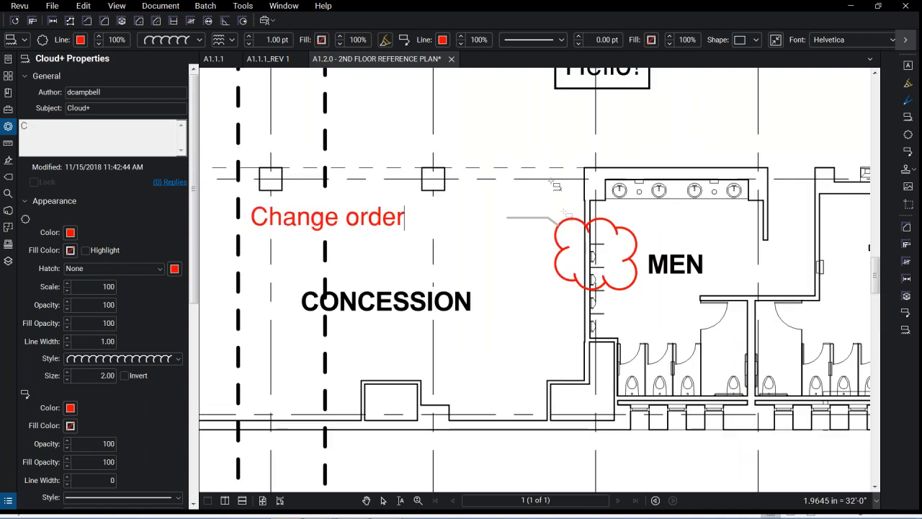
pyautogui.click(568, 216)
pyautogui.click(574, 233)
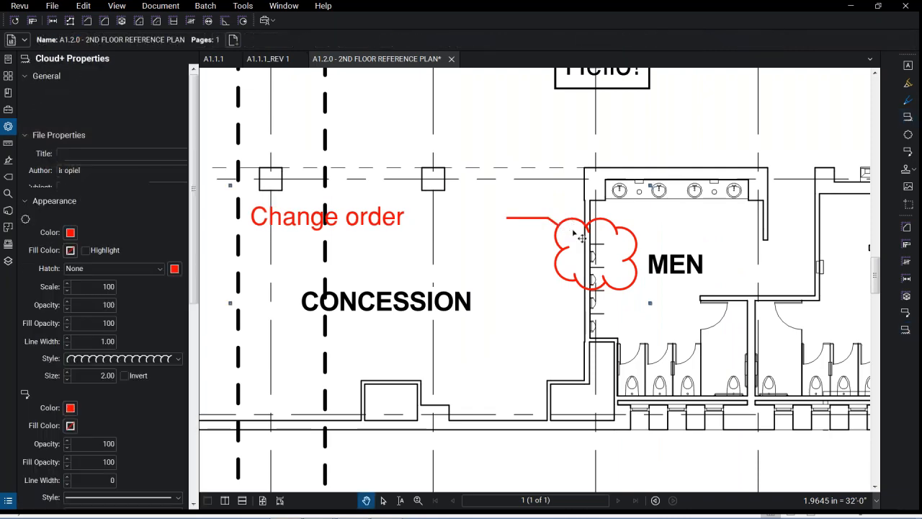
pyautogui.rightClick(386, 217)
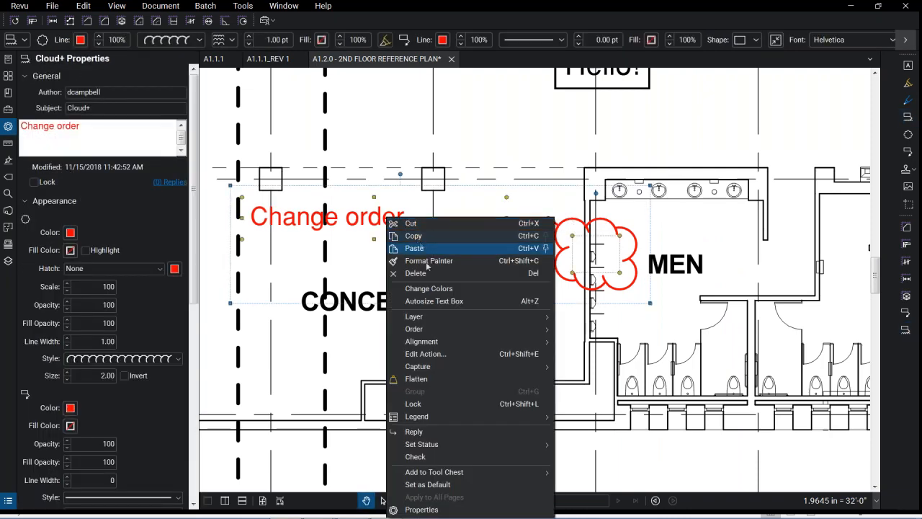
pyautogui.click(448, 302)
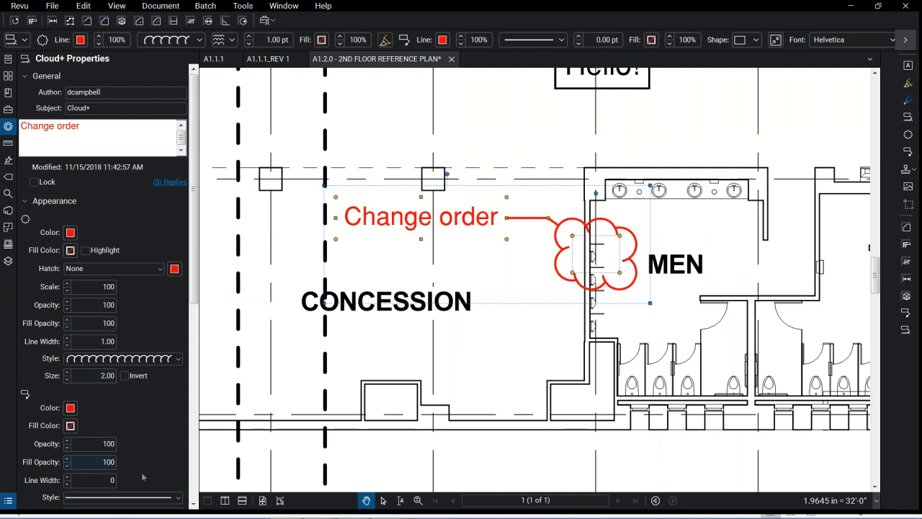
# Set the "Change order" callout's line width to 1.00 and its cloud shape option to Rectangle
pyautogui.click(70, 479)
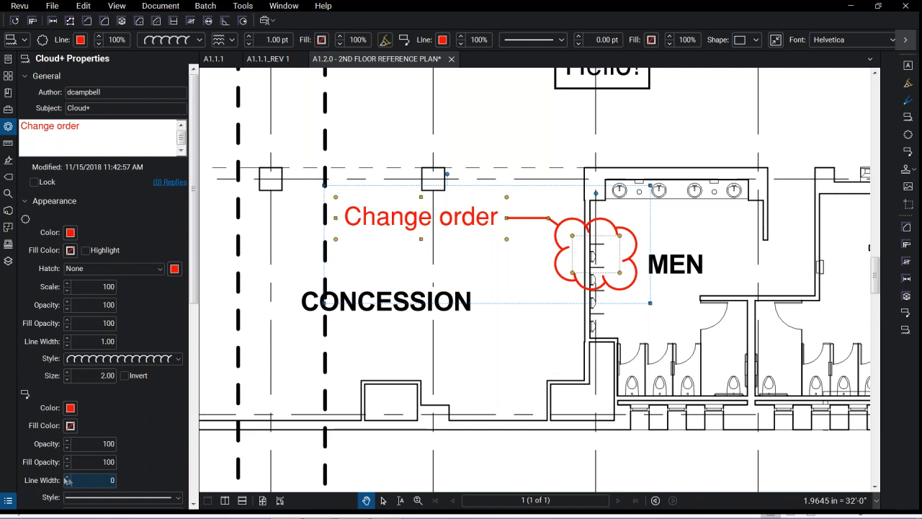
pyautogui.click(67, 477)
pyautogui.click(67, 477)
pyautogui.click(67, 477)
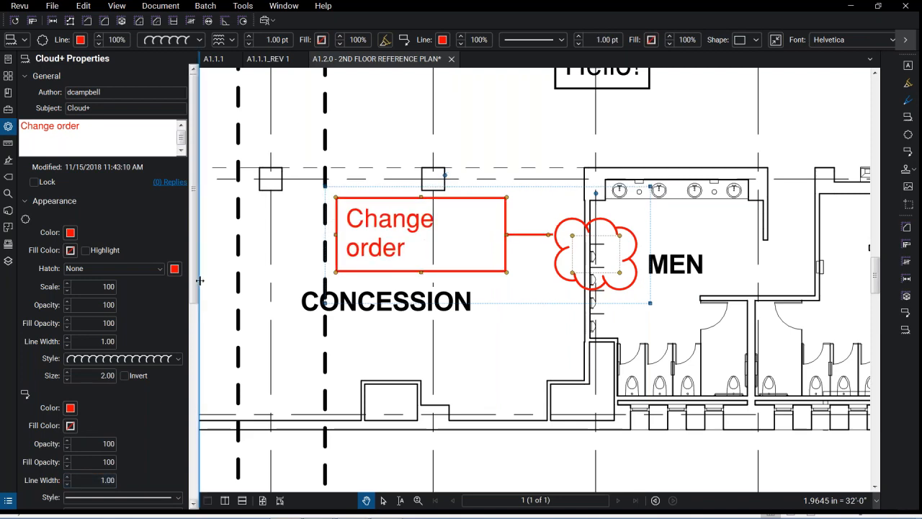
pyautogui.scroll(-3, 191, 396)
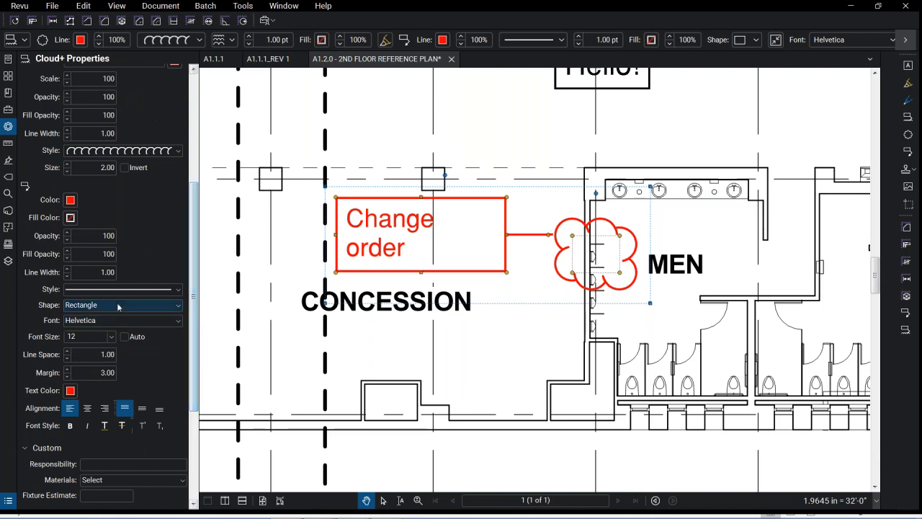
pyautogui.click(119, 305)
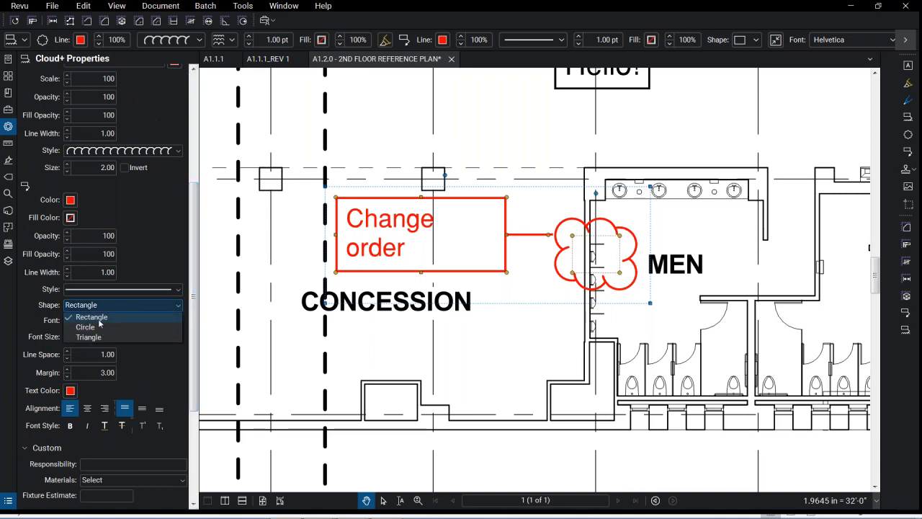
pyautogui.click(98, 318)
# Widen the "Change order" text box so the text fits on one line, and autosize the box around it
pyautogui.rightClick(427, 237)
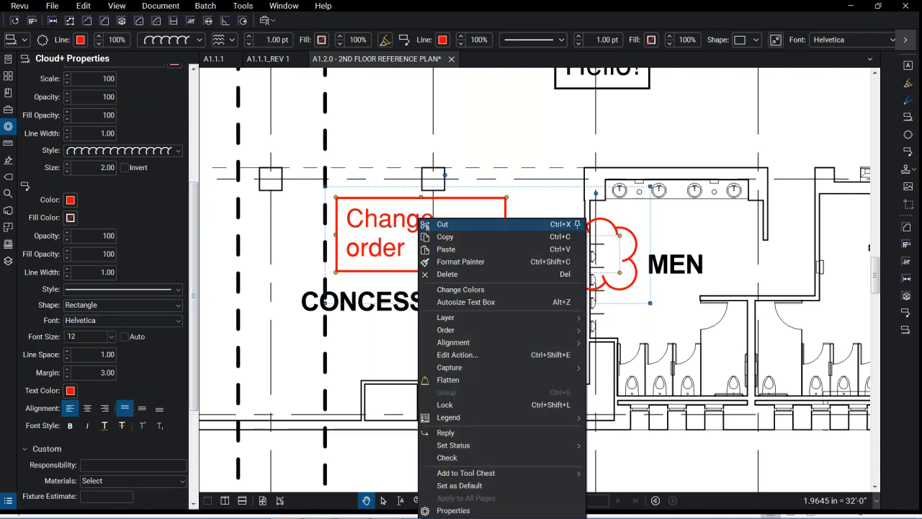
pyautogui.click(489, 304)
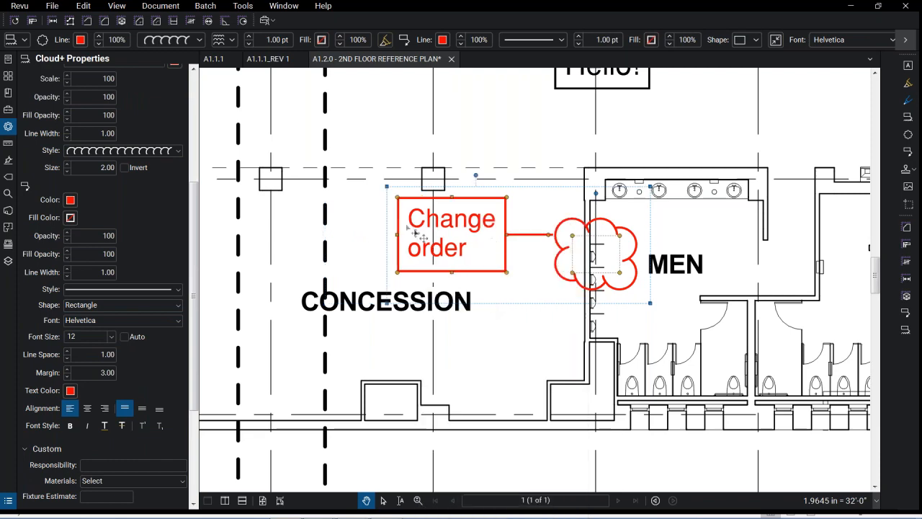
pyautogui.moveTo(398, 235); pyautogui.dragTo(321, 235)
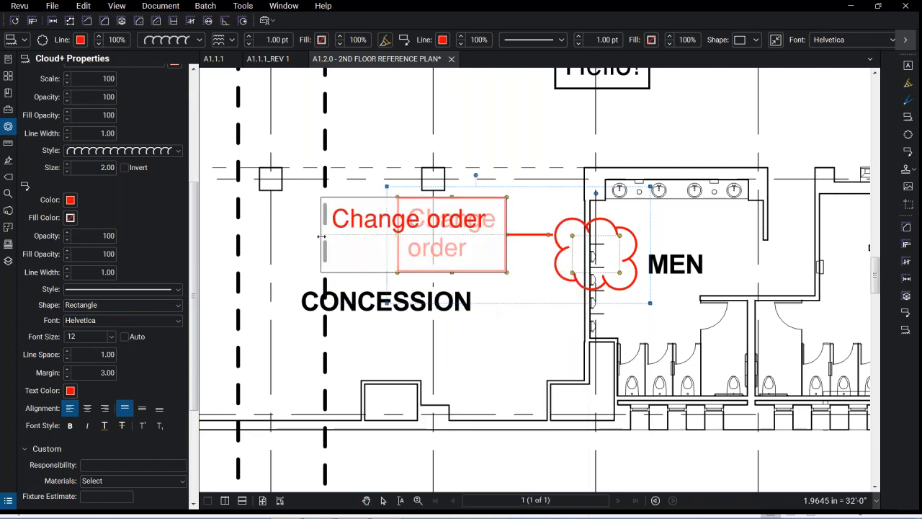
pyautogui.rightClick(417, 218)
pyautogui.click(477, 306)
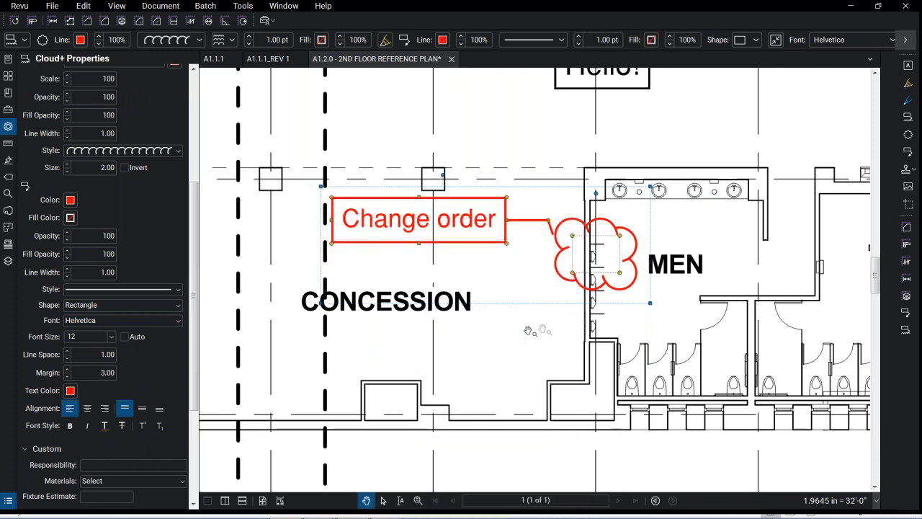
pyautogui.click(527, 323)
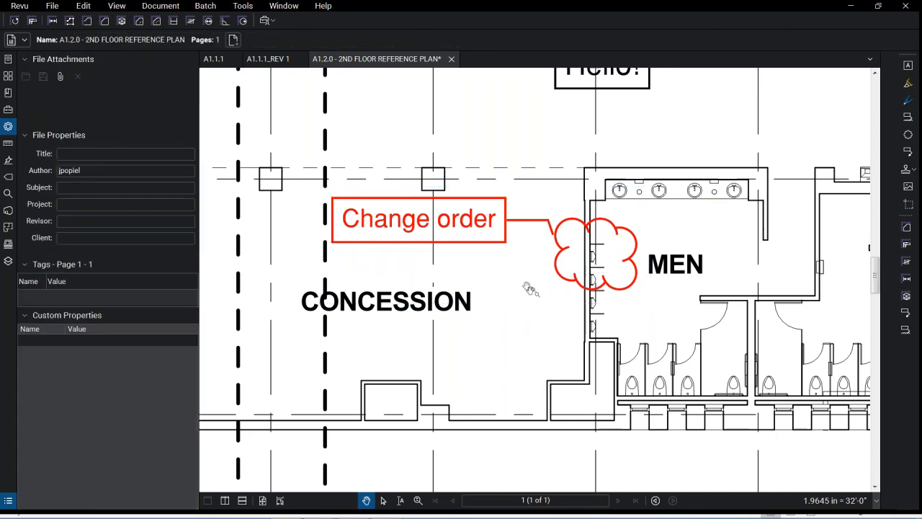
# Draw a second Cloud+ markup around the wall between the MEN and WOMEN rooms, just below the circulation area
pyautogui.scroll(-3, 546, 269)
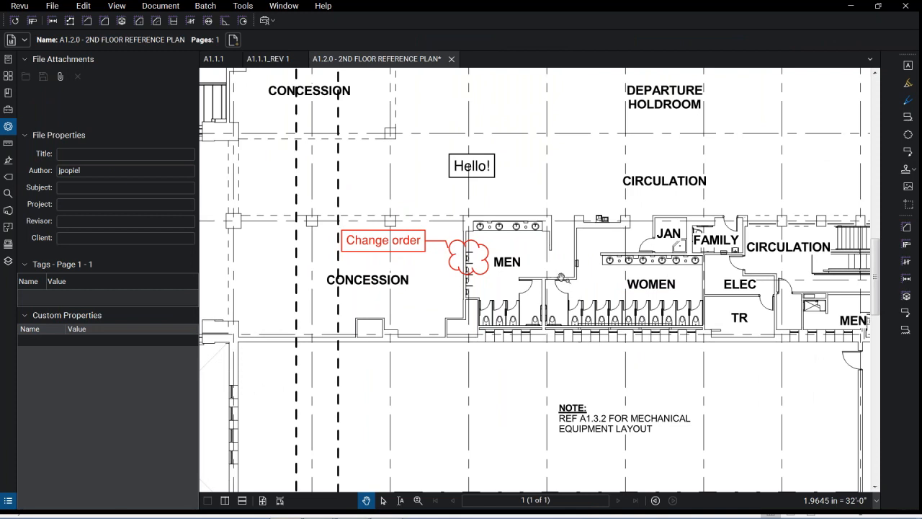
pyautogui.click(291, 8)
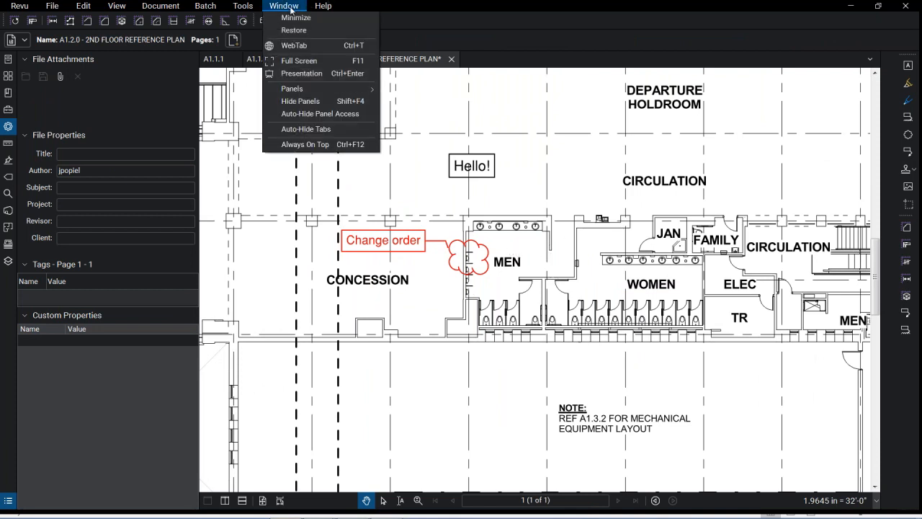
pyautogui.click(378, 94)
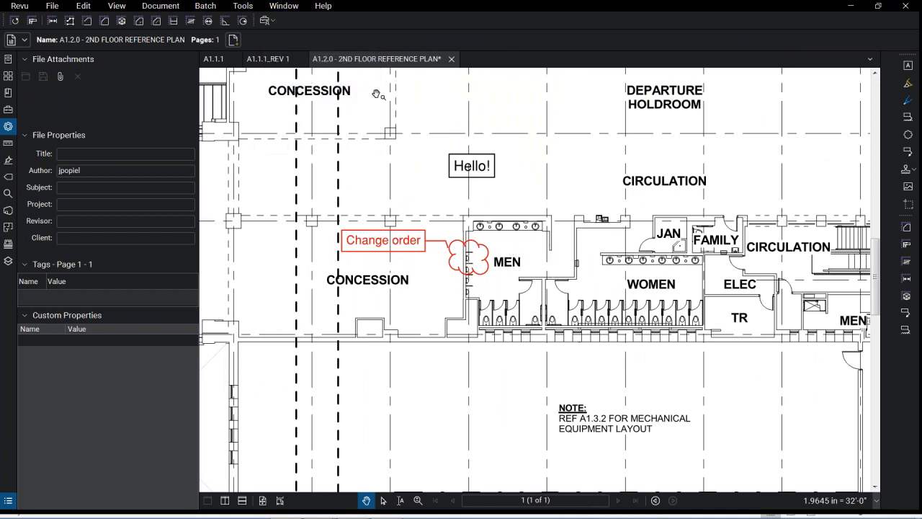
pyautogui.click(242, 7)
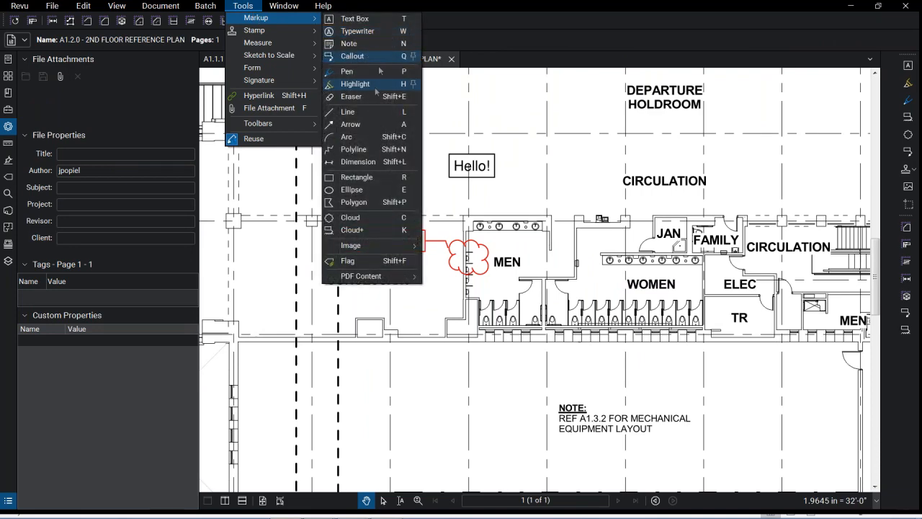
pyautogui.click(382, 229)
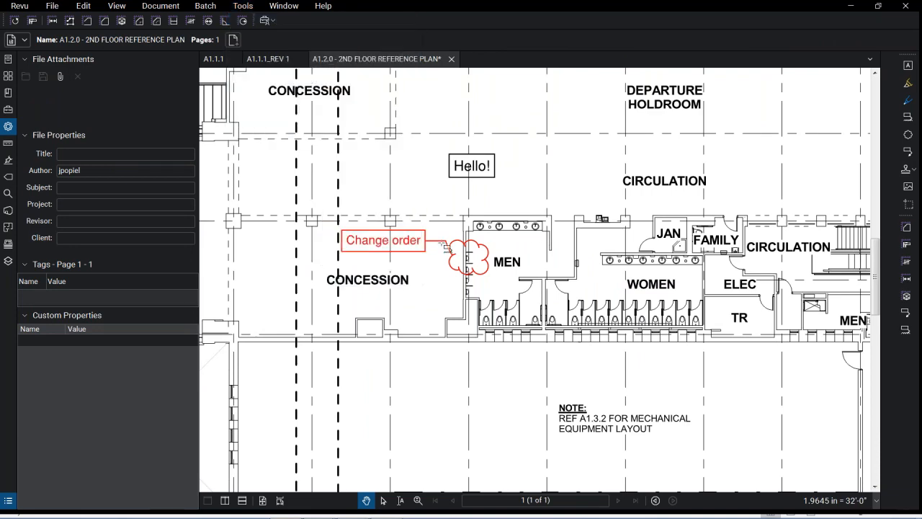
pyautogui.scroll(1, 574, 217)
pyautogui.scroll(3, 574, 217)
pyautogui.moveTo(566, 198); pyautogui.dragTo(611, 280)
pyautogui.moveTo(566, 169); pyautogui.dragTo(501, 275)
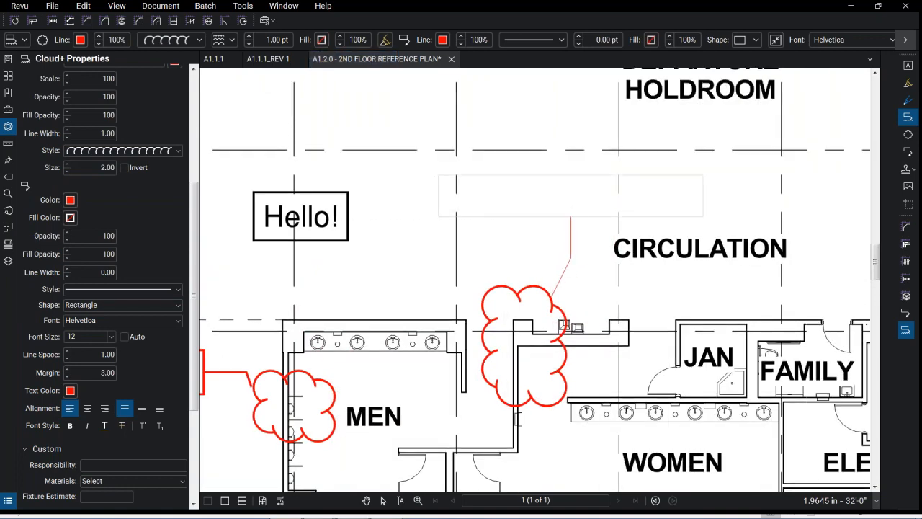
# Place the new cloud's text box above it and enter "Huge crack in drywall-FIX!"
pyautogui.click(570, 218)
pyautogui.write('Huge')
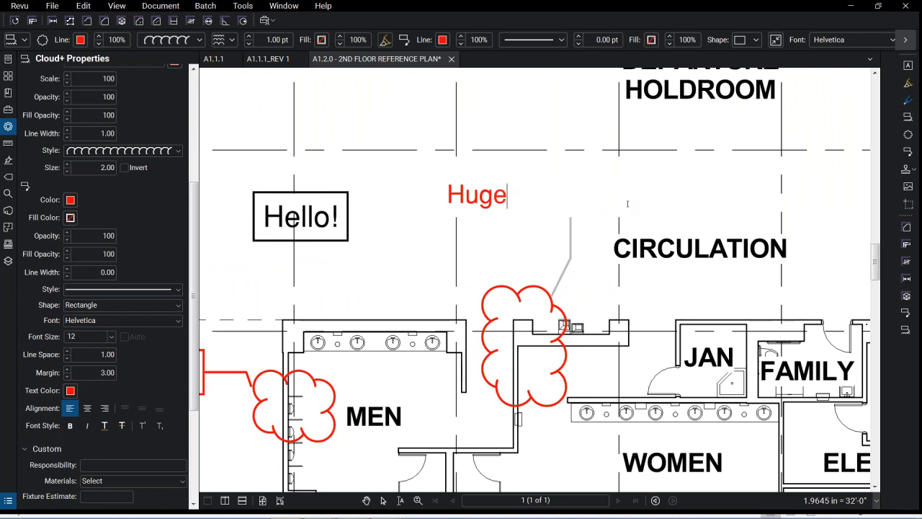
pyautogui.write(' crack in')
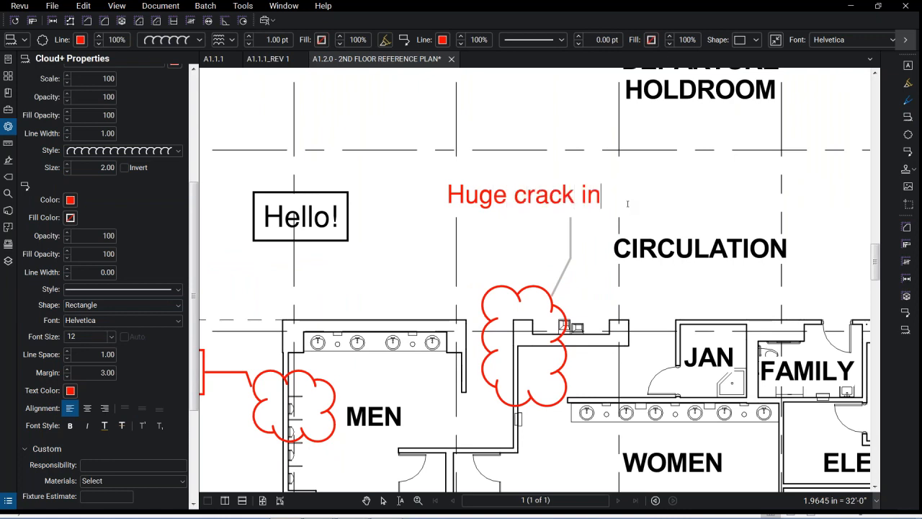
pyautogui.write(' drywall')
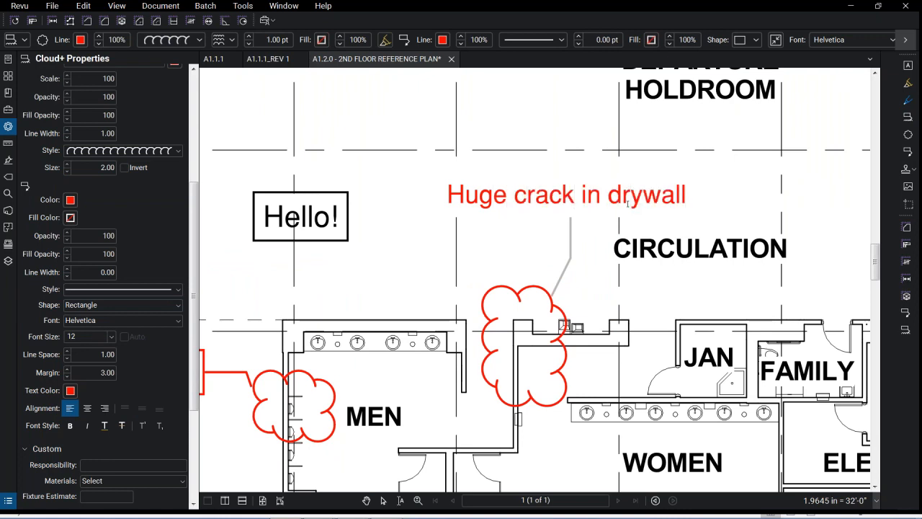
pyautogui.write('-FIX!')
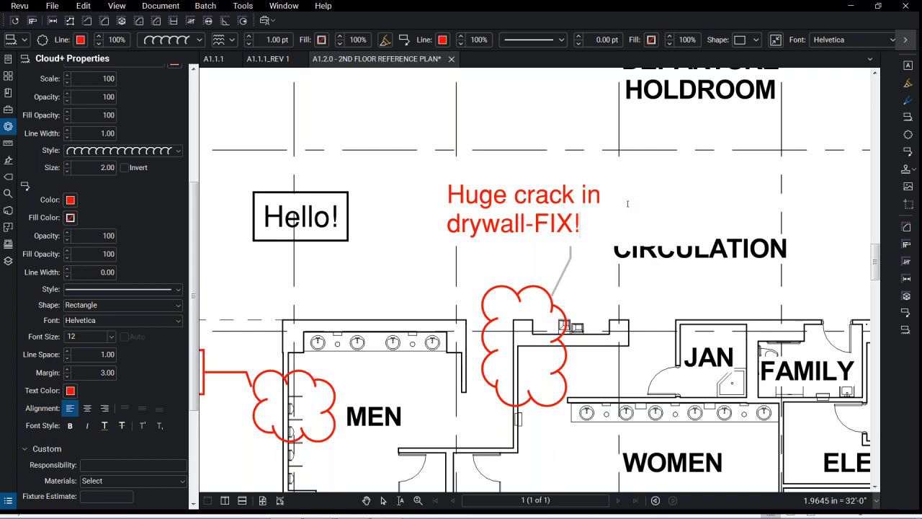
pyautogui.click(658, 193)
pyautogui.click(727, 198)
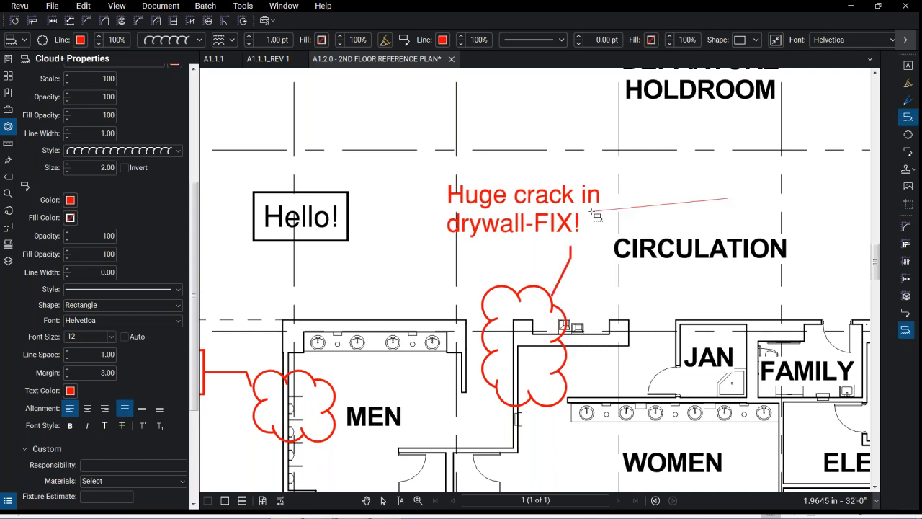
pyautogui.press('Escape')
# Autosize the drywall crack text box and set the callout's line width to 1.00
pyautogui.rightClick(565, 219)
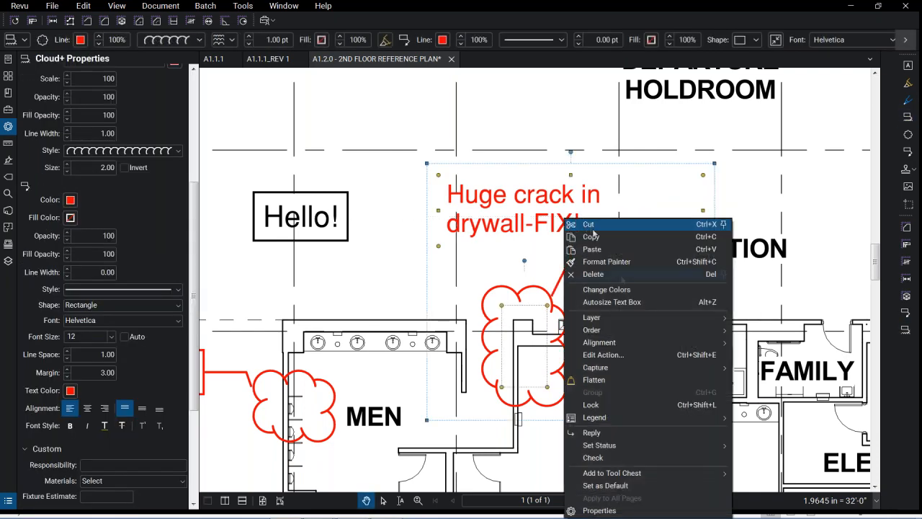
pyautogui.click(637, 303)
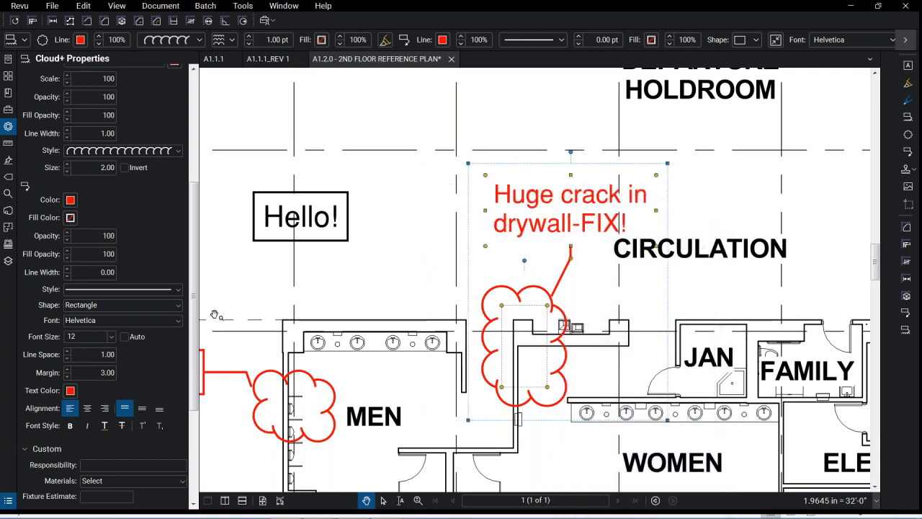
pyautogui.scroll(-2, 192, 357)
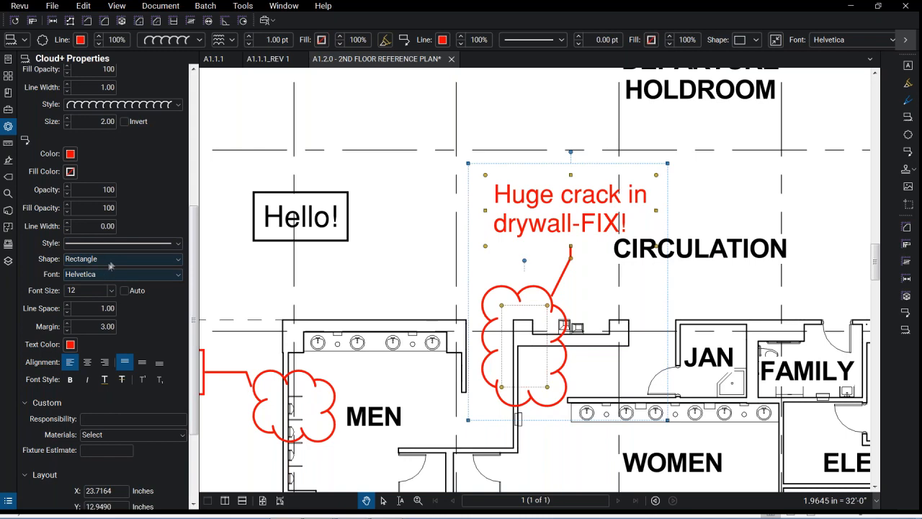
pyautogui.click(110, 260)
pyautogui.click(110, 272)
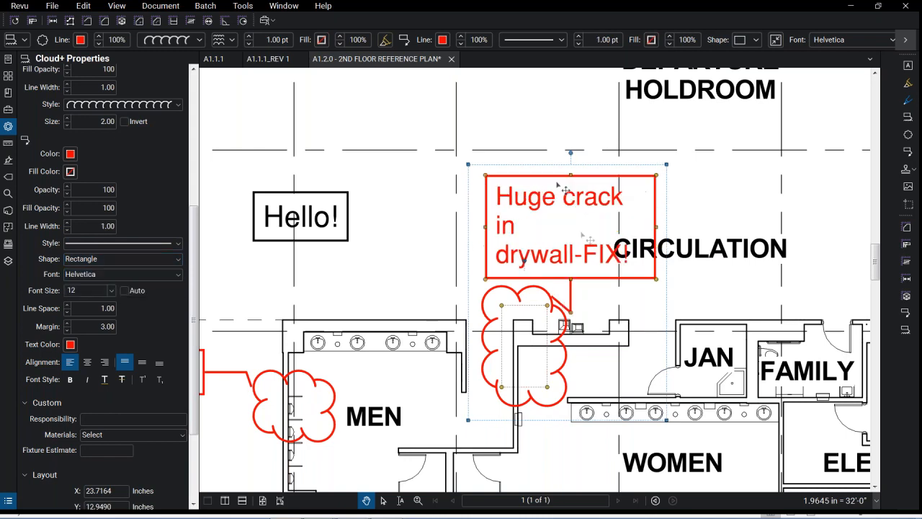
# Widen the drywall crack text box so the text fits on two lines, and autosize the box around it
pyautogui.click(658, 229)
pyautogui.doubleClick(656, 228)
pyautogui.click(656, 227)
pyautogui.moveTo(656, 227); pyautogui.dragTo(690, 227)
pyautogui.rightClick(623, 218)
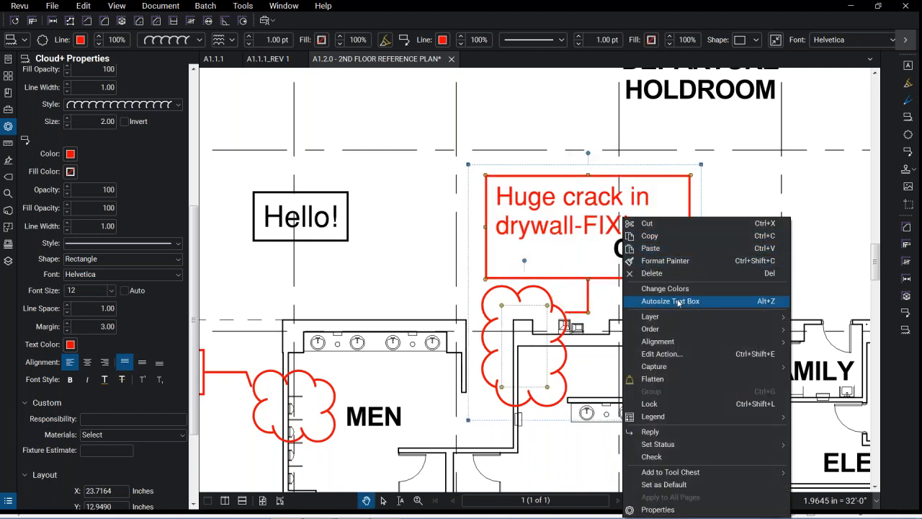
pyautogui.click(669, 301)
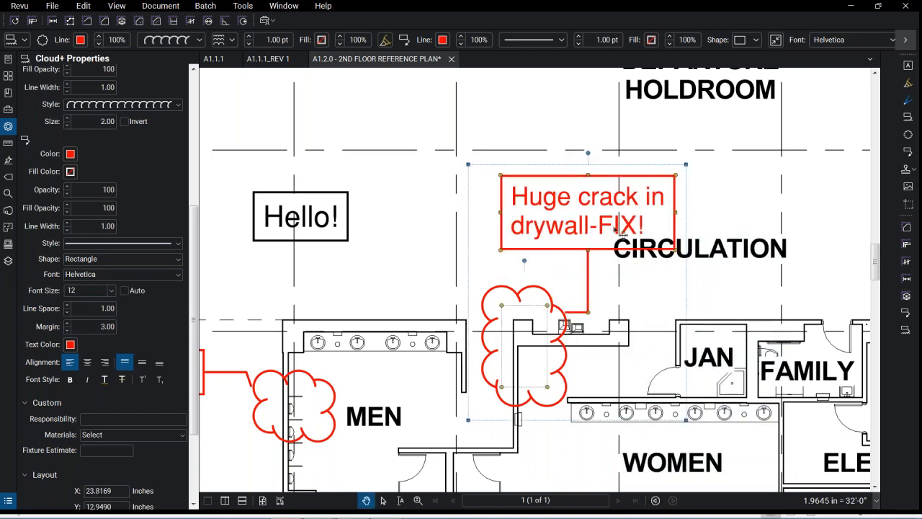
pyautogui.press('Escape')
# Attach the WallIssue 002 and WallIssue 003 images from the BCT Student Files Images folder as captures to the drywall crack callout
pyautogui.click(572, 224)
pyautogui.rightClick(574, 219)
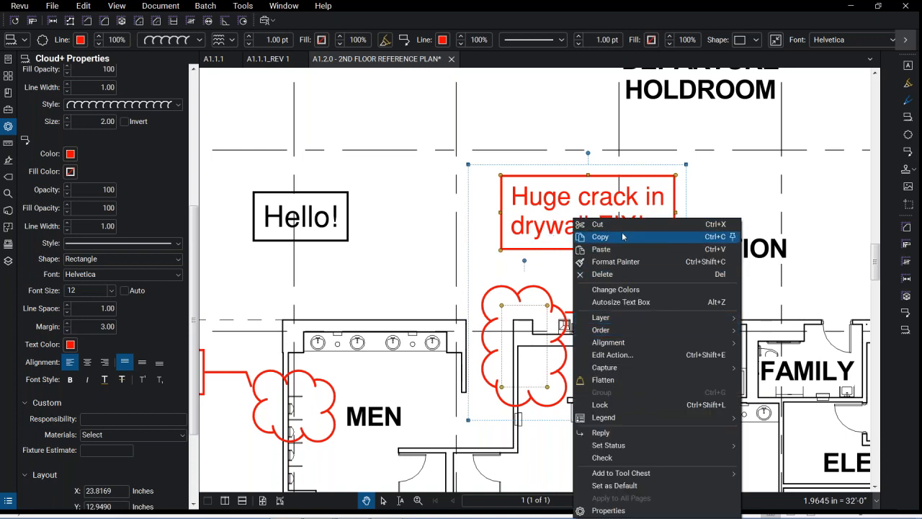
pyautogui.moveTo(654, 368)
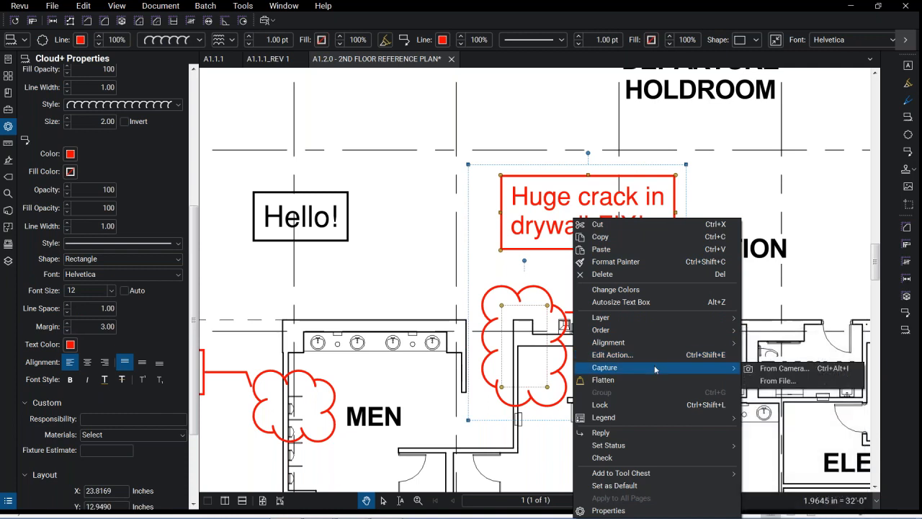
pyautogui.click(794, 381)
pyautogui.click(501, 364)
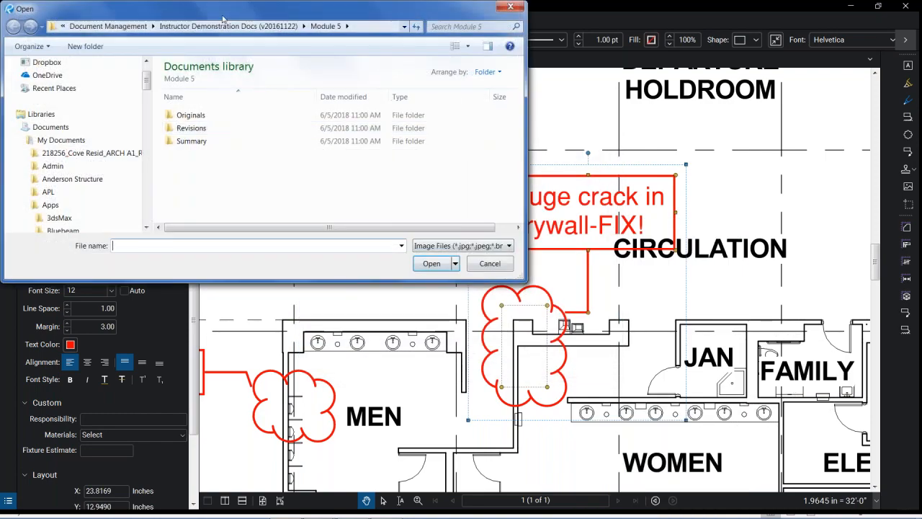
pyautogui.click(105, 27)
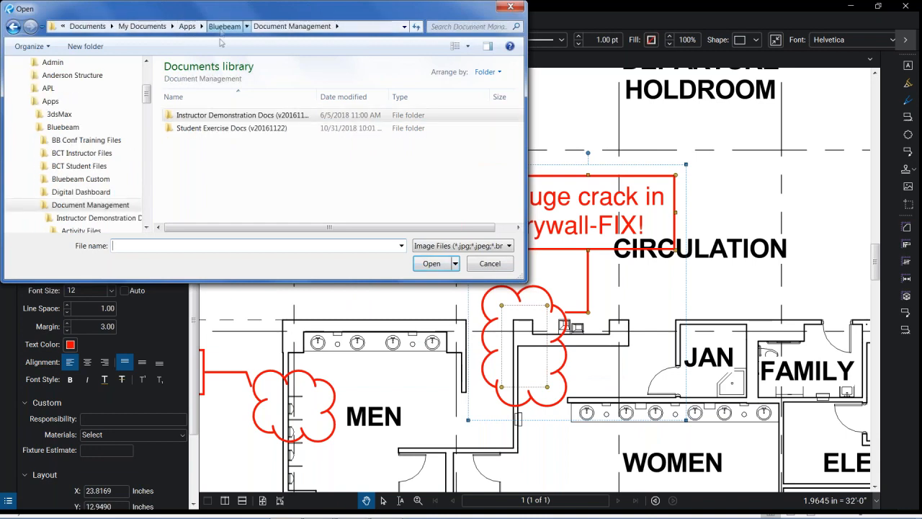
pyautogui.click(231, 26)
pyautogui.doubleClick(232, 141)
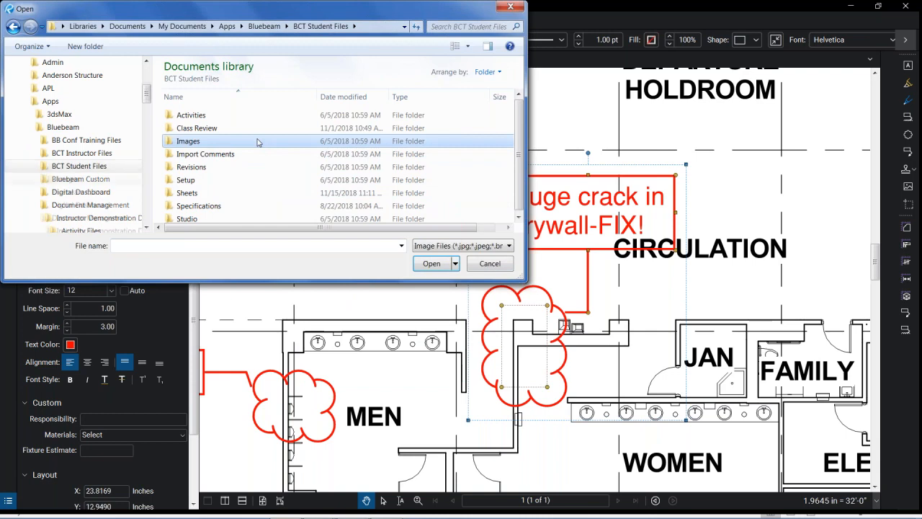
pyautogui.doubleClick(256, 141)
pyautogui.click(253, 170)
pyautogui.keyDown('shift'); pyautogui.click(237, 154); pyautogui.keyUp('shift')
pyautogui.click(439, 265)
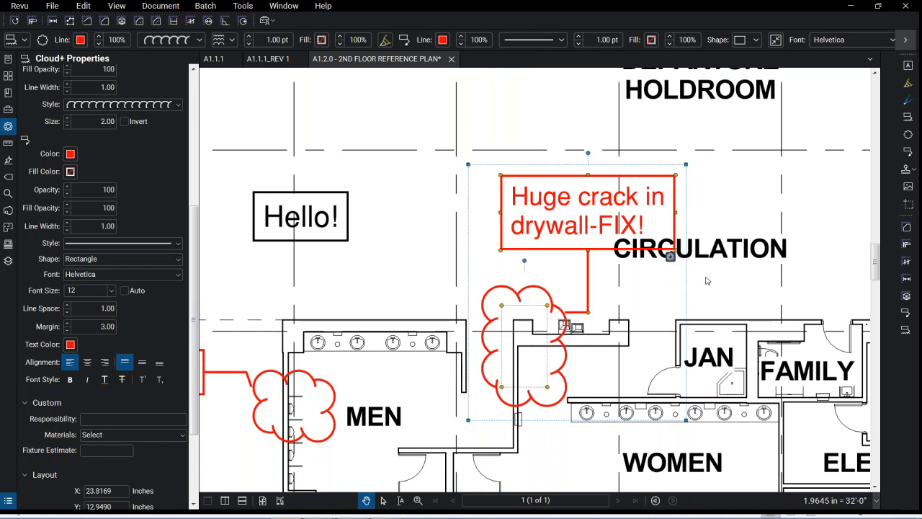
# View both captured wall photos attached to the drywall crack callout, and leave the markup deselected
pyautogui.moveTo(665, 259)
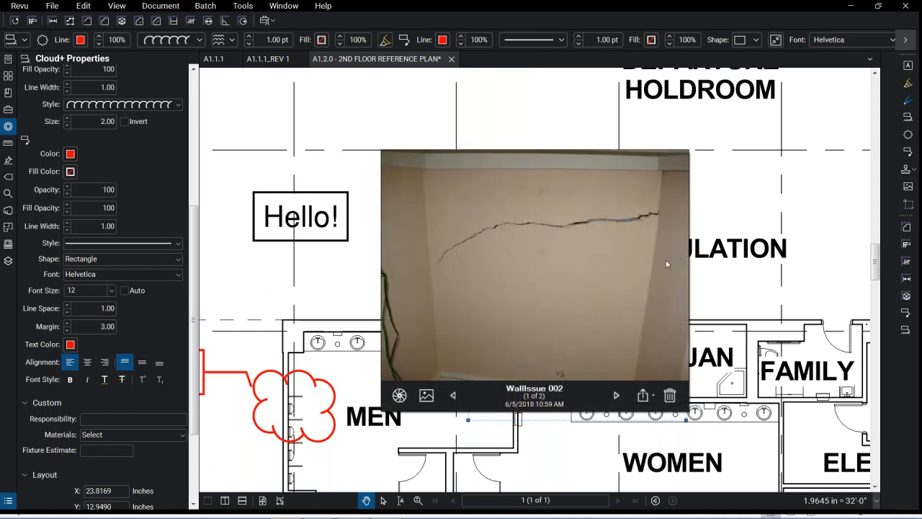
pyautogui.click(616, 395)
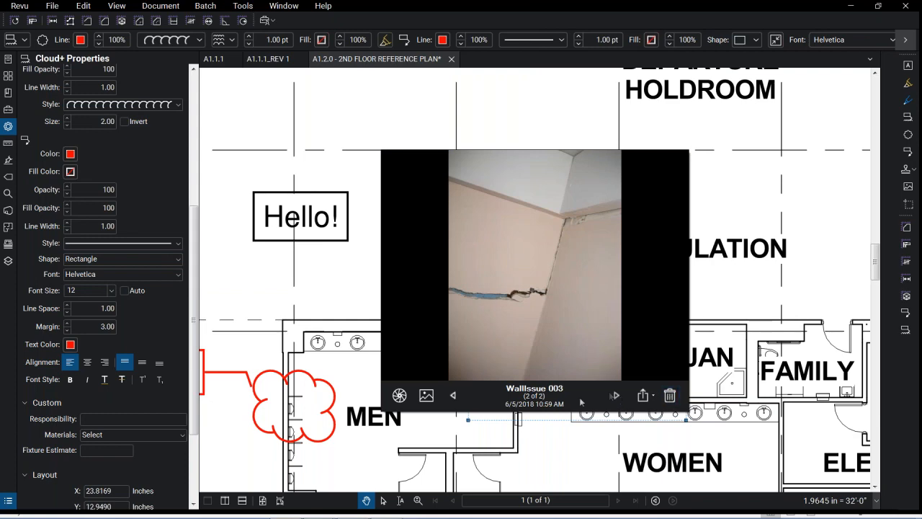
pyautogui.click(734, 196)
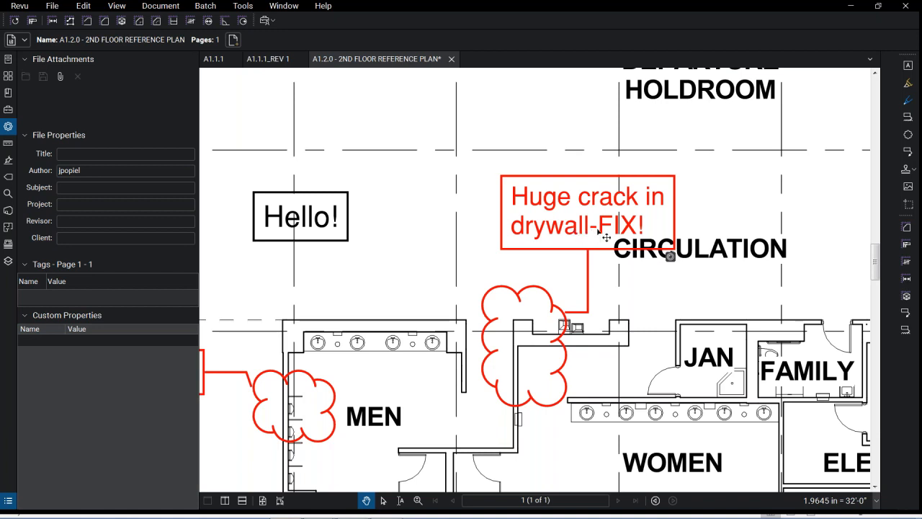
pyautogui.click(628, 247)
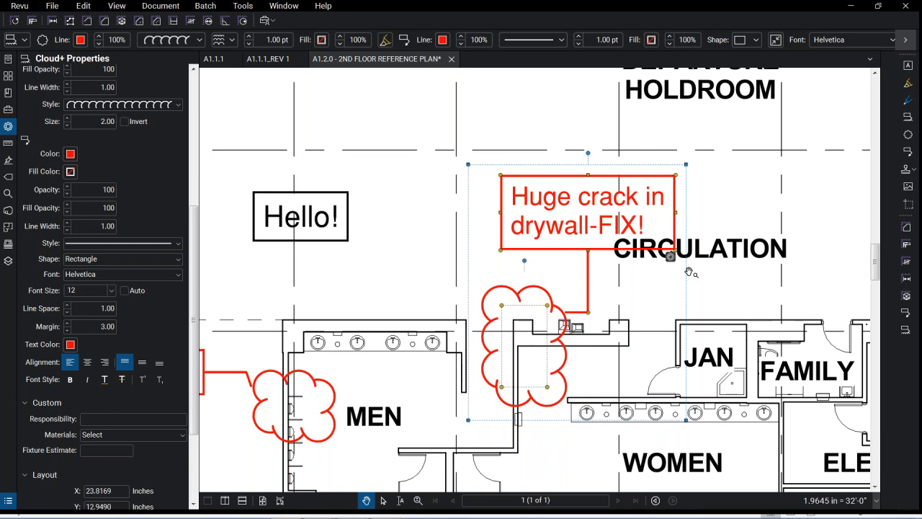
pyautogui.click(723, 289)
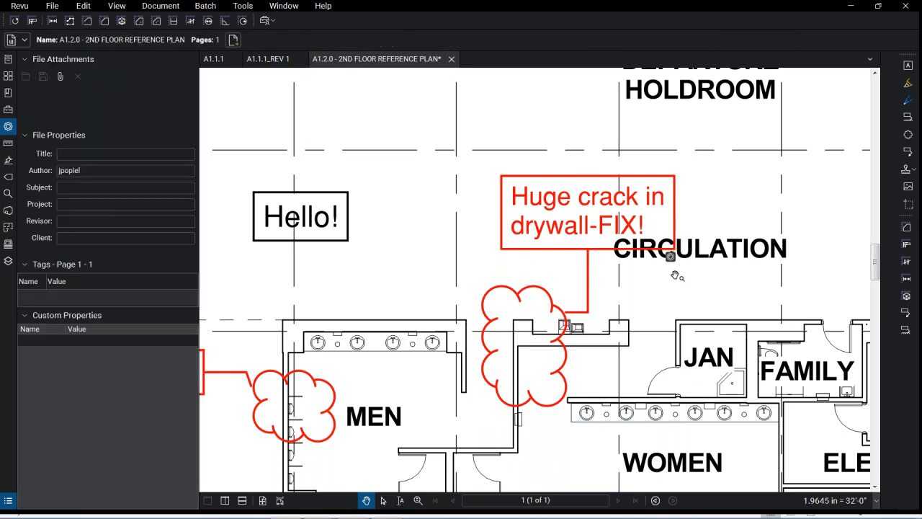
# Add a callout pointing into the MEN room, with its text box below the building reading "Refer to sheet a3.2"
pyautogui.scroll(-3, 569, 360)
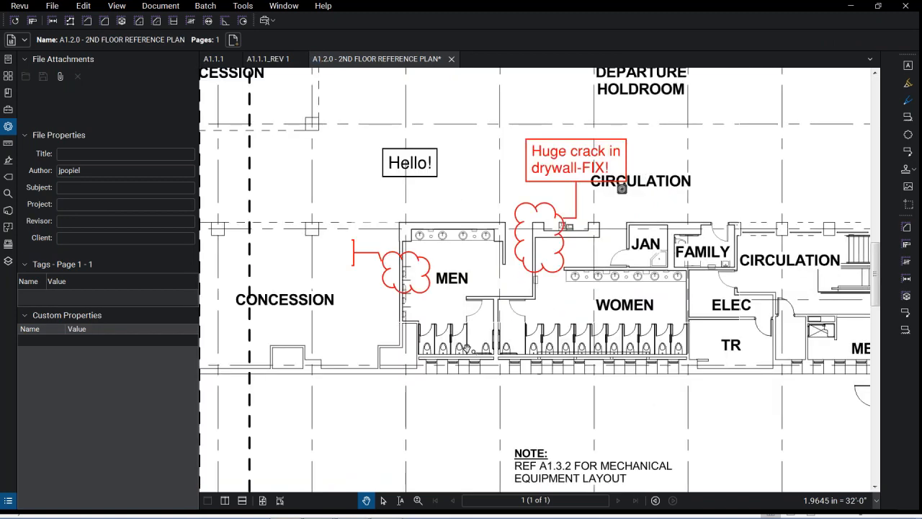
pyautogui.click(242, 6)
pyautogui.moveTo(248, 18)
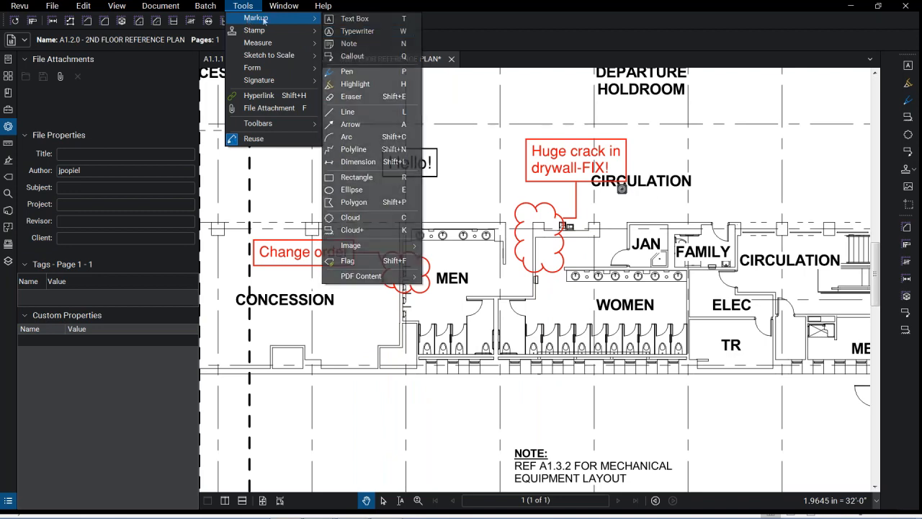
pyautogui.click(352, 56)
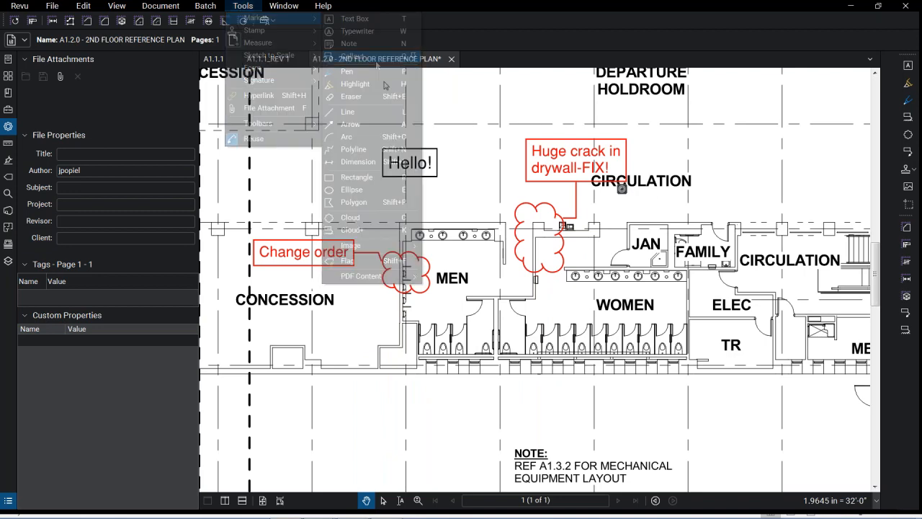
pyautogui.click(453, 307)
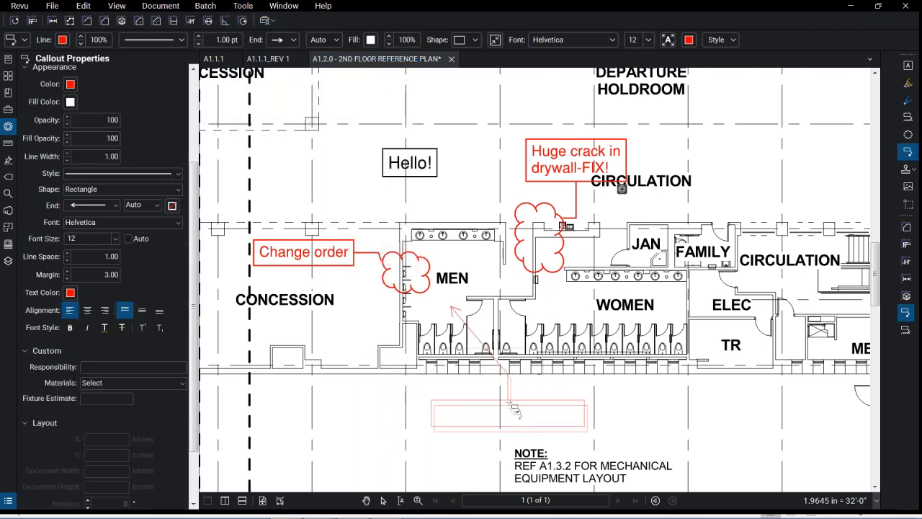
pyautogui.click(527, 423)
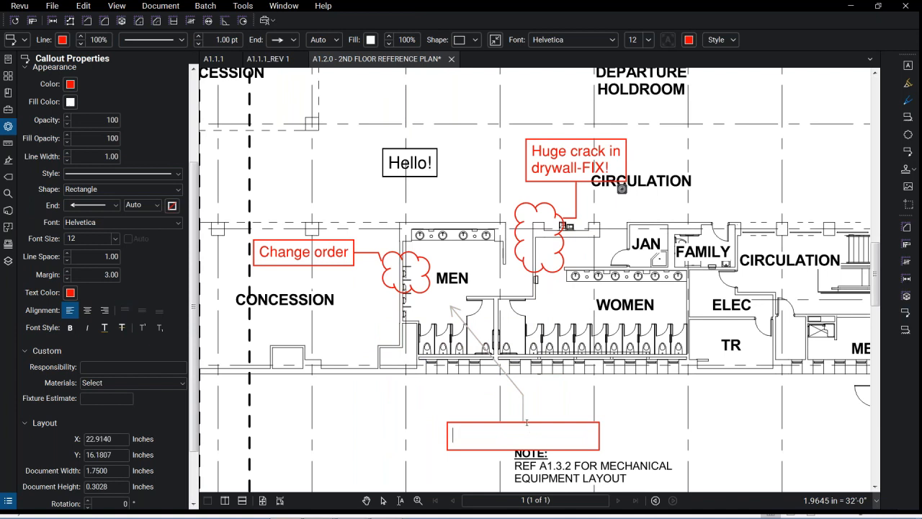
pyautogui.write('Re')
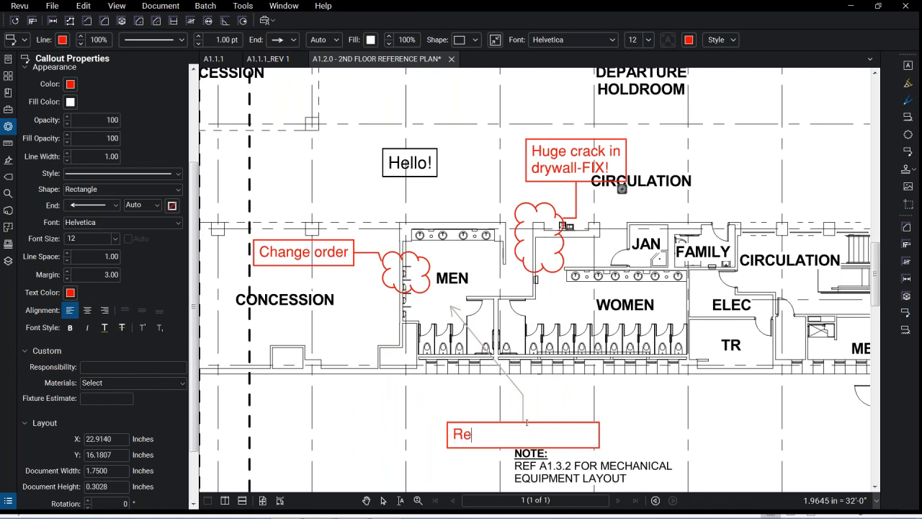
pyautogui.write('fer to shee')
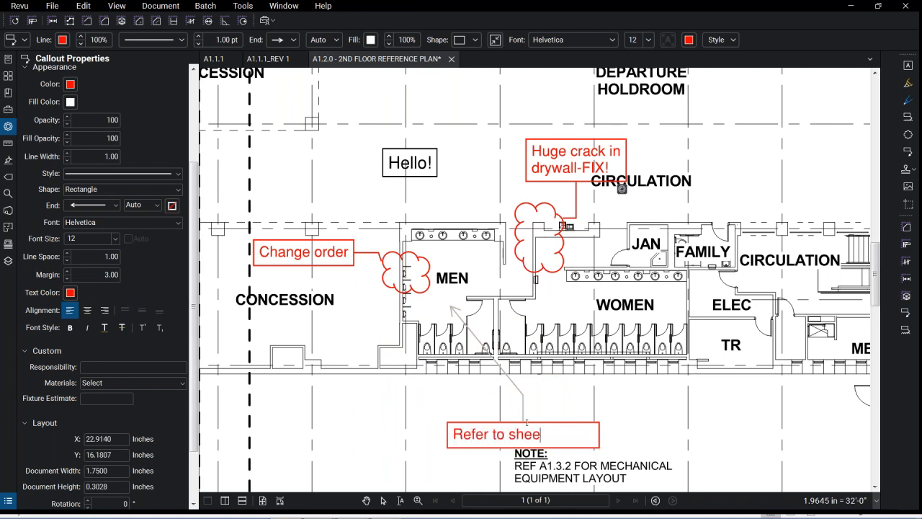
pyautogui.write('t a3.2')
pyautogui.click(627, 430)
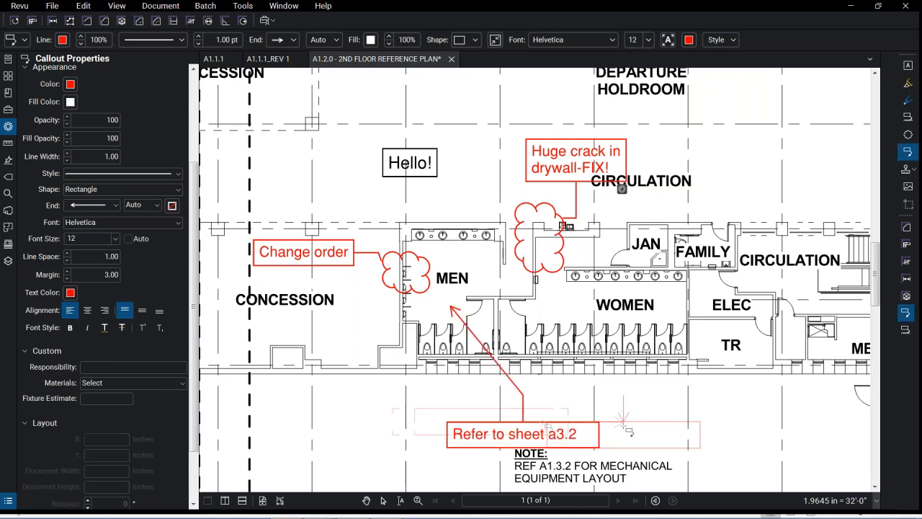
# Open the action settings of the "Refer to sheet a3.2" callout and move the dialog clear of it
pyautogui.click(557, 437)
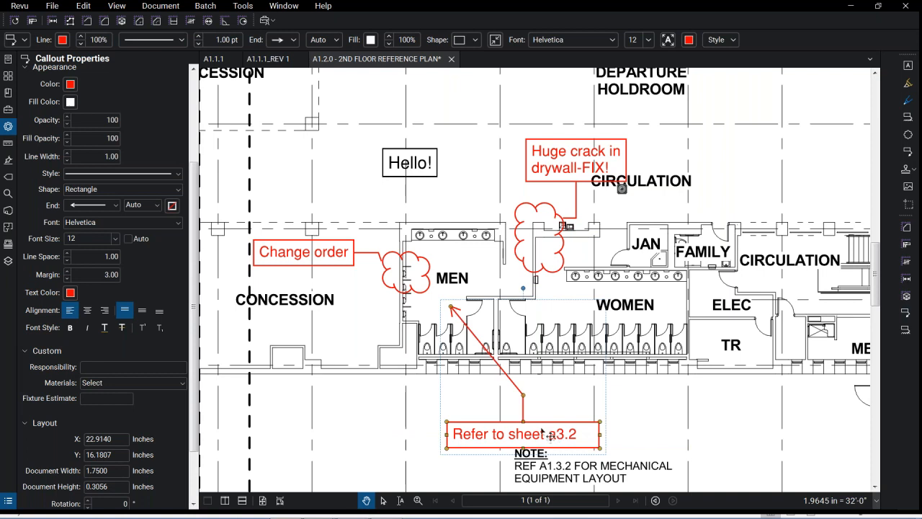
pyautogui.rightClick(511, 436)
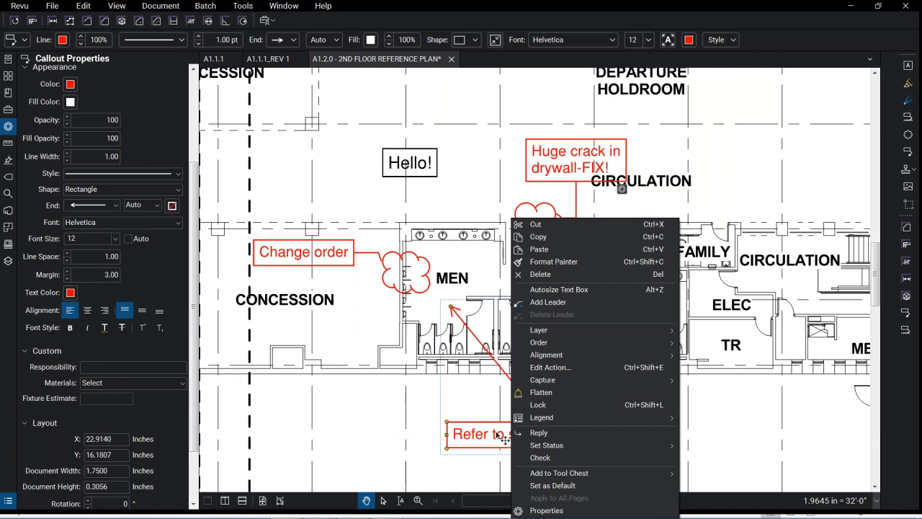
pyautogui.click(600, 367)
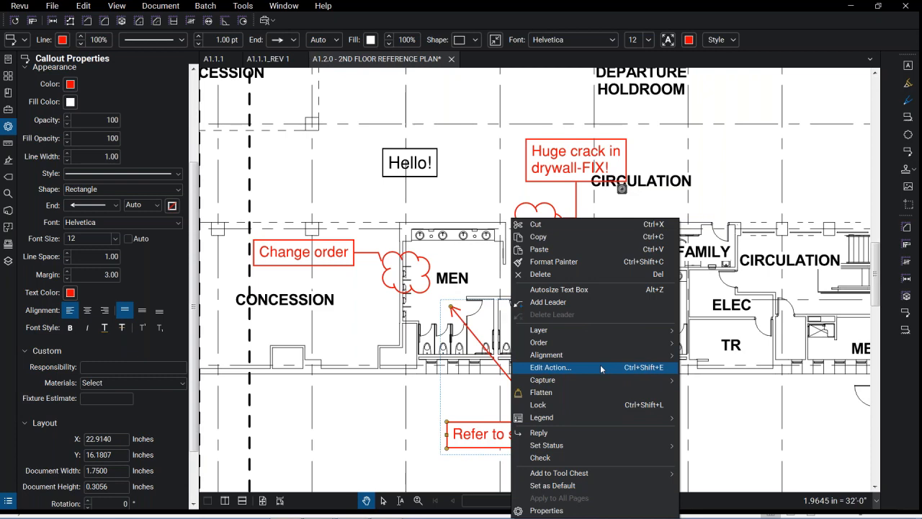
pyautogui.click(600, 367)
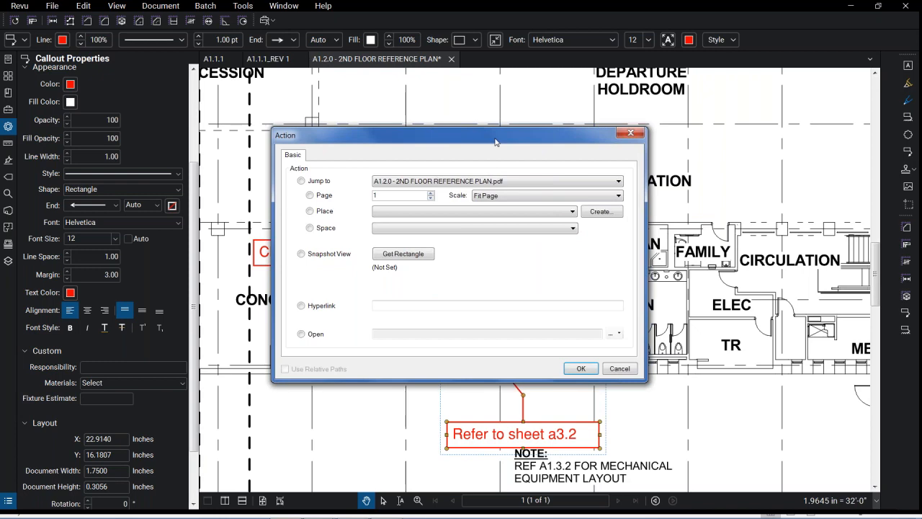
pyautogui.moveTo(476, 131); pyautogui.dragTo(400, 89)
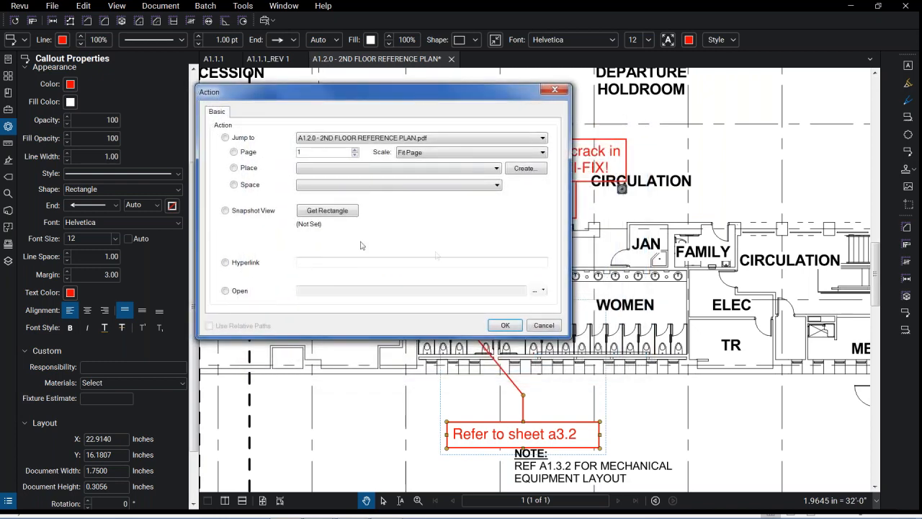
# Try Jump to as the callout's action and look through the open documents offered as its target
pyautogui.click(237, 142)
pyautogui.click(383, 137)
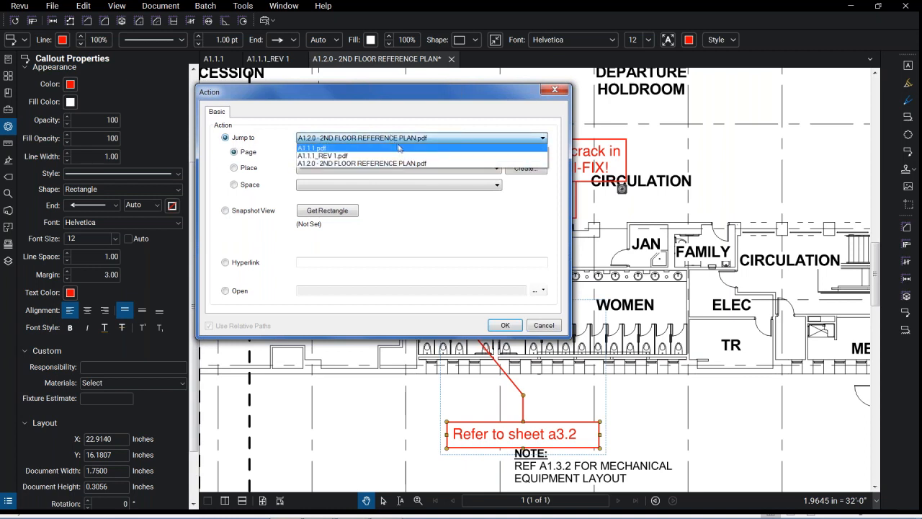
pyautogui.click(267, 146)
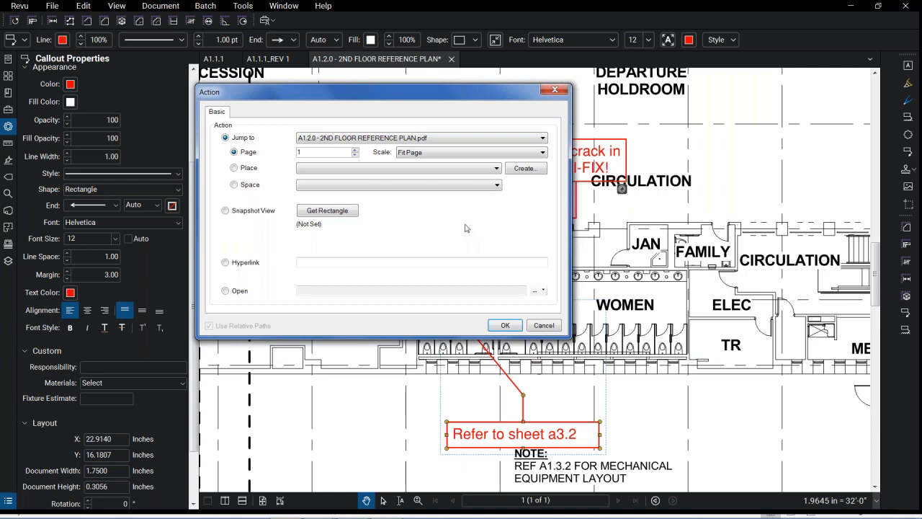
# Set the callout's action to a Snapshot View of a rectangle drawn around the ELEC room
pyautogui.click(248, 214)
pyautogui.click(505, 325)
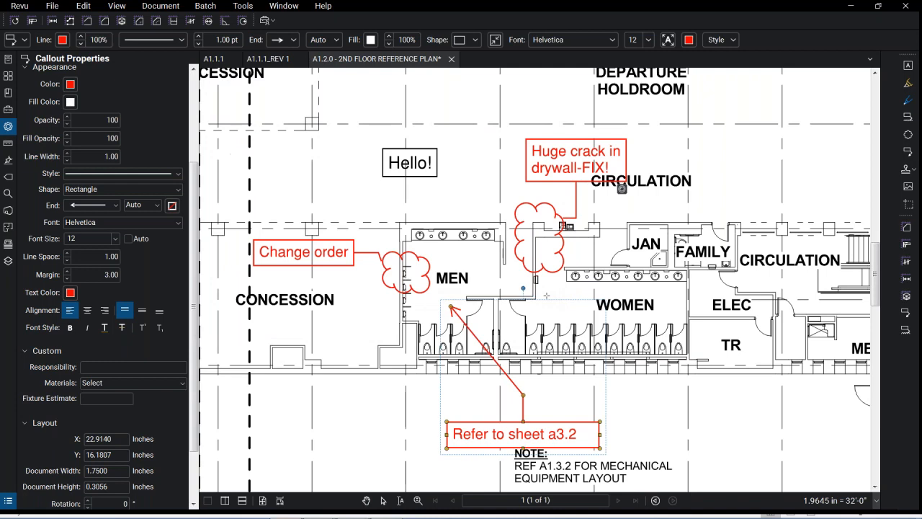
pyautogui.moveTo(680, 263); pyautogui.dragTo(787, 324)
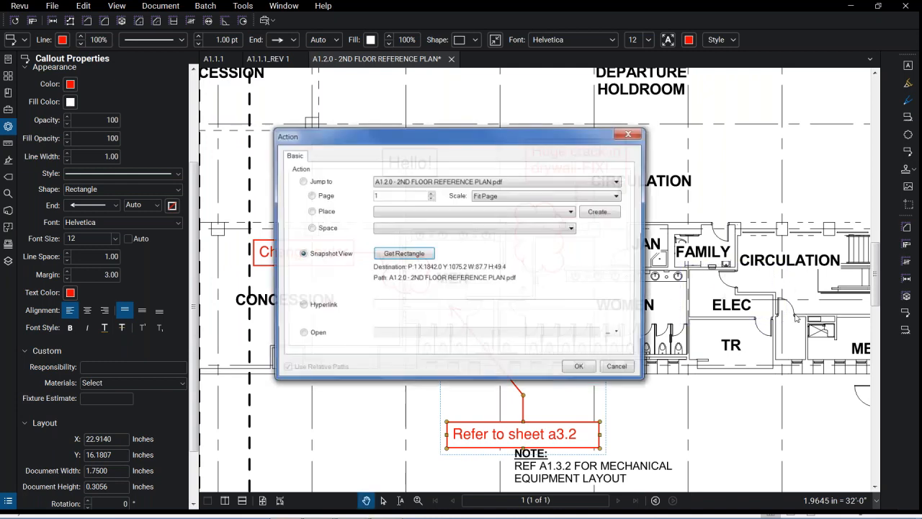
pyautogui.click(583, 369)
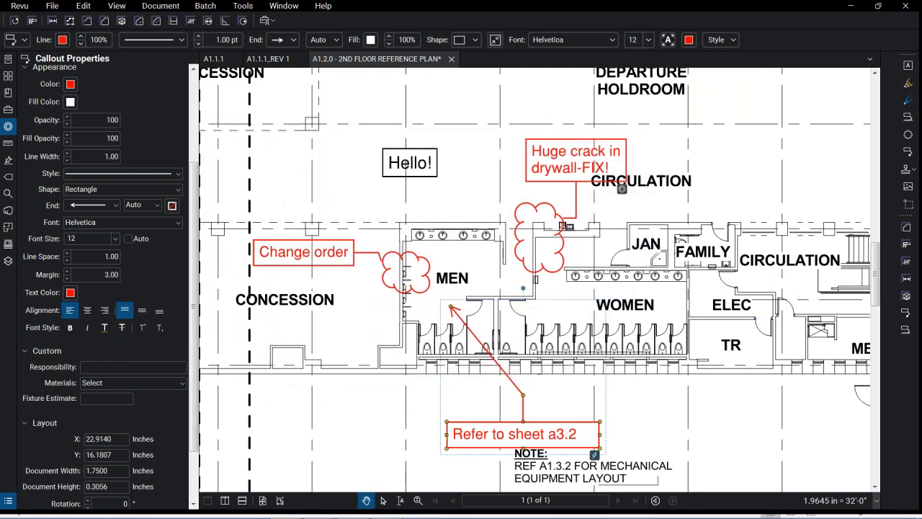
# Test the callout's action link to the ELEC room view, and return to the area around the callout
pyautogui.click(594, 455)
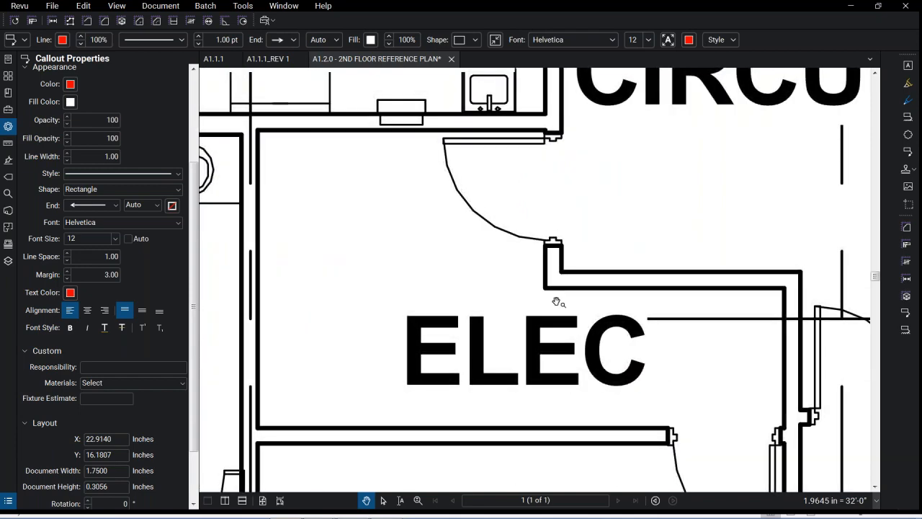
pyautogui.scroll(-5, 549, 304)
pyautogui.moveTo(549, 304); pyautogui.dragTo(572, 253)
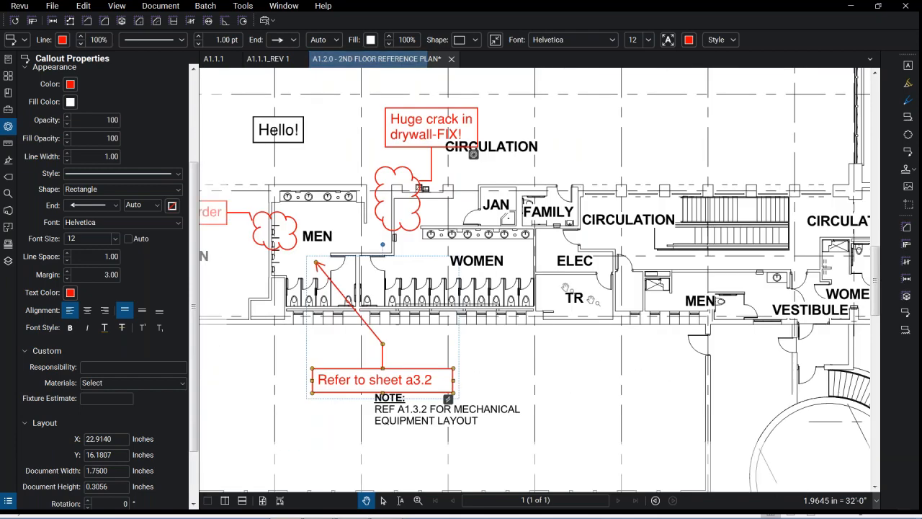
# Review the callout's action settings again, close them without changes, and deselect the callout
pyautogui.rightClick(419, 392)
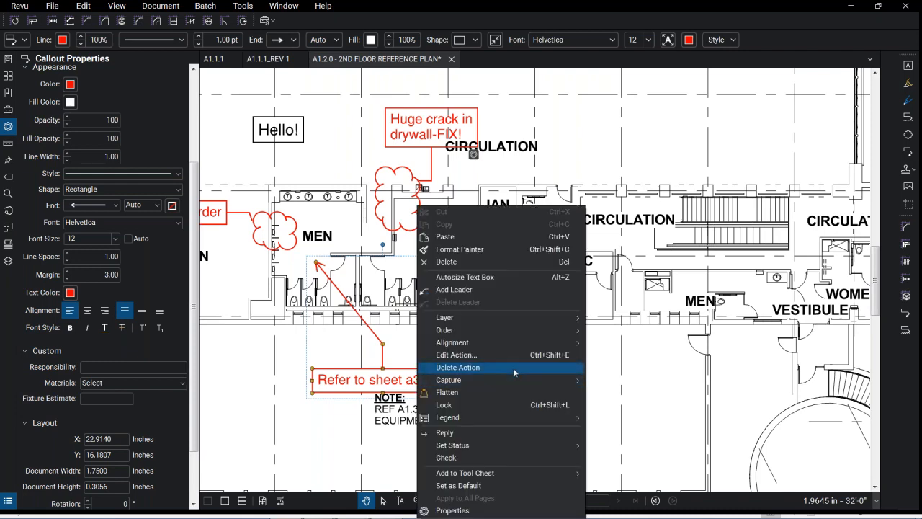
pyautogui.click(512, 354)
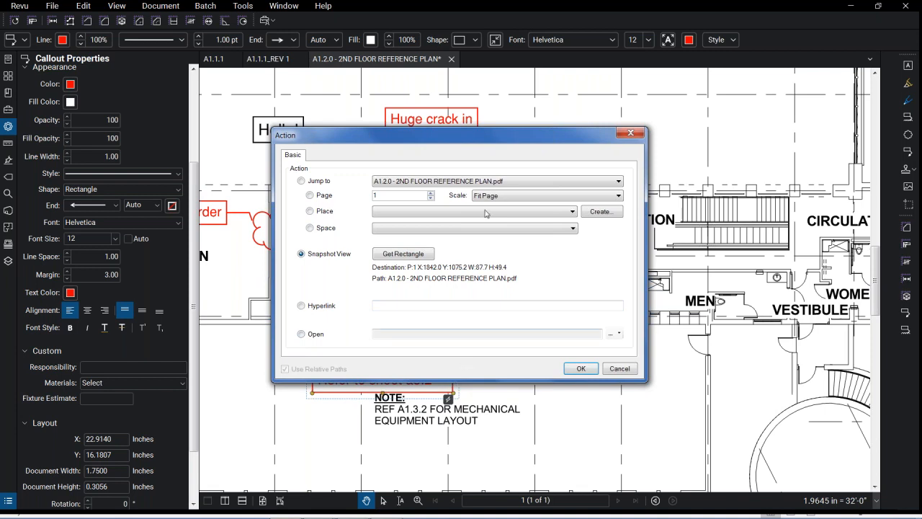
pyautogui.click(630, 133)
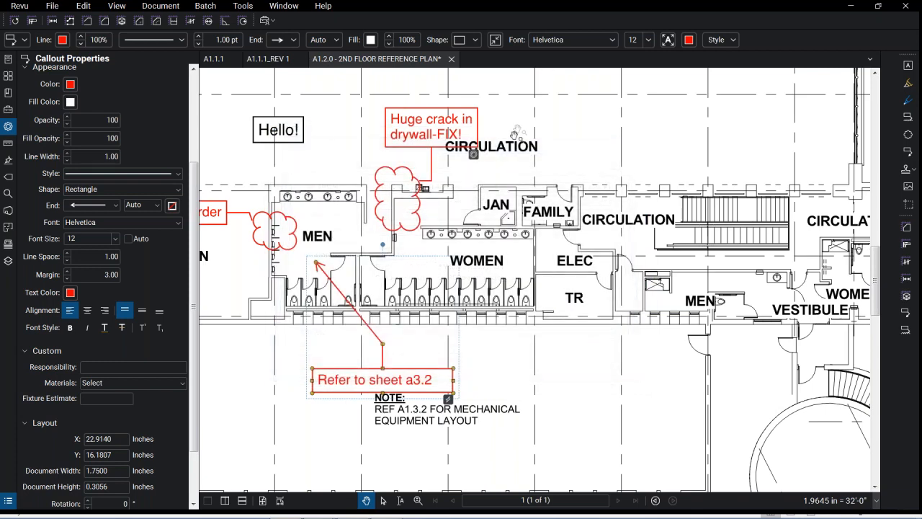
pyautogui.click(559, 123)
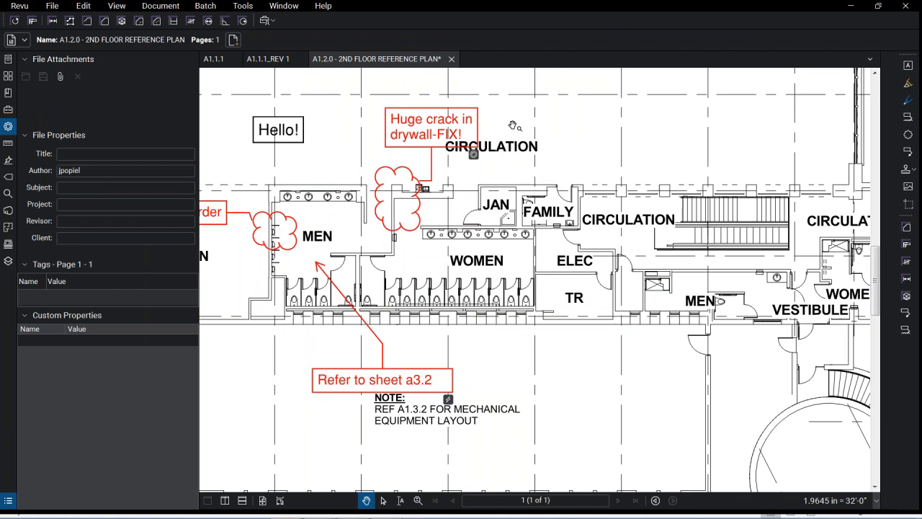
# Start a Line markup and look through its available line styles, including the custom ones, without choosing one
pyautogui.click(243, 6)
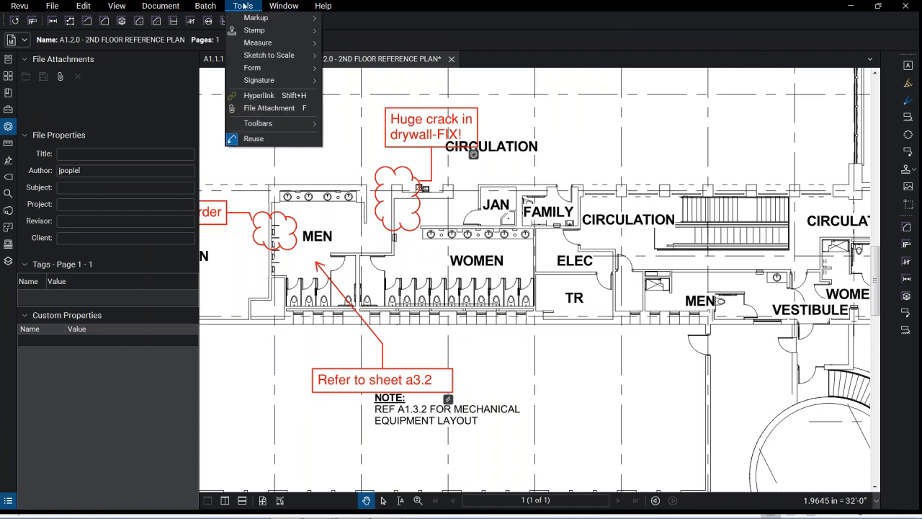
pyautogui.moveTo(253, 18)
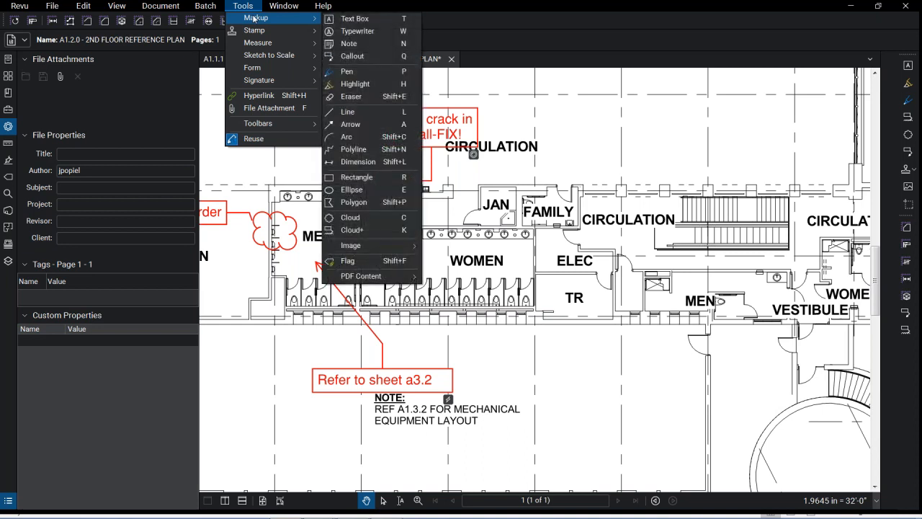
pyautogui.click(363, 113)
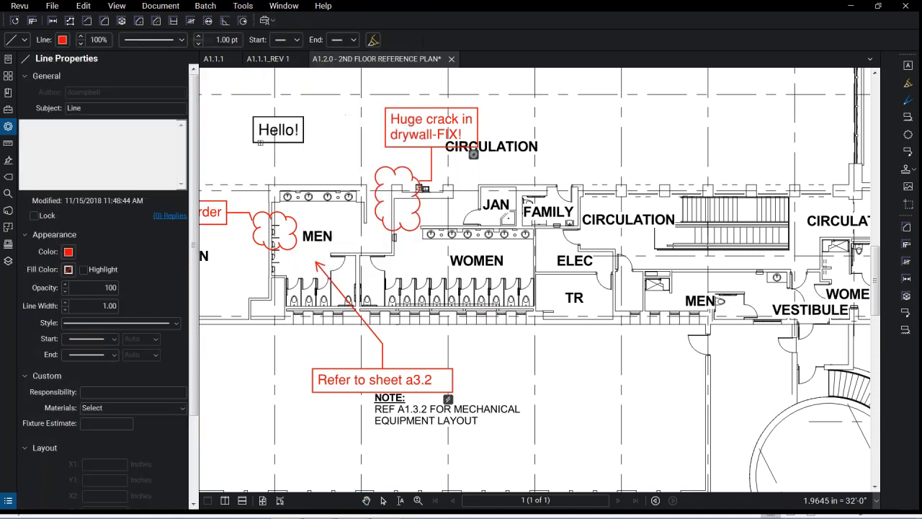
pyautogui.click(162, 323)
pyautogui.scroll(-5, 227, 138)
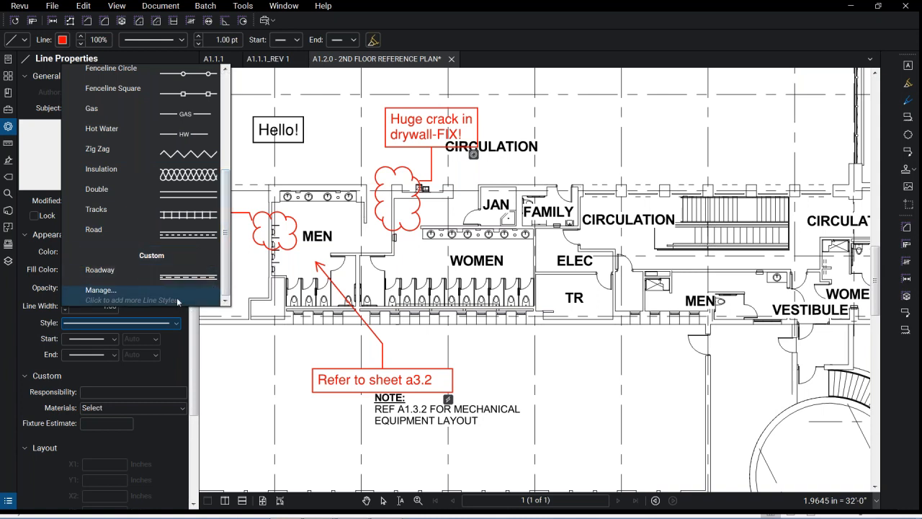
pyautogui.click(236, 325)
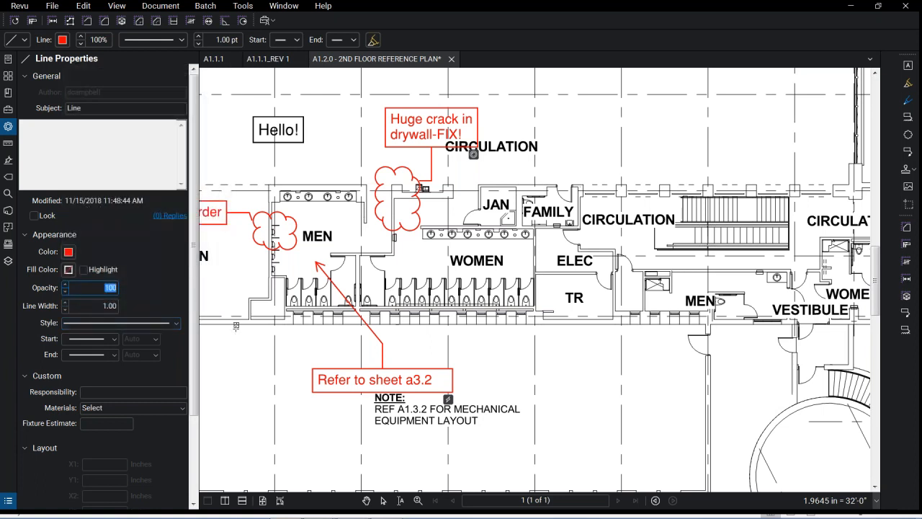
# Calibrate the page scale by picking the 0' and 32' marks of the plan's graphic scale bar as 32'-0", stored in the page
pyautogui.click(243, 6)
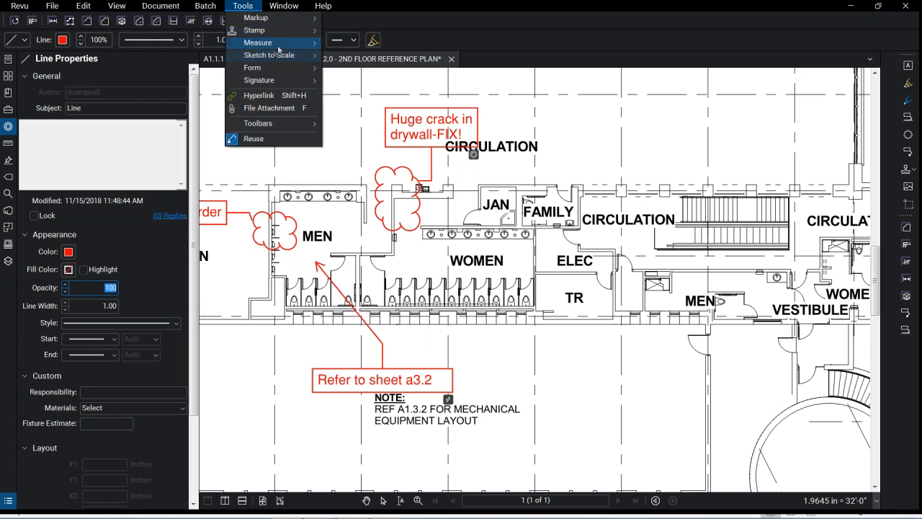
pyautogui.moveTo(278, 49)
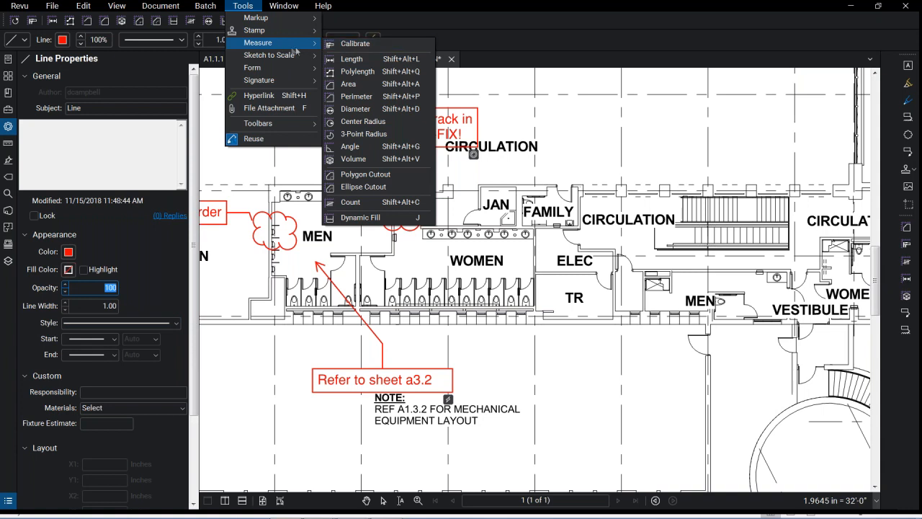
pyautogui.click(343, 46)
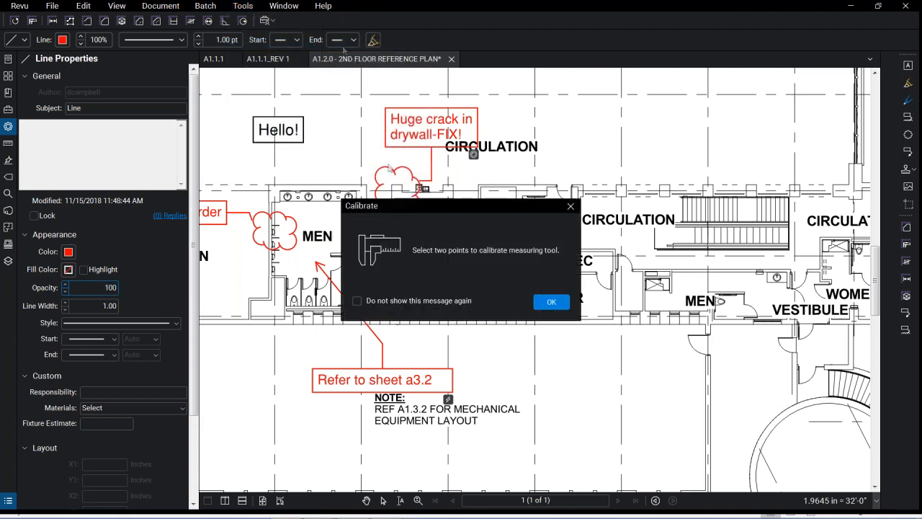
pyautogui.click(552, 302)
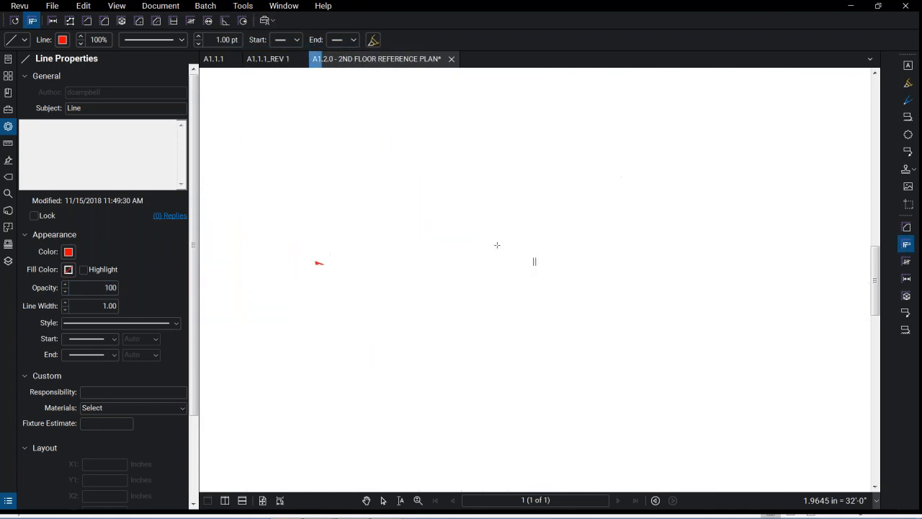
pyautogui.click(7, 147)
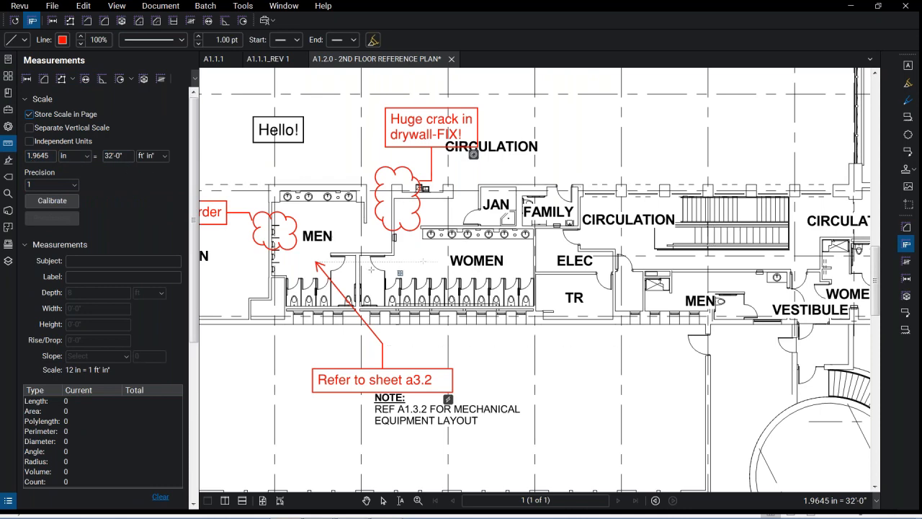
pyautogui.scroll(-5, 501, 219)
pyautogui.moveTo(583, 240); pyautogui.dragTo(578, 236)
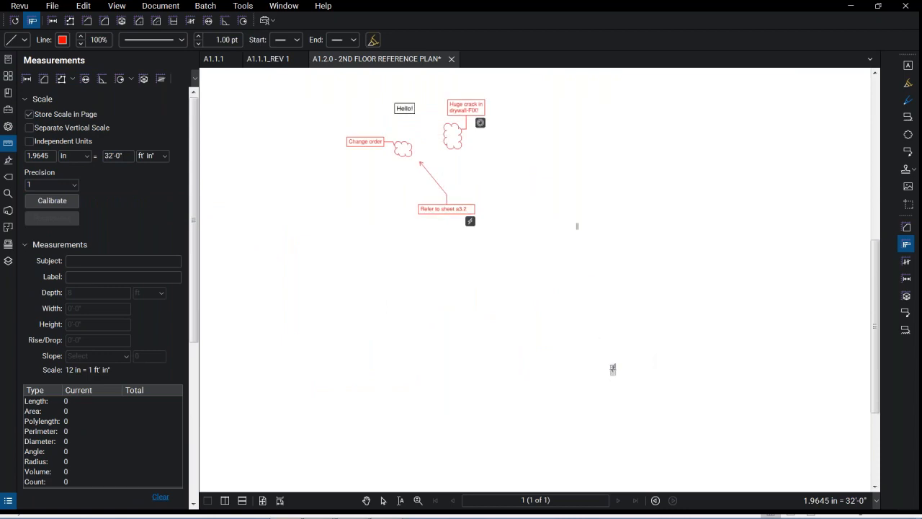
pyautogui.moveTo(607, 392); pyautogui.dragTo(535, 284)
pyautogui.scroll(6, 612, 432)
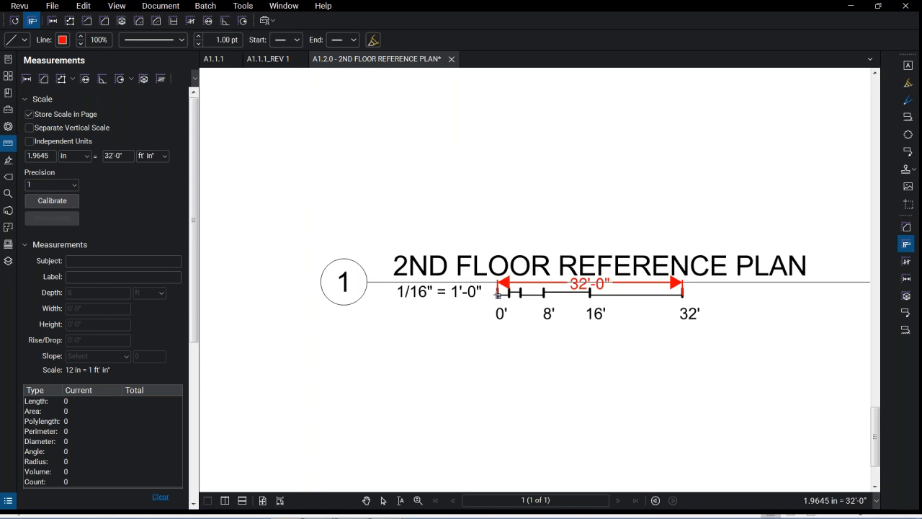
pyautogui.click(497, 294)
pyautogui.click(682, 293)
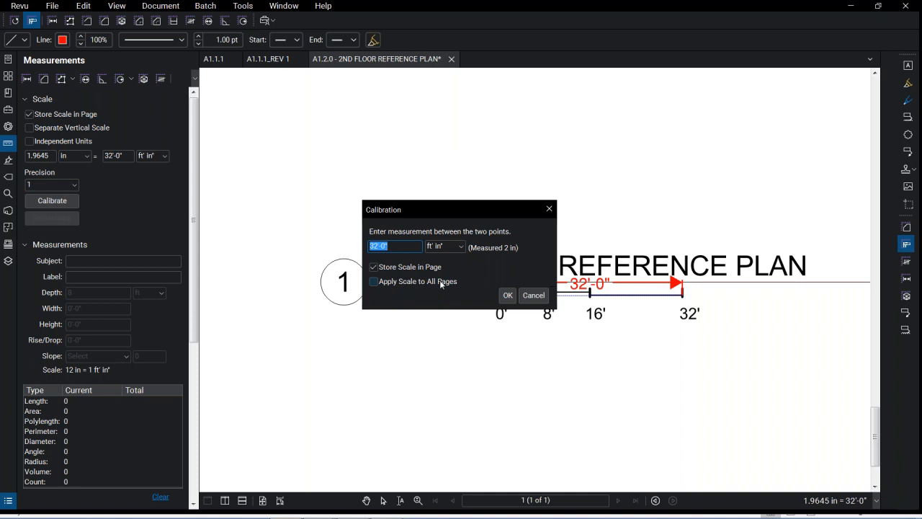
pyautogui.click(507, 295)
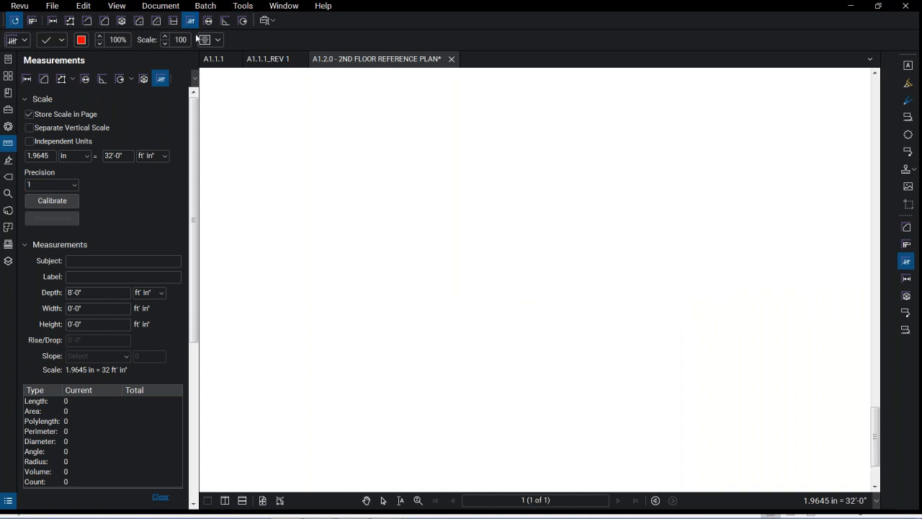
# Check the calibration by placing a Length measurement from the 0' to the 32' mark of the graphic scale bar
pyautogui.click(52, 20)
pyautogui.click(498, 292)
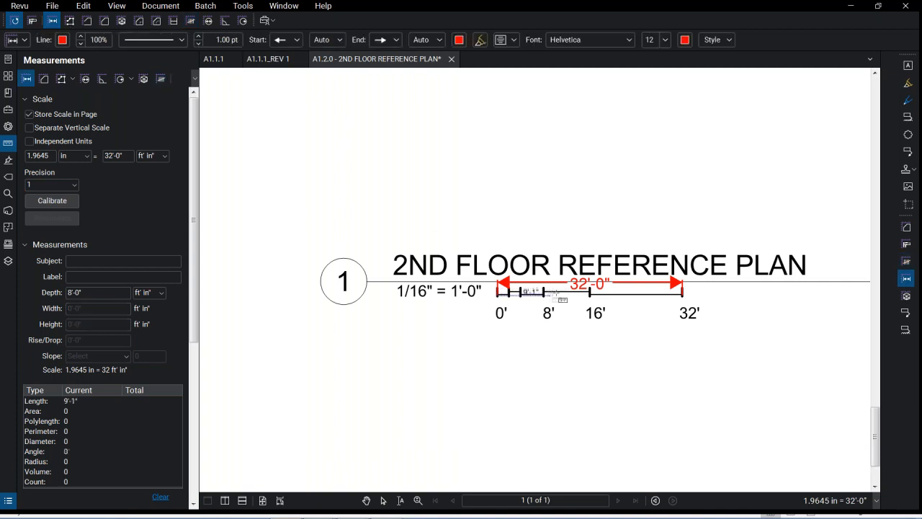
pyautogui.click(682, 293)
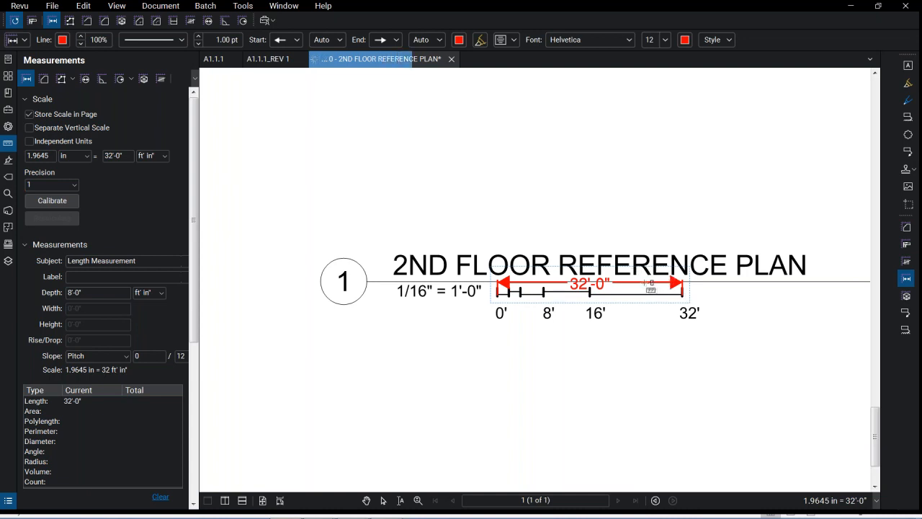
pyautogui.press('Escape')
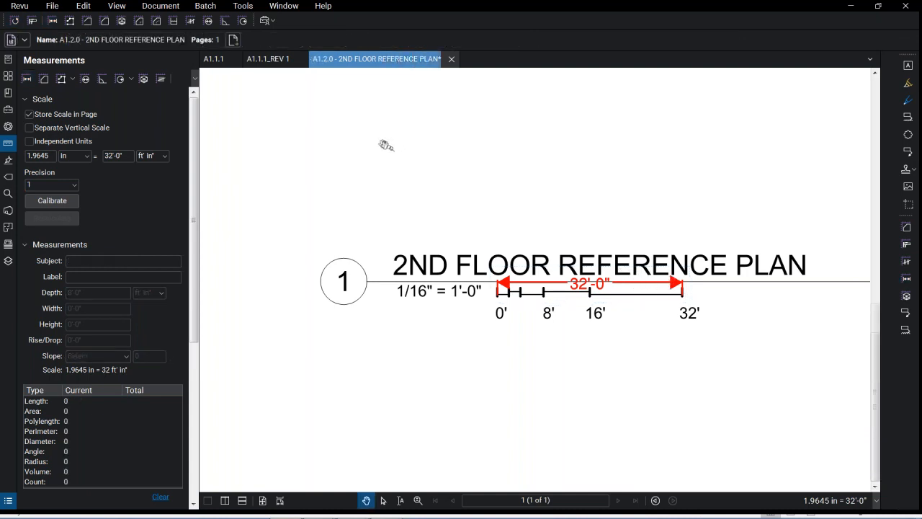
# Draw a six-segment Polylength measurement about 174'-3" long, from above the Hello! text box around the Departure Holdroom's upper side
pyautogui.scroll(-3, 579, 288)
pyautogui.scroll(-2, 579, 289)
pyautogui.moveTo(470, 175); pyautogui.dragTo(549, 257)
pyautogui.scroll(1, 549, 257)
pyautogui.scroll(1, 551, 254)
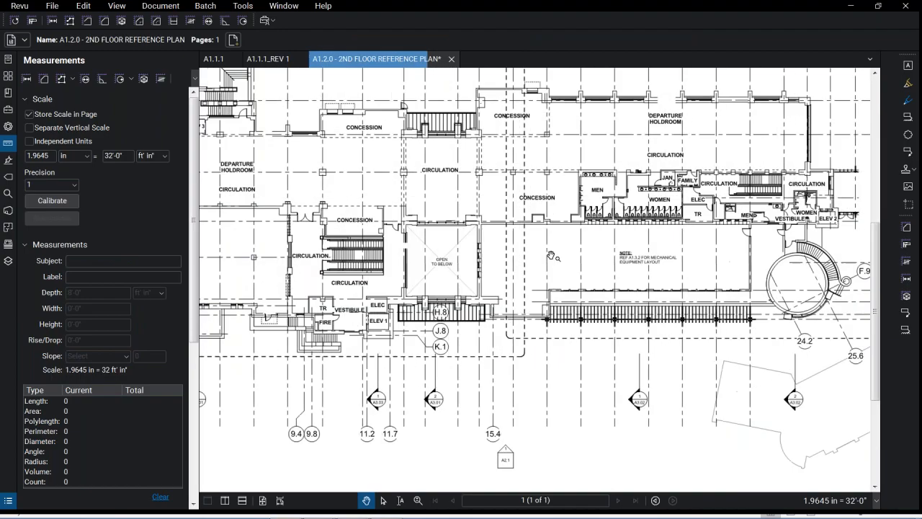
pyautogui.scroll(3, 577, 224)
pyautogui.moveTo(576, 224); pyautogui.dragTo(452, 274)
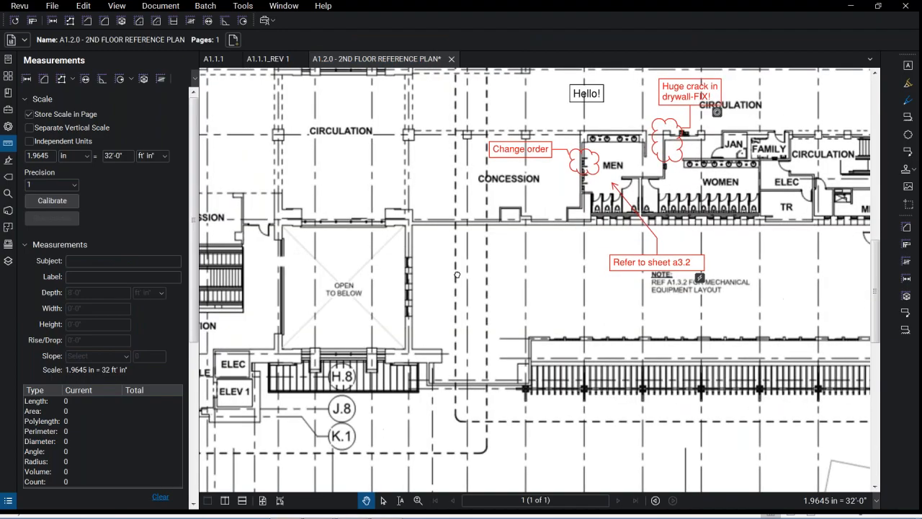
pyautogui.click(242, 6)
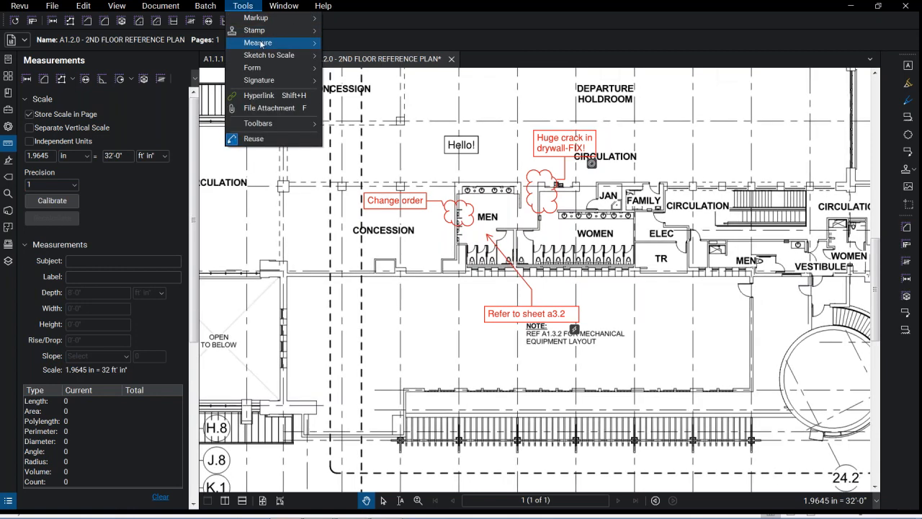
pyautogui.moveTo(263, 45)
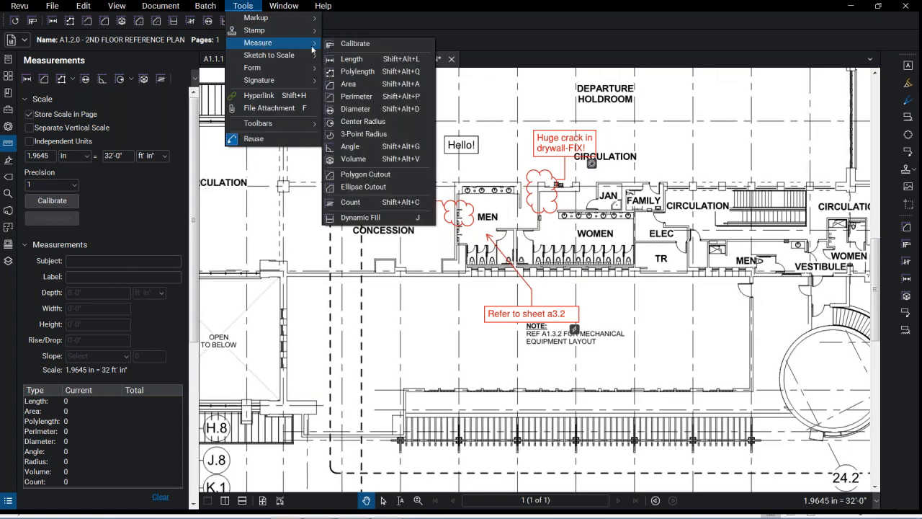
pyautogui.click(354, 73)
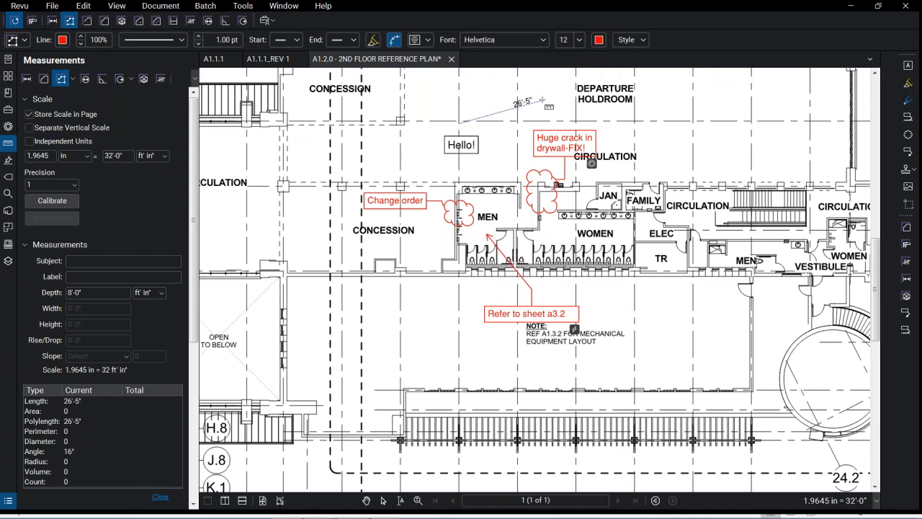
pyautogui.scroll(-3, 546, 102)
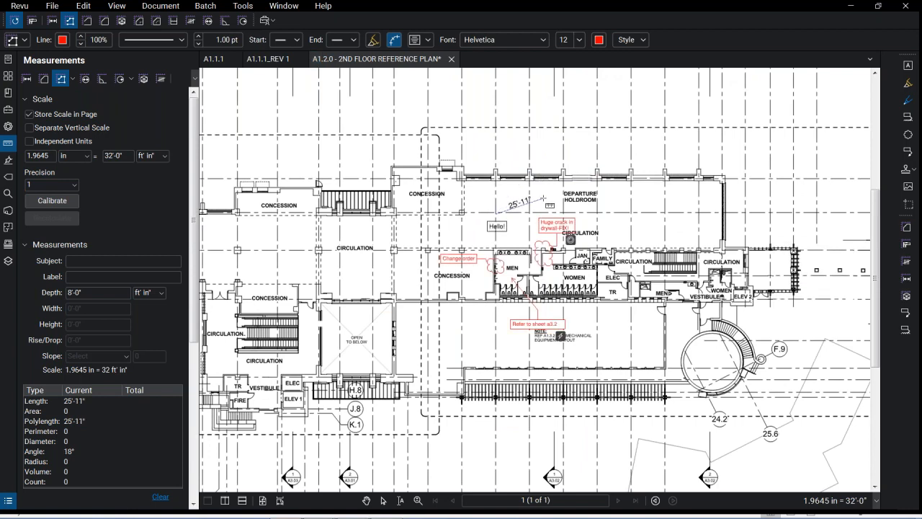
pyautogui.click(540, 153)
pyautogui.click(611, 152)
pyautogui.click(646, 107)
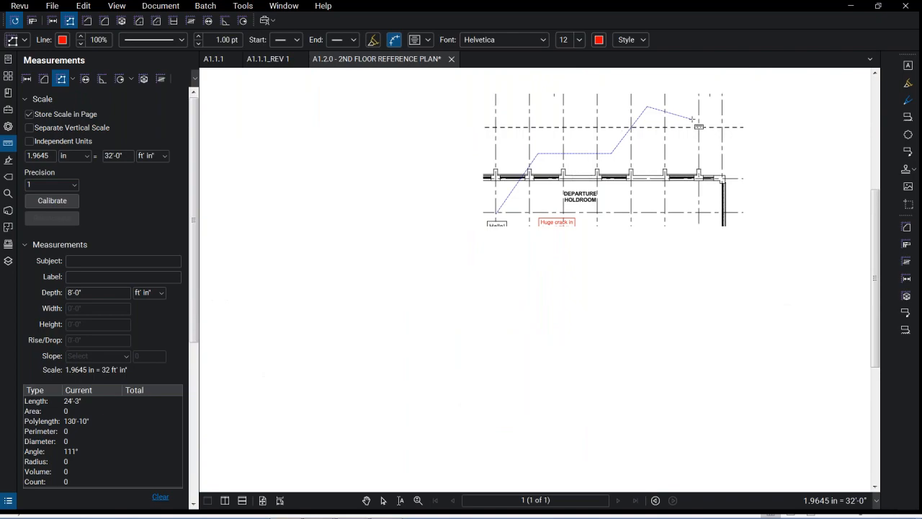
pyautogui.click(694, 121)
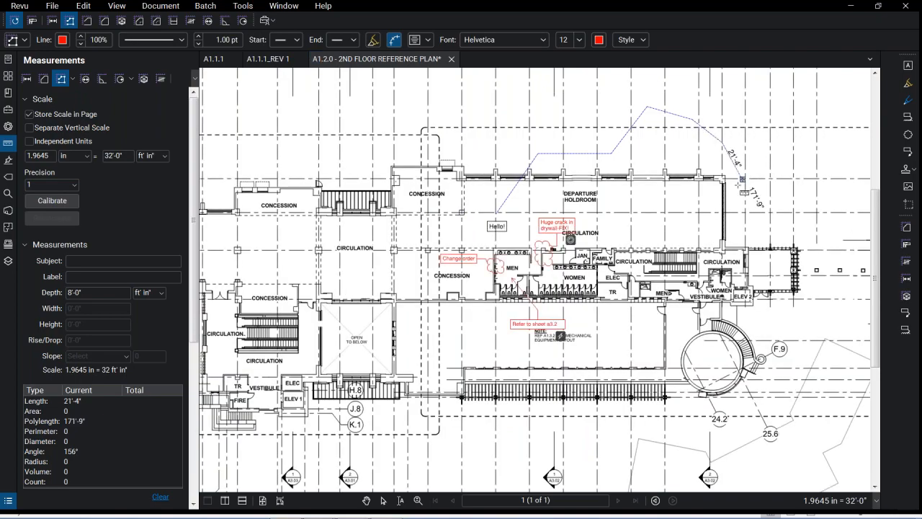
pyautogui.doubleClick(720, 146)
# Select the polylength measurement to examine its segment and total lengths, and locate its entry in the Markups List
pyautogui.scroll(5, 525, 180)
pyautogui.click(541, 160)
pyautogui.scroll(-3, 542, 161)
pyautogui.moveTo(547, 162); pyautogui.dragTo(452, 234)
pyautogui.scroll(2, 452, 234)
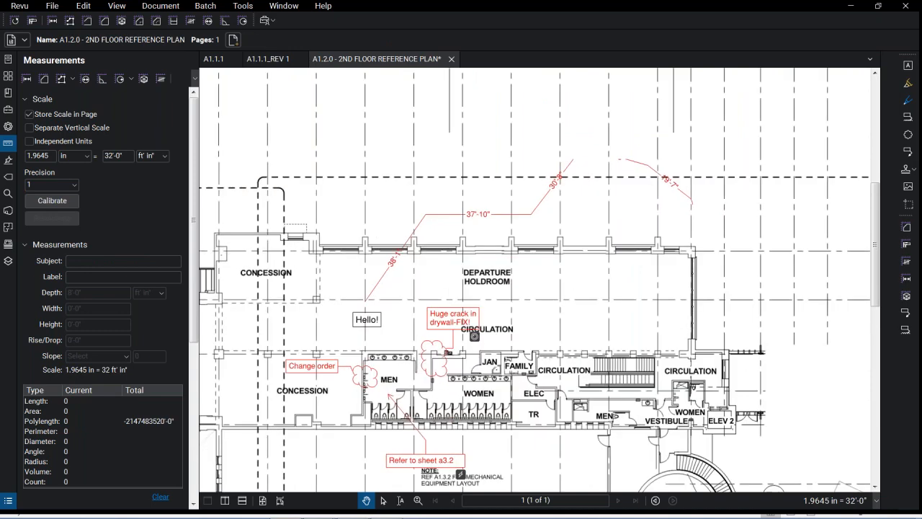
pyautogui.click(460, 216)
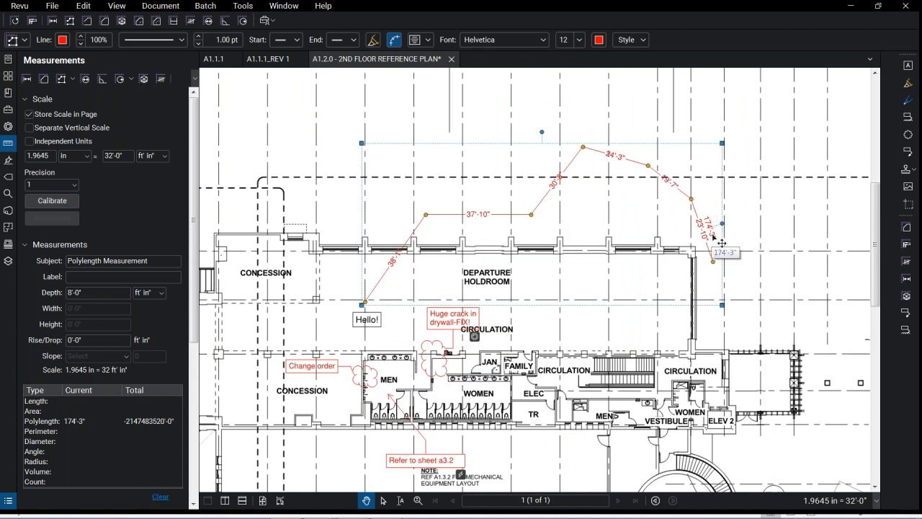
pyautogui.click(7, 501)
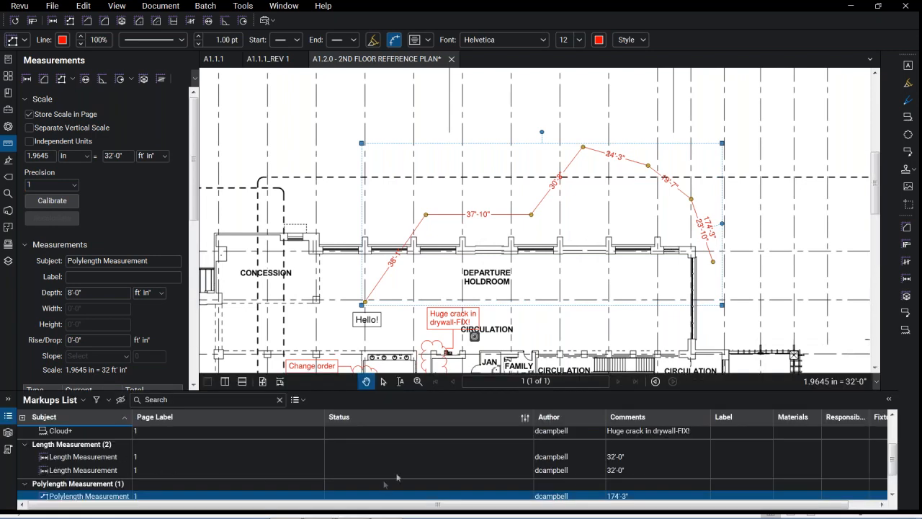
pyautogui.scroll(-1, 316, 475)
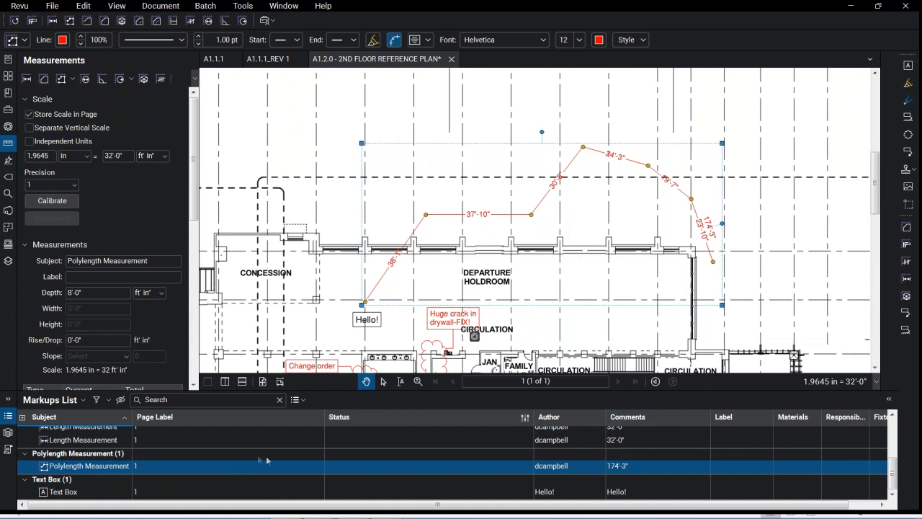
# Show the Rise/Drop column in the Markups List and hide Author, Comments, Label, Materials, Responsibility and Fixture Estimate
pyautogui.click(83, 399)
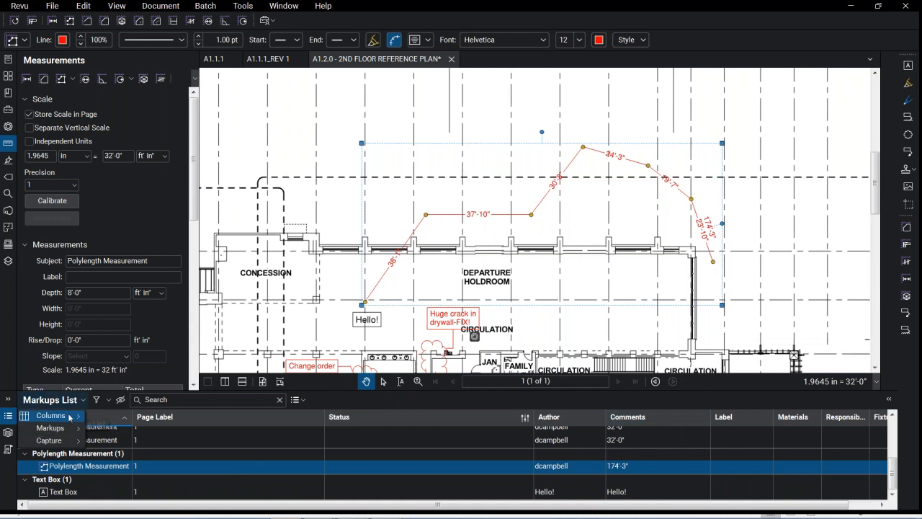
pyautogui.moveTo(70, 416)
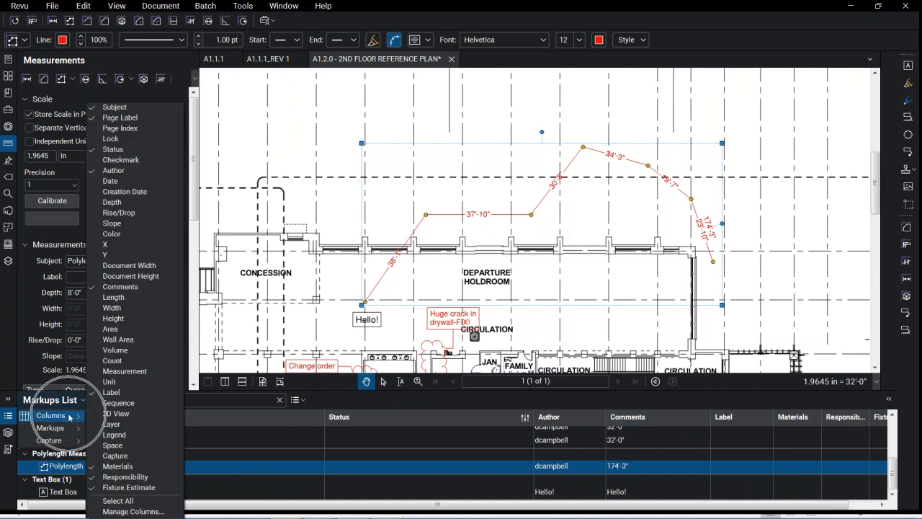
pyautogui.click(128, 174)
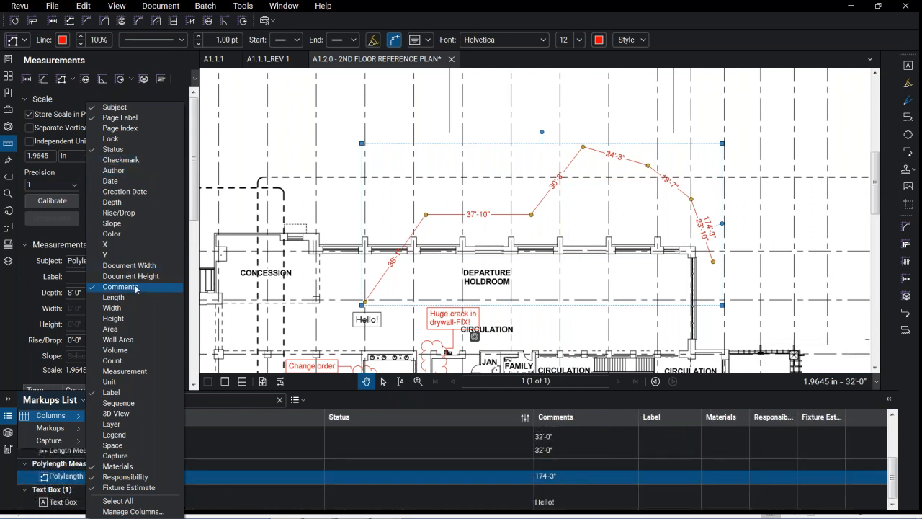
pyautogui.click(135, 287)
pyautogui.click(125, 215)
pyautogui.click(115, 393)
pyautogui.click(119, 466)
pyautogui.click(127, 477)
pyautogui.click(142, 488)
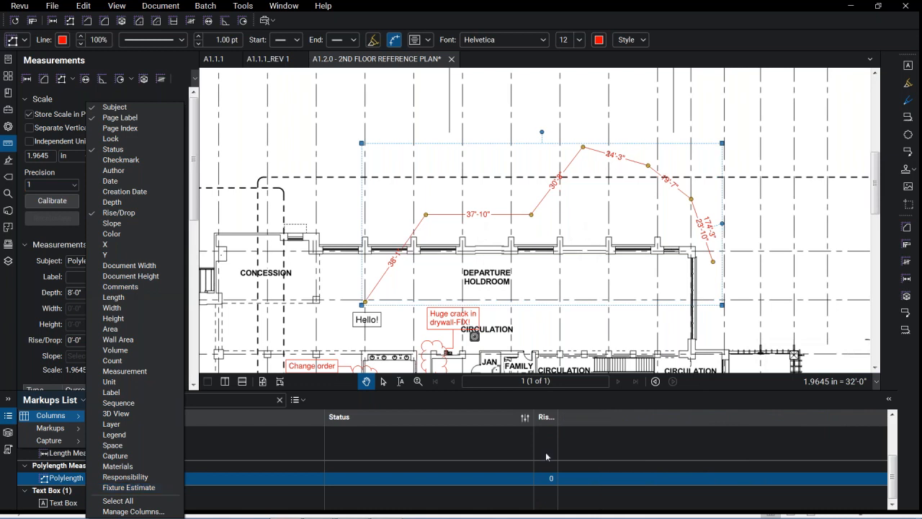
# Widen the Rise/Drop column in the Markups List and set the polylength measurement's rise/drop to 1 ft
pyautogui.click(556, 420)
pyautogui.moveTo(557, 417); pyautogui.dragTo(598, 435)
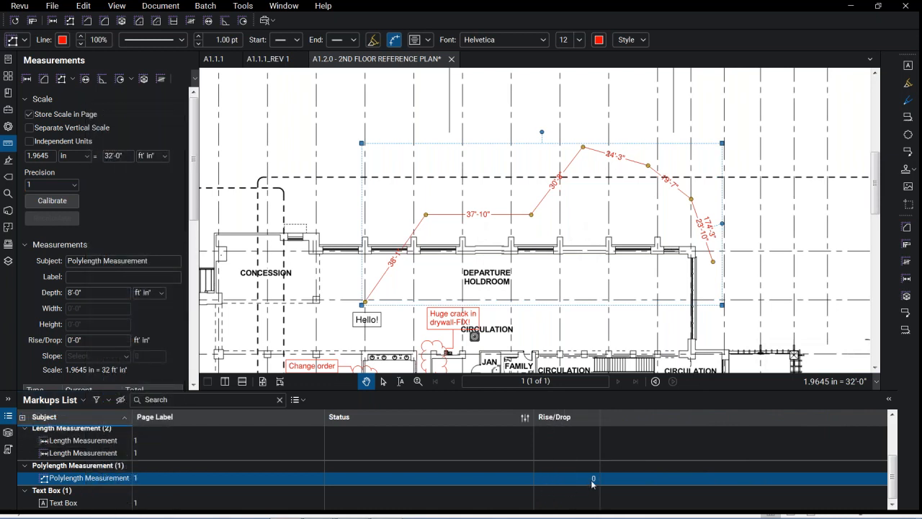
pyautogui.click(592, 481)
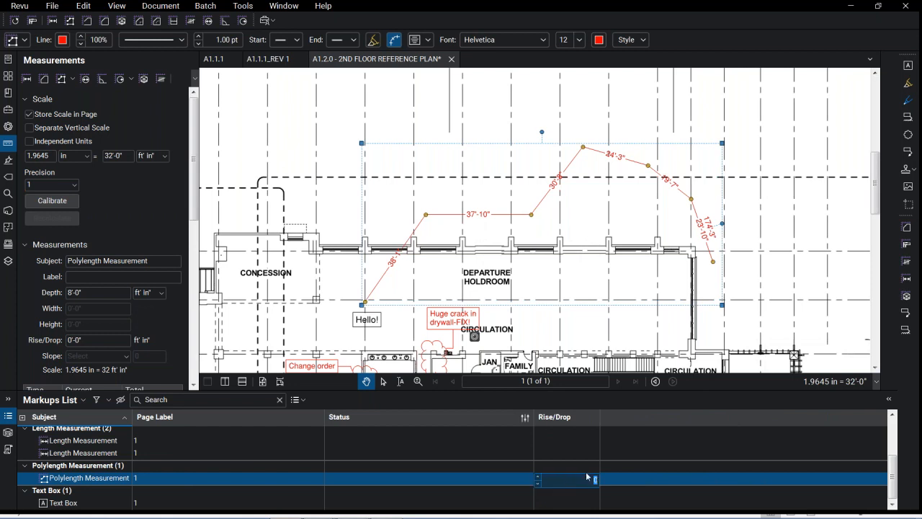
pyautogui.press('Return')
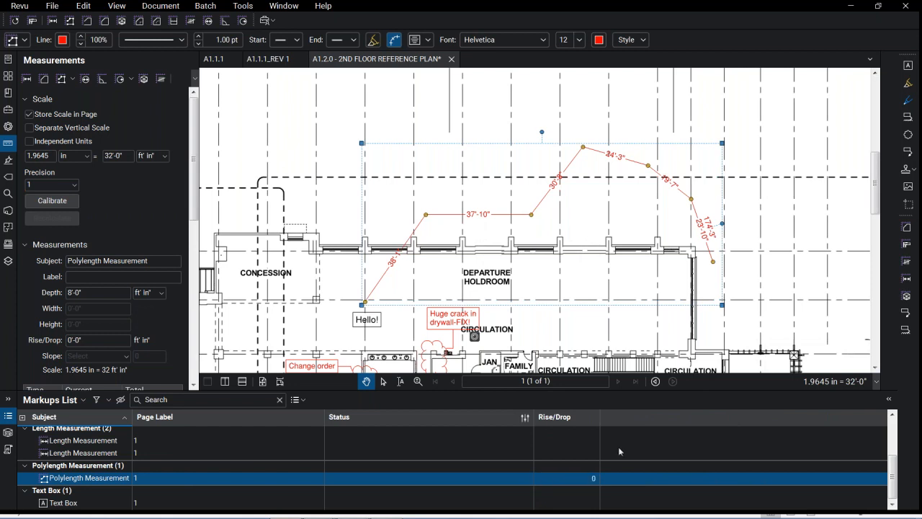
pyautogui.click(594, 481)
pyautogui.press('Return')
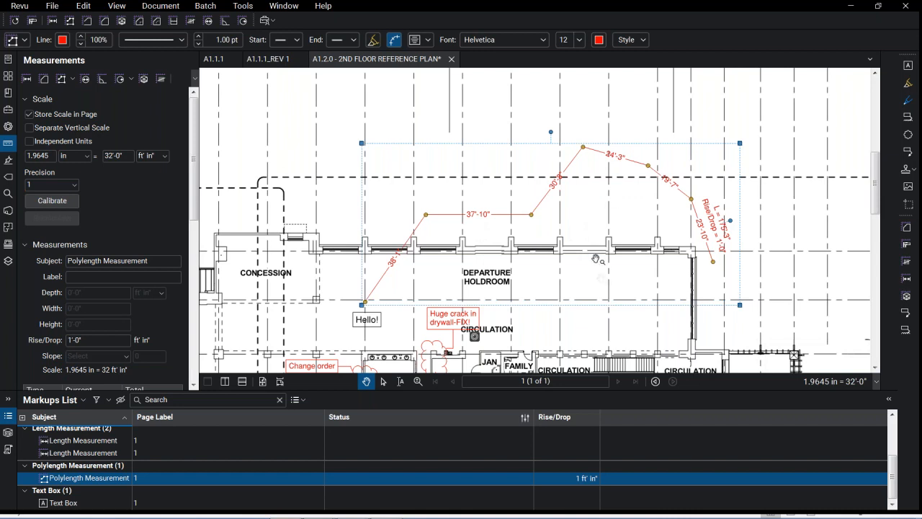
# Examine the polylength measurement's properties, including its caption, layout and available line styles
pyautogui.click(77, 404)
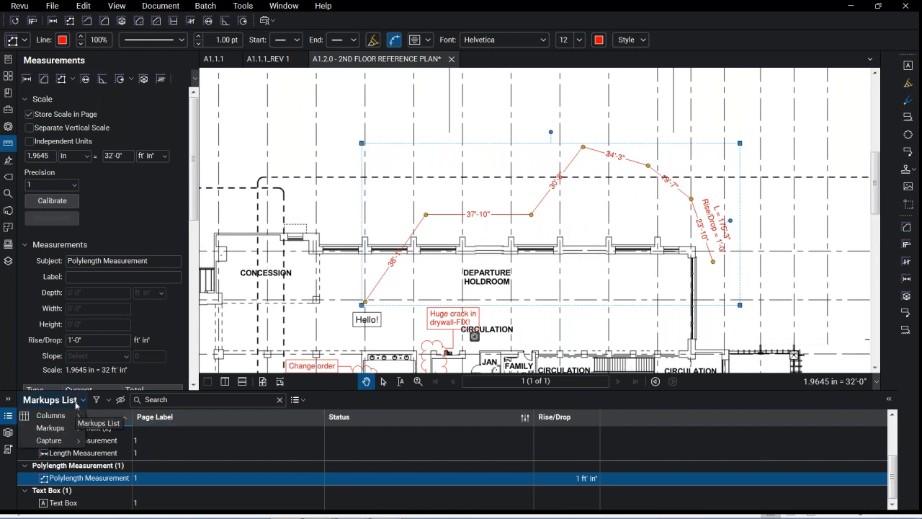
pyautogui.click(645, 144)
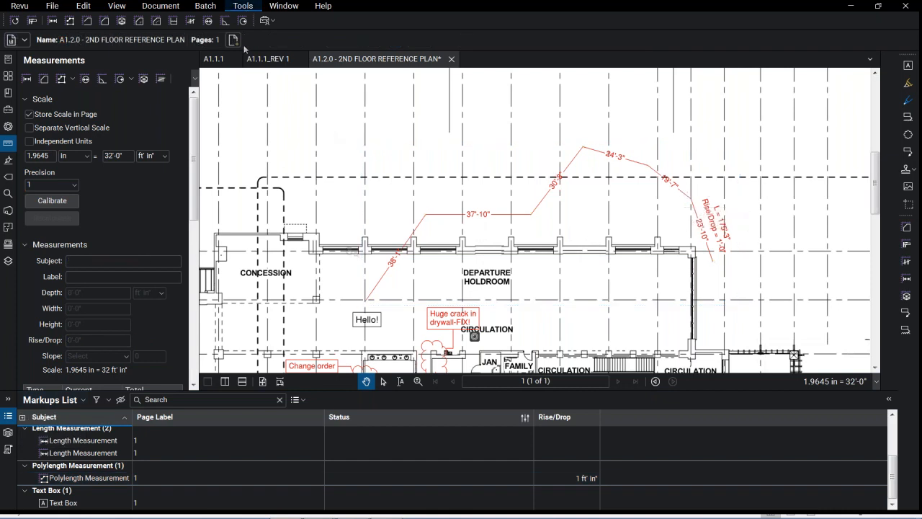
pyautogui.click(446, 215)
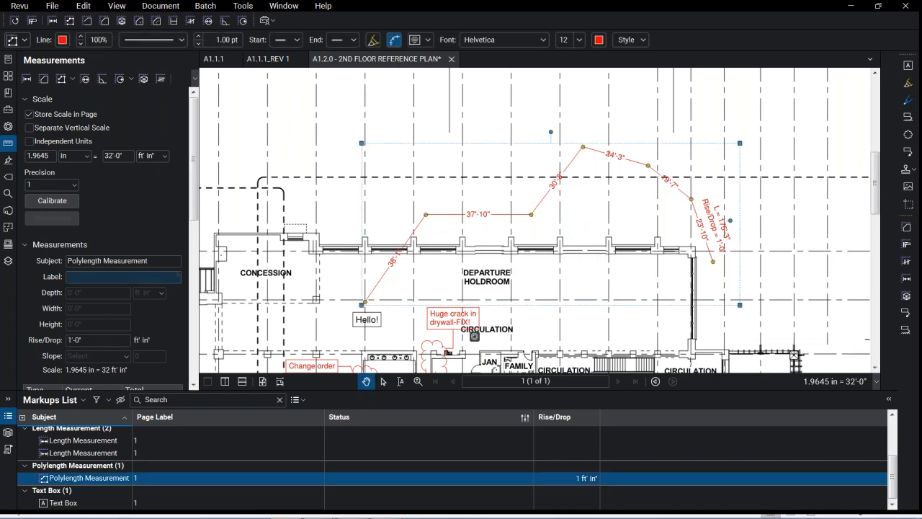
pyautogui.click(8, 126)
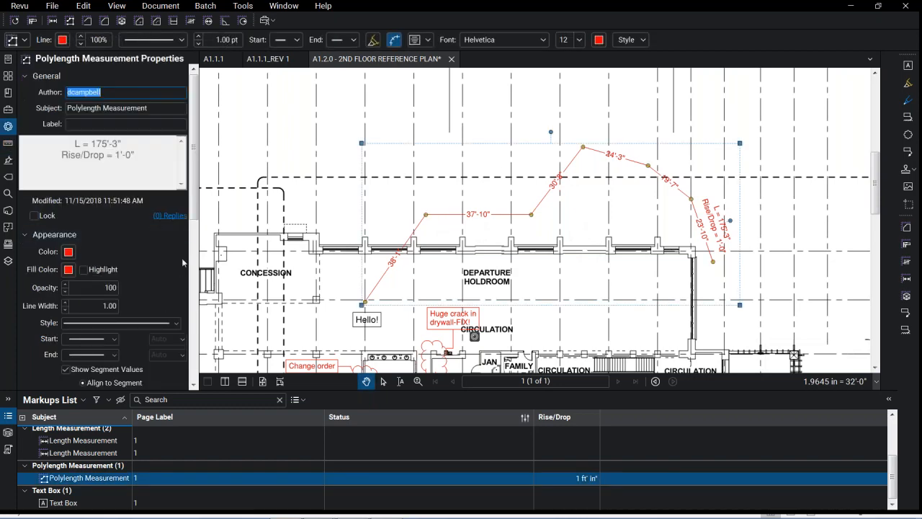
pyautogui.scroll(-3, 180, 266)
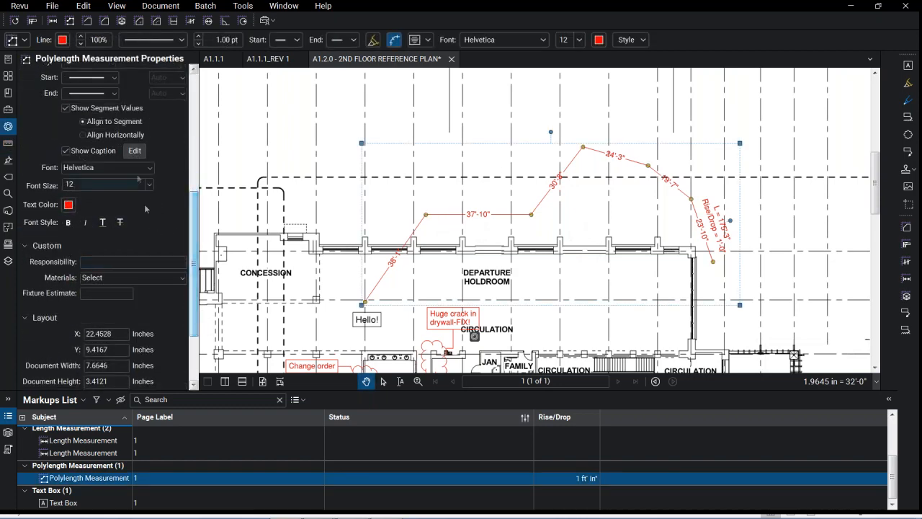
pyautogui.scroll(2, 144, 204)
pyautogui.click(172, 119)
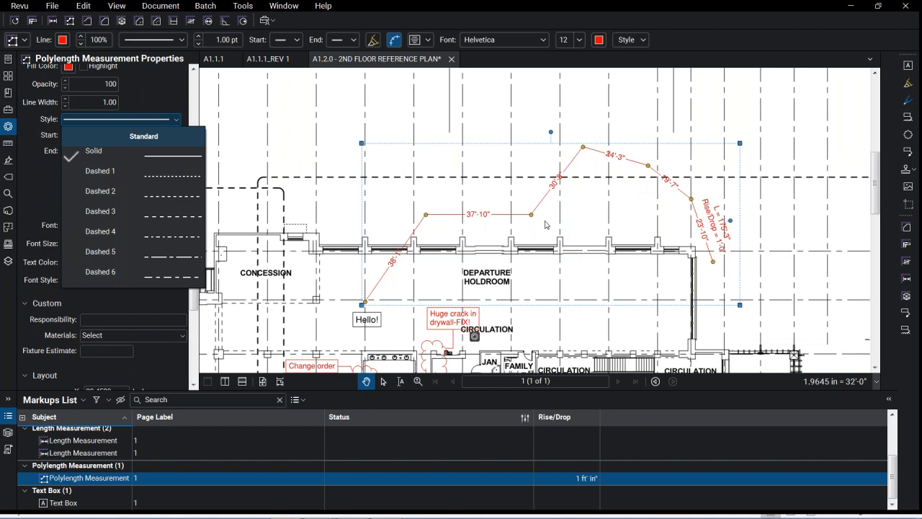
pyautogui.click(493, 186)
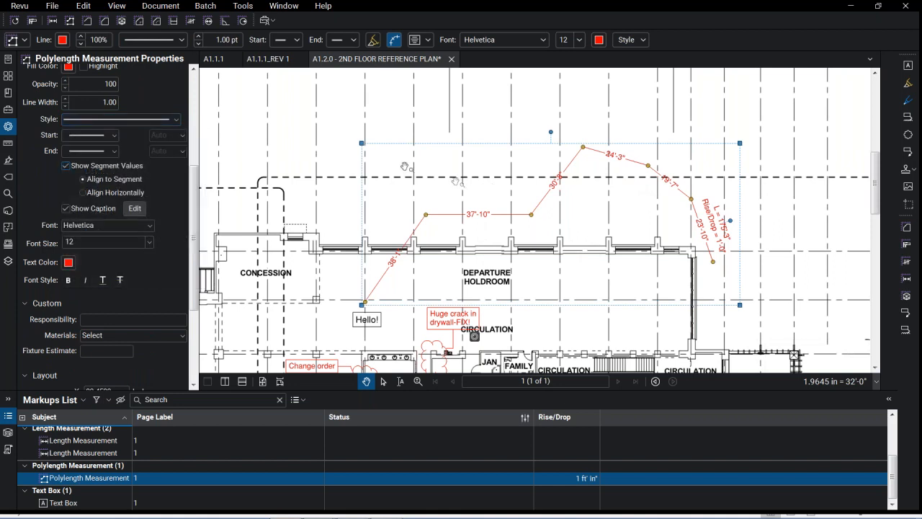
pyautogui.click(358, 146)
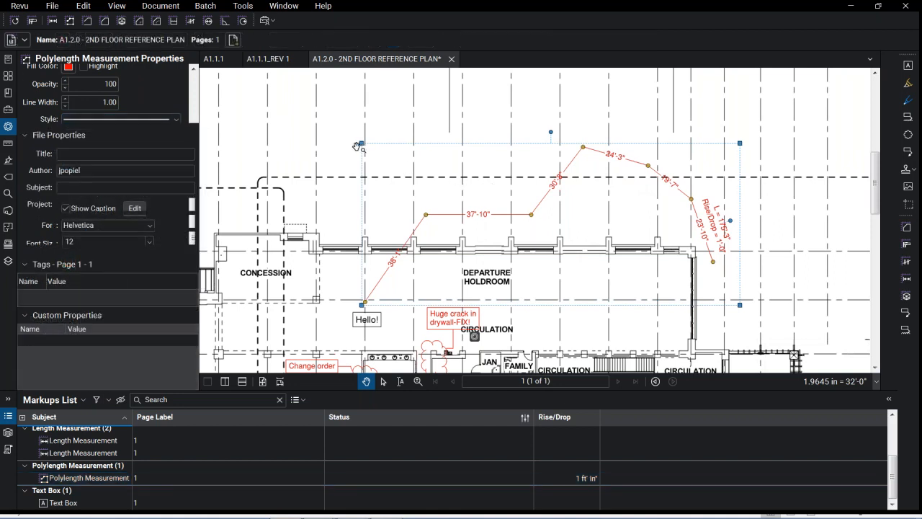
pyautogui.click(242, 6)
pyautogui.moveTo(272, 42)
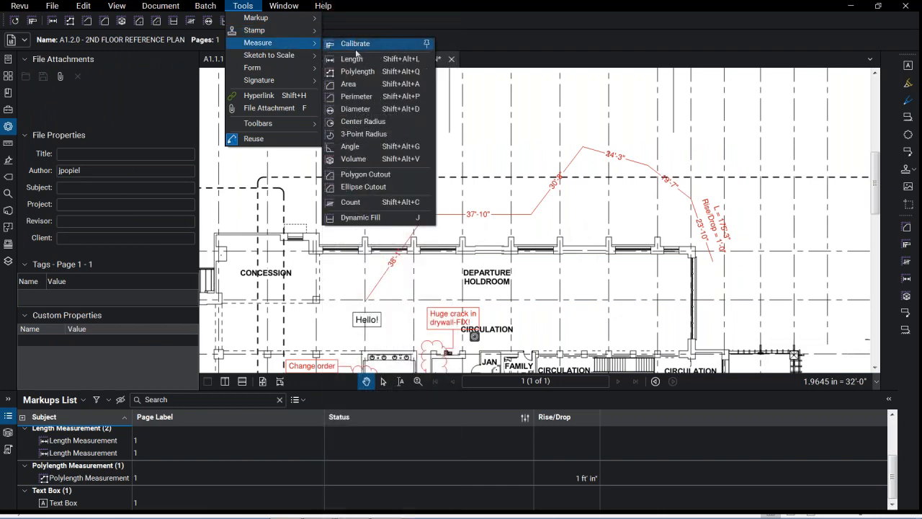
pyautogui.click(370, 84)
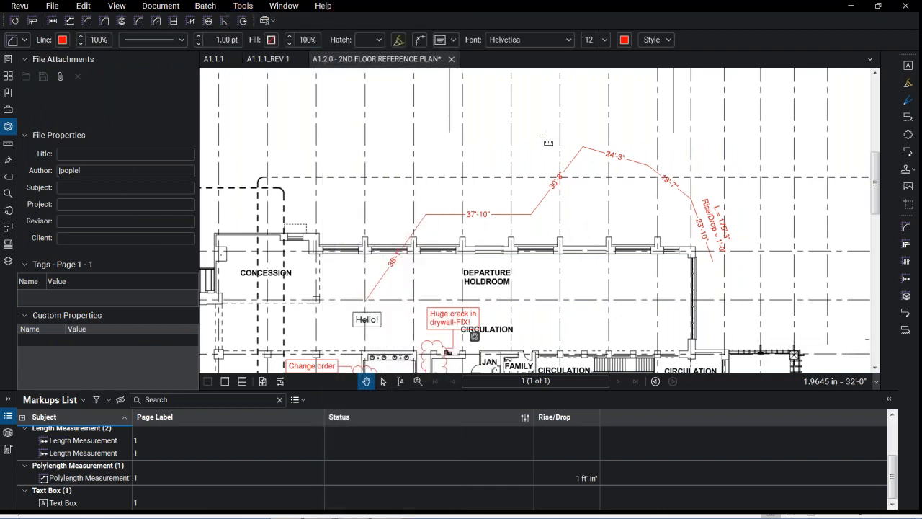
pyautogui.scroll(-3, 551, 140)
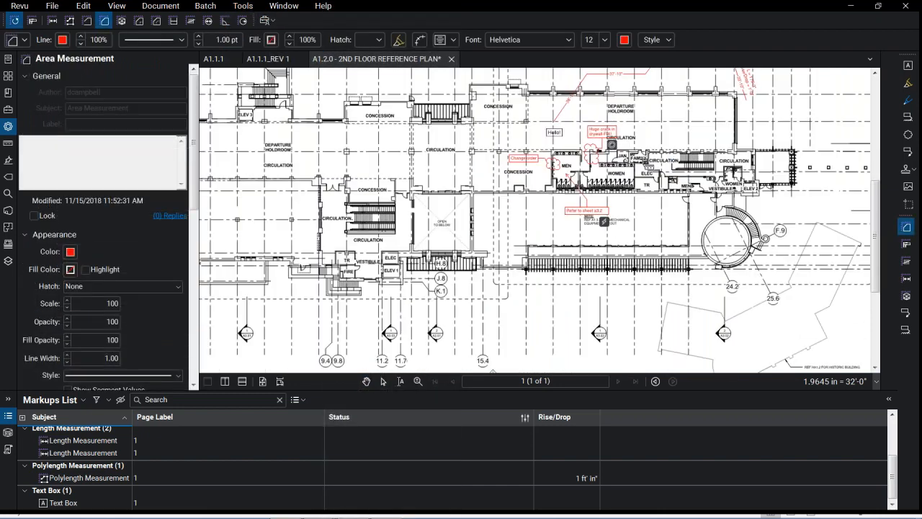
pyautogui.scroll(9, 634, 161)
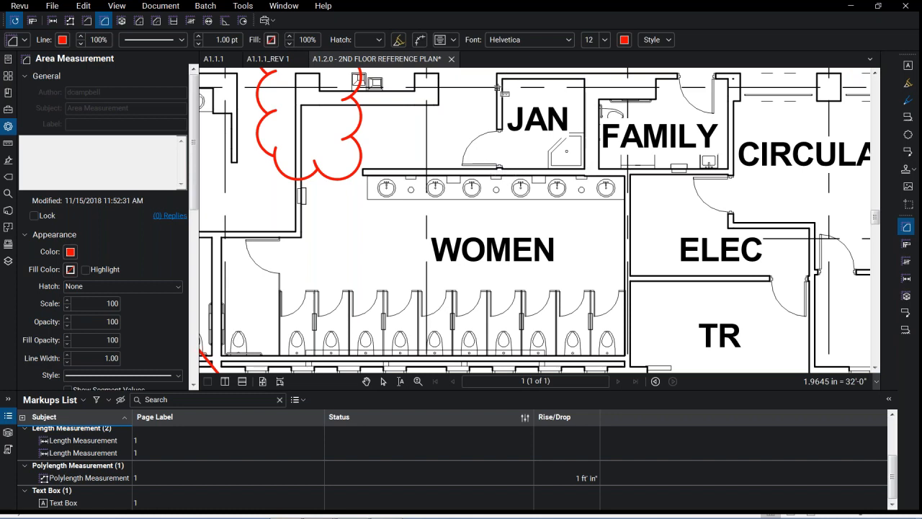
pyautogui.click(502, 79)
# Show the page grid and review the Grid & Snap preferences without changing them
pyautogui.click(121, 9)
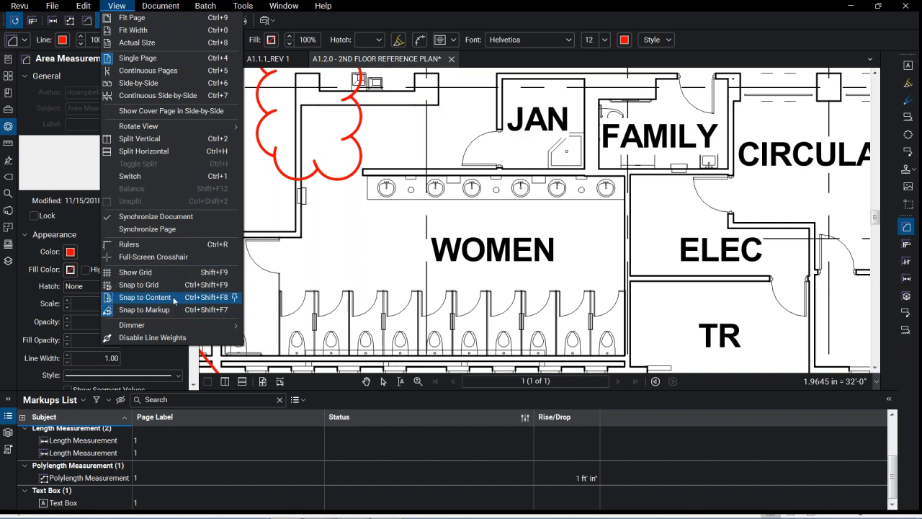
pyautogui.click(138, 274)
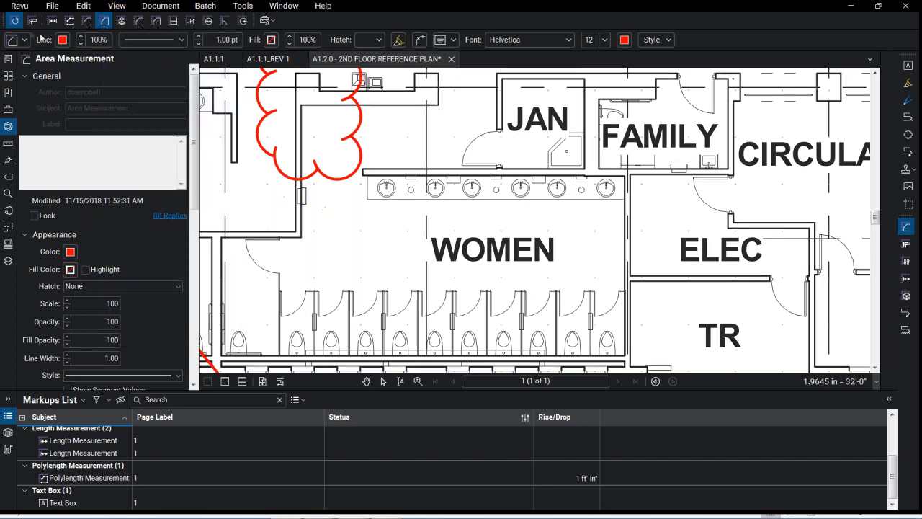
pyautogui.click(25, 8)
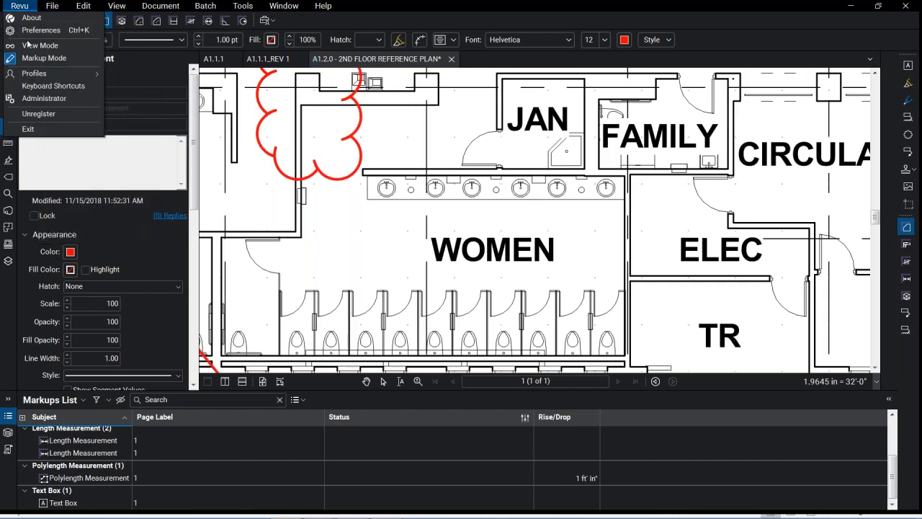
pyautogui.click(32, 31)
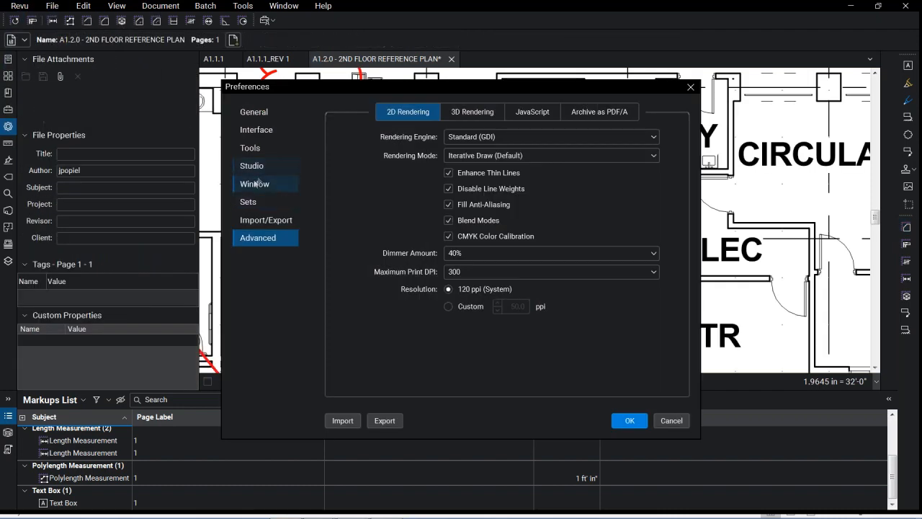
pyautogui.click(255, 112)
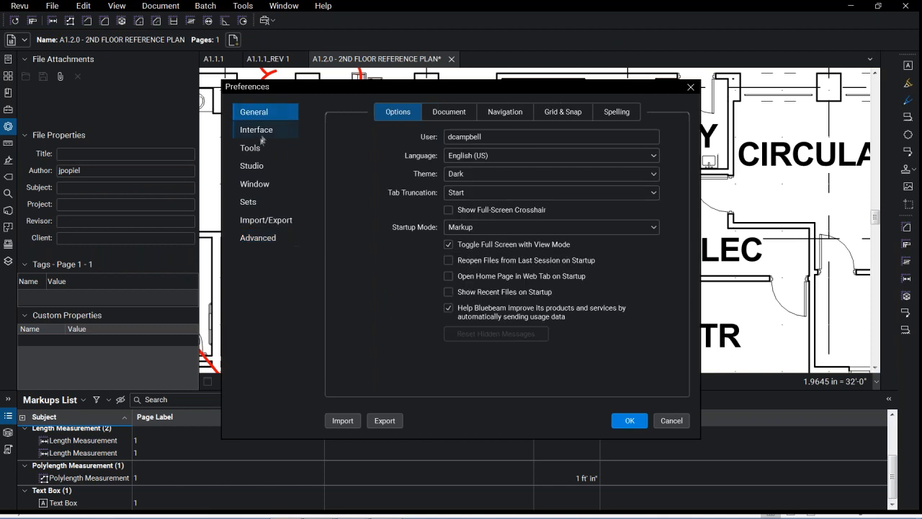
pyautogui.click(546, 113)
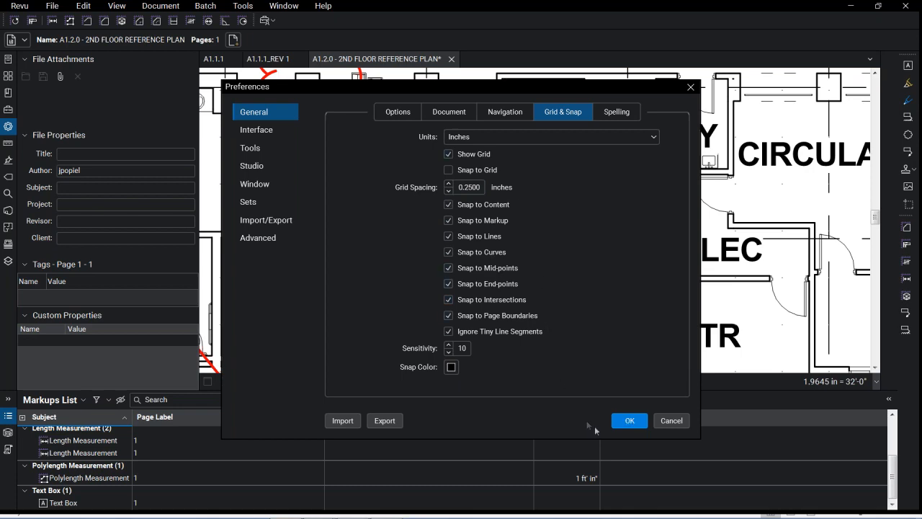
pyautogui.click(670, 421)
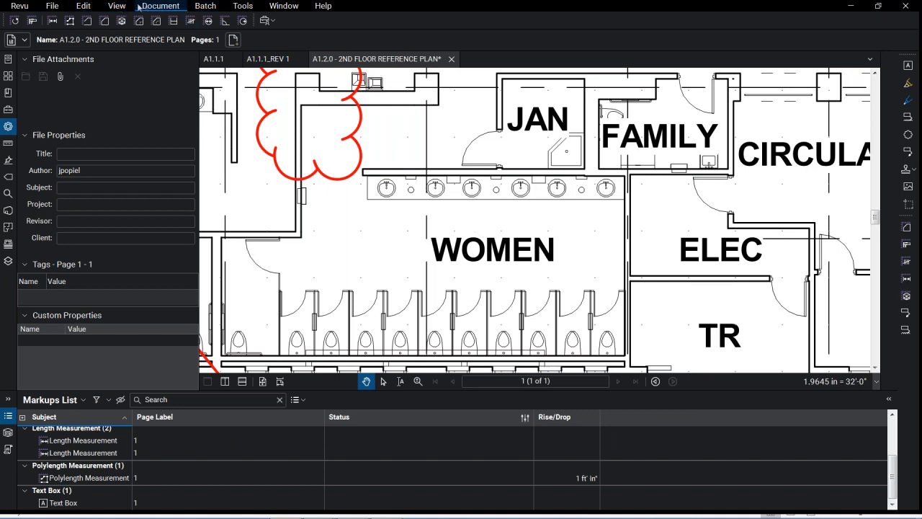
# Turn off the page grid display
pyautogui.click(116, 6)
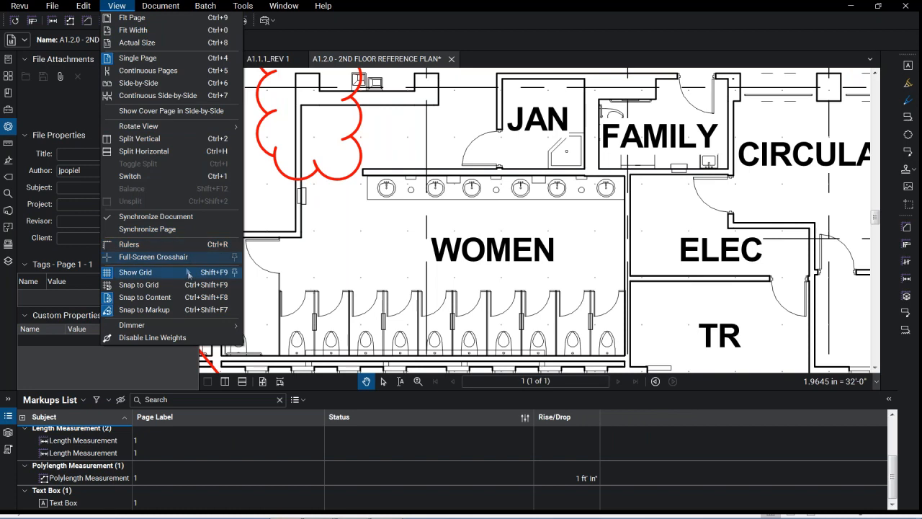
pyautogui.click(155, 272)
# Draw a rectangular Area measurement of about 56 sf covering the JAN room between its opposite inner corners
pyautogui.scroll(-2, 471, 187)
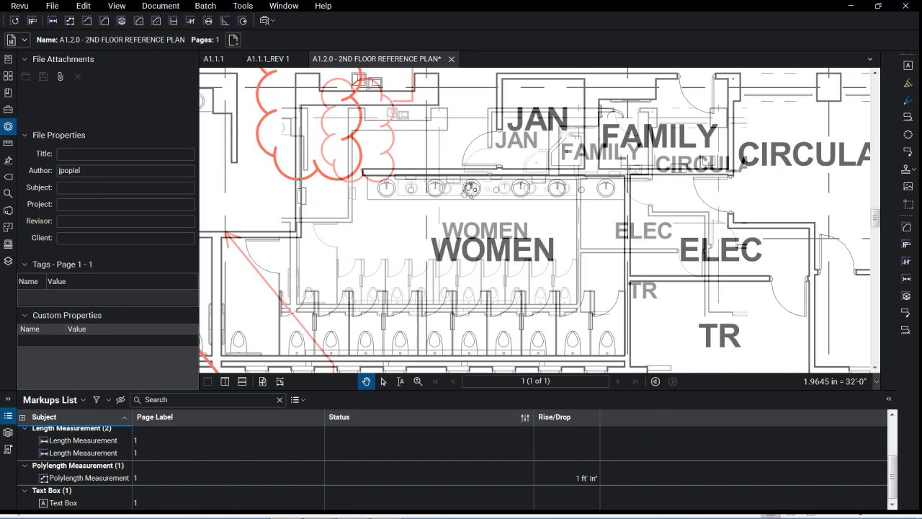
pyautogui.click(242, 7)
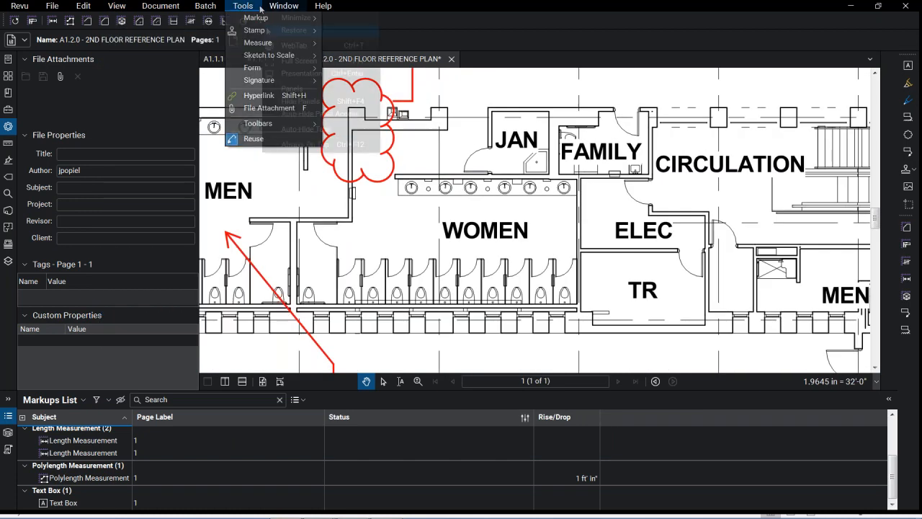
pyautogui.moveTo(303, 43)
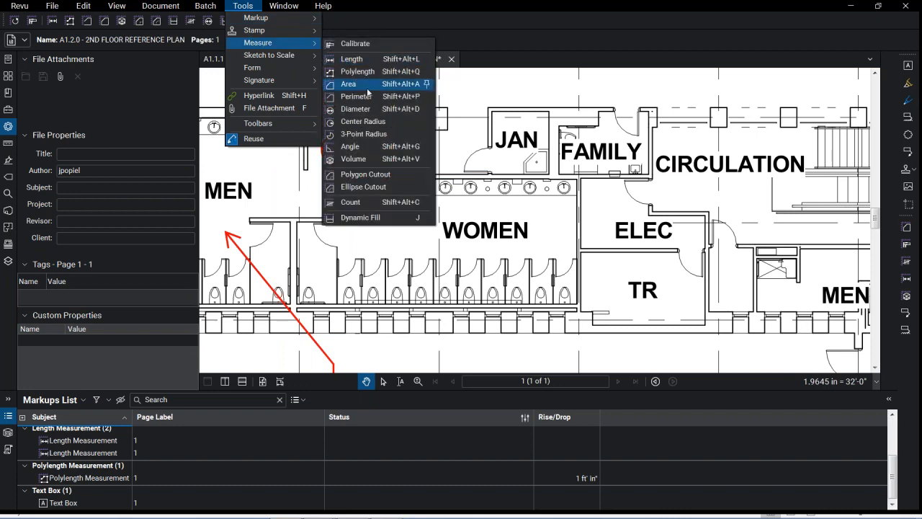
pyautogui.click(347, 83)
pyautogui.moveTo(491, 113); pyautogui.dragTo(550, 175)
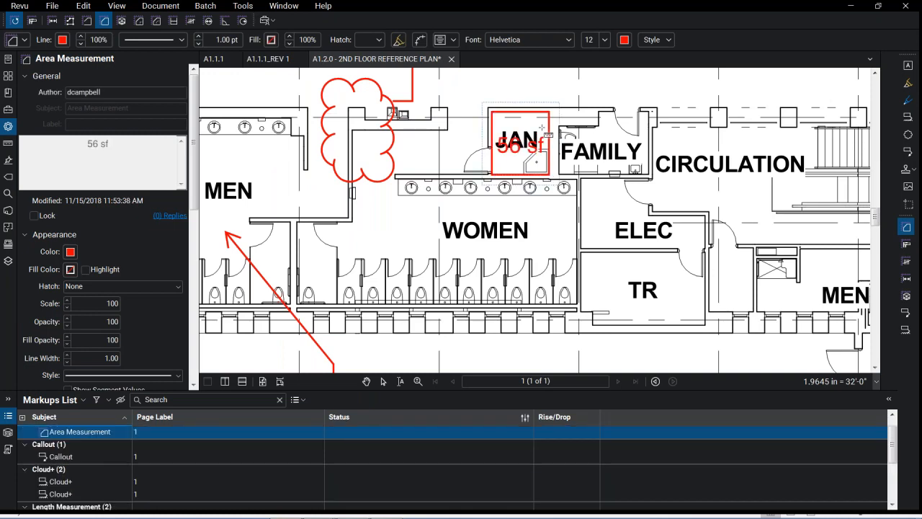
# Draw a polygonal Area measurement of about 616 sf around the WOMEN restroom, following its walls and the entry passage beside JAN
pyautogui.scroll(2, 542, 127)
pyautogui.scroll(-3, 581, 199)
pyautogui.moveTo(602, 223); pyautogui.dragTo(496, 179)
pyautogui.scroll(1, 503, 185)
pyautogui.moveTo(523, 242); pyautogui.dragTo(457, 166)
pyautogui.moveTo(373, 170); pyautogui.dragTo(507, 226)
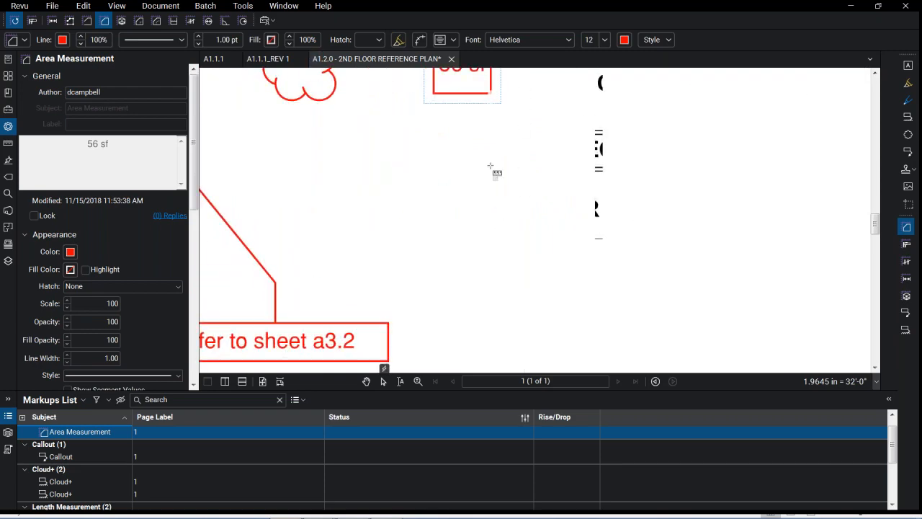
pyautogui.moveTo(493, 162); pyautogui.dragTo(552, 218)
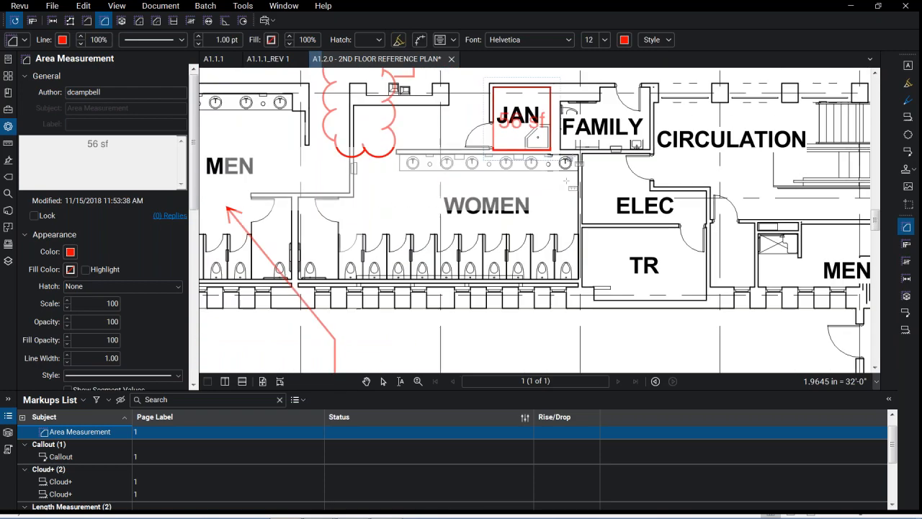
pyautogui.click(579, 281)
pyautogui.click(298, 279)
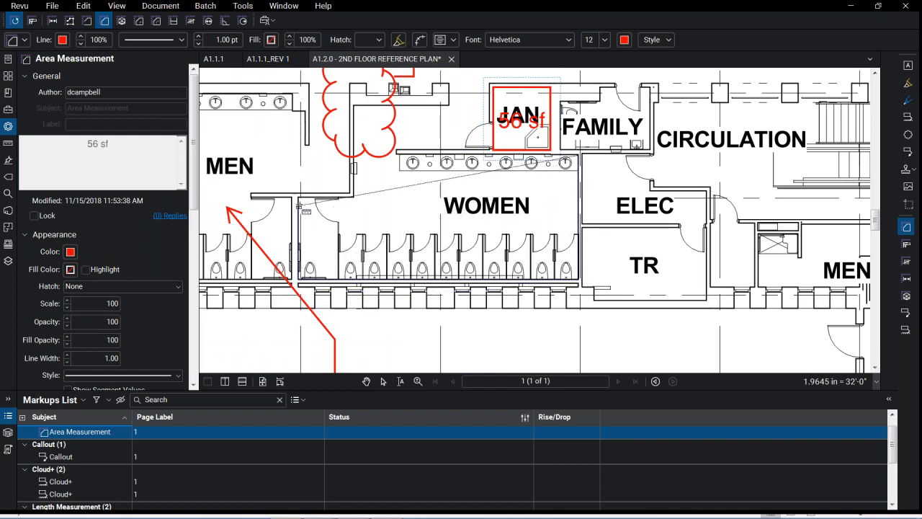
pyautogui.click(298, 196)
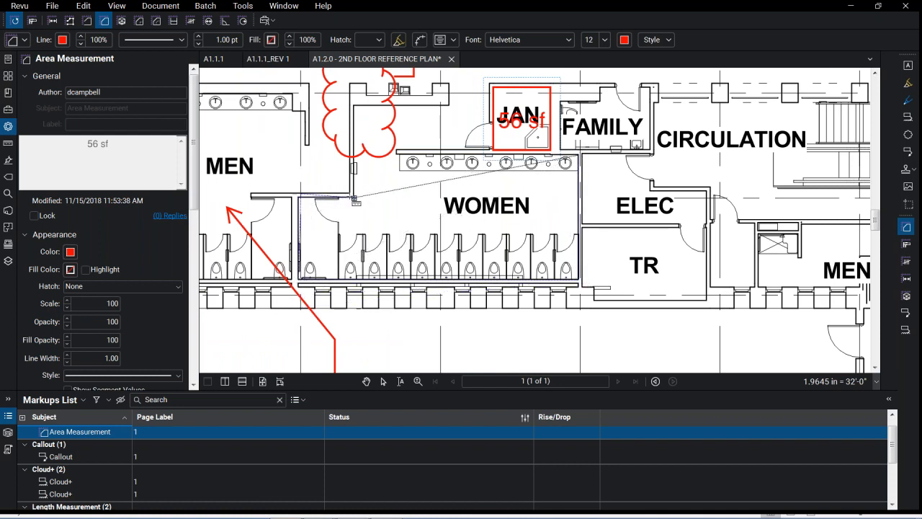
pyautogui.click(353, 196)
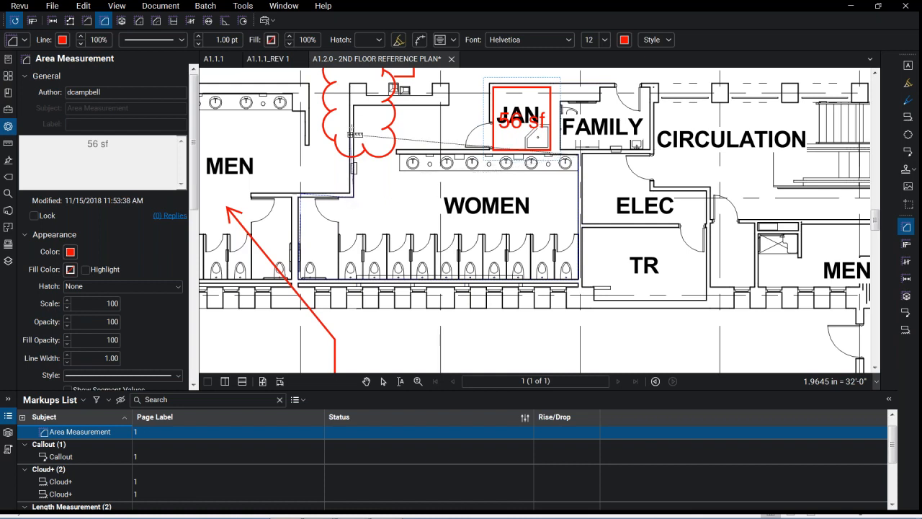
pyautogui.click(353, 105)
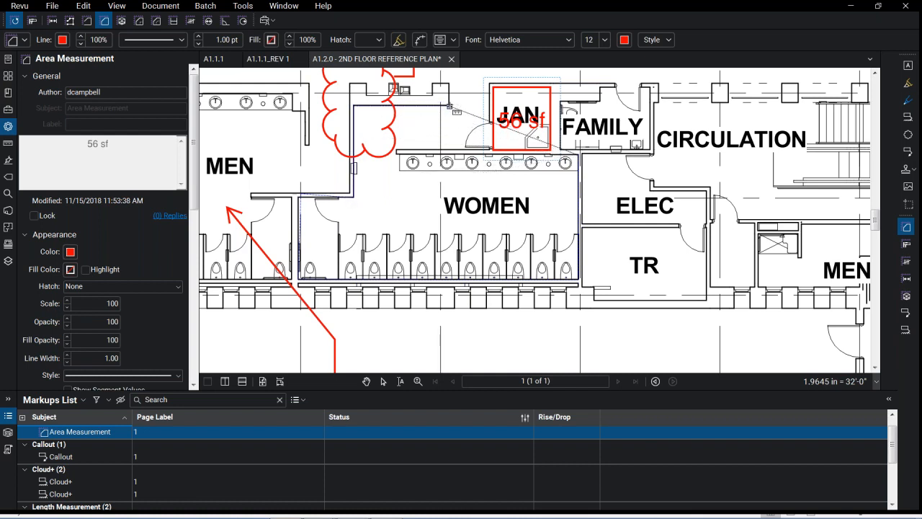
pyautogui.click(490, 93)
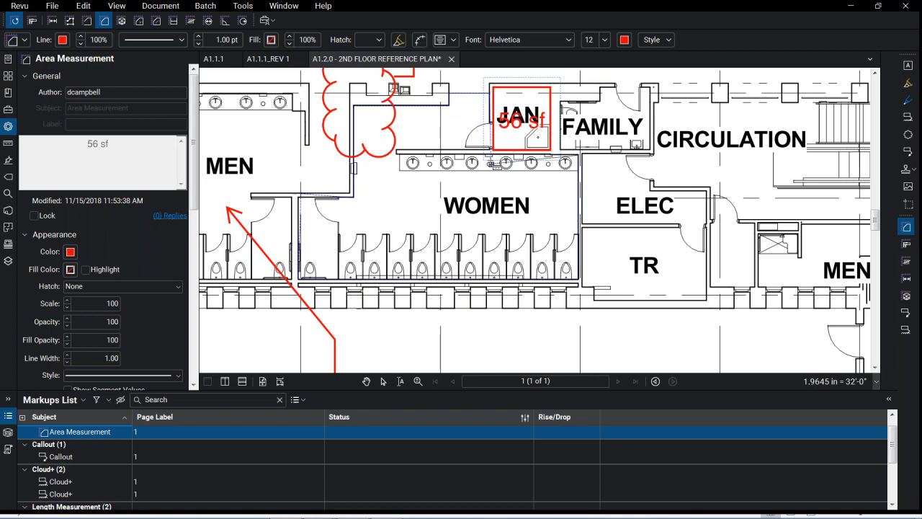
pyautogui.click(490, 150)
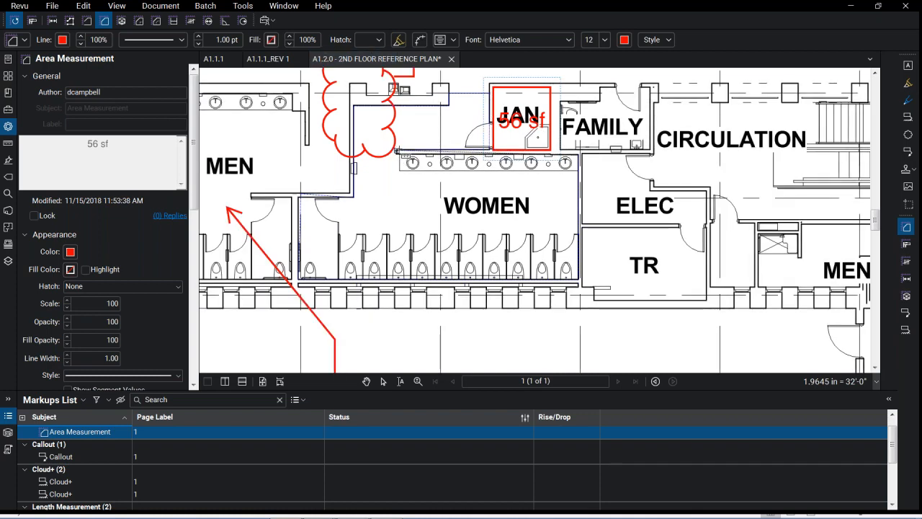
pyautogui.click(396, 150)
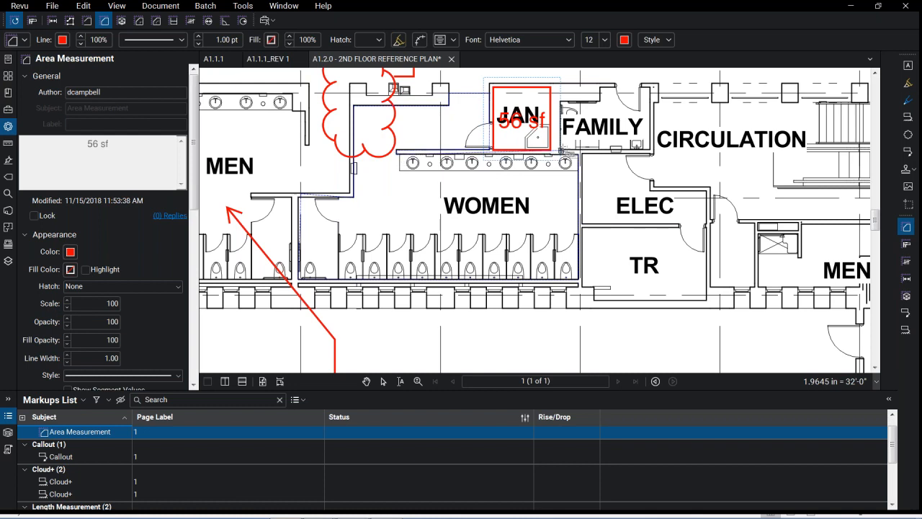
pyautogui.doubleClick(579, 159)
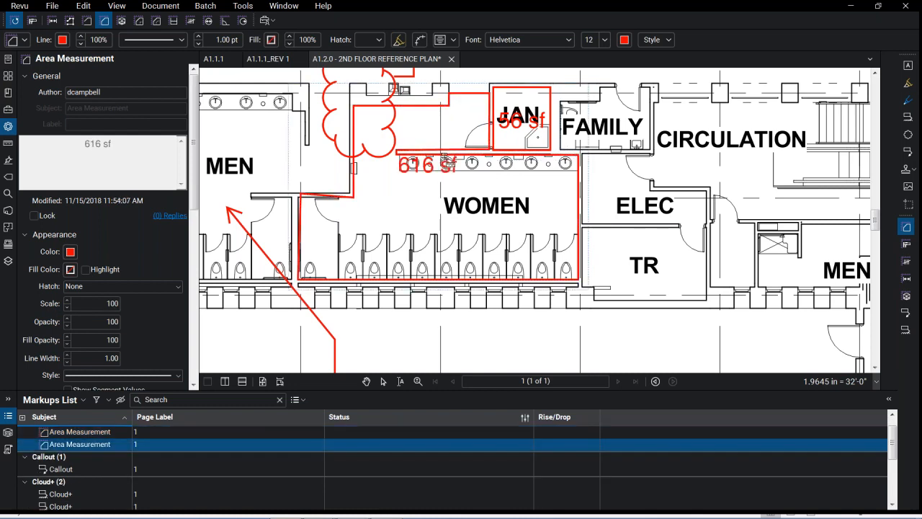
pyautogui.press('Escape')
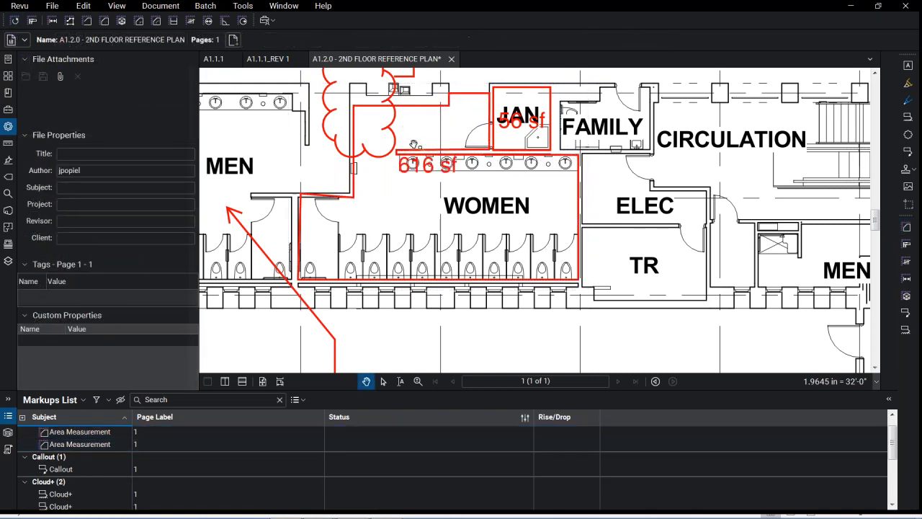
# Straighten the slanted entry-side edge of the WOMEN area measurement and move its caption down into the room beside the room name
pyautogui.click(413, 106)
pyautogui.scroll(1, 303, 198)
pyautogui.scroll(3, 311, 205)
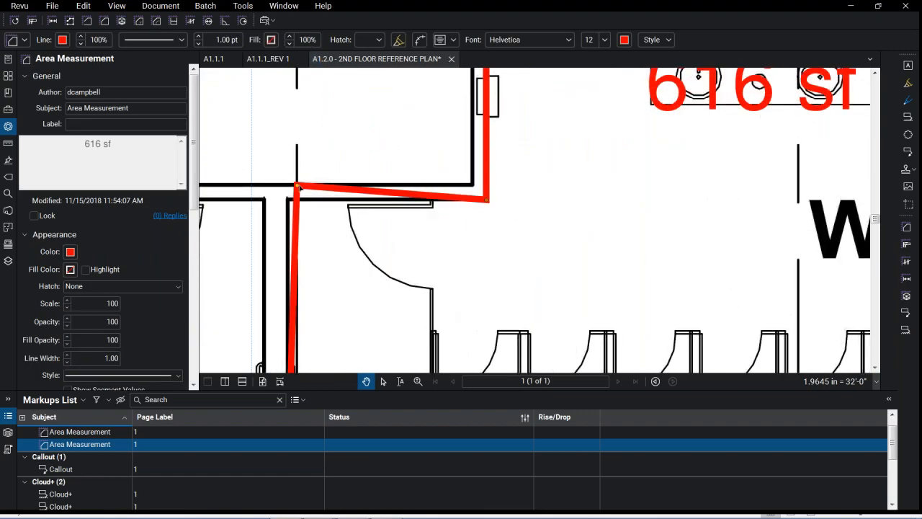
pyautogui.scroll(-5, 463, 239)
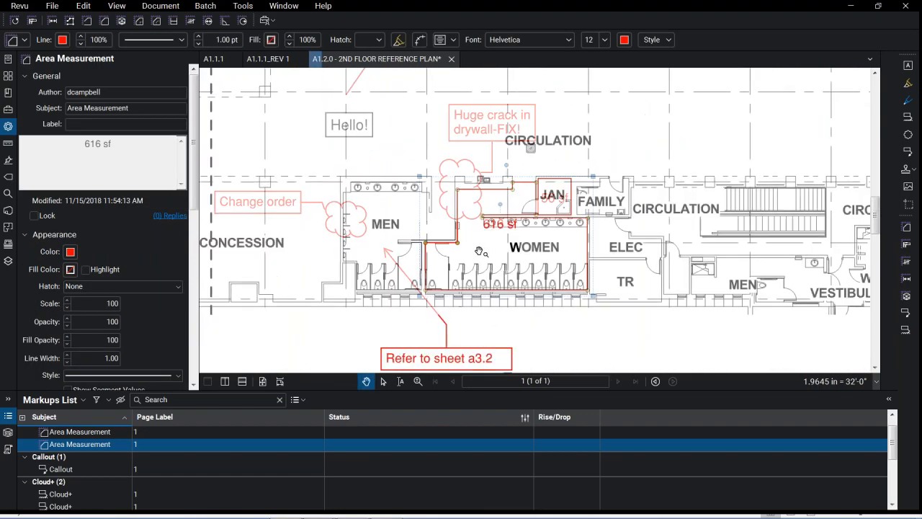
pyautogui.scroll(2, 465, 246)
pyautogui.moveTo(458, 219); pyautogui.dragTo(454, 249)
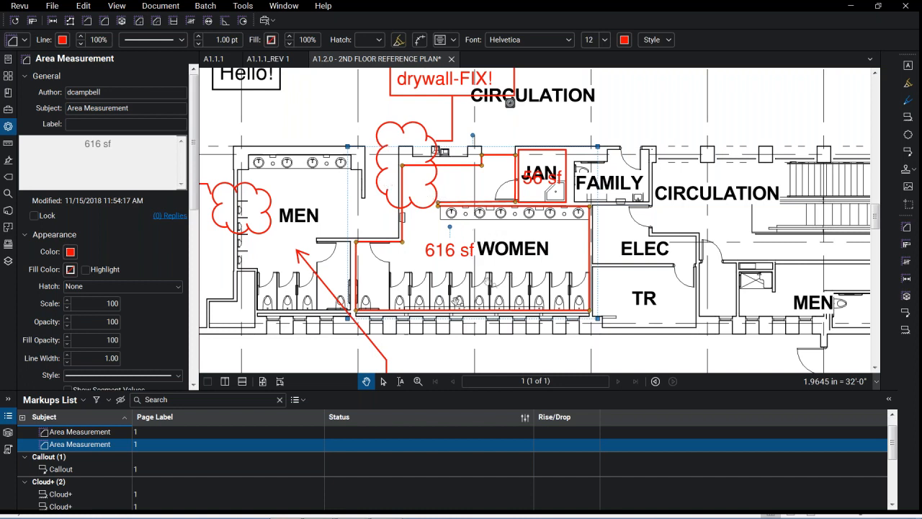
# Apply a Grid hatch to the WOMEN area measurement and set the hatch scale to 50
pyautogui.click(171, 286)
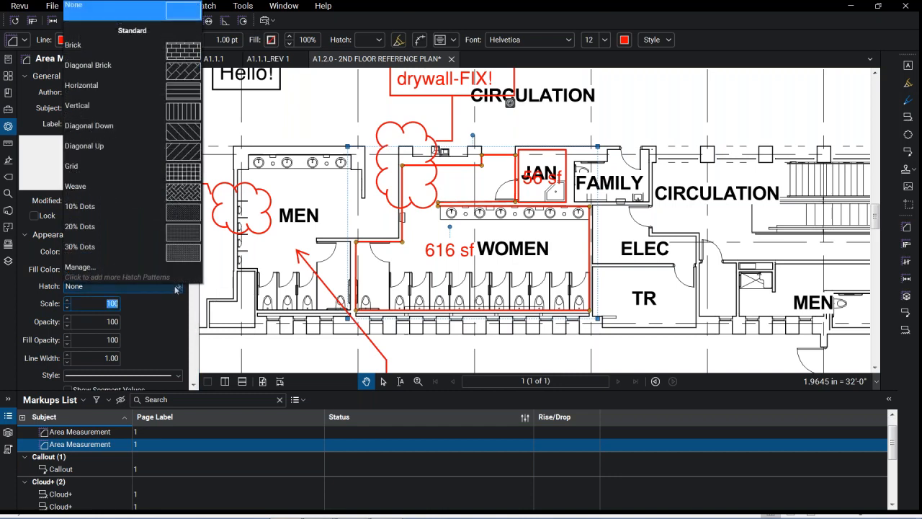
pyautogui.click(150, 171)
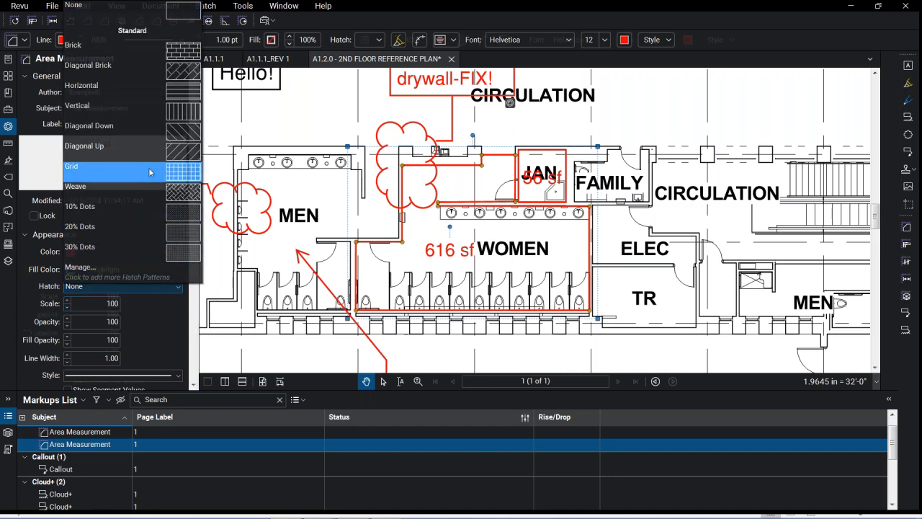
pyautogui.click(69, 309)
pyautogui.click(68, 309)
pyautogui.click(68, 310)
pyautogui.click(68, 310)
pyautogui.click(68, 310)
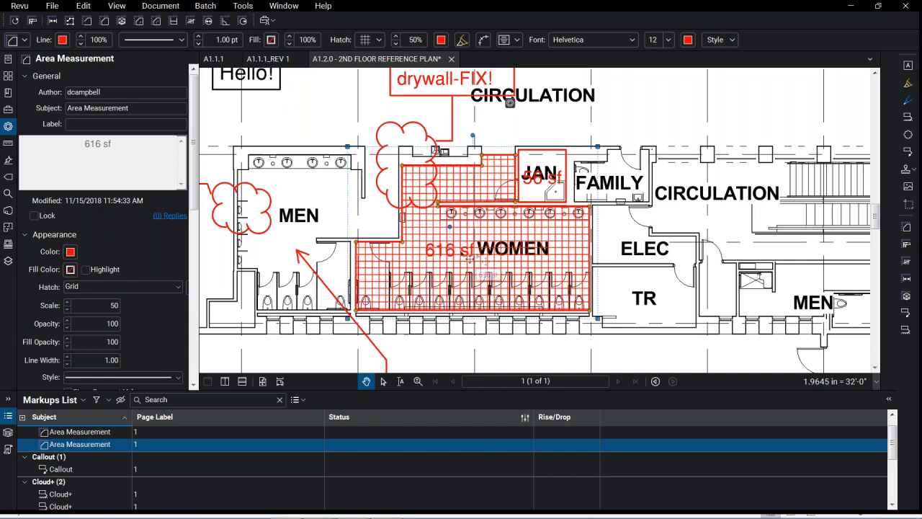
# Set the WOMEN area measurement's outline to bright green and its hatch color to light green
pyautogui.click(69, 253)
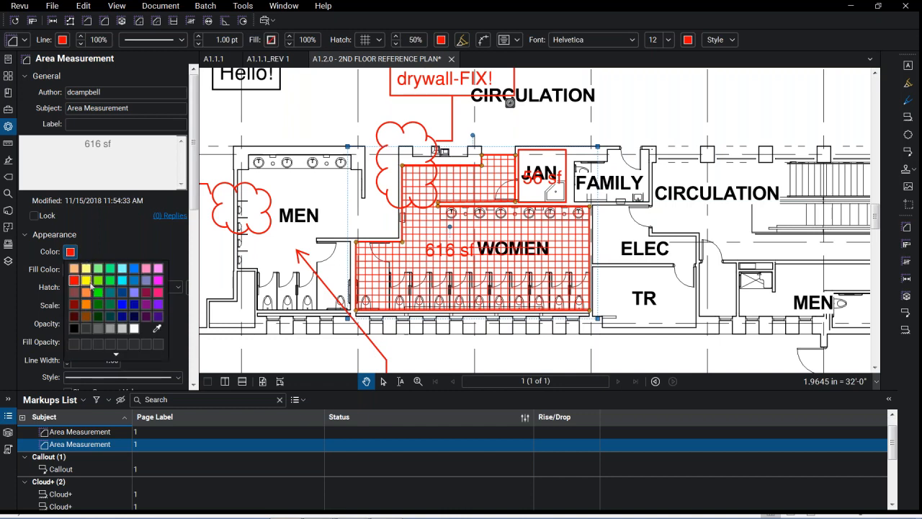
pyautogui.click(98, 280)
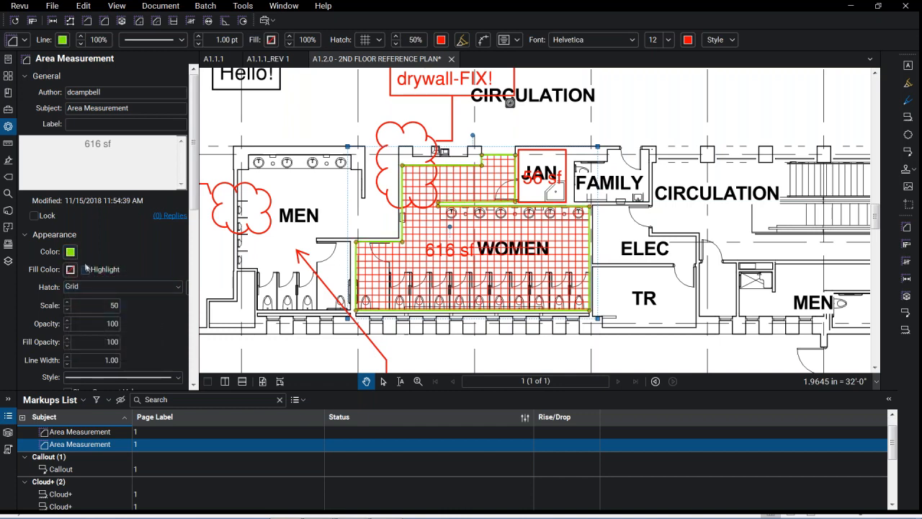
pyautogui.moveTo(193, 205)
pyautogui.mouseDown()
pyautogui.moveTo(200, 274)
pyautogui.moveTo(200, 235)
pyautogui.moveTo(245, 233)
pyautogui.mouseUp()
pyautogui.click(193, 153)
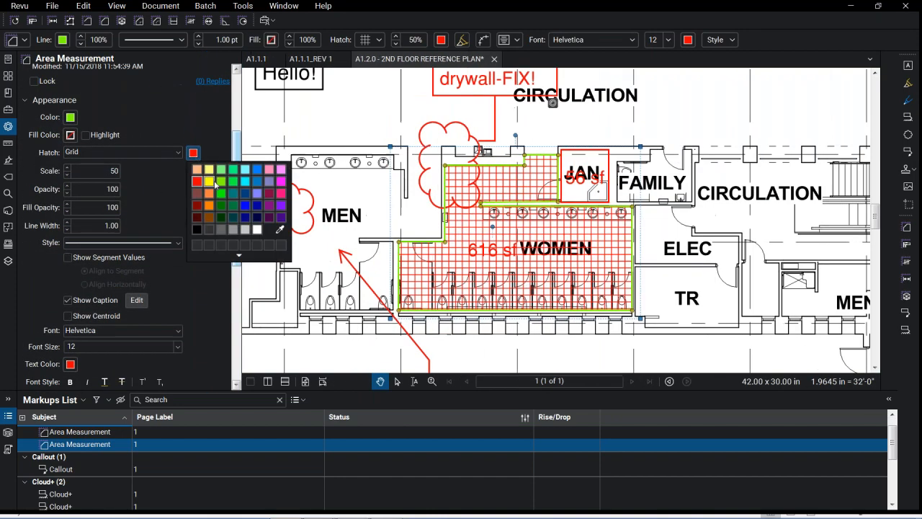
pyautogui.click(222, 170)
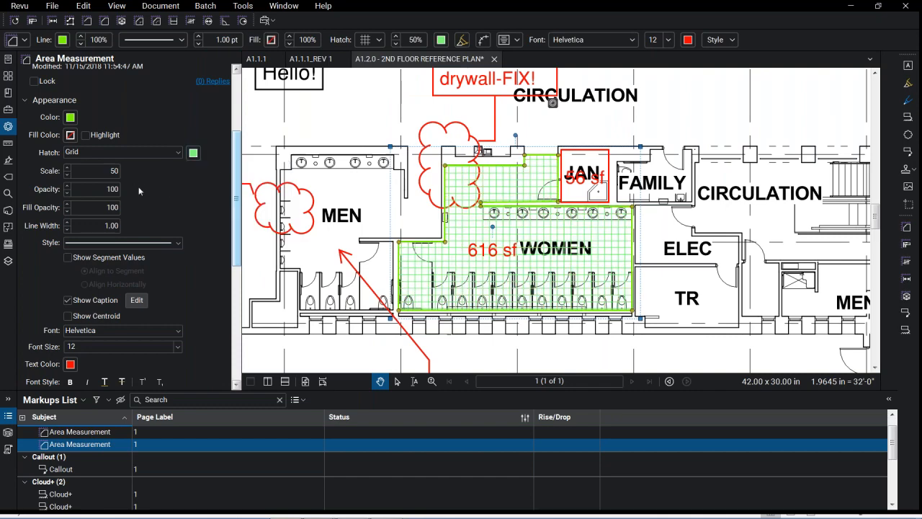
# Set the WOMEN area measurement's subject to Flooring and its label to 4" Ceramic Tile
pyautogui.scroll(-5, 234, 223)
pyautogui.scroll(8, 232, 209)
pyautogui.scroll(3, 233, 204)
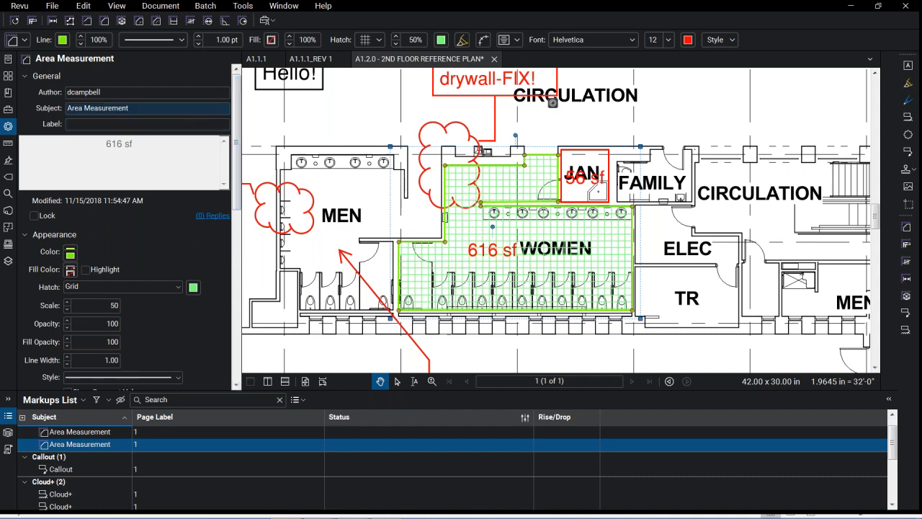
pyautogui.moveTo(136, 108); pyautogui.dragTo(63, 110)
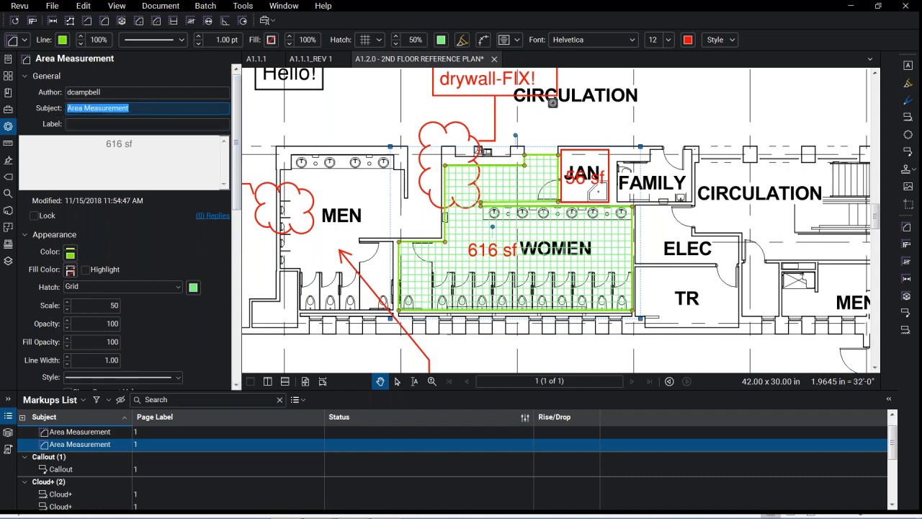
pyautogui.write('Flooring')
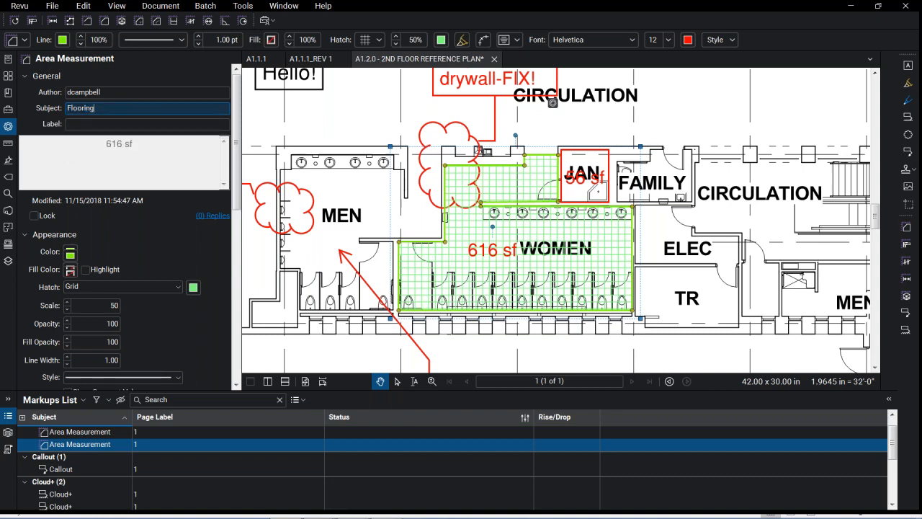
pyautogui.click(198, 124)
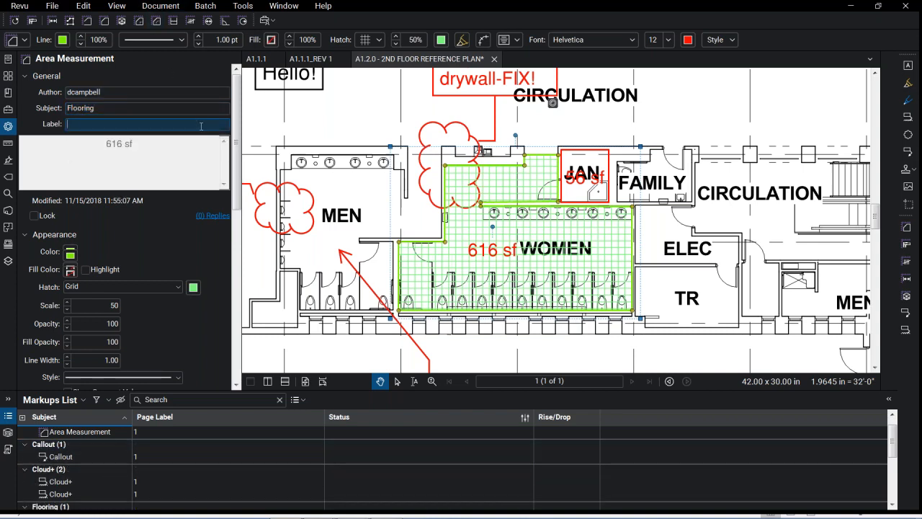
pyautogui.write('4" Ce')
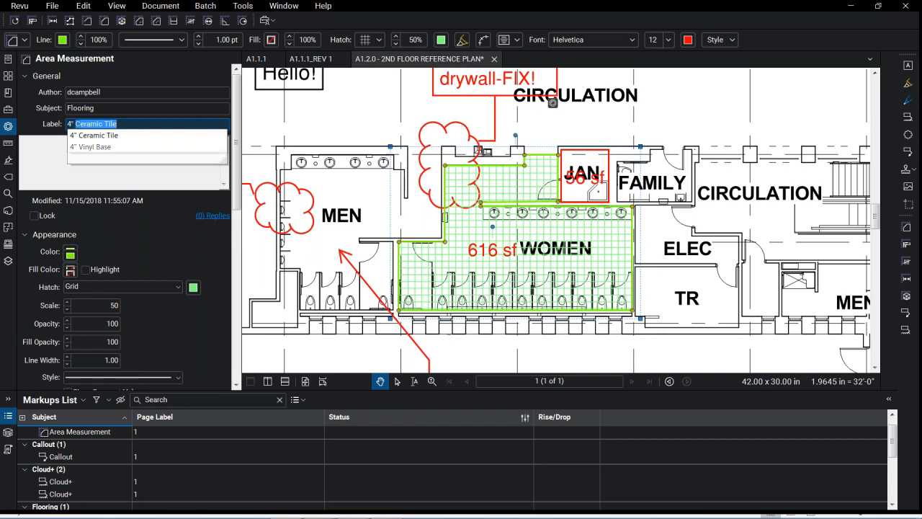
pyautogui.write('ramic Tile')
pyautogui.press('Return')
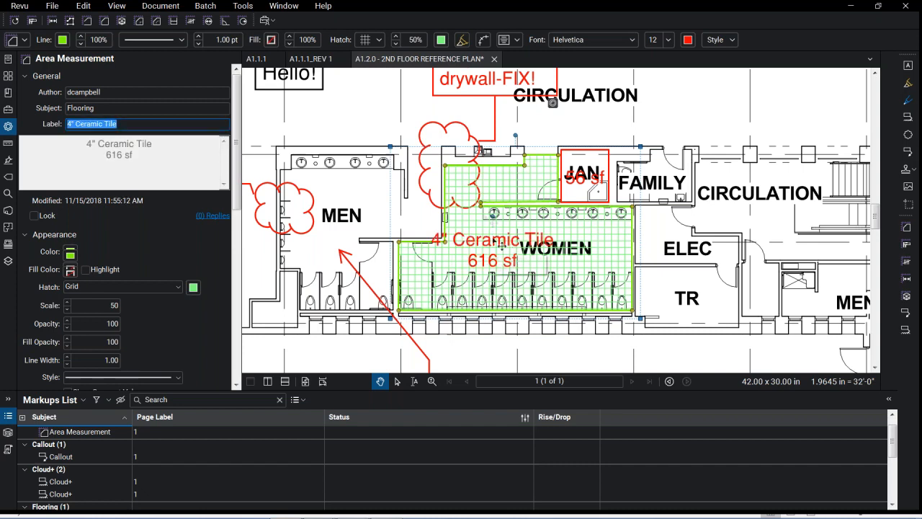
# Sort the Markups List by Subject in descending order and locate the Flooring and Area Measurement entries
pyautogui.click(68, 422)
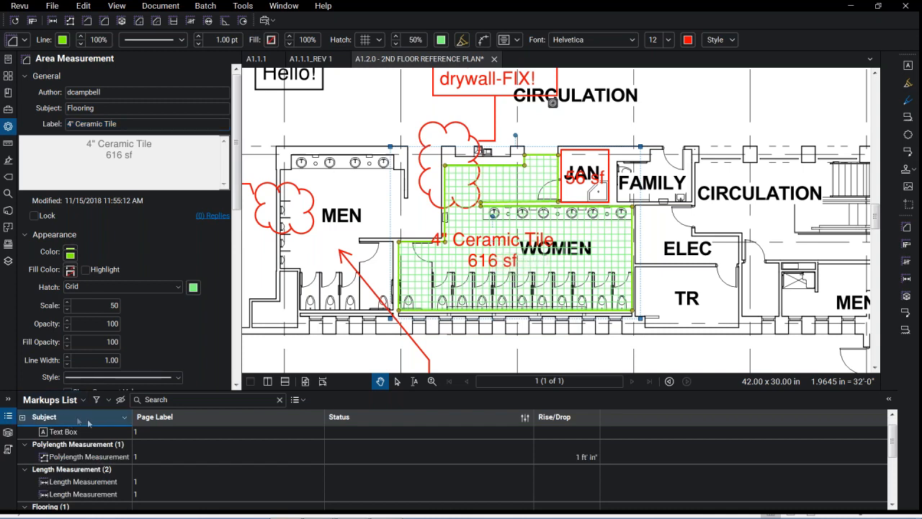
pyautogui.click(88, 423)
pyautogui.click(88, 422)
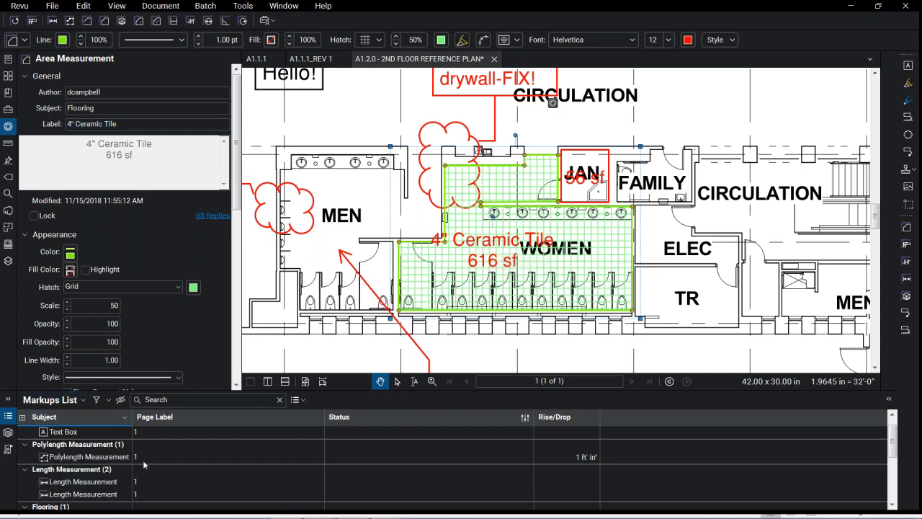
pyautogui.scroll(-5, 112, 468)
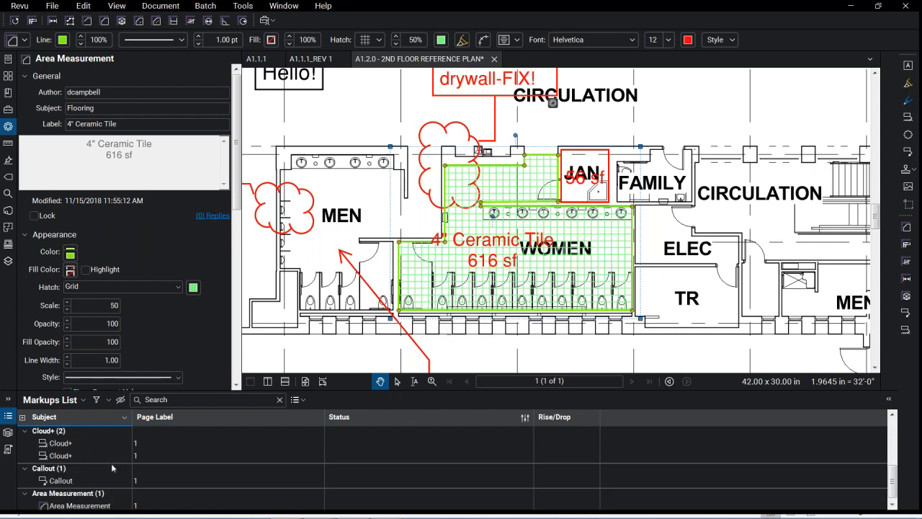
pyautogui.click(97, 504)
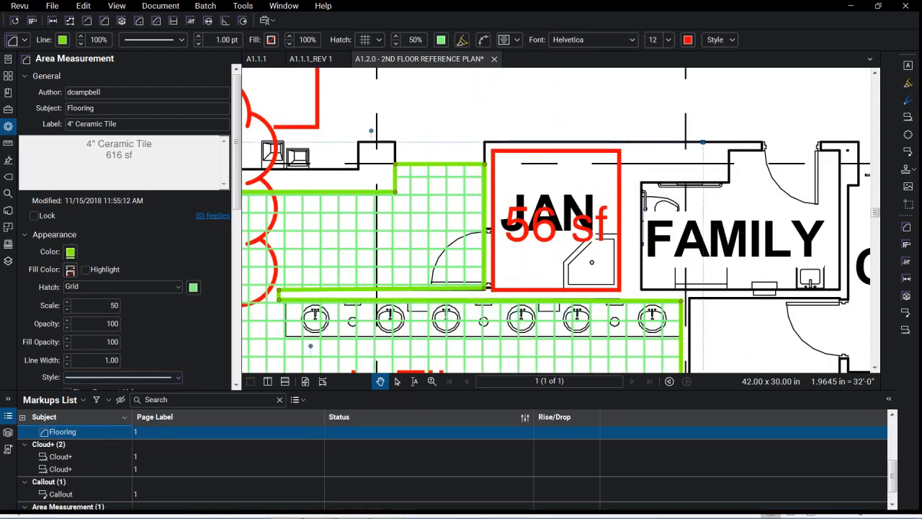
pyautogui.scroll(5, 99, 457)
pyautogui.scroll(-5, 93, 464)
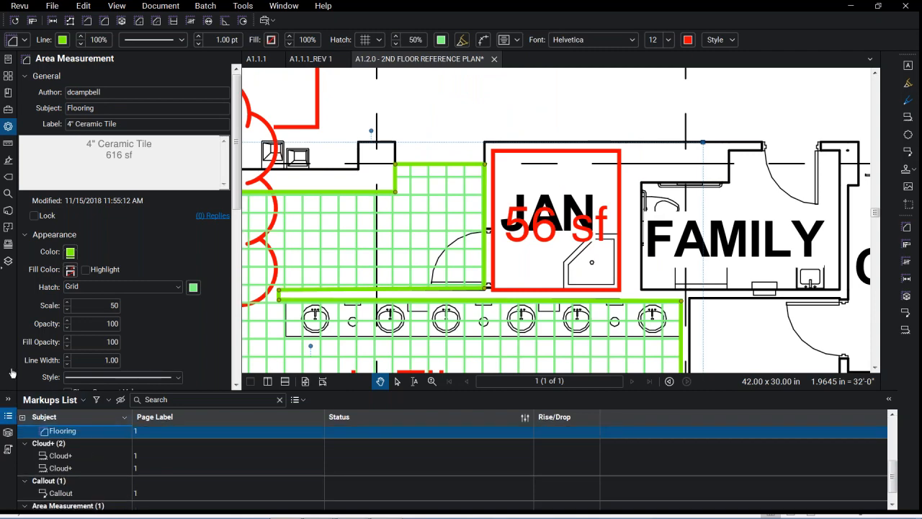
# Dock the Markups List in the side panel, return it beneath the drawing, and make it taller
pyautogui.moveTo(42, 379); pyautogui.dragTo(77, 314)
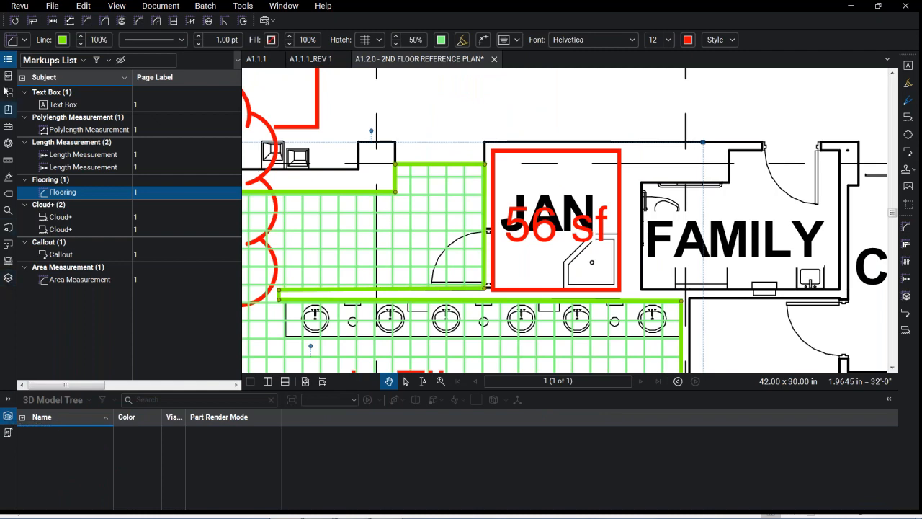
pyautogui.click(6, 416)
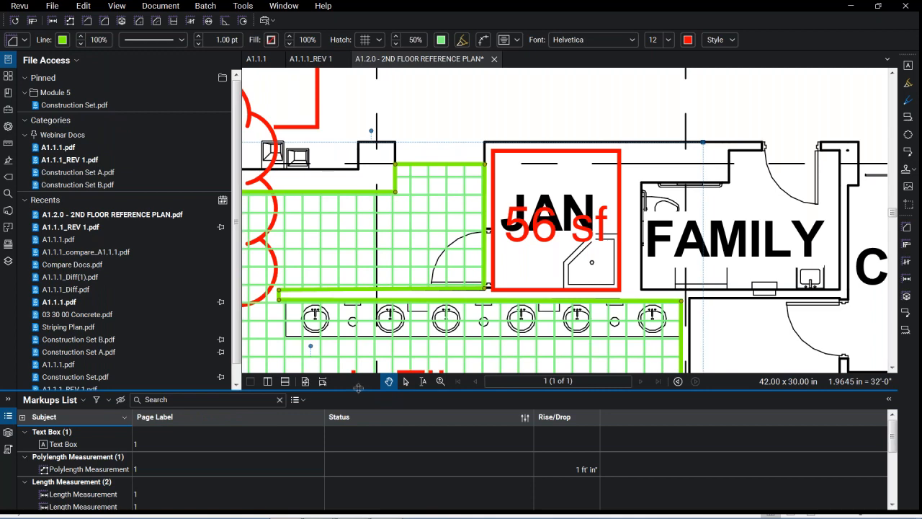
pyautogui.moveTo(358, 375); pyautogui.dragTo(358, 339)
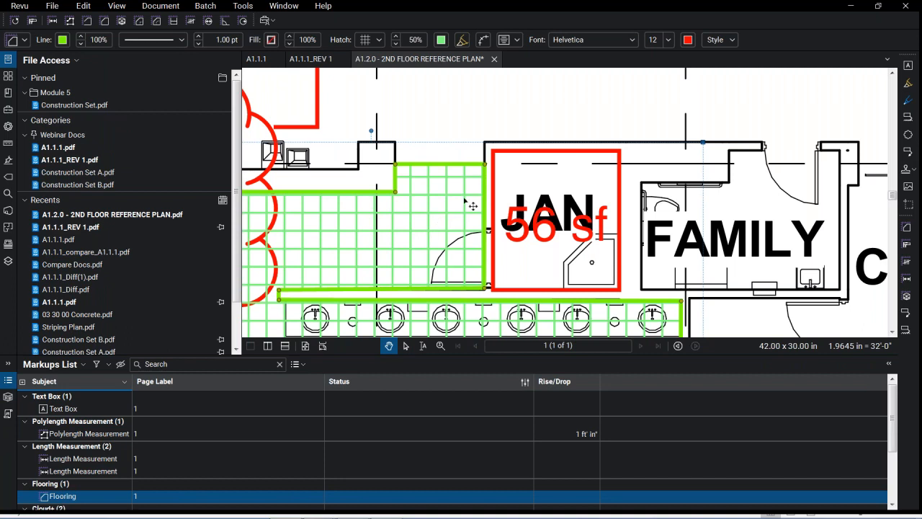
# Filter the Markups List by the Flooring subject, and switch the filter back off
pyautogui.click(568, 237)
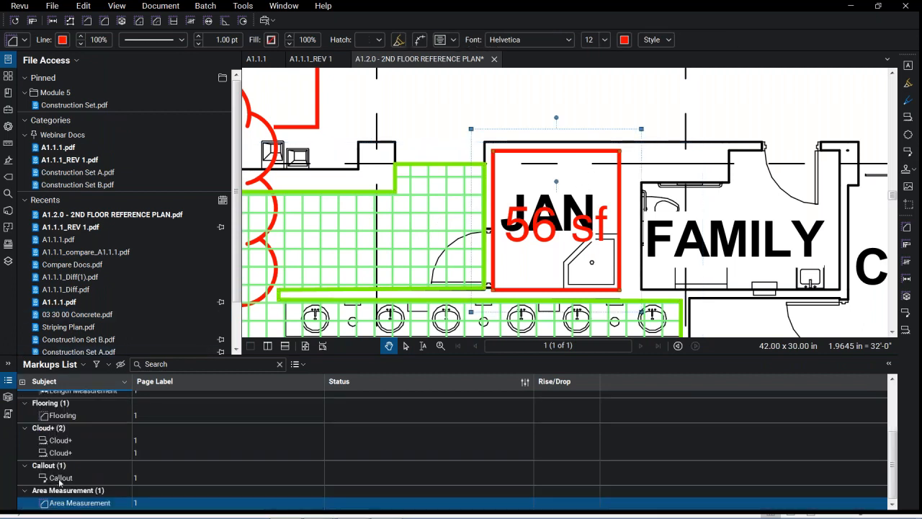
pyautogui.click(64, 415)
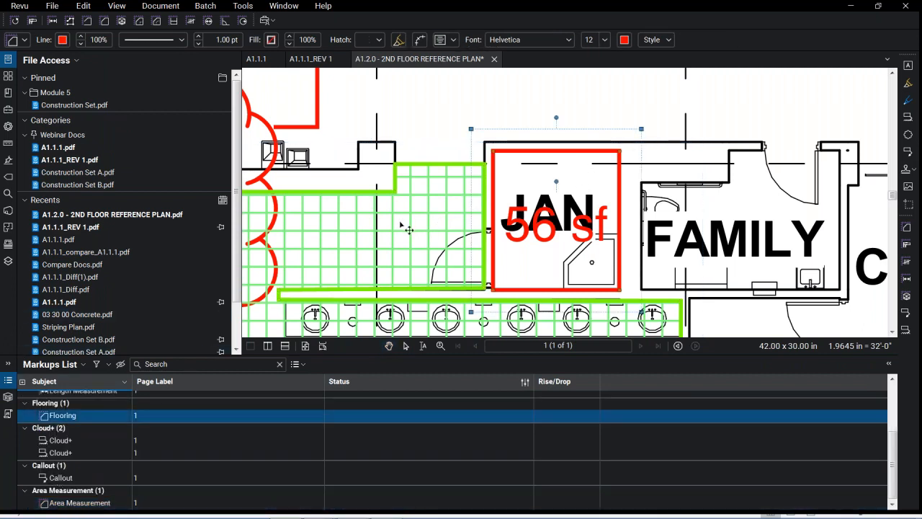
pyautogui.click(96, 364)
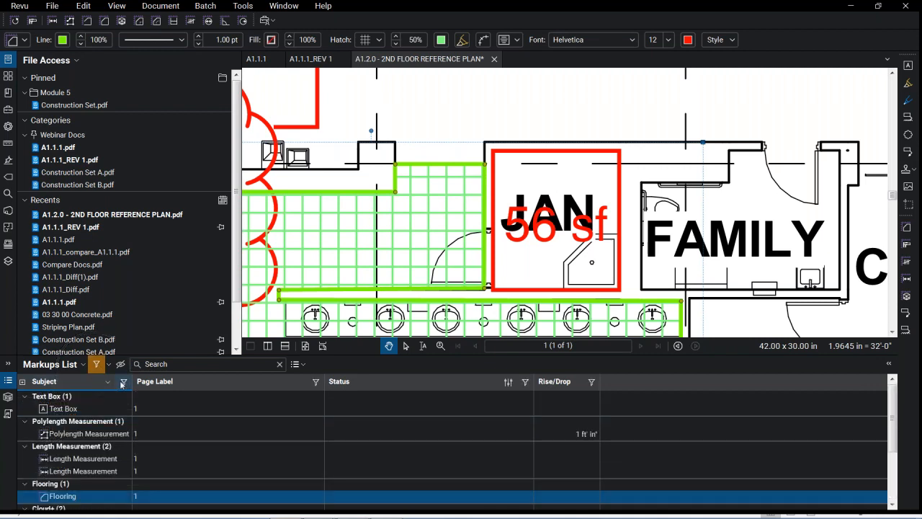
pyautogui.click(122, 381)
pyautogui.press('Escape')
pyautogui.click(96, 364)
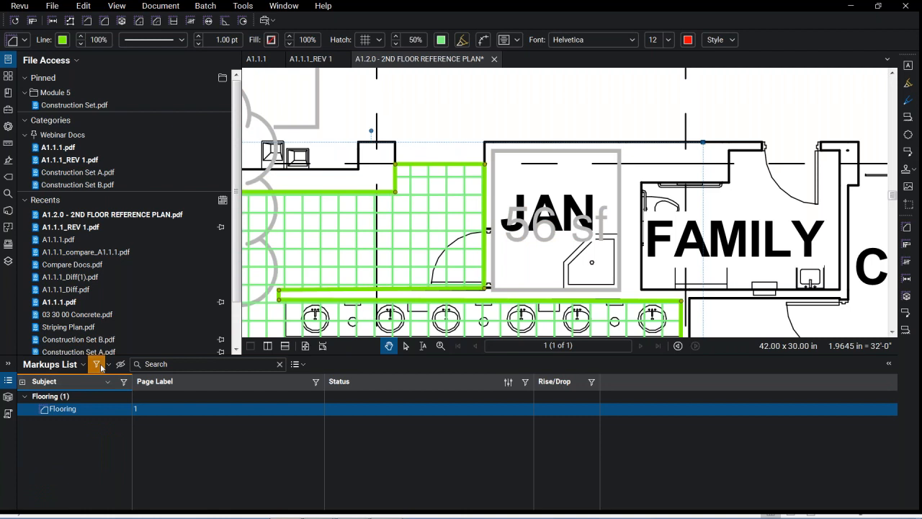
pyautogui.click(209, 364)
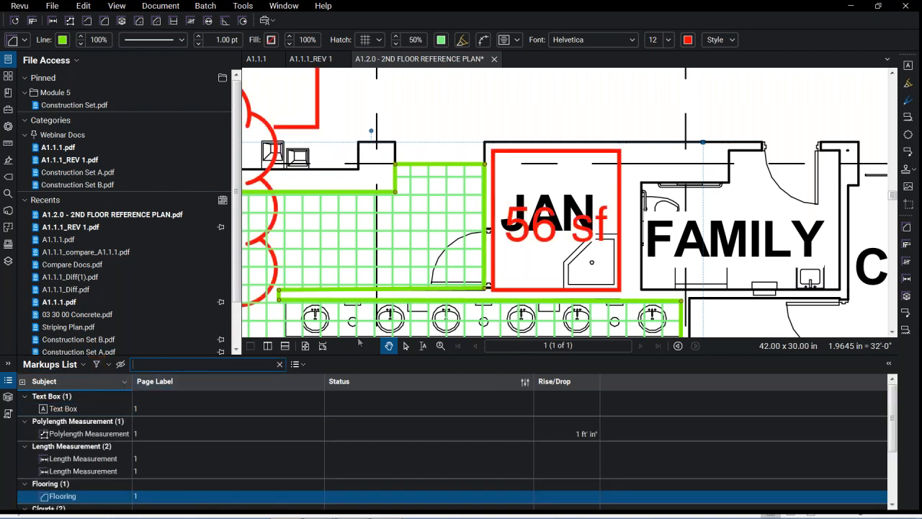
pyautogui.click(521, 105)
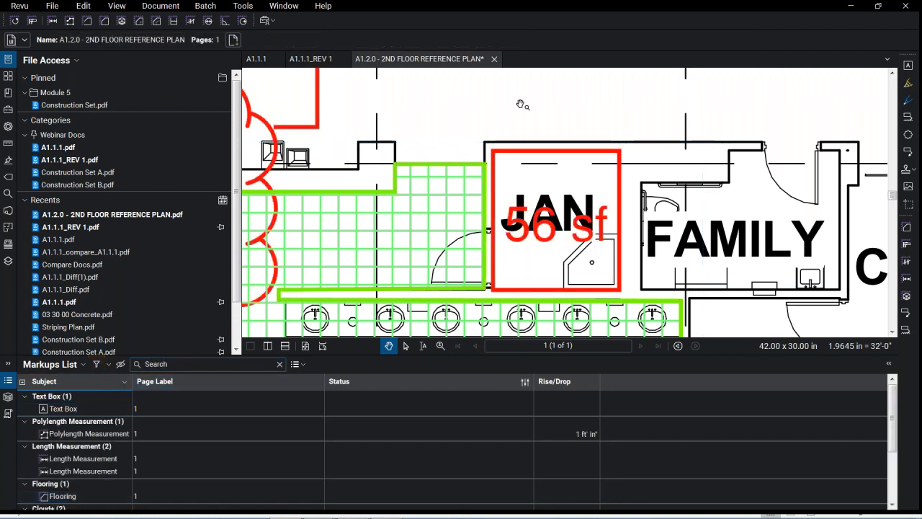
# Add the WOMEN room's flooring area measurement to the My Tools set in the Tool Chest
pyautogui.click(415, 242)
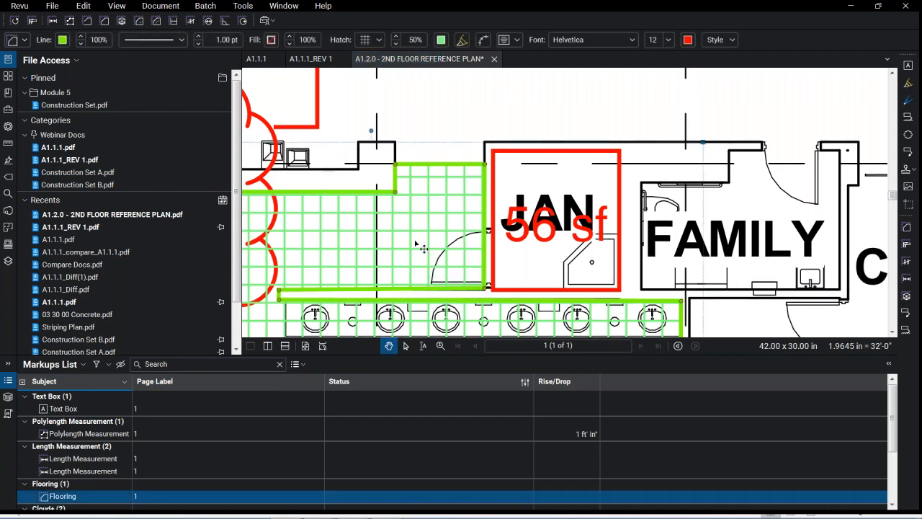
pyautogui.click(8, 111)
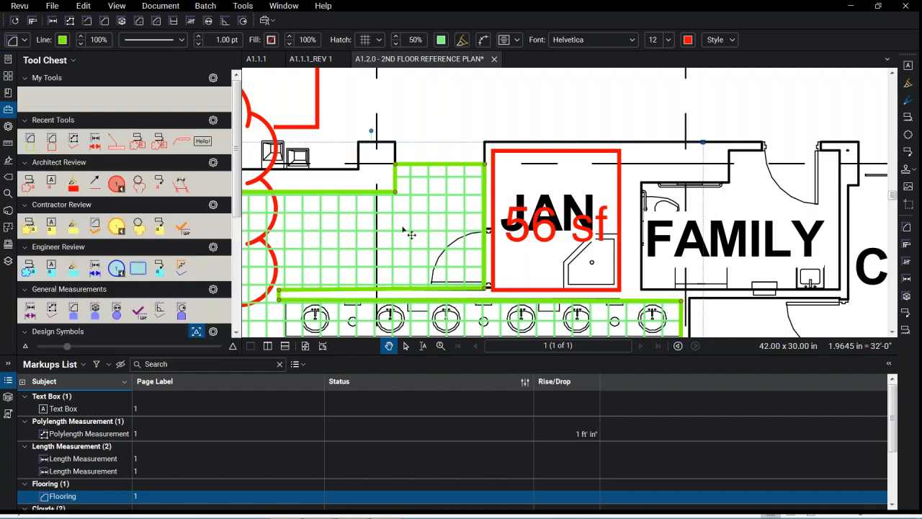
pyautogui.scroll(-5, 411, 235)
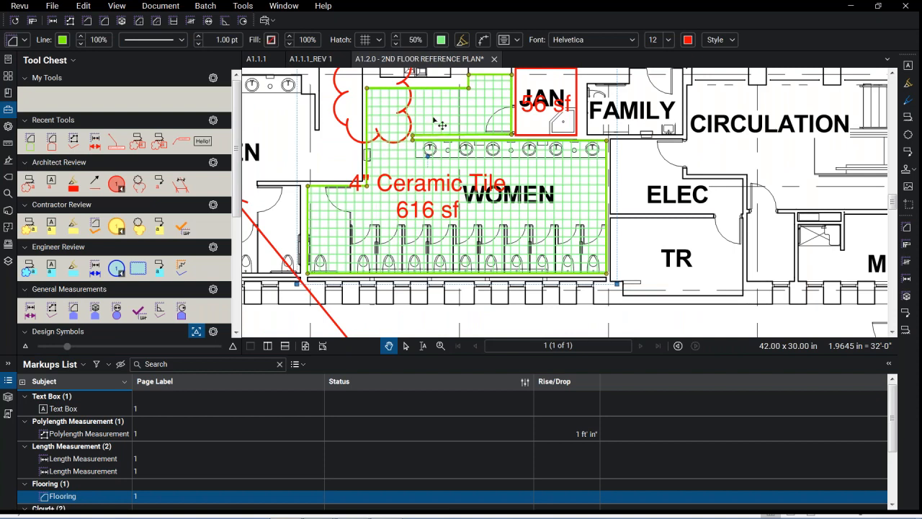
pyautogui.rightClick(434, 121)
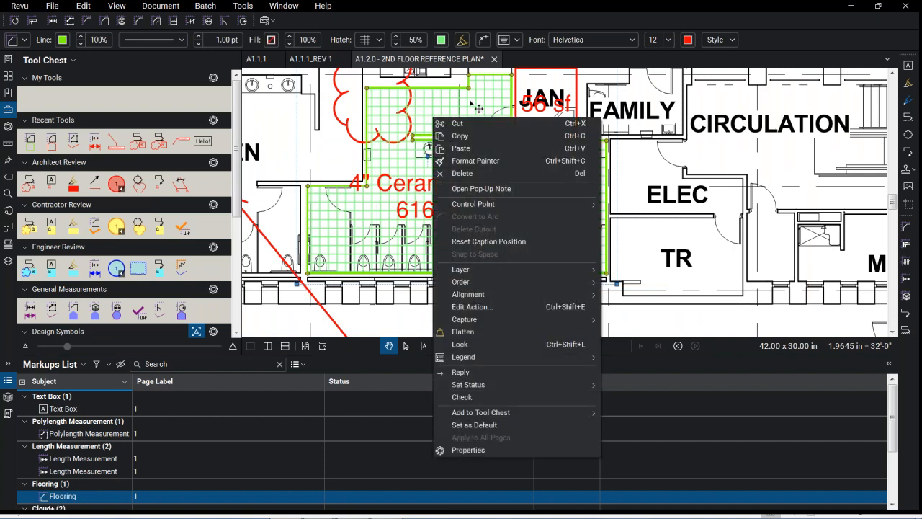
pyautogui.click(498, 417)
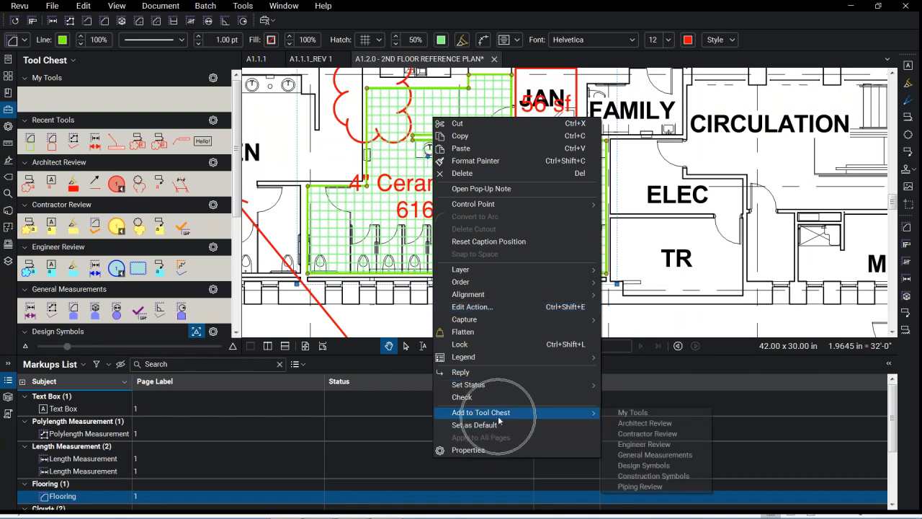
pyautogui.click(627, 412)
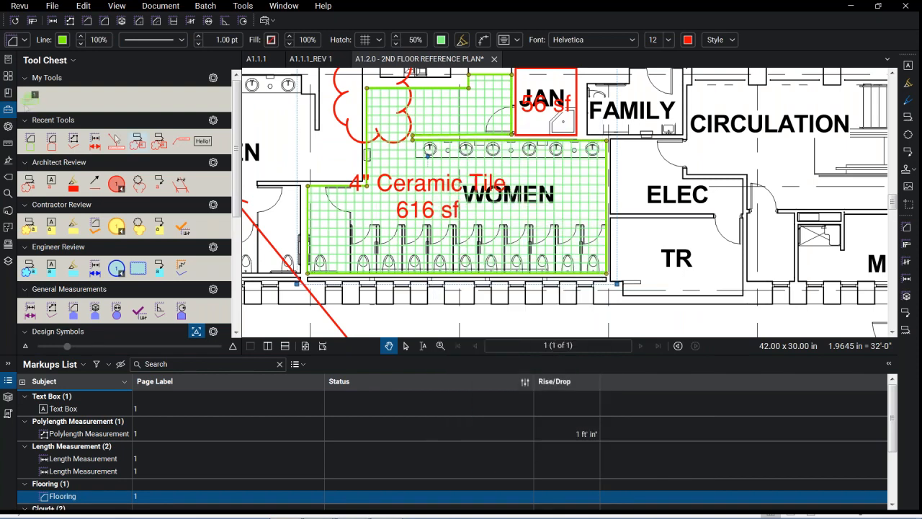
# Measure the MEN room's floor area by tracing its wall outline with the flooring tool saved in My Tools
pyautogui.click(29, 104)
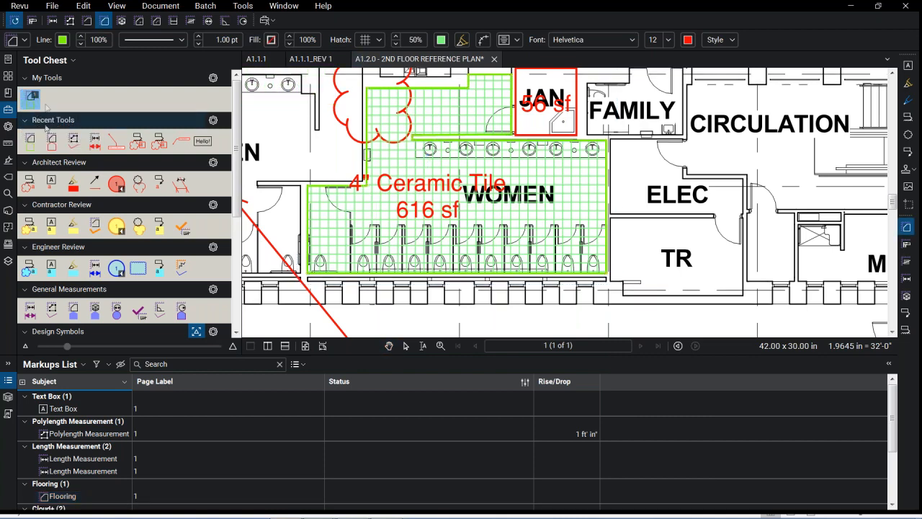
pyautogui.moveTo(303, 144); pyautogui.dragTo(623, 154)
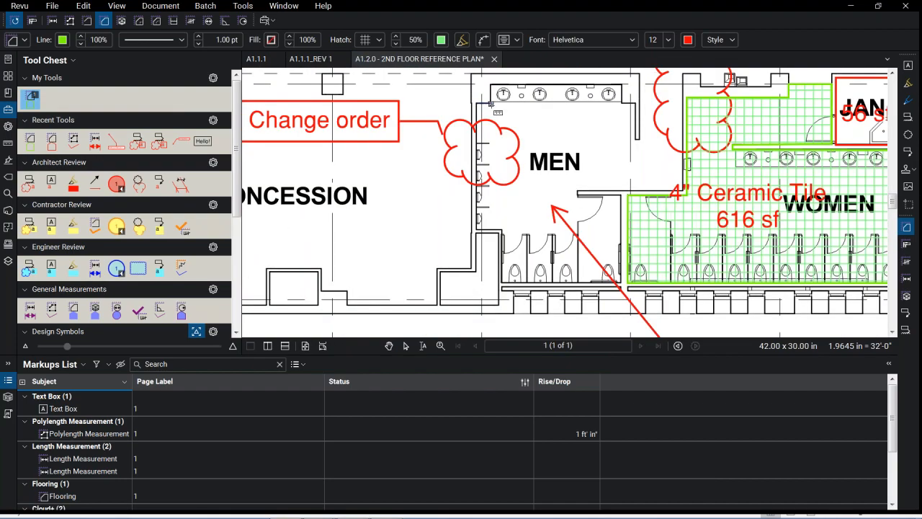
pyautogui.click(491, 85)
pyautogui.click(622, 85)
pyautogui.click(622, 186)
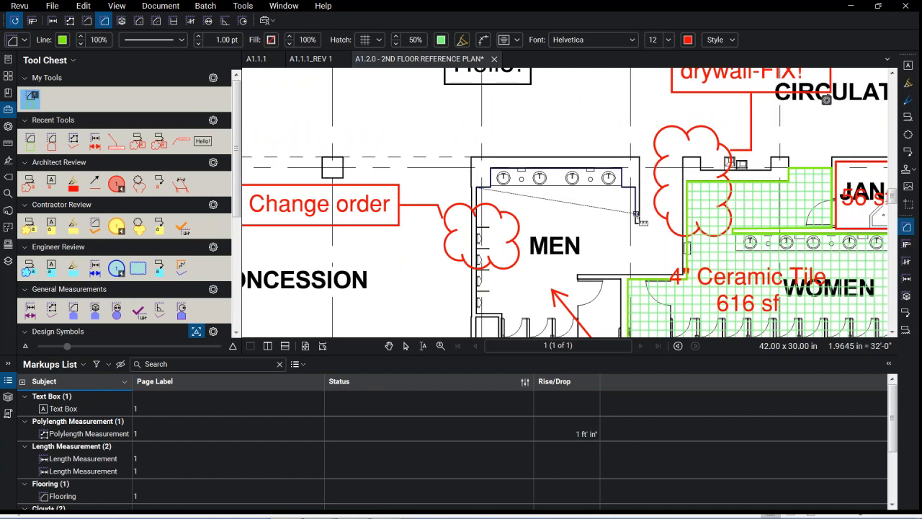
pyautogui.click(639, 171)
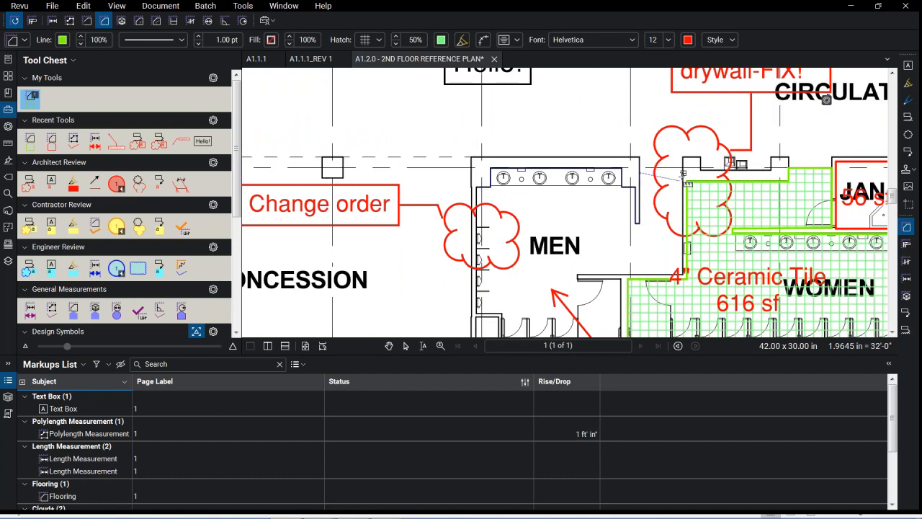
pyautogui.click(683, 173)
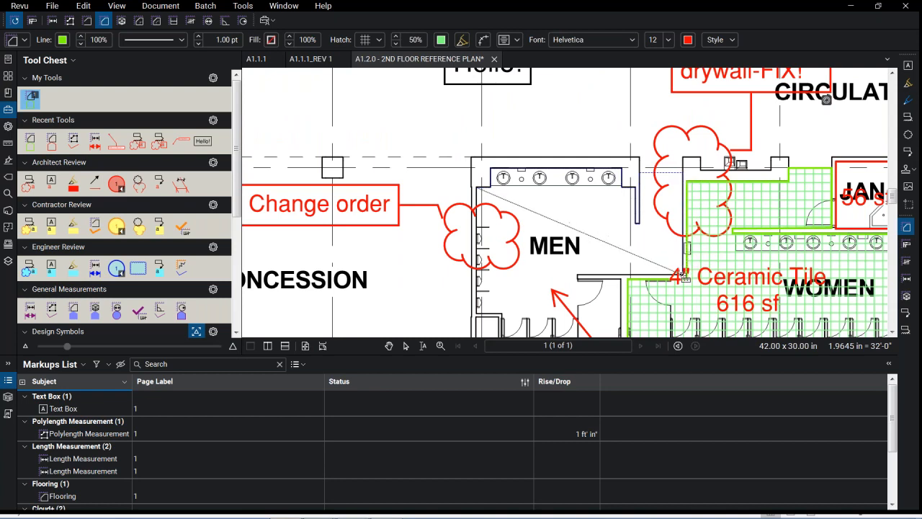
pyautogui.click(682, 274)
pyautogui.click(578, 274)
pyautogui.click(577, 280)
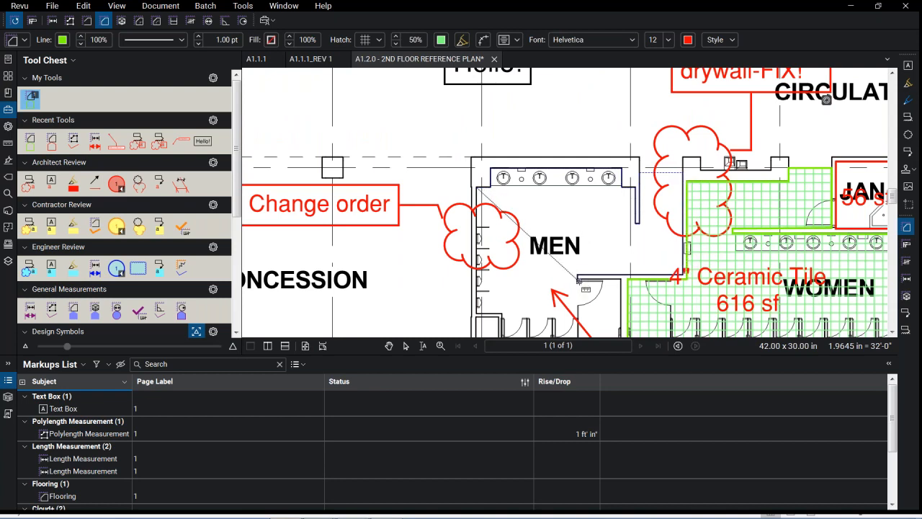
pyautogui.scroll(-3, 633, 328)
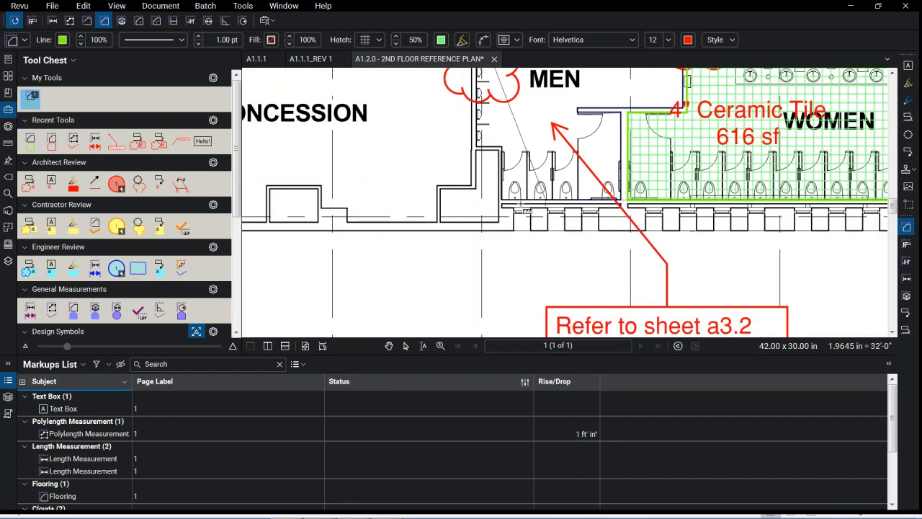
pyautogui.click(502, 200)
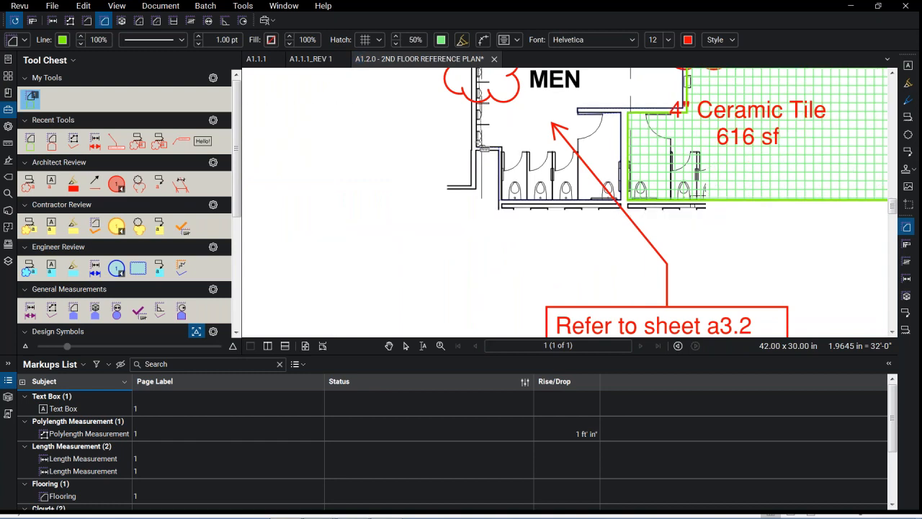
pyautogui.doubleClick(476, 148)
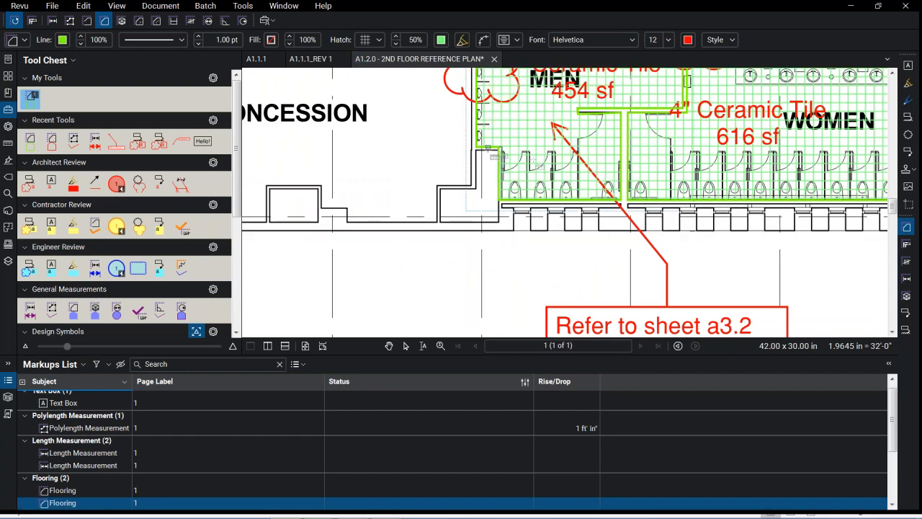
pyautogui.press('Escape')
# Give the MEN room's flooring measurement a light green fill and enable its Highlight option
pyautogui.click(584, 103)
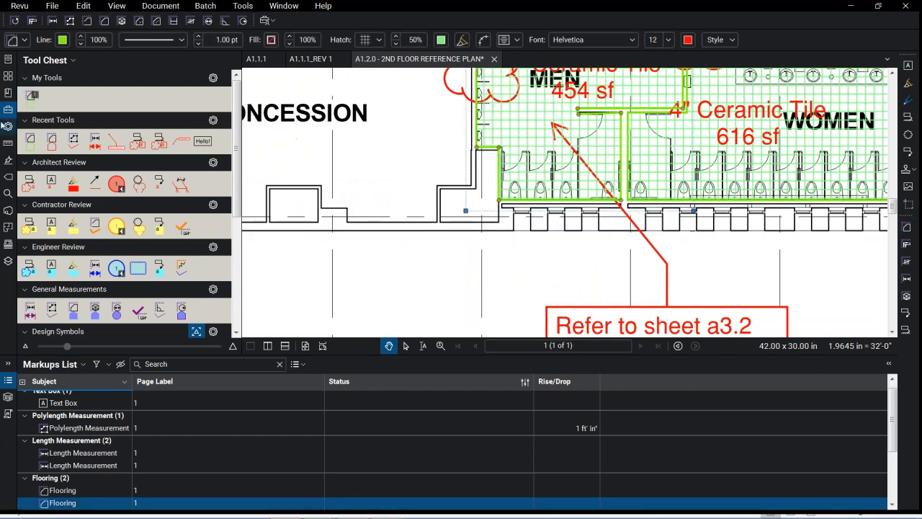
pyautogui.click(11, 130)
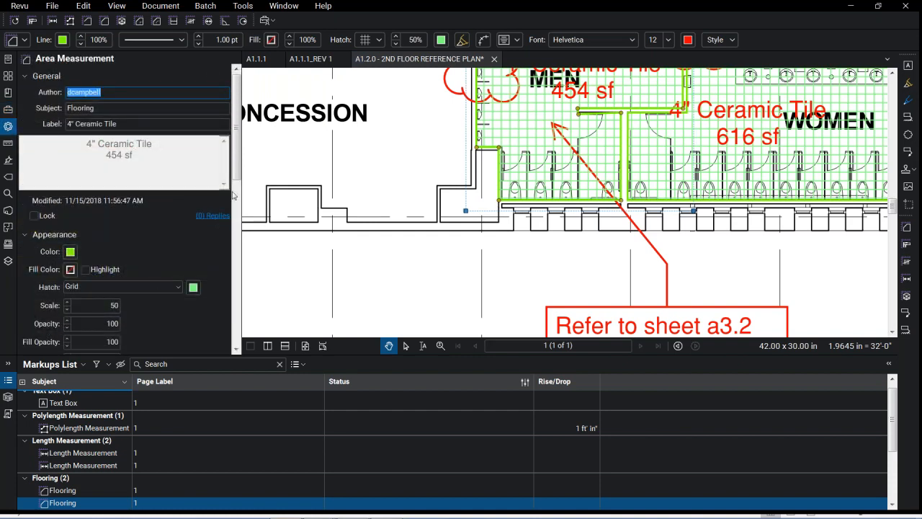
pyautogui.scroll(-3, 233, 194)
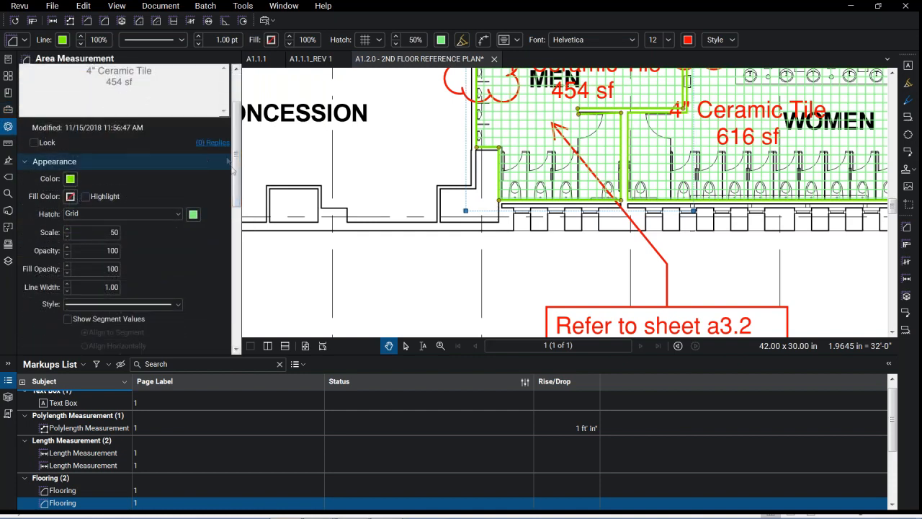
pyautogui.scroll(-1, 233, 173)
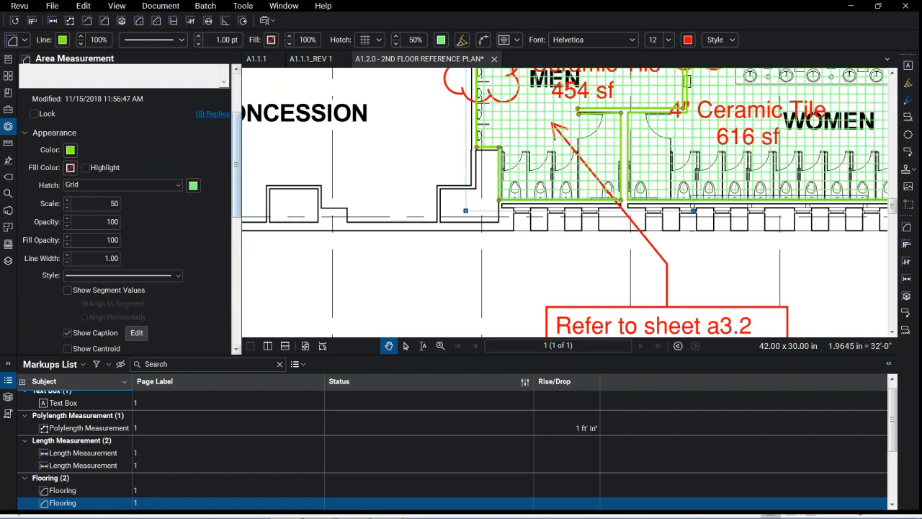
pyautogui.moveTo(238, 175); pyautogui.dragTo(237, 236)
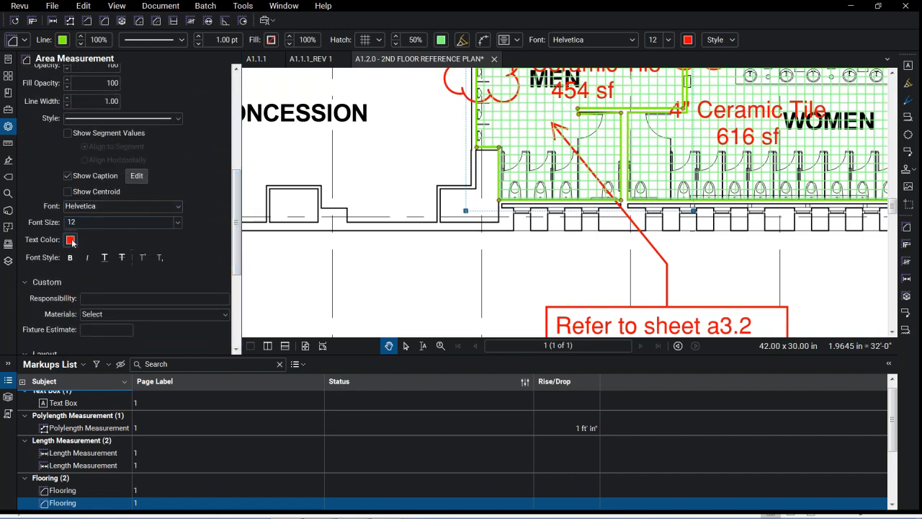
pyautogui.scroll(3, 146, 112)
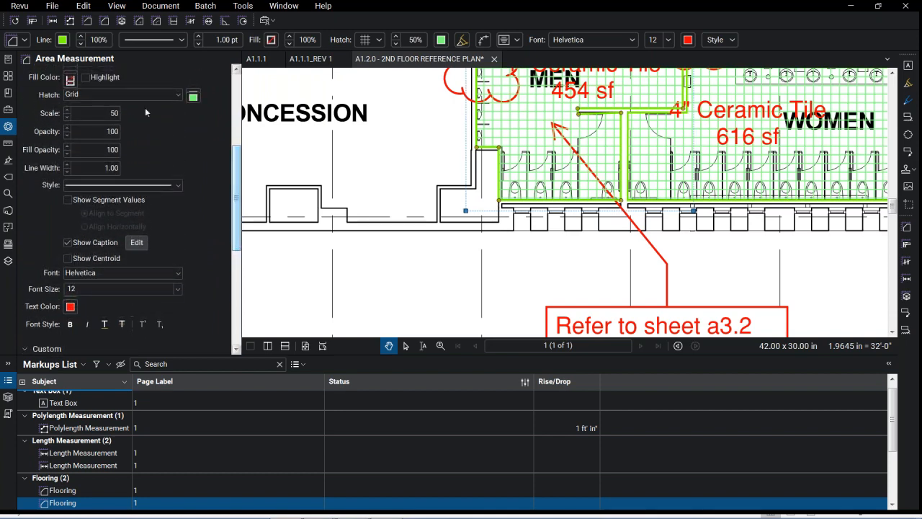
pyautogui.click(69, 78)
pyautogui.click(97, 96)
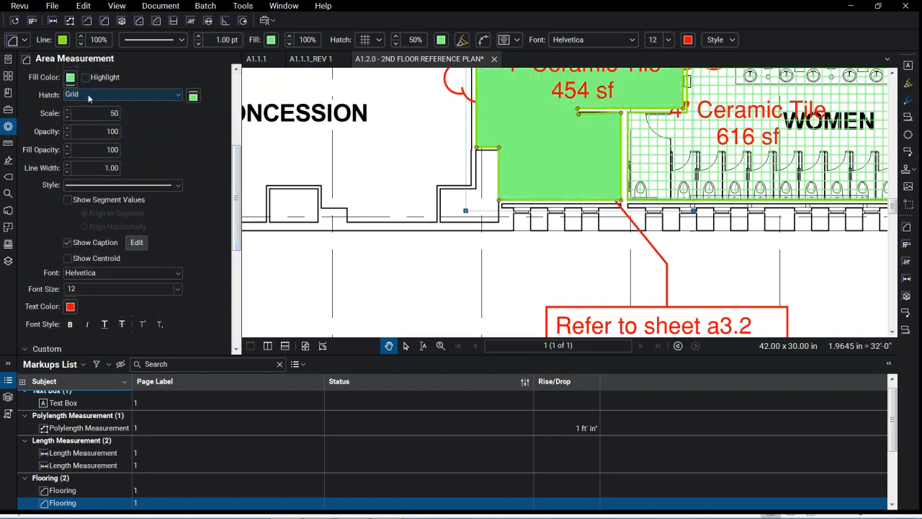
pyautogui.click(86, 77)
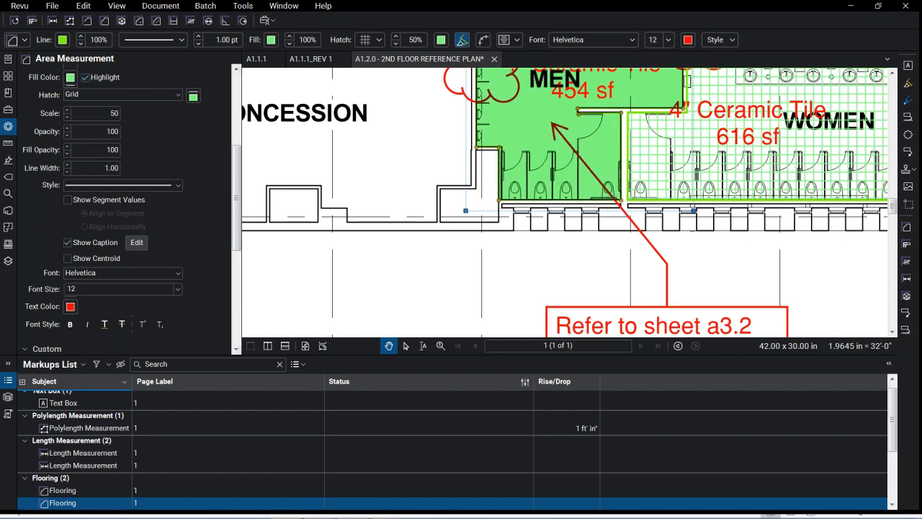
# Set the hatch color of the MEN room's flooring measurement to yellow
pyautogui.scroll(3, 192, 196)
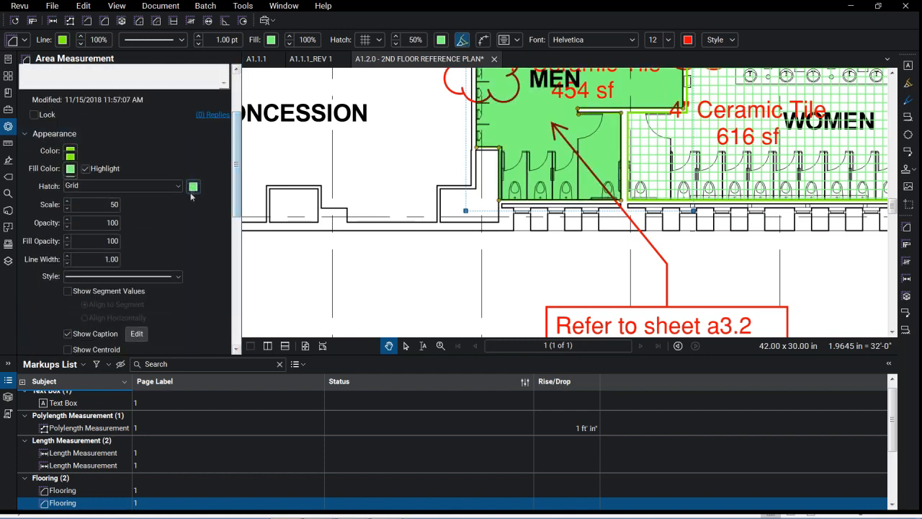
pyautogui.click(193, 187)
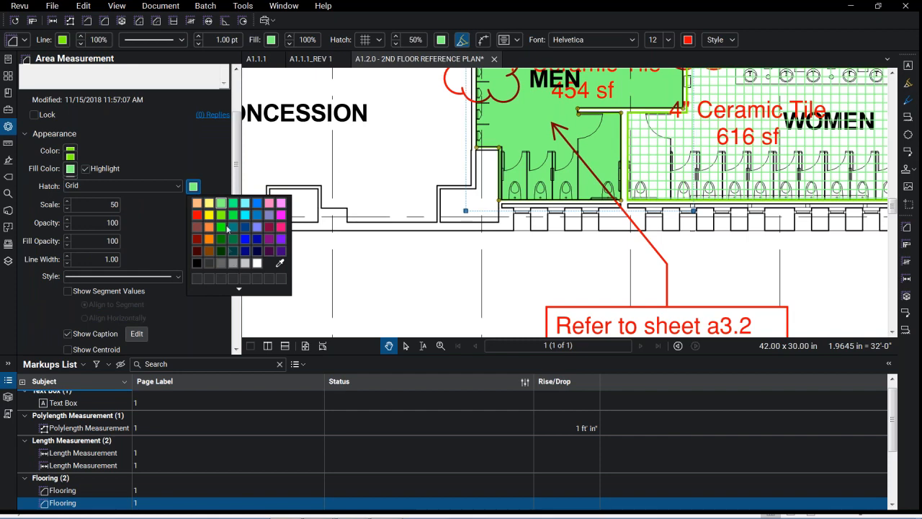
pyautogui.click(210, 214)
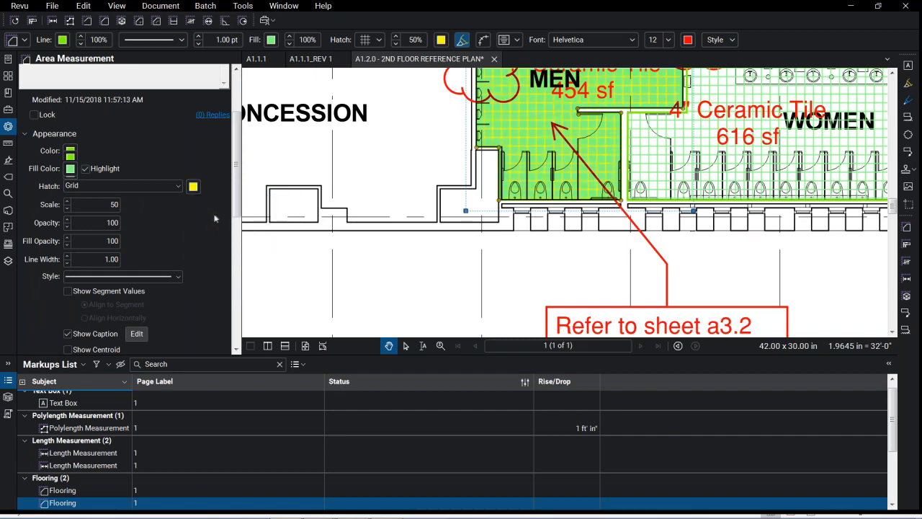
pyautogui.scroll(-5, 171, 236)
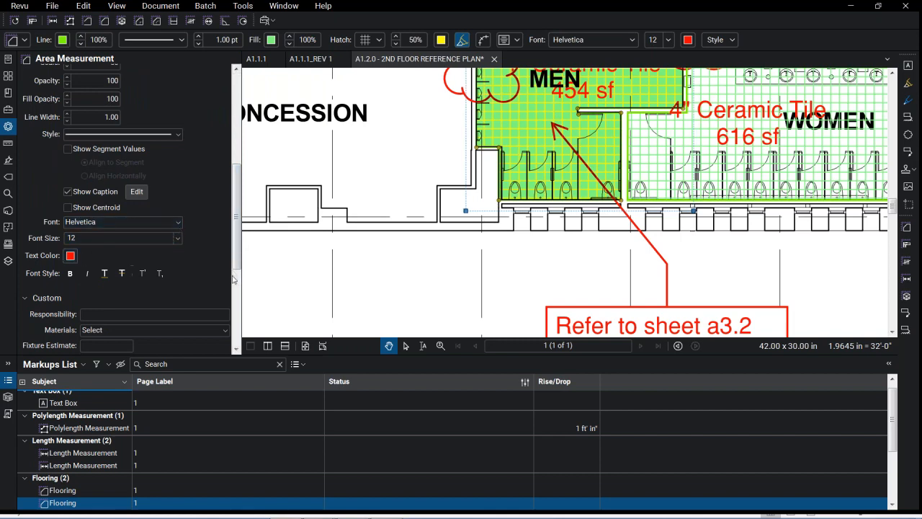
pyautogui.scroll(-6, 237, 288)
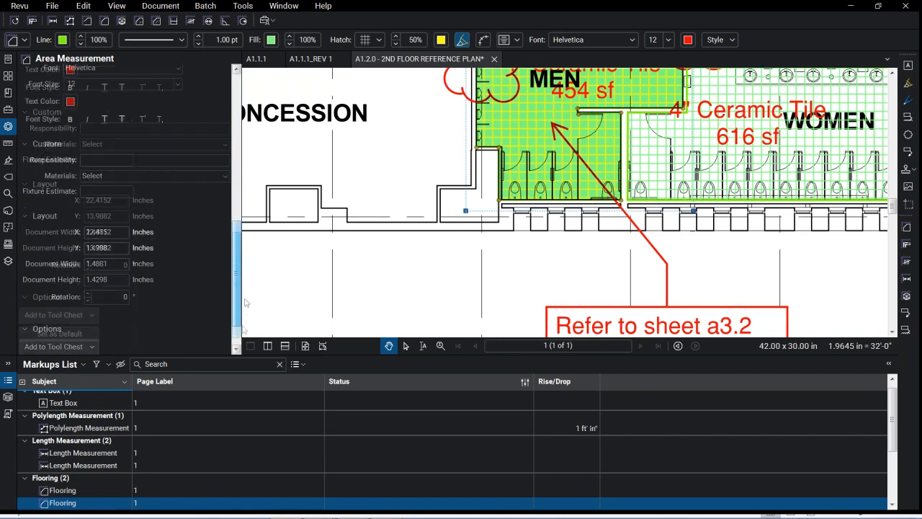
pyautogui.scroll(8, 221, 185)
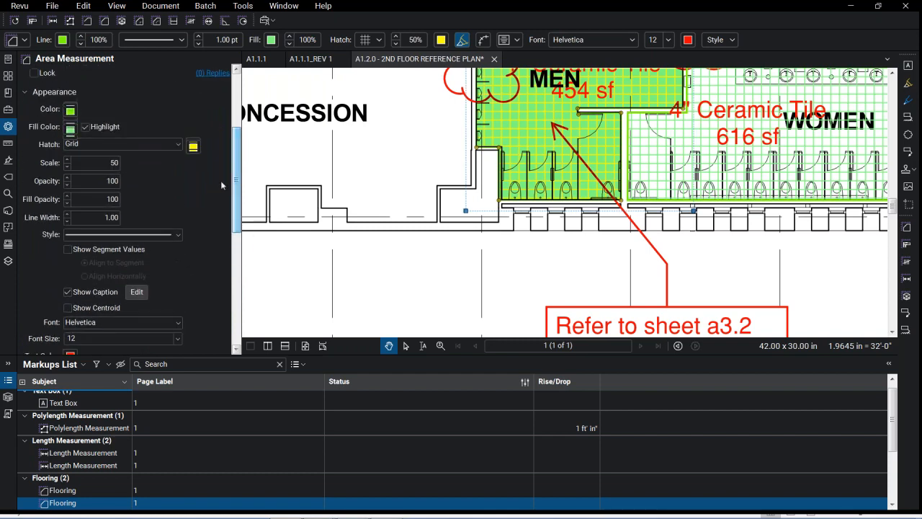
# Move the MEN room's flooring caption below the room name and set its text color to black
pyautogui.moveTo(236, 184); pyautogui.dragTo(236, 203)
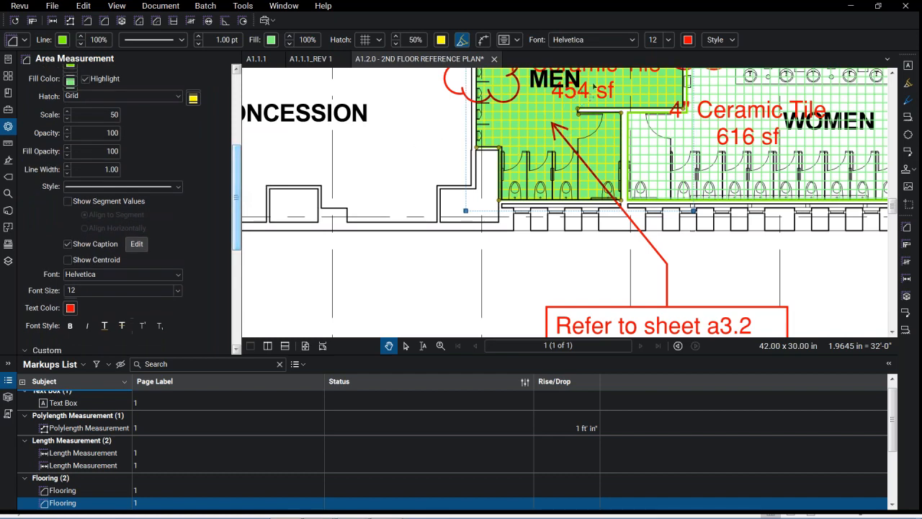
pyautogui.moveTo(600, 92); pyautogui.dragTo(575, 150)
pyautogui.moveTo(567, 192); pyautogui.dragTo(565, 244)
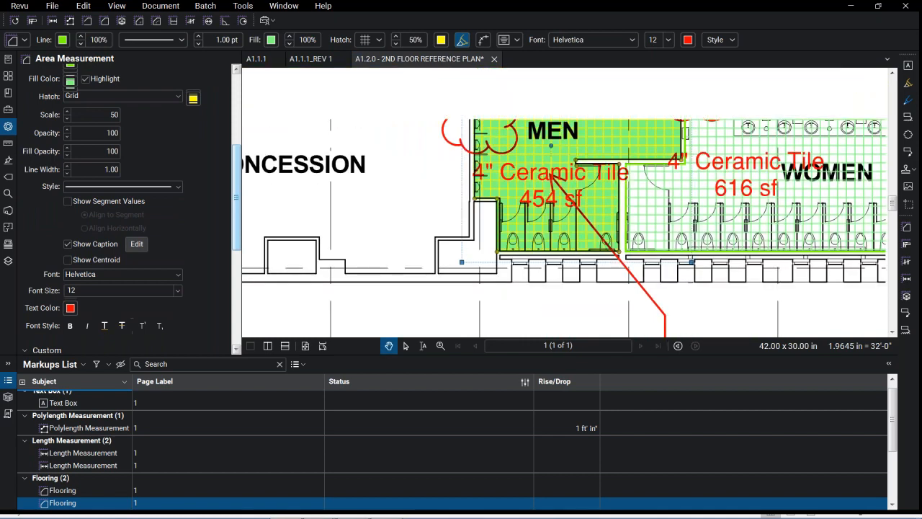
pyautogui.click(70, 309)
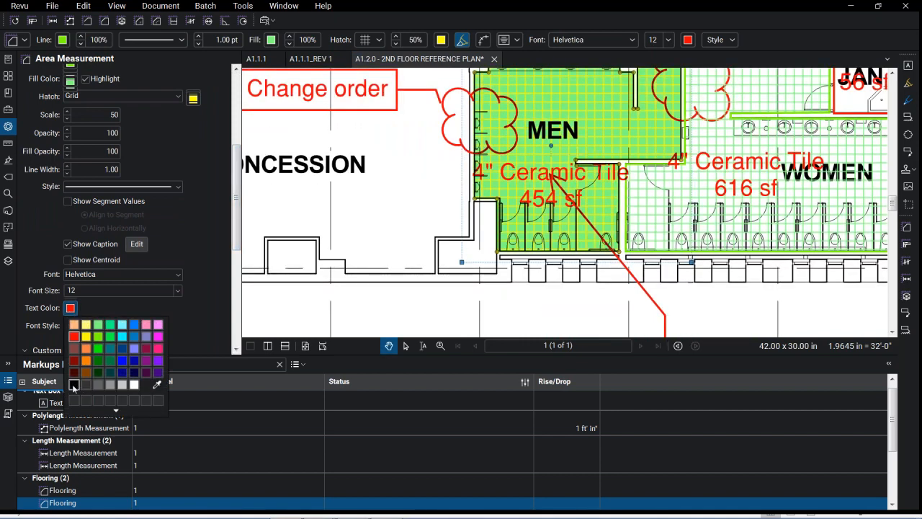
pyautogui.click(74, 384)
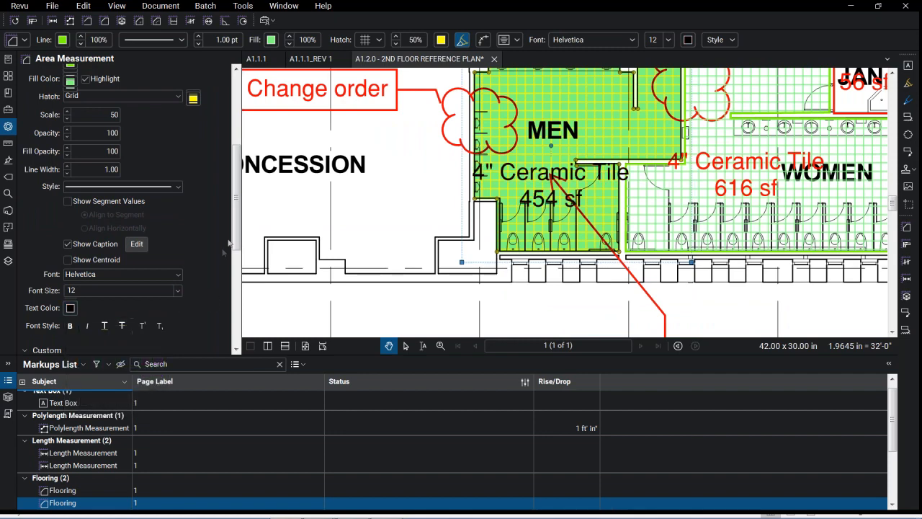
# Change the MEN room's flooring hatch color to light yellow and move its caption up over the room name
pyautogui.moveTo(235, 240); pyautogui.dragTo(235, 202)
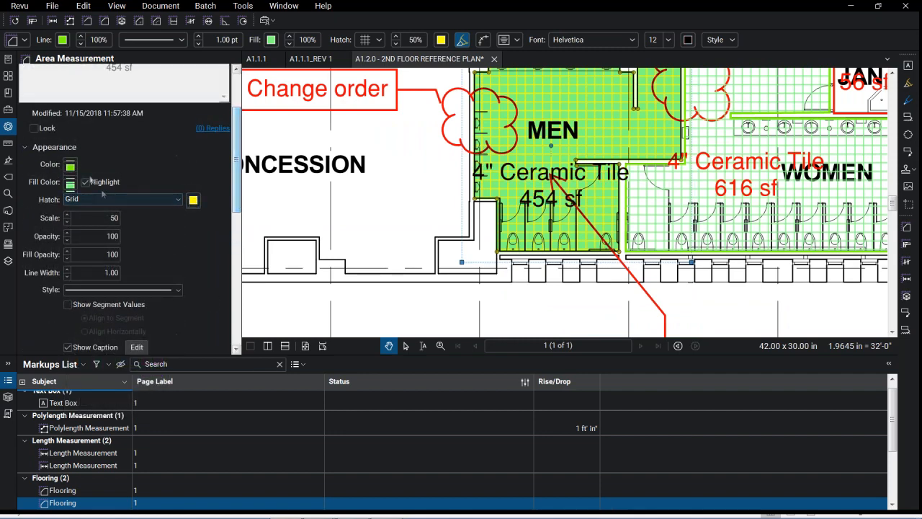
pyautogui.click(192, 201)
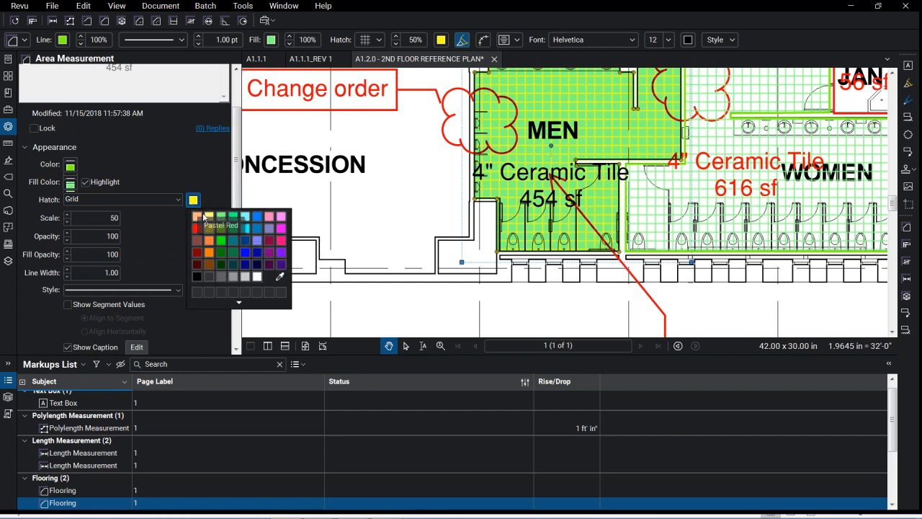
pyautogui.click(208, 217)
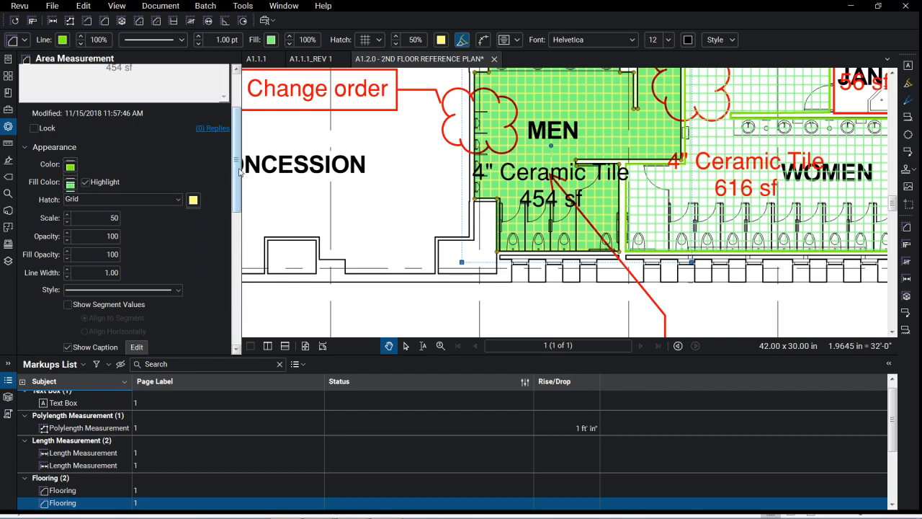
pyautogui.moveTo(239, 171); pyautogui.dragTo(235, 234)
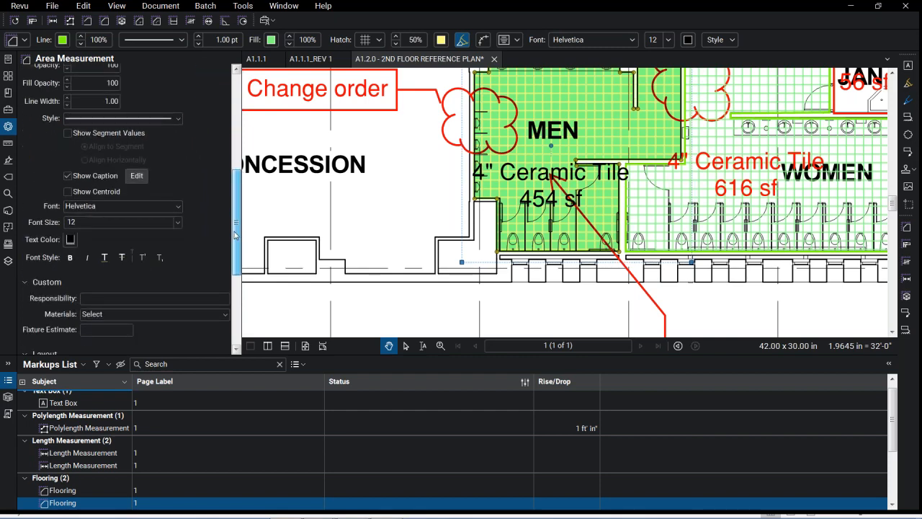
pyautogui.moveTo(234, 235)
pyautogui.mouseDown()
pyautogui.moveTo(236, 254)
pyautogui.moveTo(234, 193)
pyautogui.mouseUp()
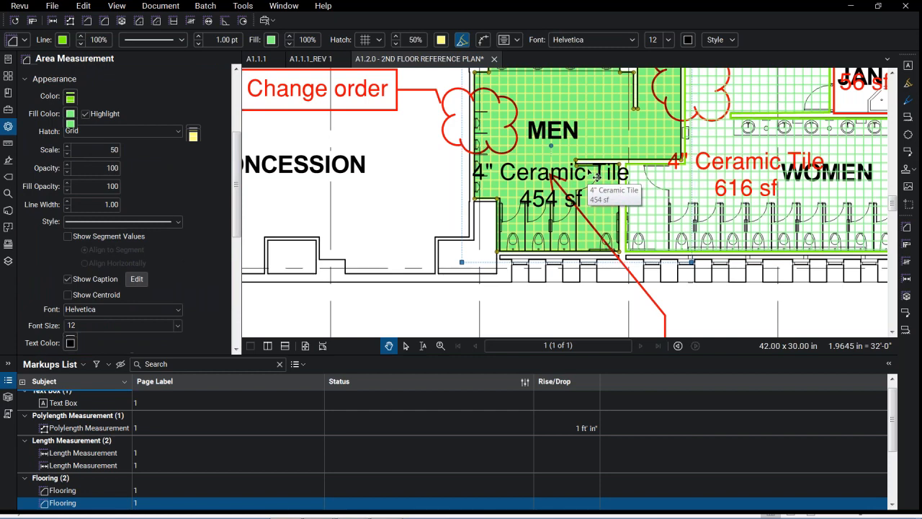
pyautogui.moveTo(592, 180); pyautogui.dragTo(594, 127)
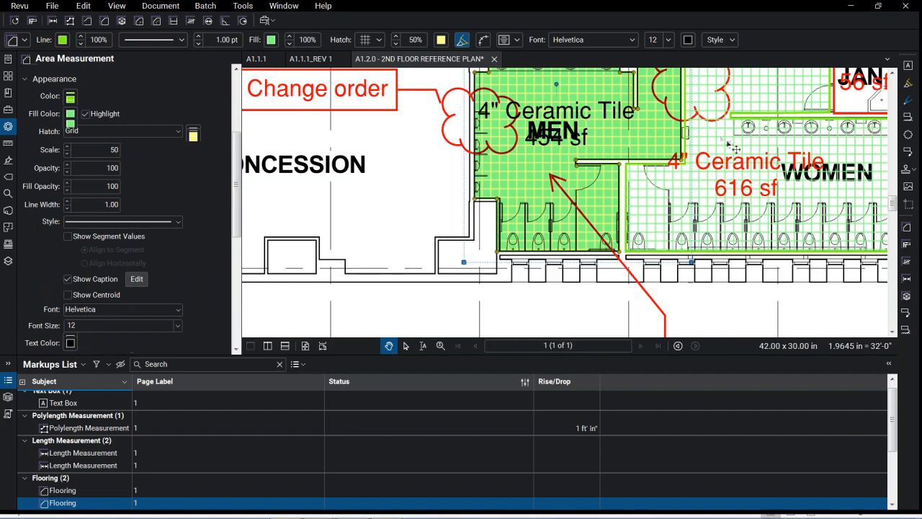
pyautogui.scroll(-2, 447, 169)
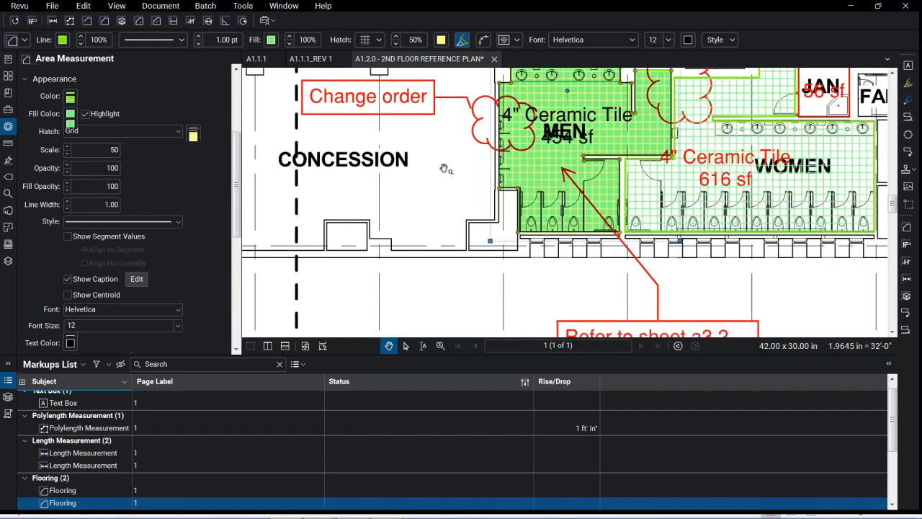
pyautogui.click(243, 7)
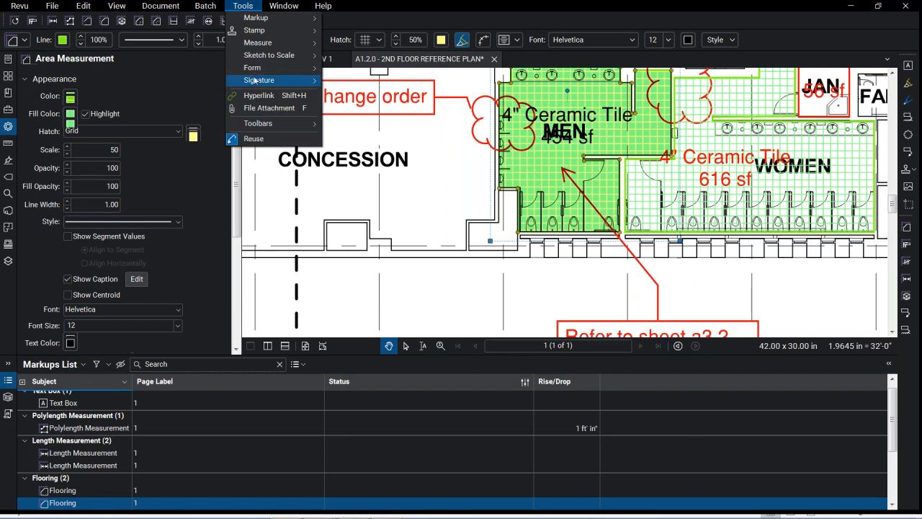
pyautogui.moveTo(273, 46)
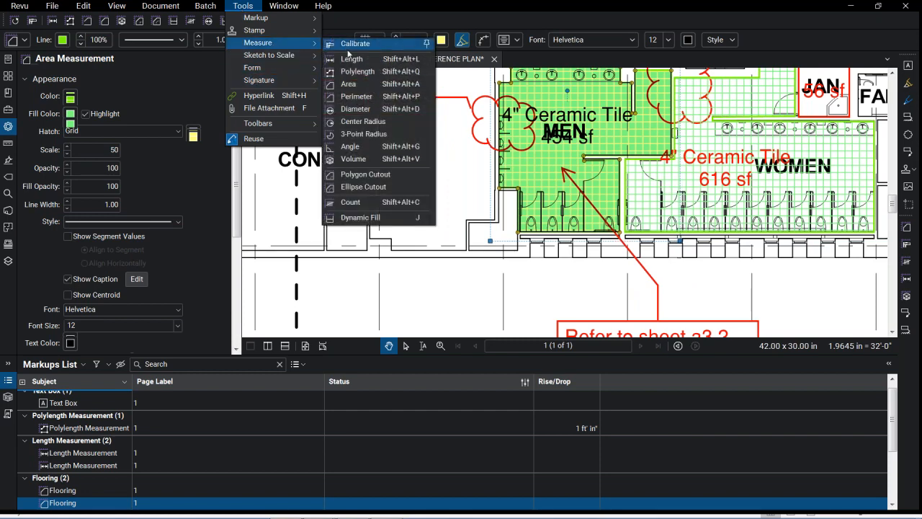
pyautogui.press('ctrl')
pyautogui.click(372, 159)
pyautogui.scroll(-5, 373, 161)
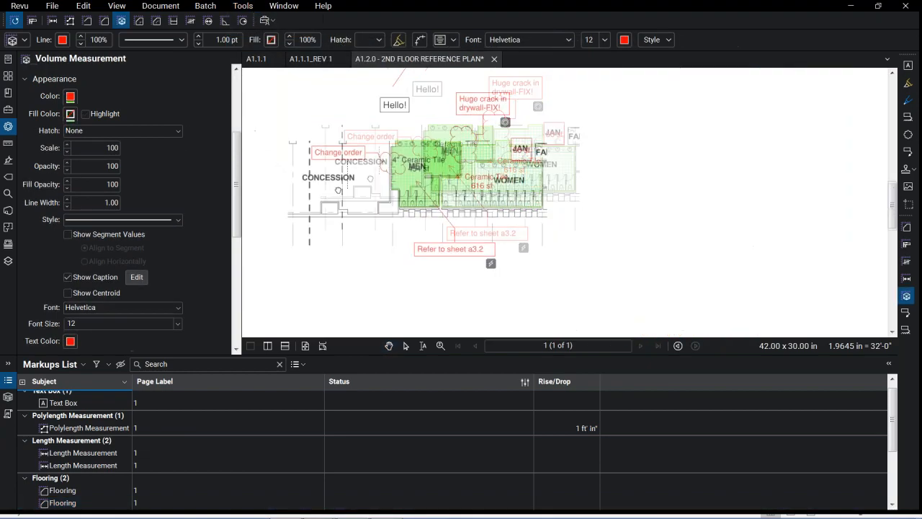
pyautogui.scroll(5, 420, 185)
pyautogui.scroll(5, 420, 185)
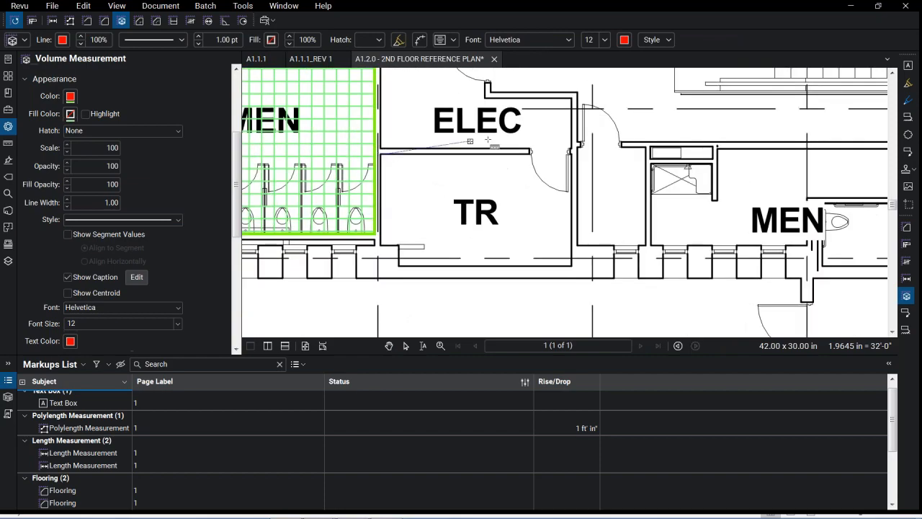
pyautogui.press('ctrl')
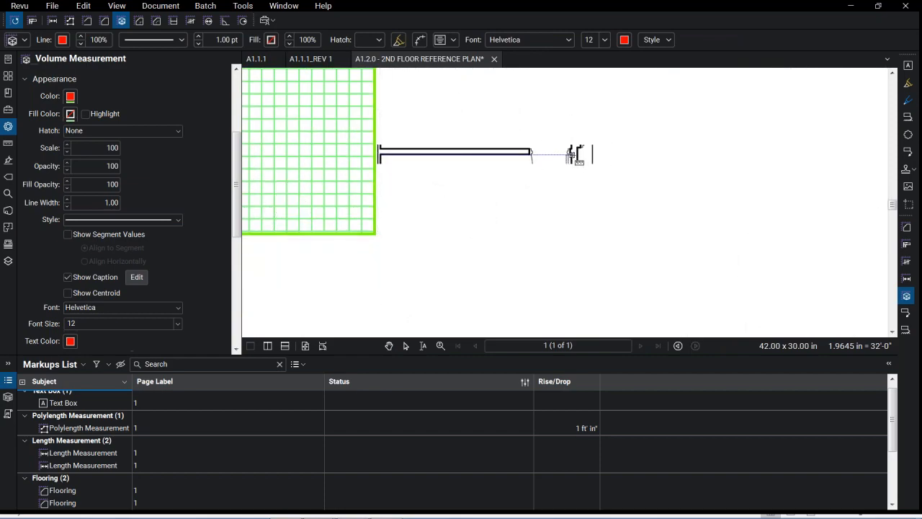
pyautogui.click(571, 154)
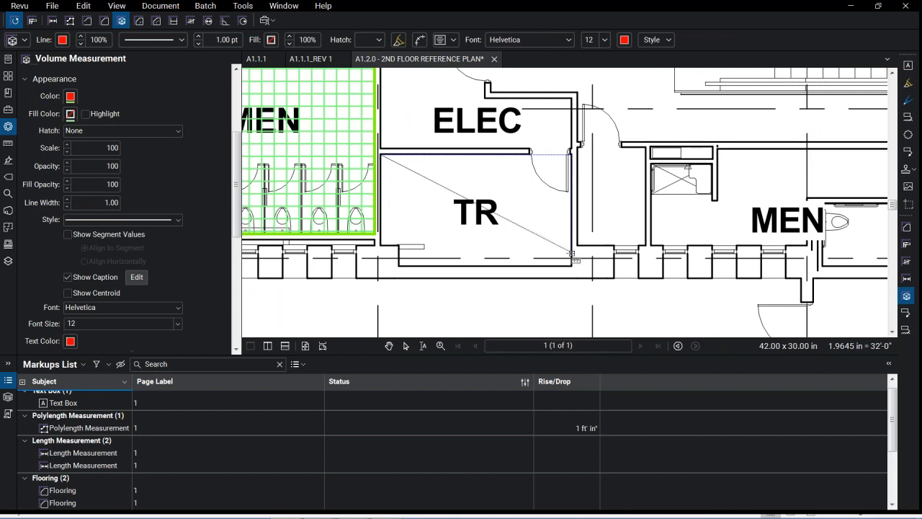
pyautogui.click(571, 265)
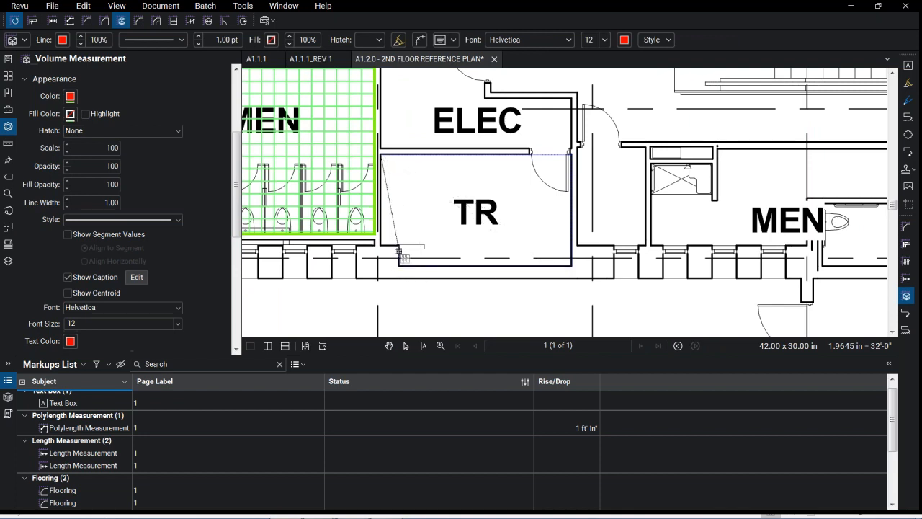
pyautogui.click(399, 246)
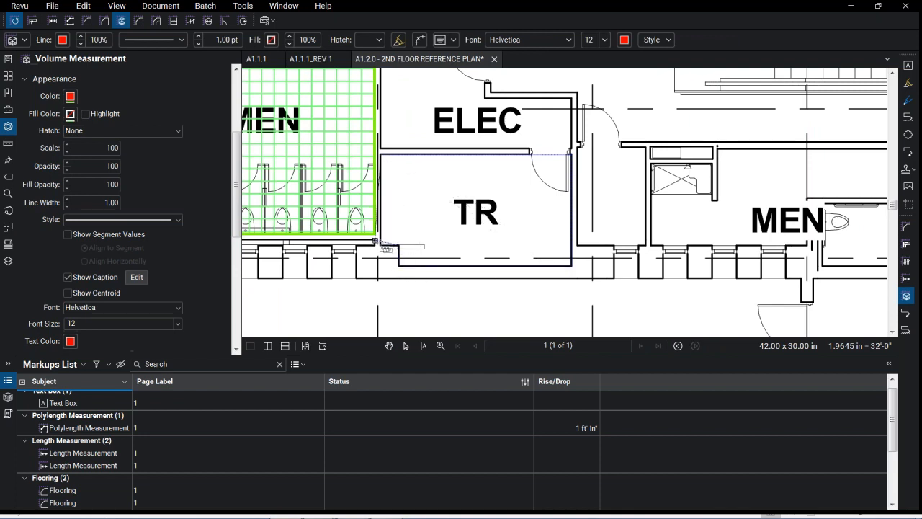
pyautogui.scroll(3, 381, 245)
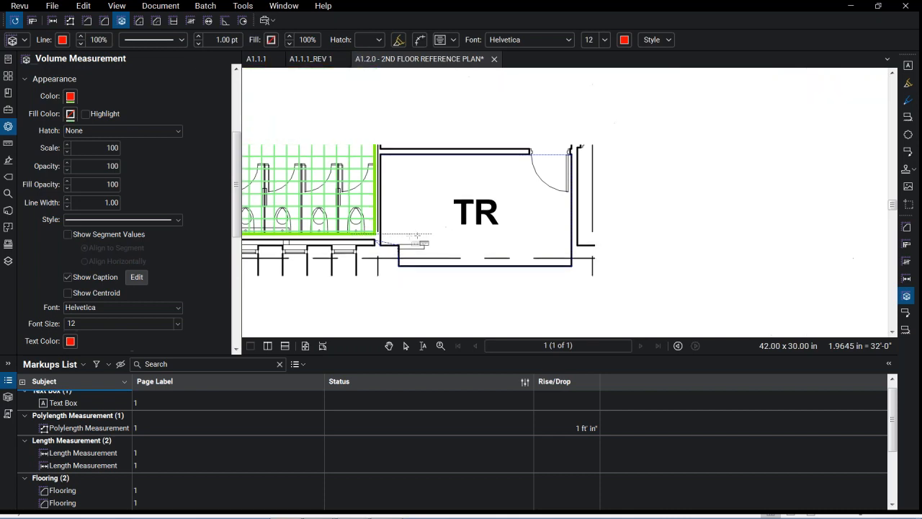
pyautogui.scroll(-3, 394, 245)
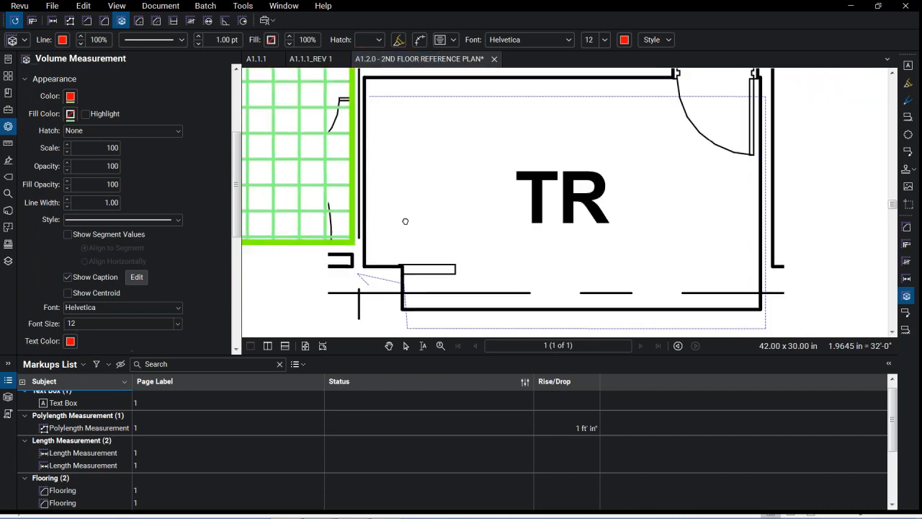
pyautogui.click(417, 181)
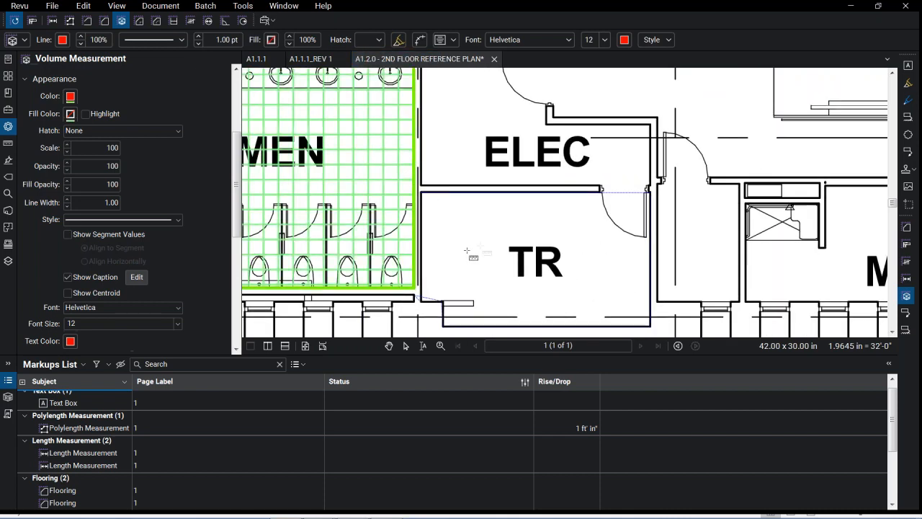
# Measure the TR room's volume by tracing its inner wall corners, including the notch, and shift the caption slightly upward inside the room
pyautogui.click(242, 6)
pyautogui.moveTo(260, 43)
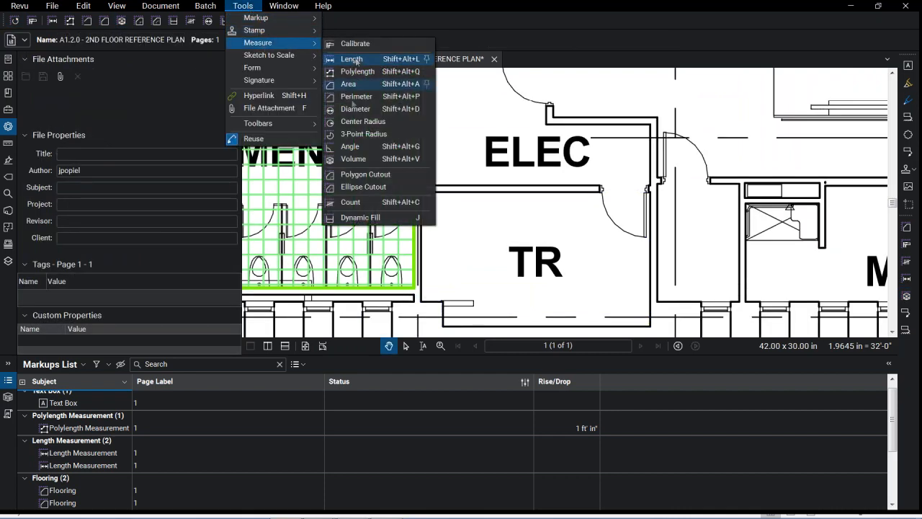
pyautogui.click(374, 164)
pyautogui.click(421, 195)
pyautogui.press('Escape')
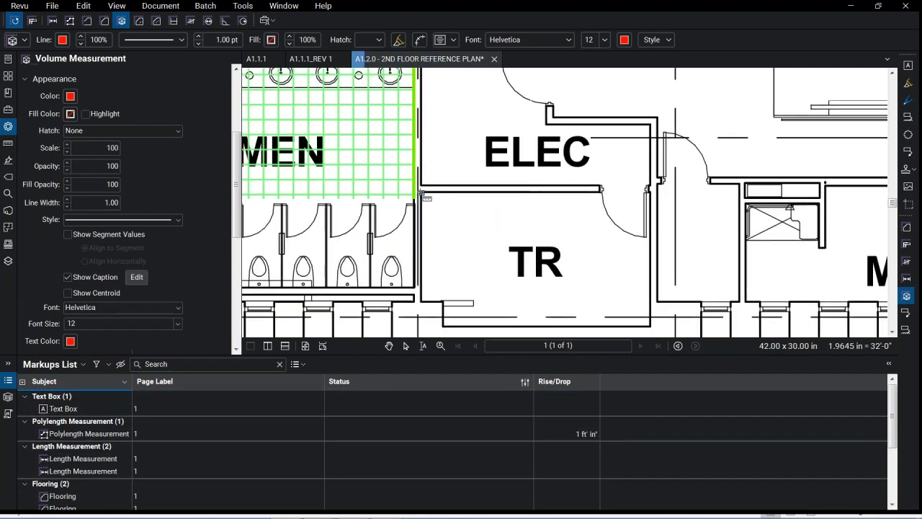
pyautogui.click(422, 192)
pyautogui.click(649, 190)
pyautogui.click(652, 328)
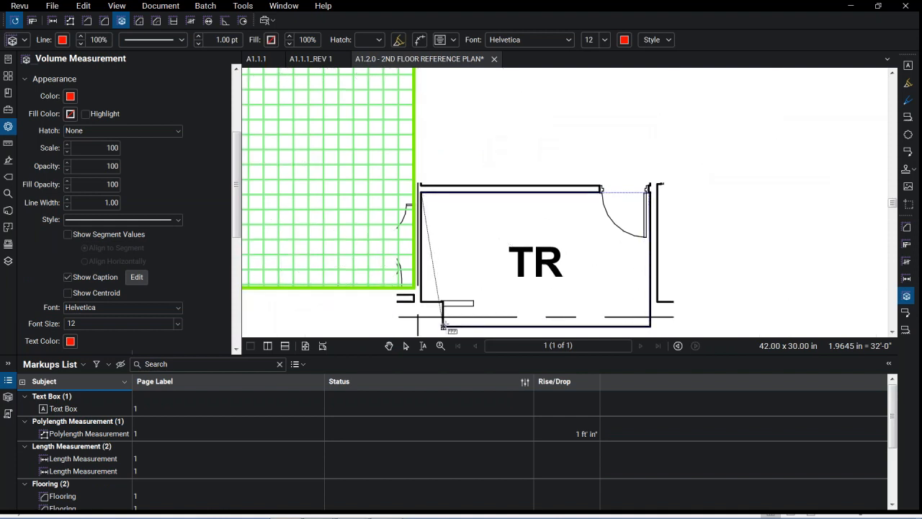
pyautogui.click(444, 303)
pyautogui.doubleClick(420, 302)
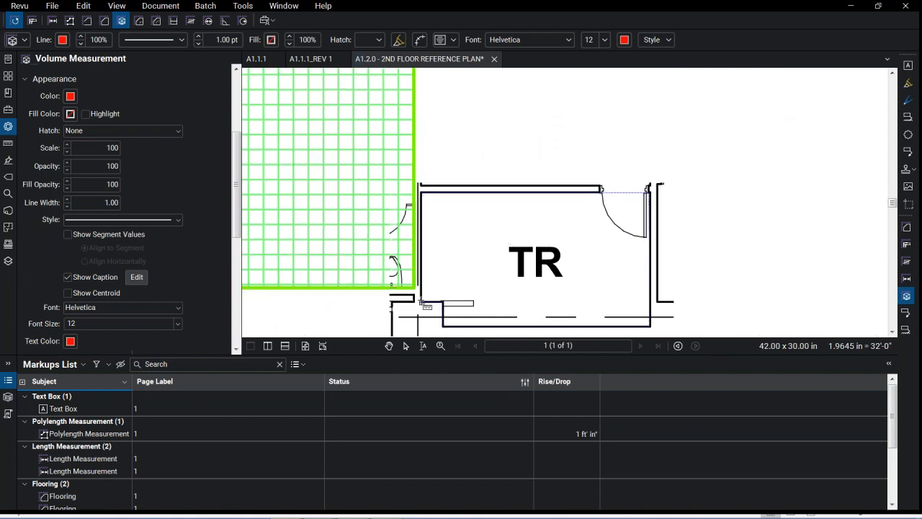
pyautogui.press('Escape')
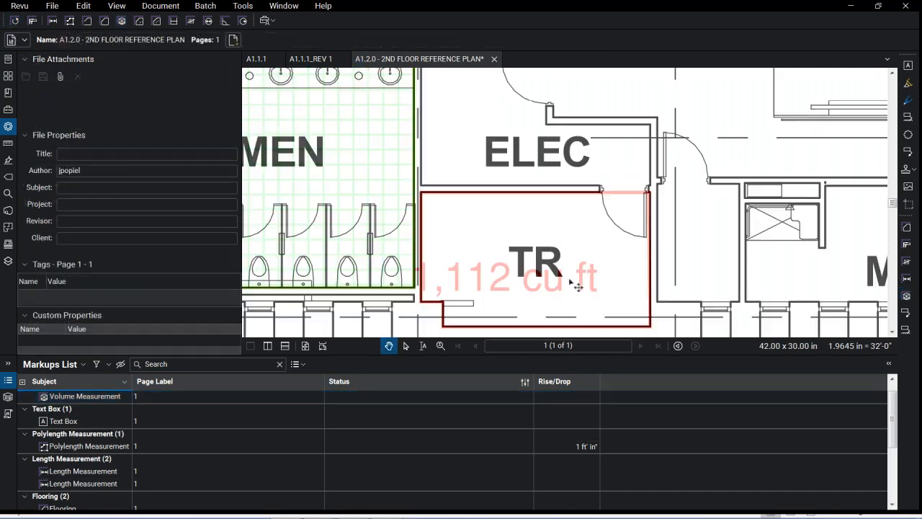
pyautogui.moveTo(544, 281); pyautogui.dragTo(569, 253)
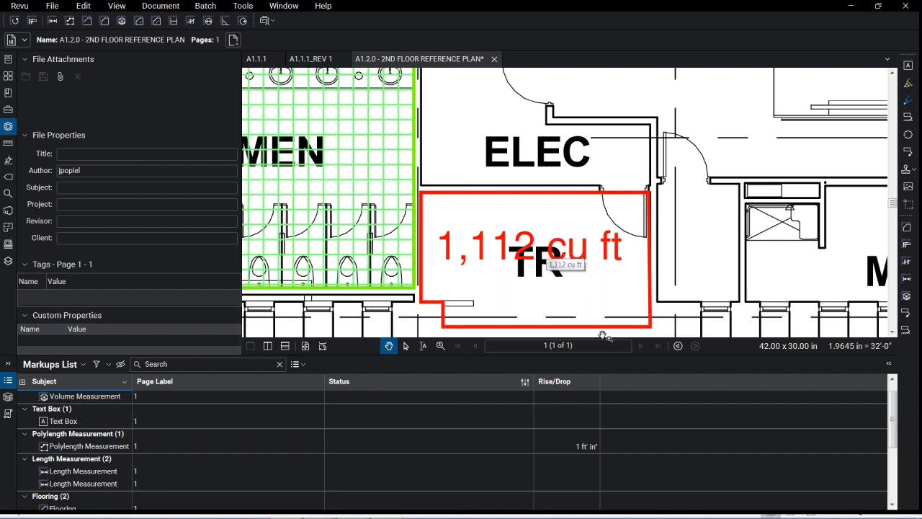
# Enable Independent Units for the TR room's volume measurement and set its volume unit to cu yd
pyautogui.click(592, 259)
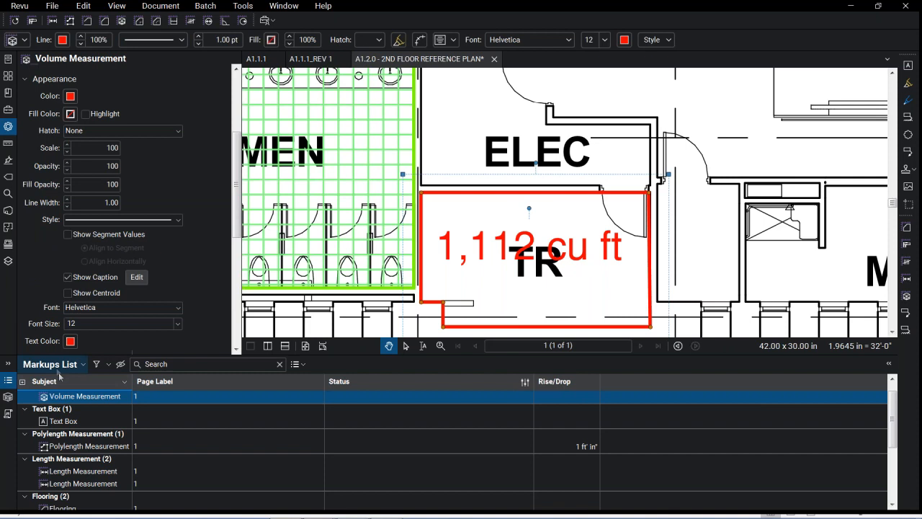
pyautogui.click(9, 145)
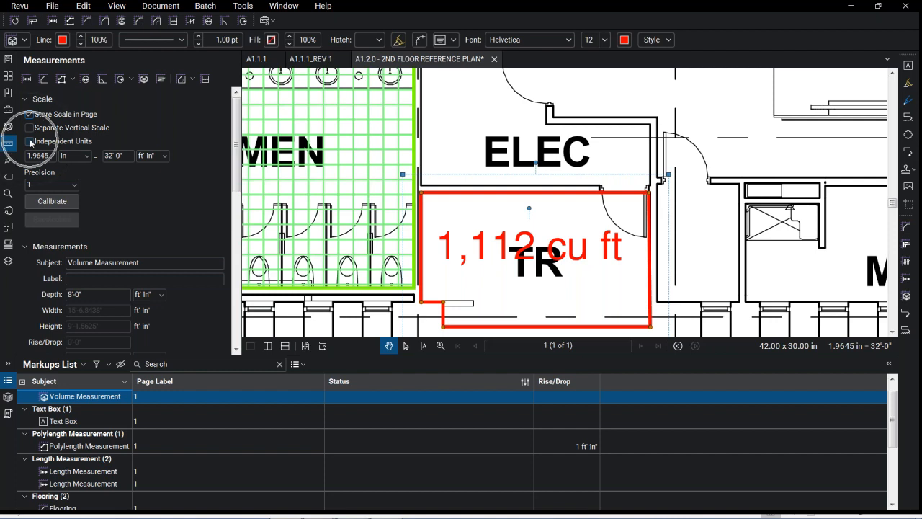
pyautogui.click(30, 142)
pyautogui.click(52, 208)
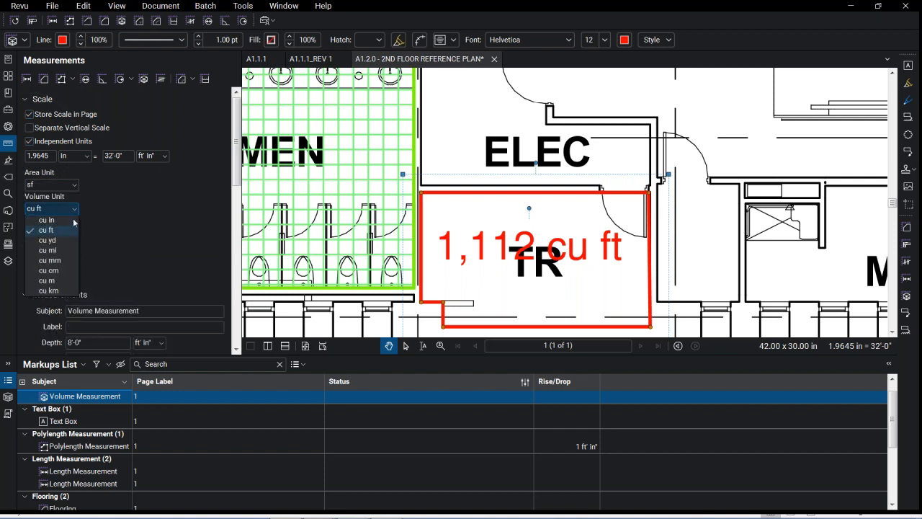
pyautogui.click(57, 240)
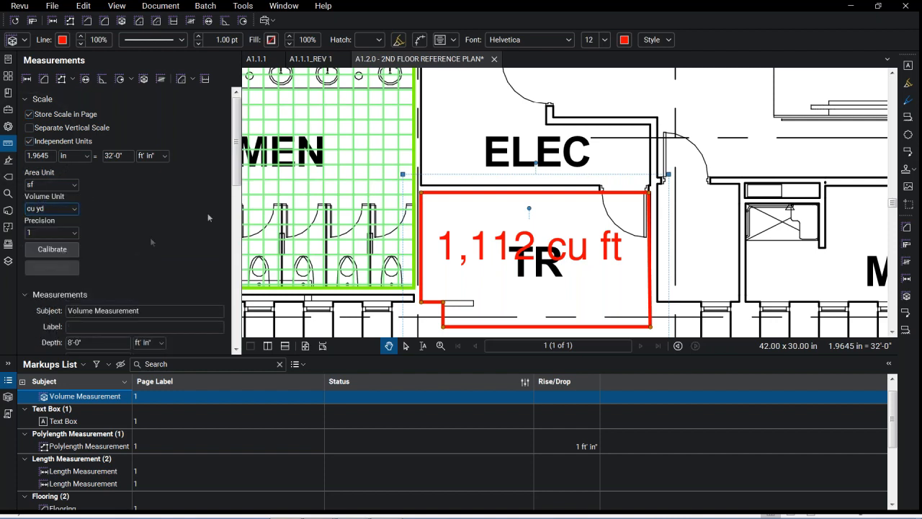
pyautogui.click(64, 251)
pyautogui.click(552, 302)
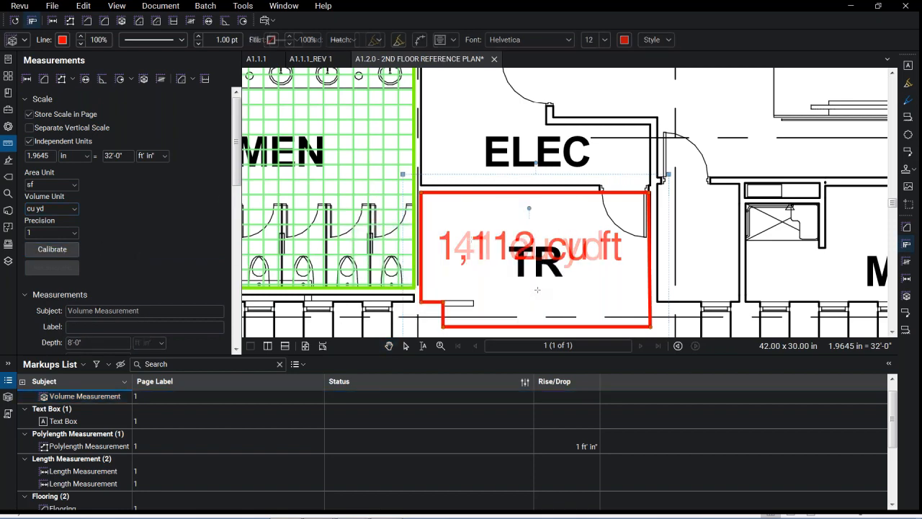
pyautogui.press('Escape')
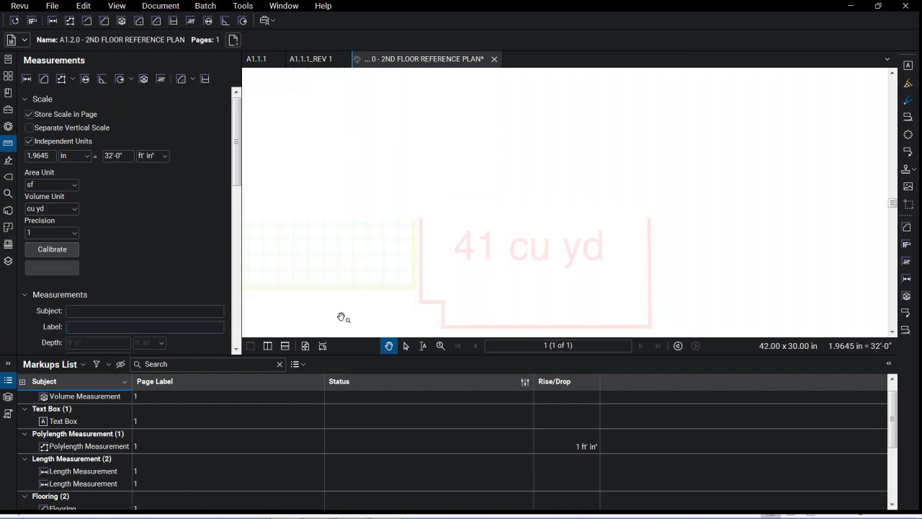
pyautogui.click(543, 249)
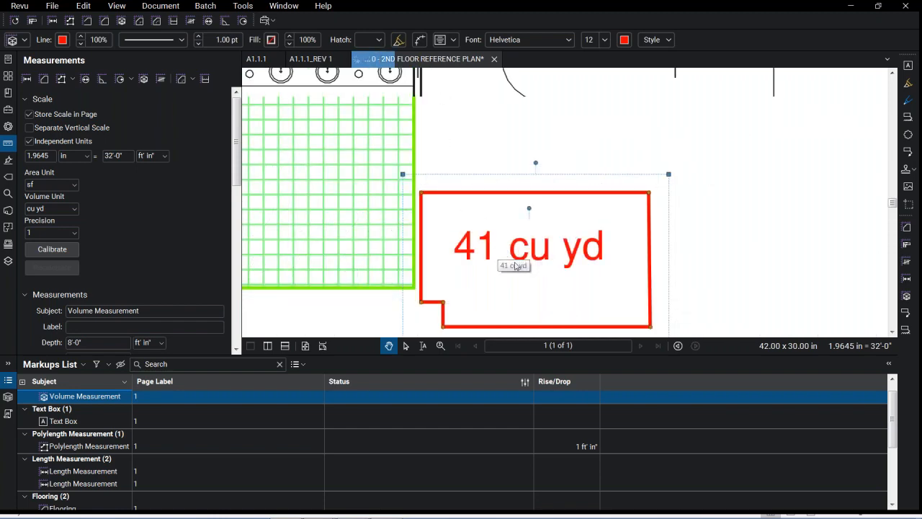
# Add the Depth column to the Markups List and widen it enough to show its full values
pyautogui.click(84, 366)
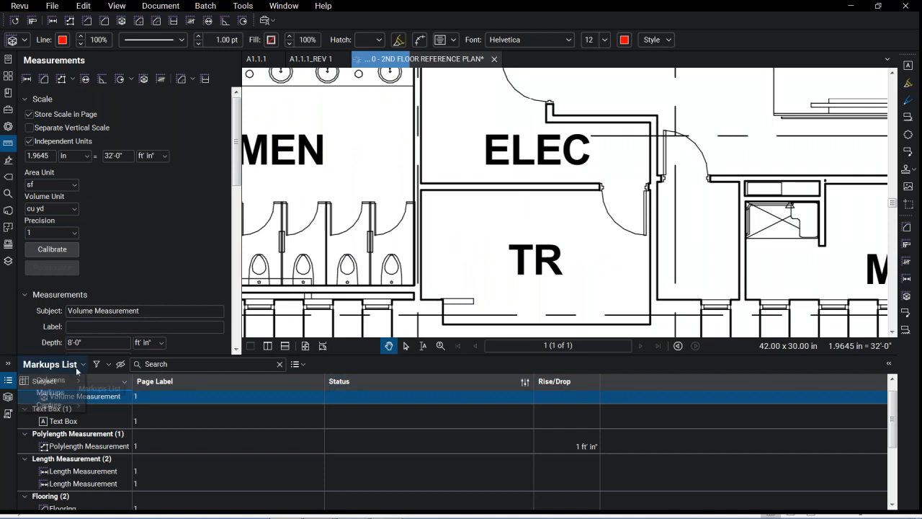
pyautogui.moveTo(63, 385)
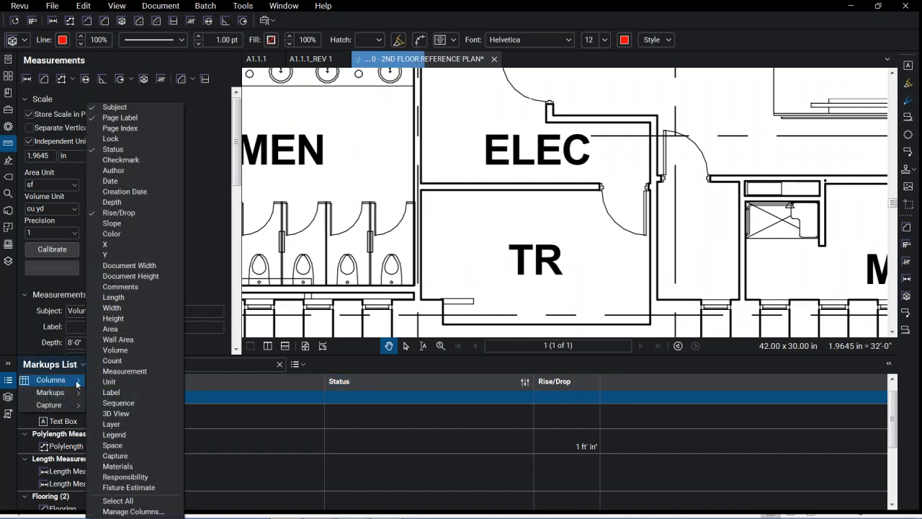
pyautogui.click(119, 203)
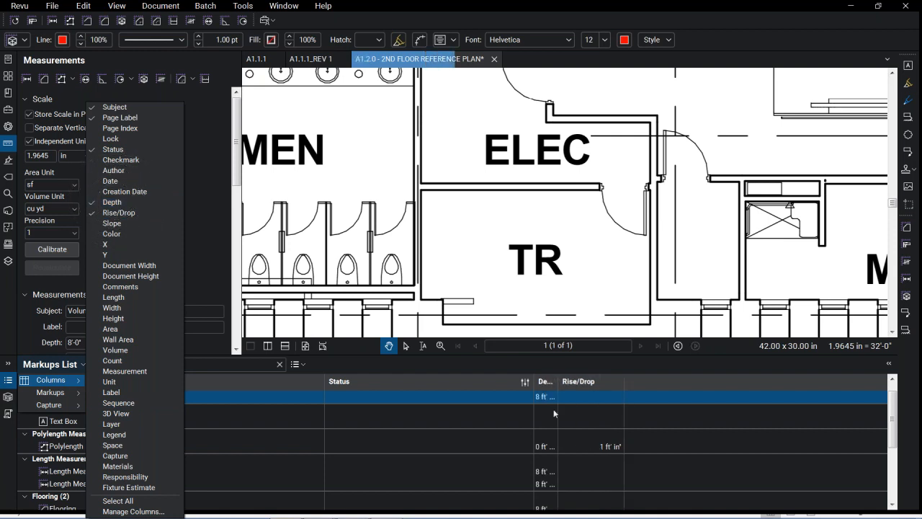
pyautogui.click(559, 384)
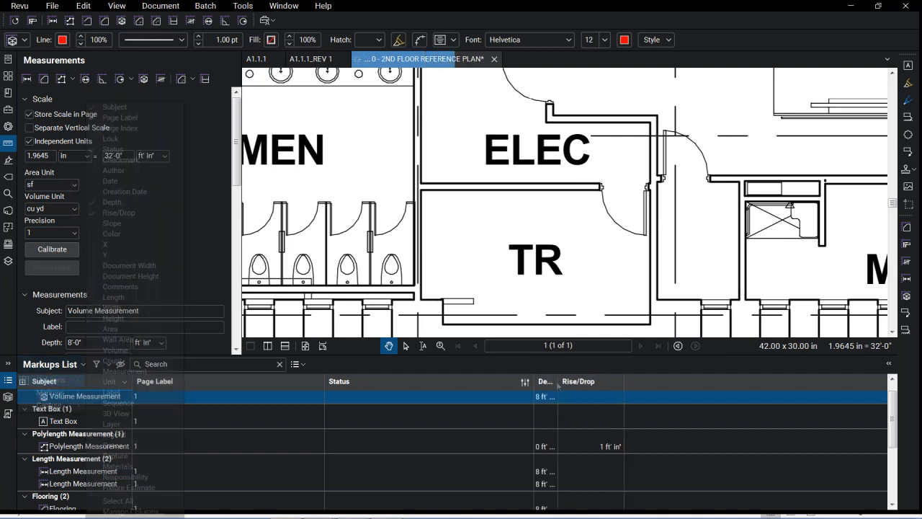
pyautogui.moveTo(557, 382); pyautogui.dragTo(626, 381)
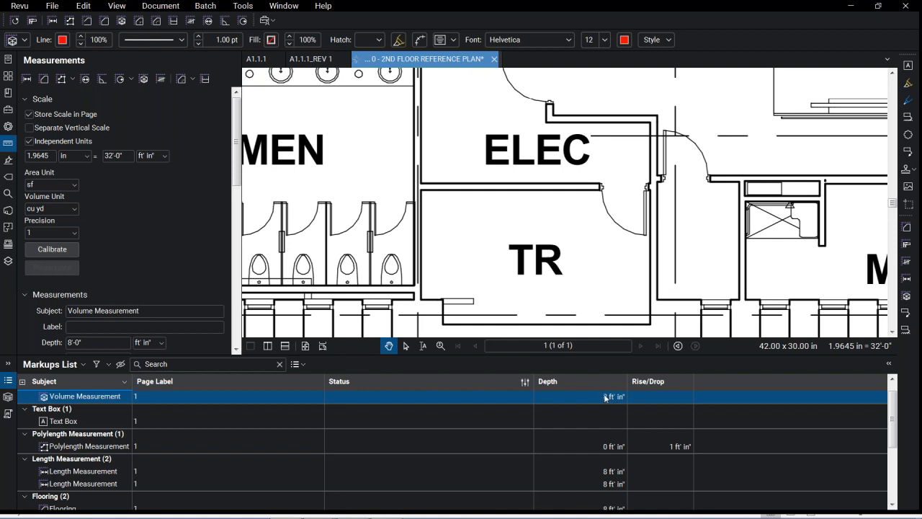
# Set the TR room's volume measurement depth to 0.5 ft in the Markups List
pyautogui.click(605, 397)
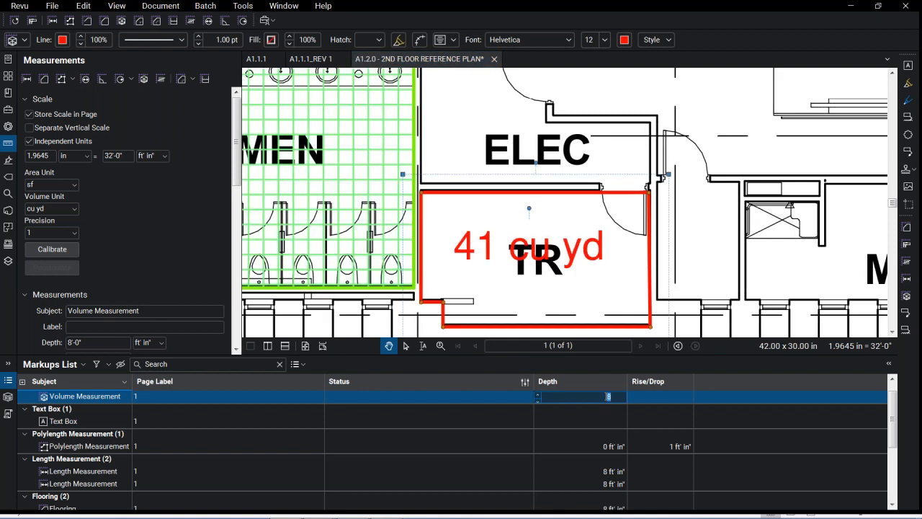
pyautogui.write('.')
pyautogui.press('Return')
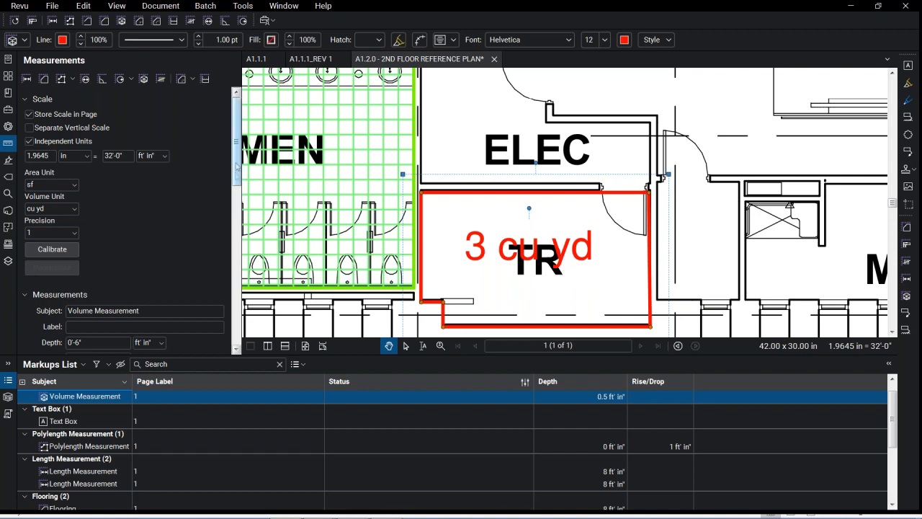
# Examine the appearance properties of the TR room's volume measurement
pyautogui.click(9, 126)
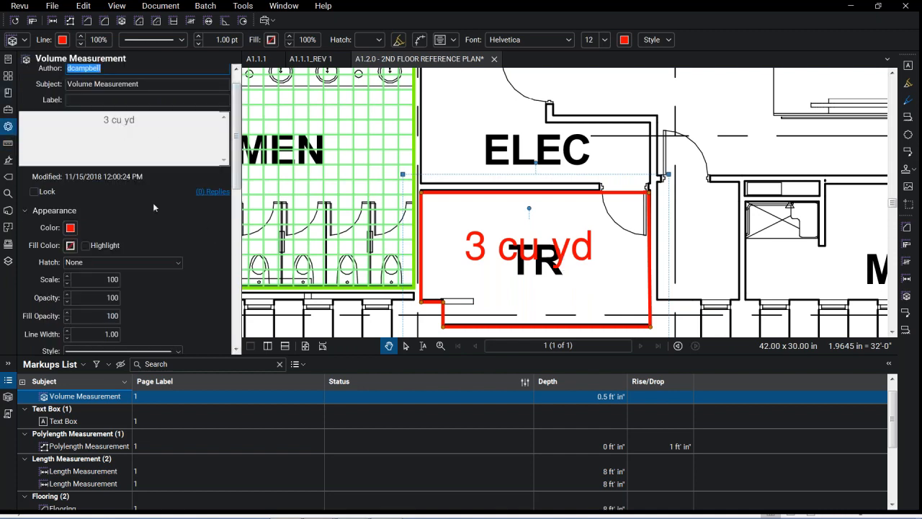
pyautogui.moveTo(236, 144); pyautogui.dragTo(223, 202)
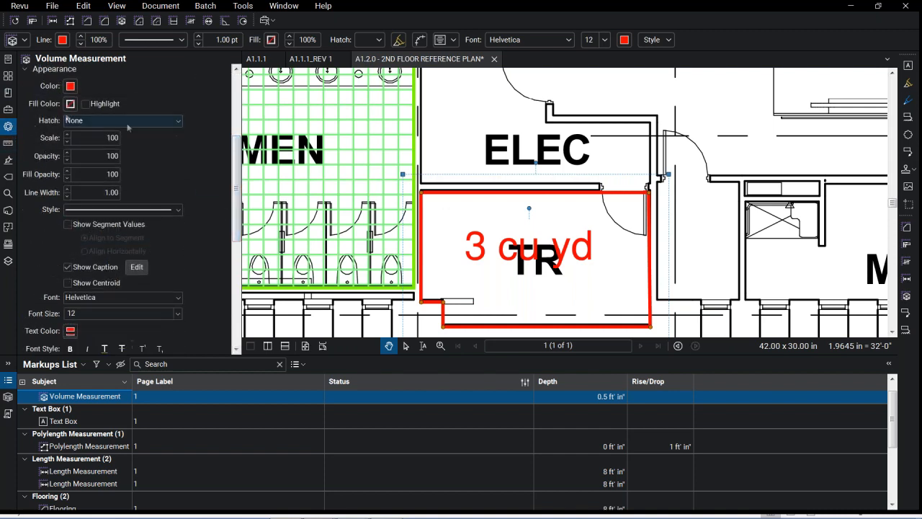
pyautogui.scroll(5, 127, 127)
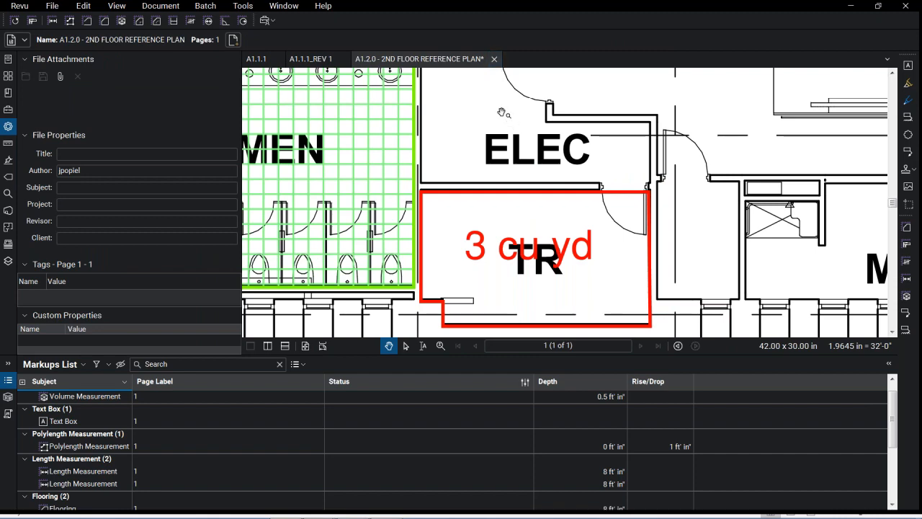
# Close all three open plans, discarding the changes to A1.2.0 - 2ND FLOOR REFERENCE PLAN
pyautogui.click(495, 59)
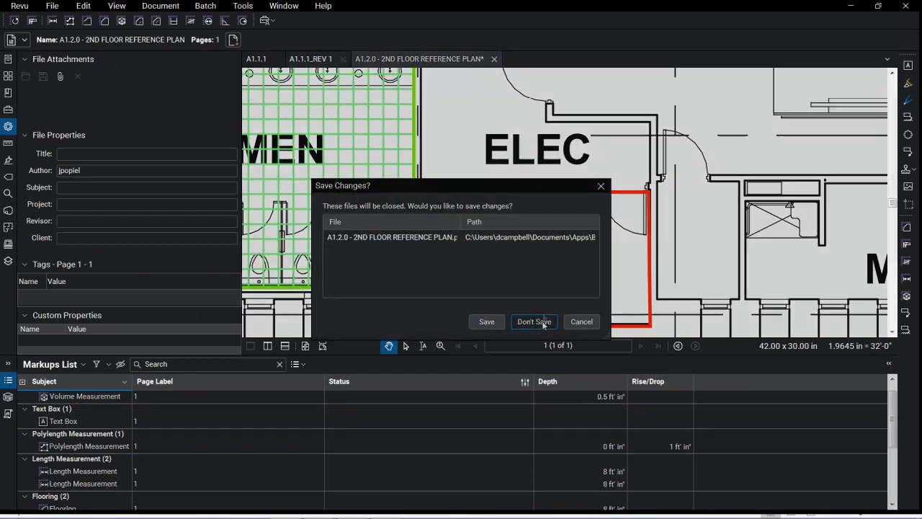
pyautogui.click(534, 322)
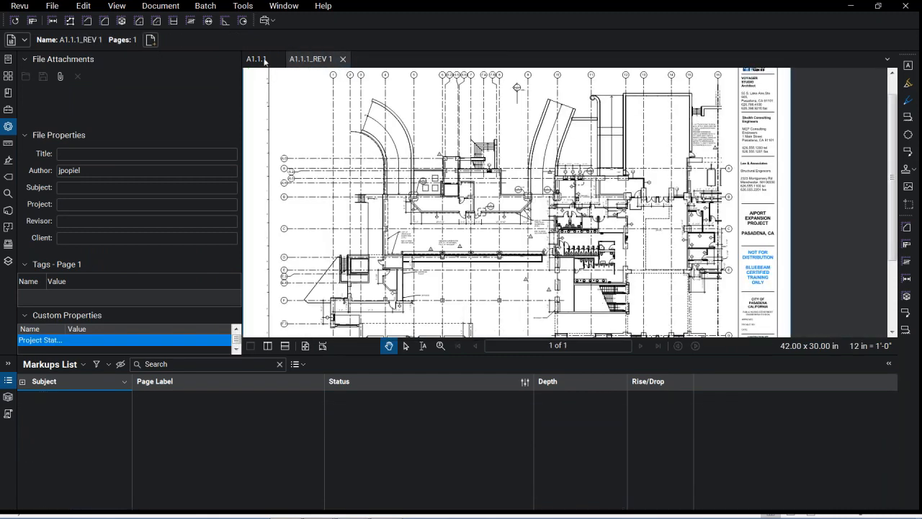
pyautogui.rightClick(264, 62)
pyautogui.click(309, 101)
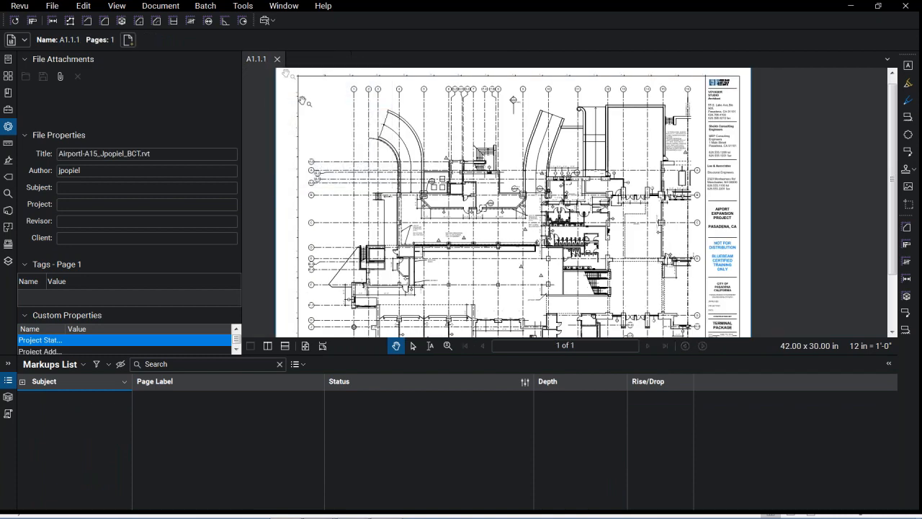
pyautogui.click(276, 59)
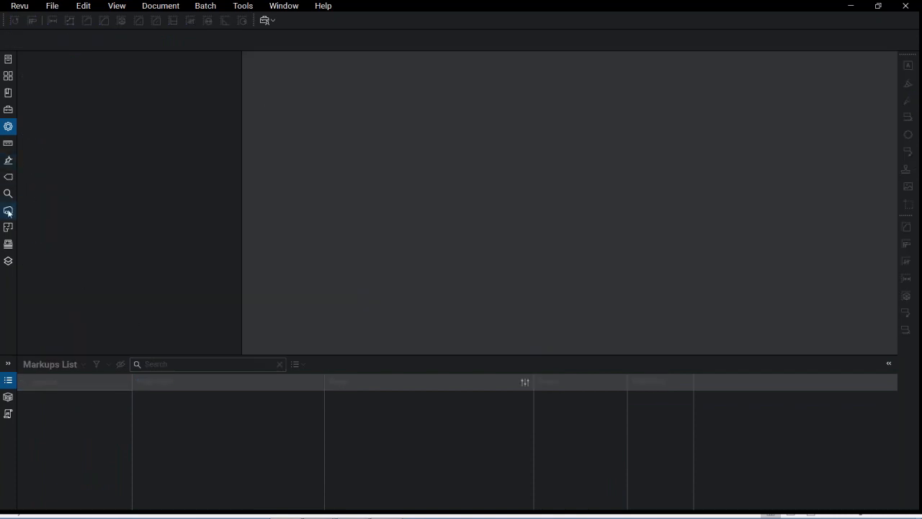
# Show the list of Studio sessions and hide the Markups List
pyautogui.click(4, 208)
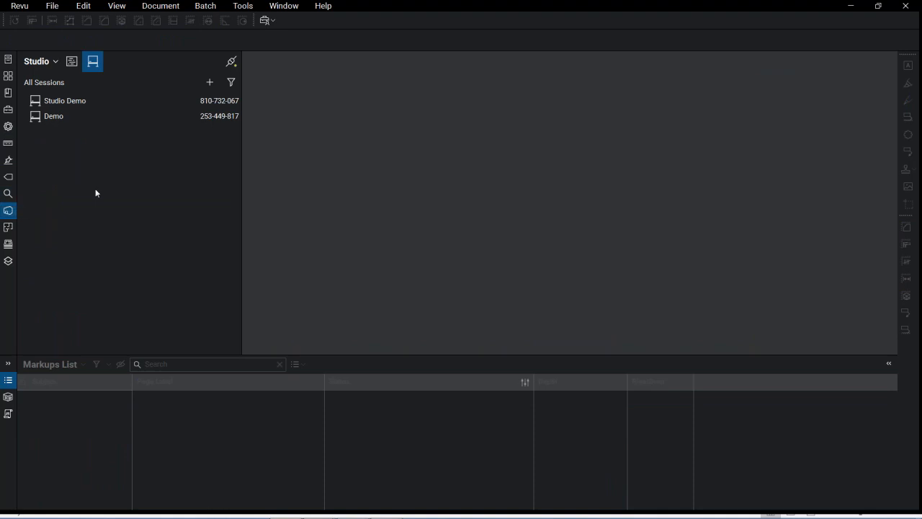
pyautogui.click(8, 380)
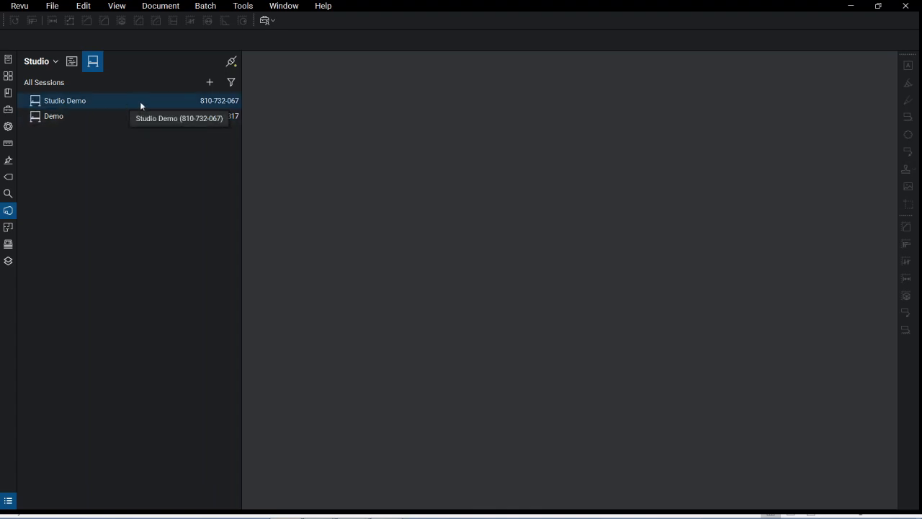
pyautogui.click(210, 82)
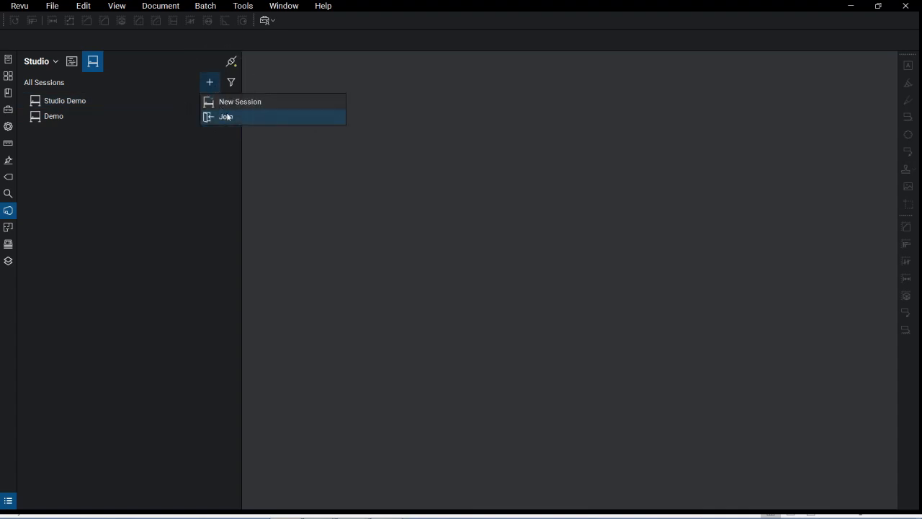
pyautogui.click(226, 116)
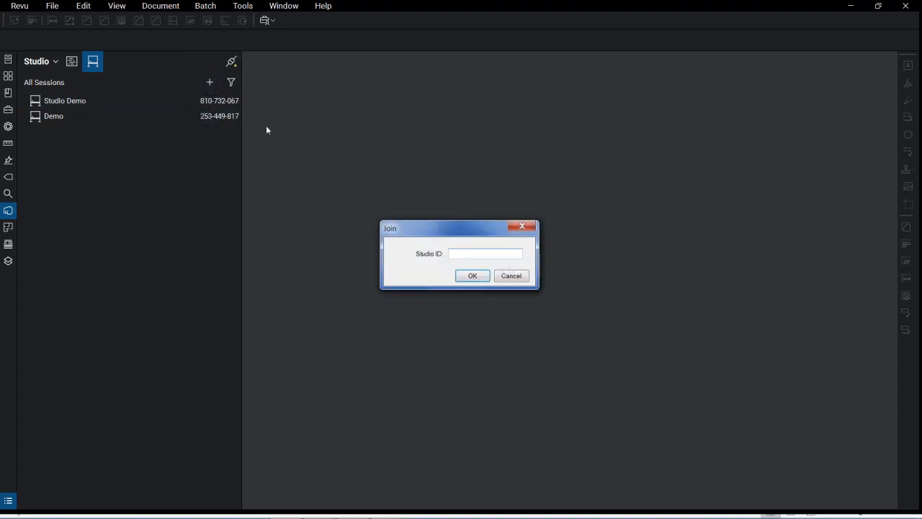
pyautogui.click(520, 229)
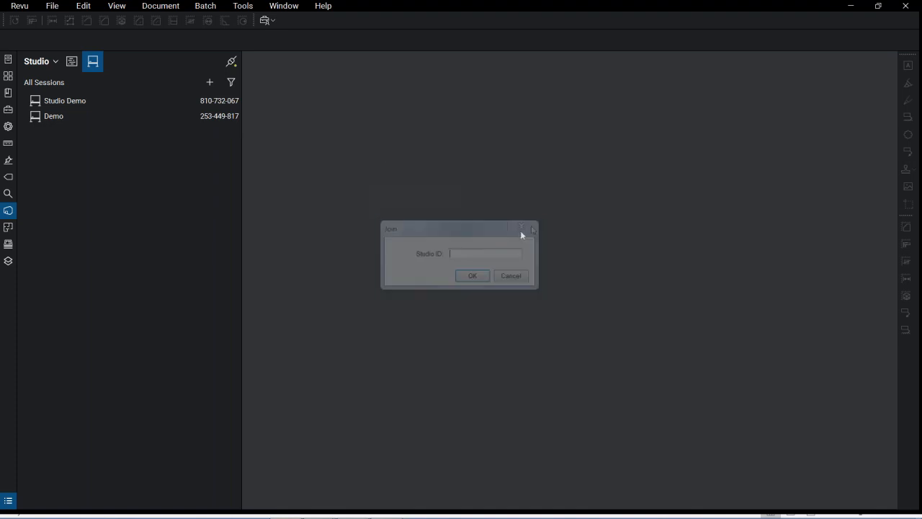
# Join the Studio Demo session and open its A1.2.0 - 2ND FLOOR REFERENCE PLAN.pdf document
pyautogui.doubleClick(176, 101)
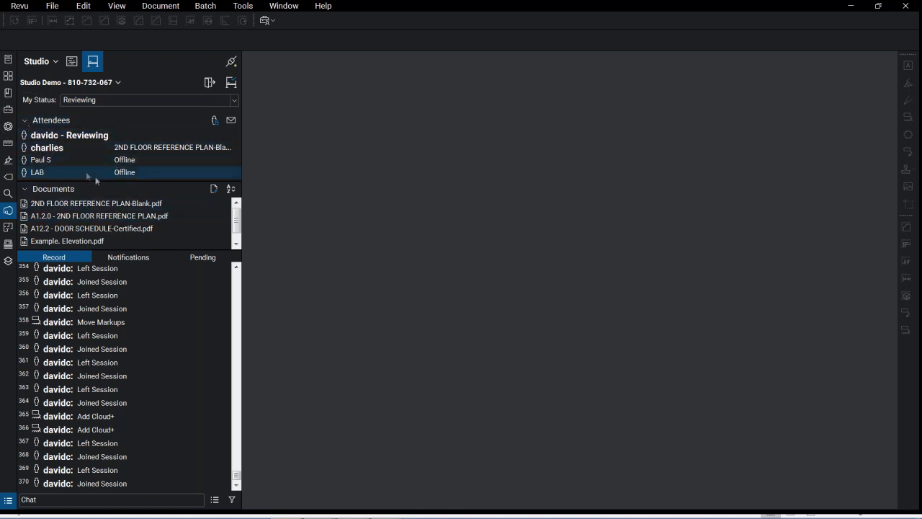
pyautogui.doubleClick(147, 216)
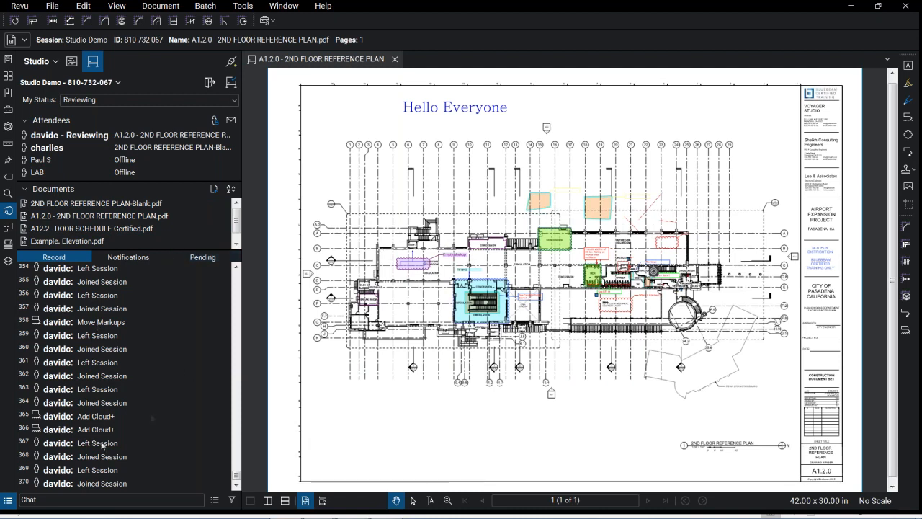
pyautogui.click(8, 500)
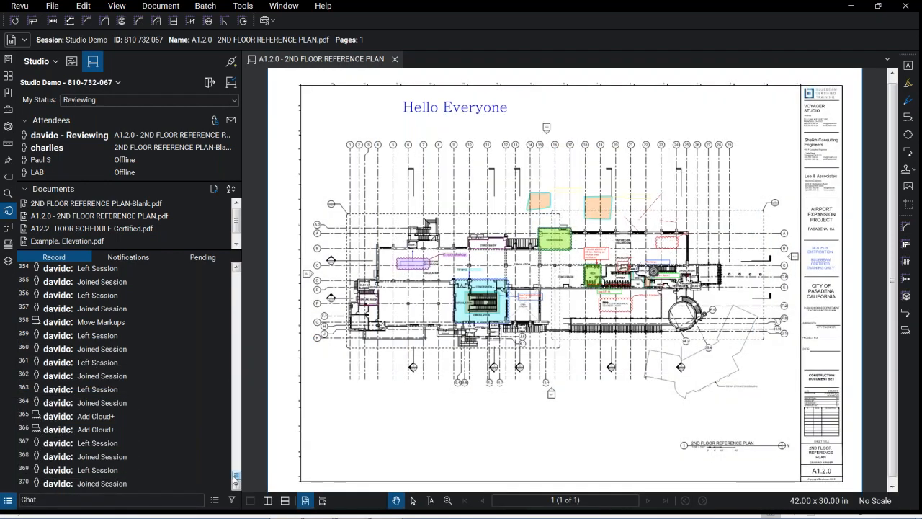
# Look through the session's activity record and send the chat message "Hello Everyone!" to the attendees
pyautogui.moveTo(236, 476); pyautogui.dragTo(237, 466)
pyautogui.moveTo(236, 461)
pyautogui.mouseDown()
pyautogui.moveTo(238, 447)
pyautogui.moveTo(238, 479)
pyautogui.mouseUp()
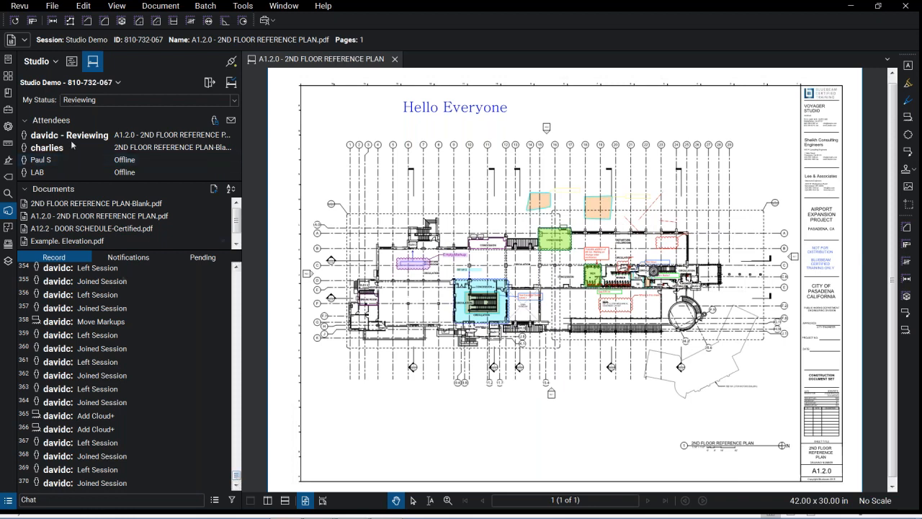
pyautogui.moveTo(237, 475); pyautogui.dragTo(235, 416)
pyautogui.click(28, 499)
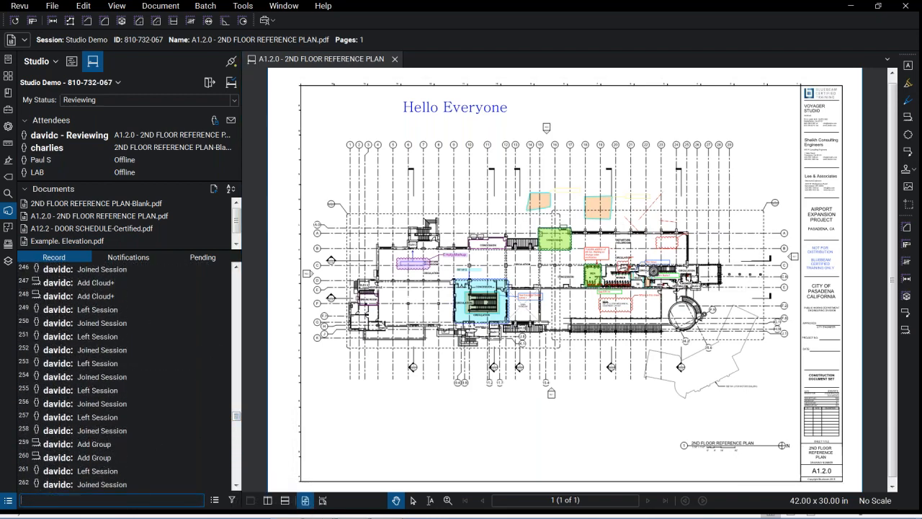
pyautogui.write('Hello Everyone!')
pyautogui.press('Return')
pyautogui.moveTo(236, 421); pyautogui.dragTo(243, 494)
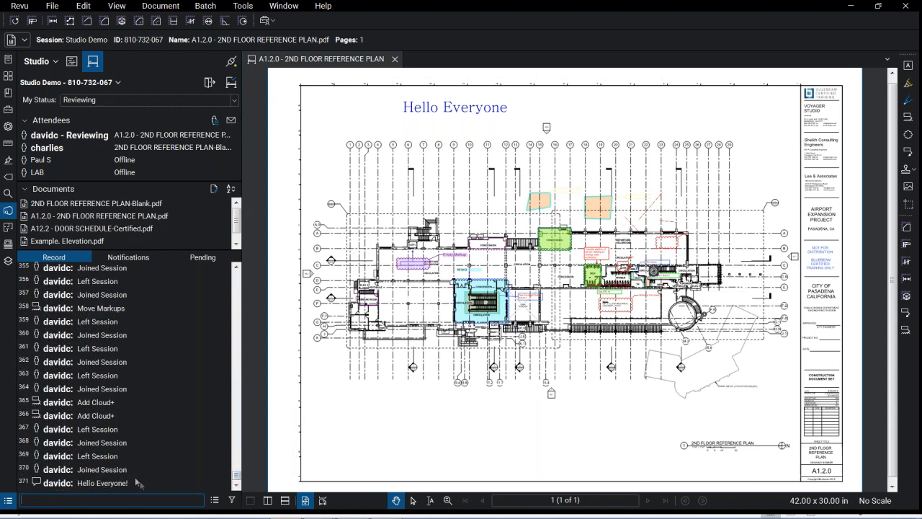
# Review the Session Report options for the Studio Demo session without generating a report
pyautogui.click(215, 500)
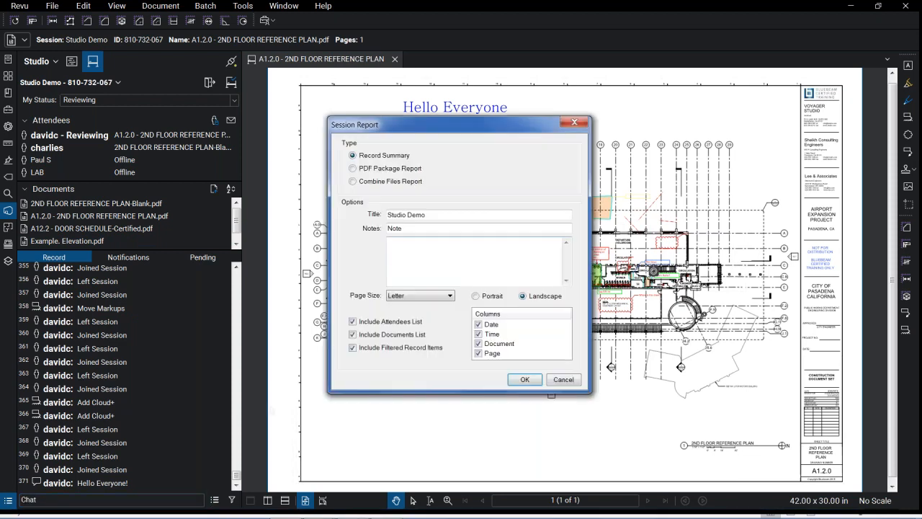
pyautogui.click(564, 380)
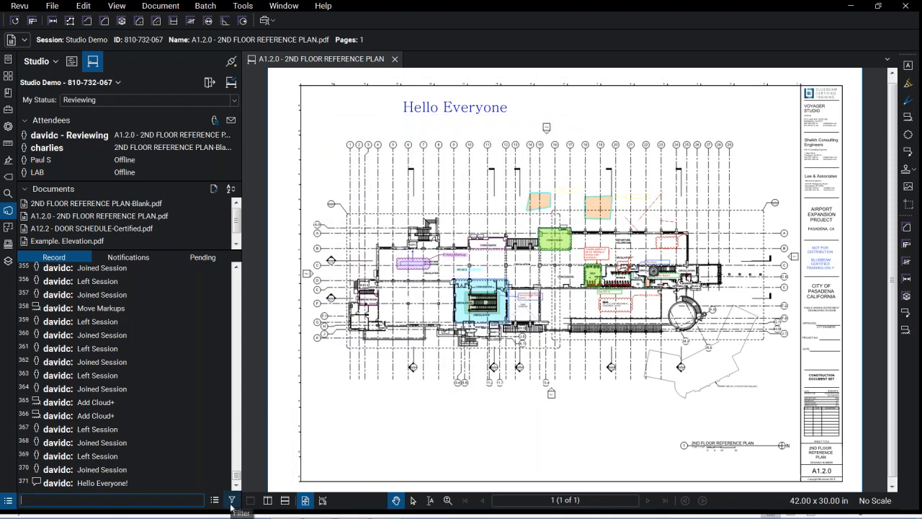
# Filter chat entries out of the session record and restore them
pyautogui.click(231, 499)
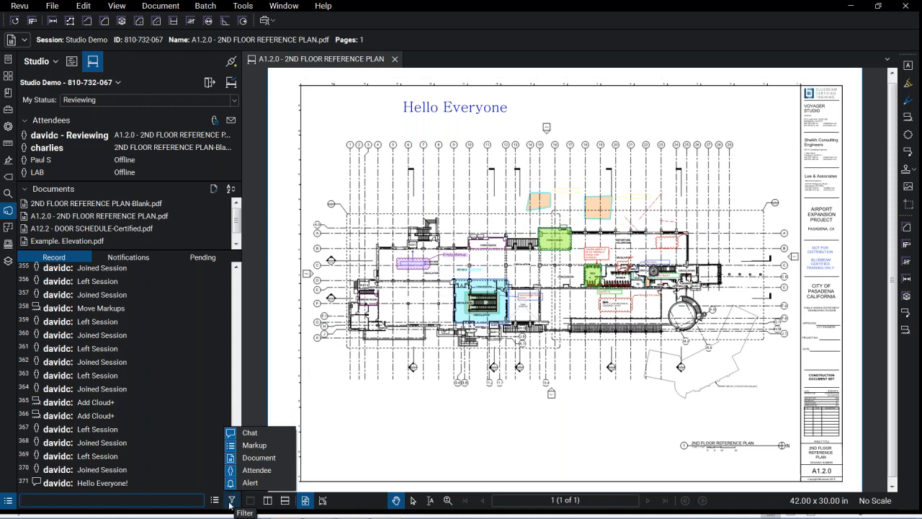
pyautogui.click(278, 440)
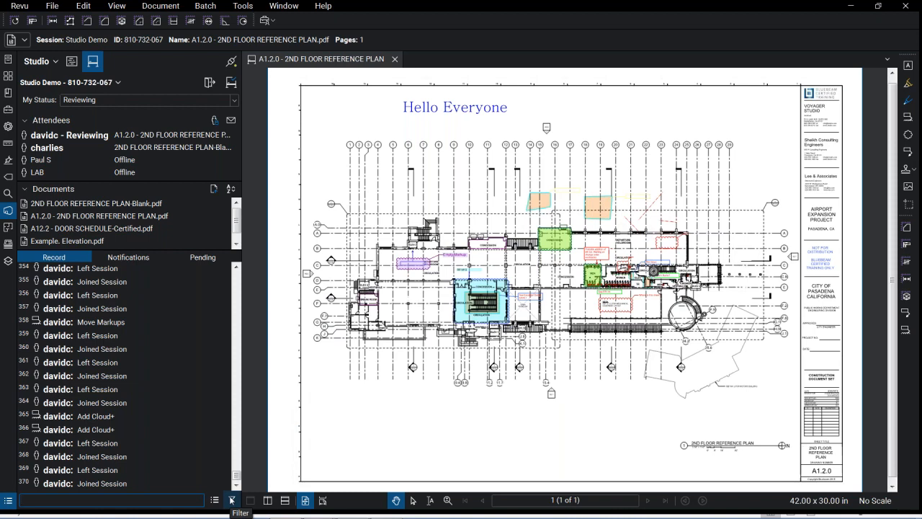
pyautogui.click(232, 500)
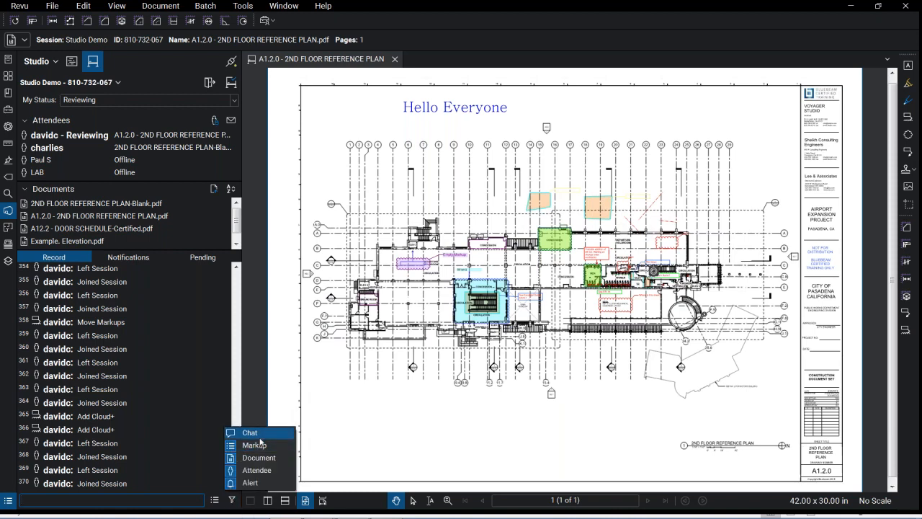
pyautogui.click(260, 437)
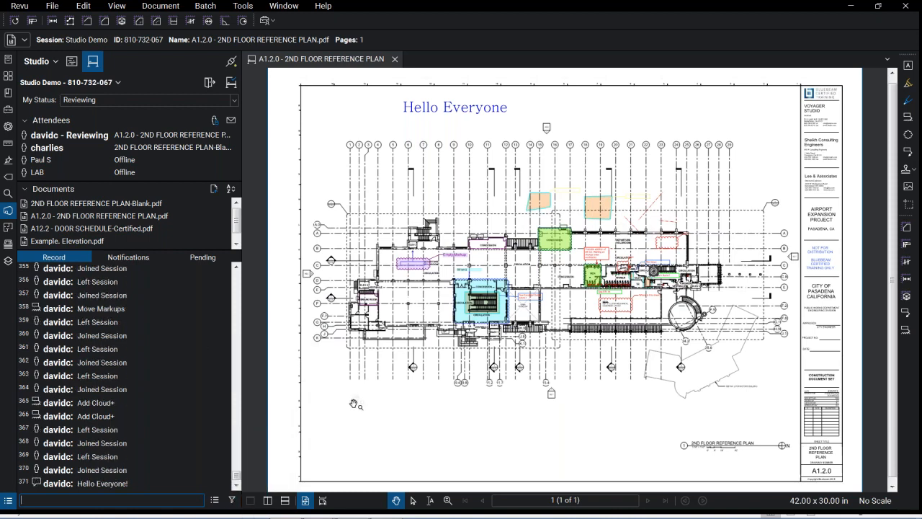
# Show the Markups List and locate the entries for the green CONCESSION cloud and the smaller orange markup above it
pyautogui.click(8, 500)
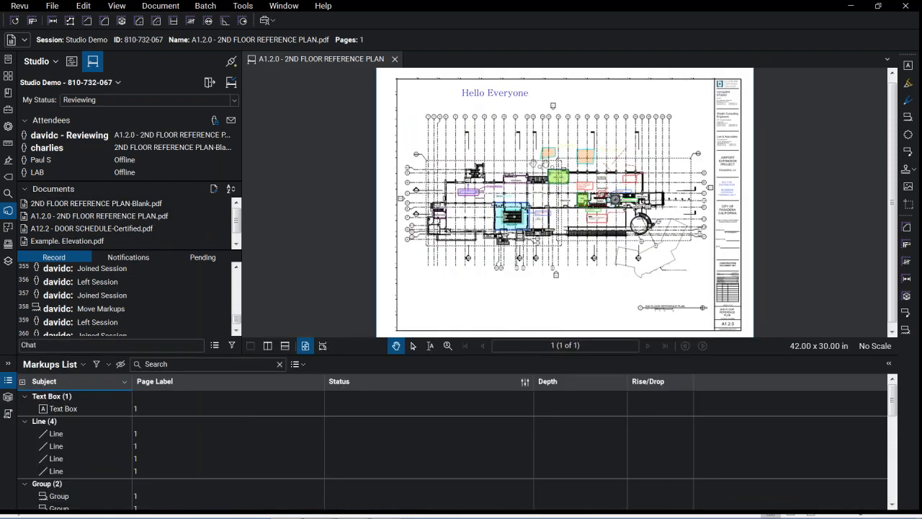
pyautogui.scroll(5, 545, 164)
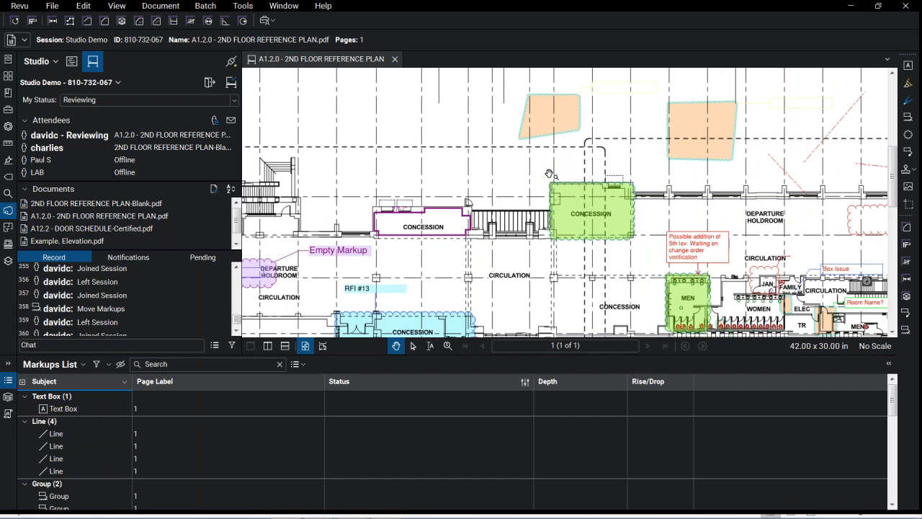
pyautogui.click(607, 229)
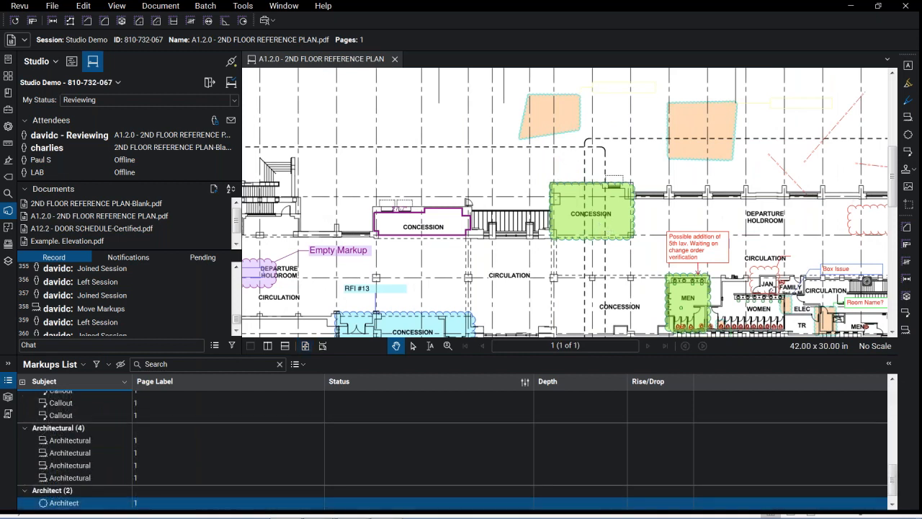
pyautogui.click(551, 130)
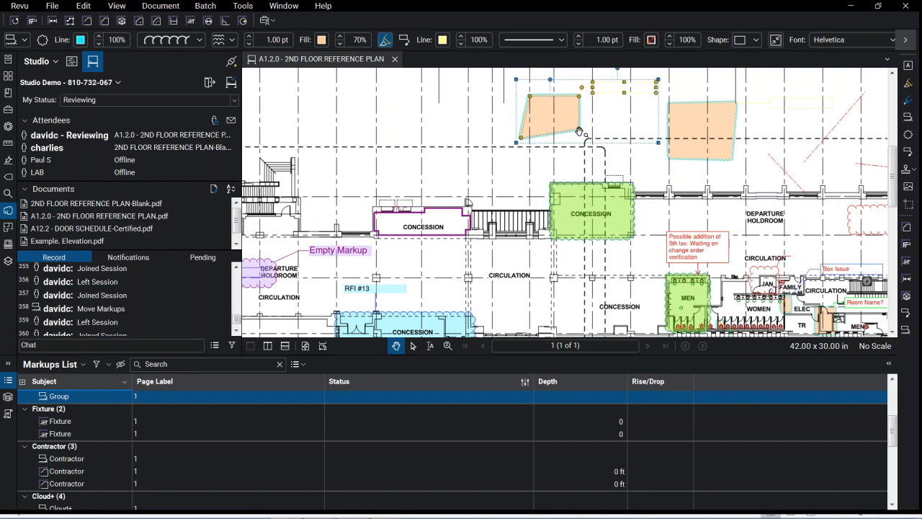
# Reshape the orange cloud above the green CONCESSION cloud by pulling its lower-right corner slightly down
pyautogui.click(677, 306)
pyautogui.moveTo(676, 306); pyautogui.dragTo(679, 313)
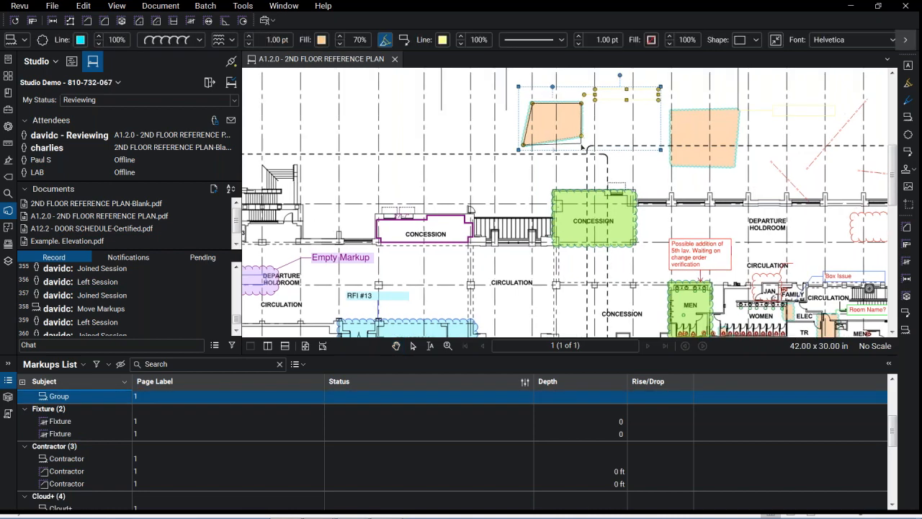
pyautogui.moveTo(581, 135); pyautogui.dragTo(580, 144)
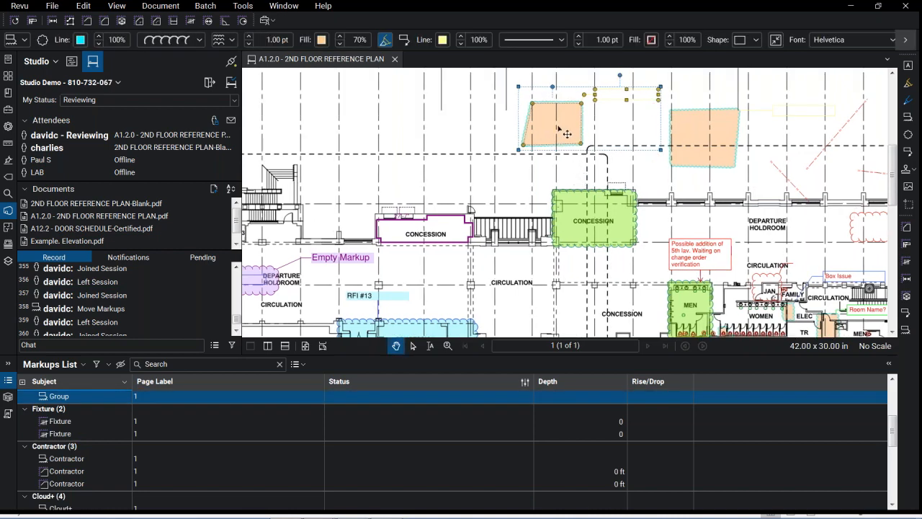
# Select the green CONCESSION cloud and show the Author column in the Markups List, then clear the selection
pyautogui.click(593, 224)
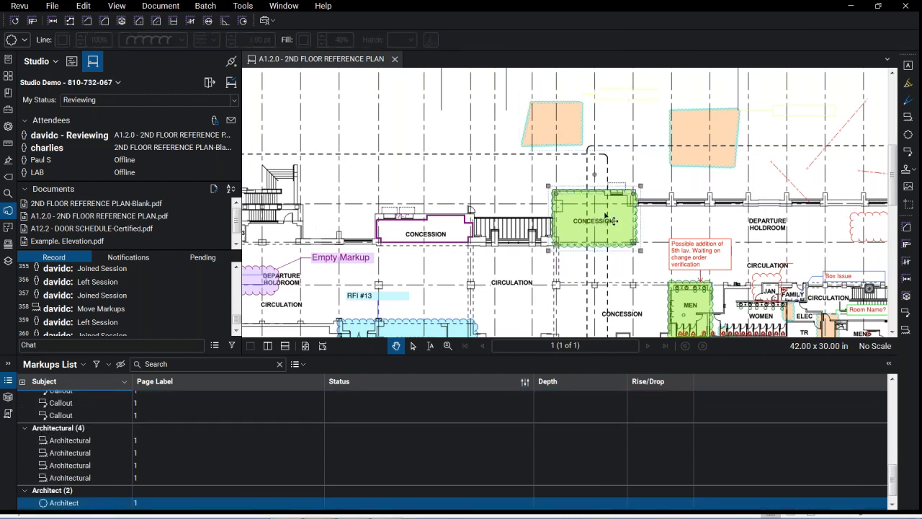
pyautogui.click(72, 366)
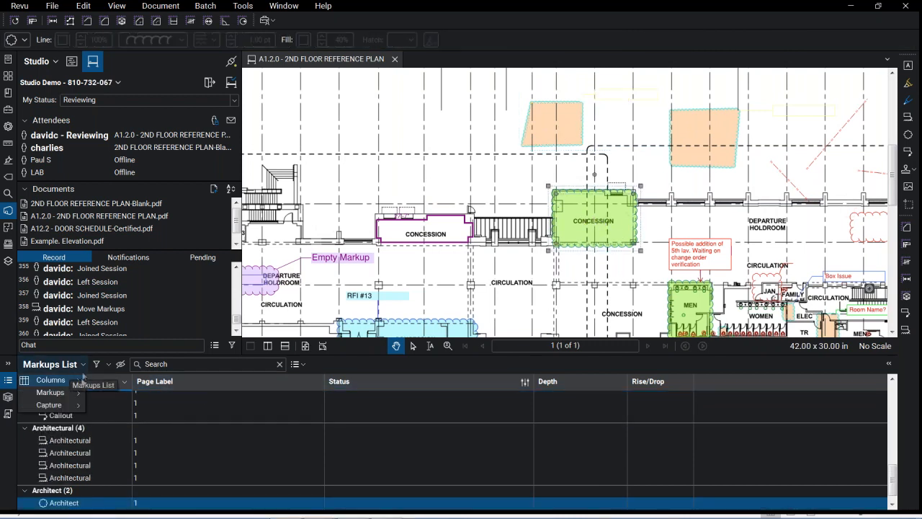
pyautogui.moveTo(75, 382)
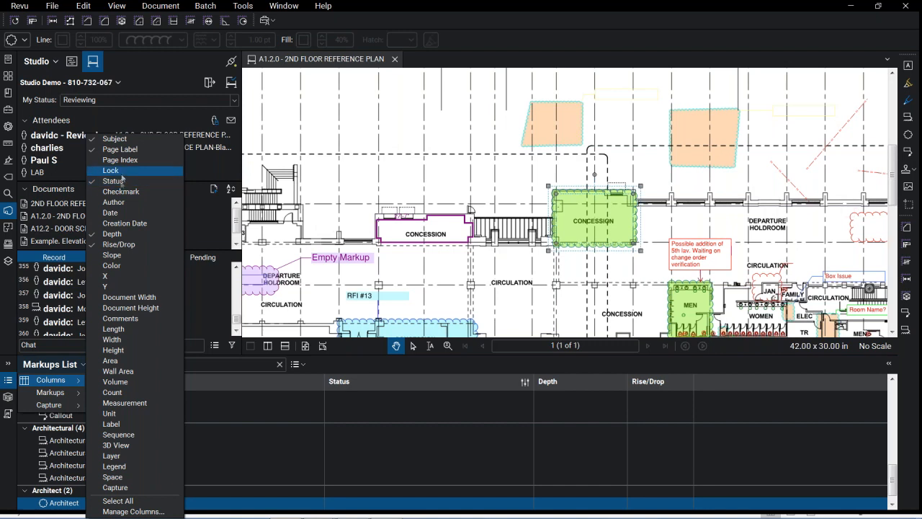
pyautogui.click(113, 202)
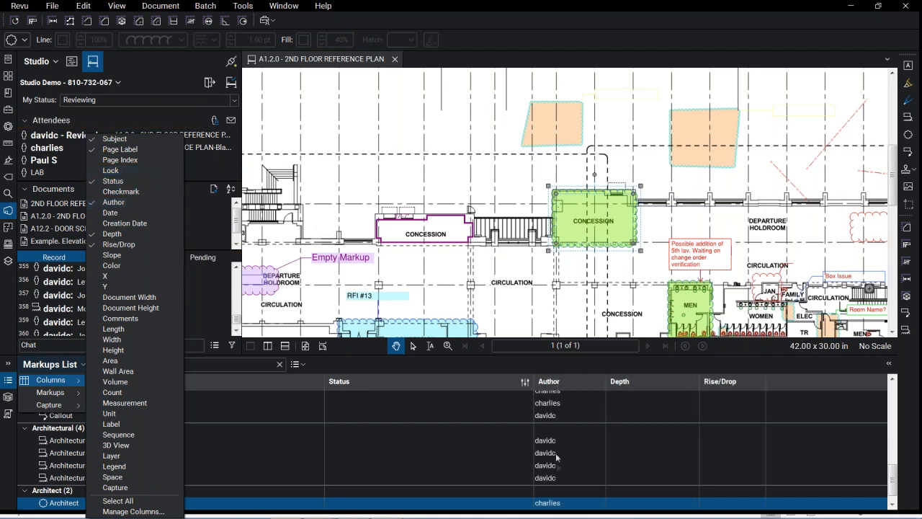
pyautogui.click(595, 223)
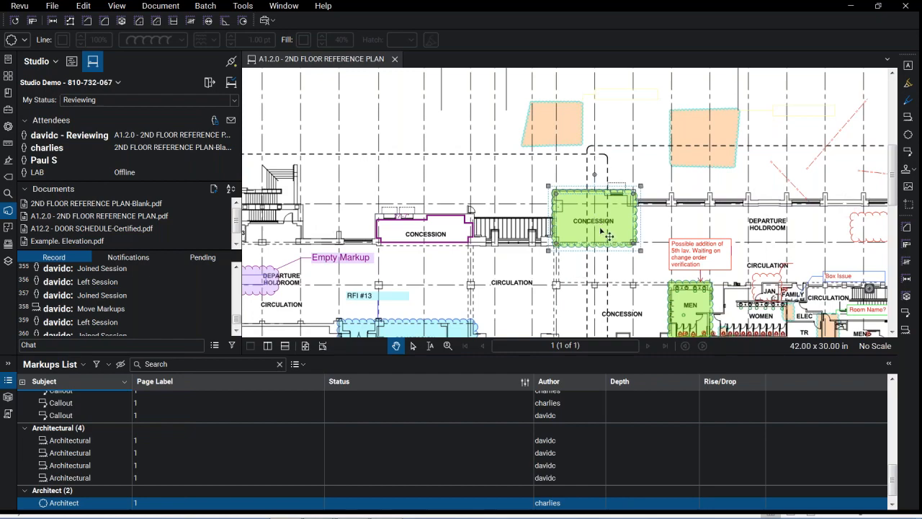
pyautogui.scroll(-6, 601, 231)
pyautogui.moveTo(601, 230); pyautogui.dragTo(571, 201)
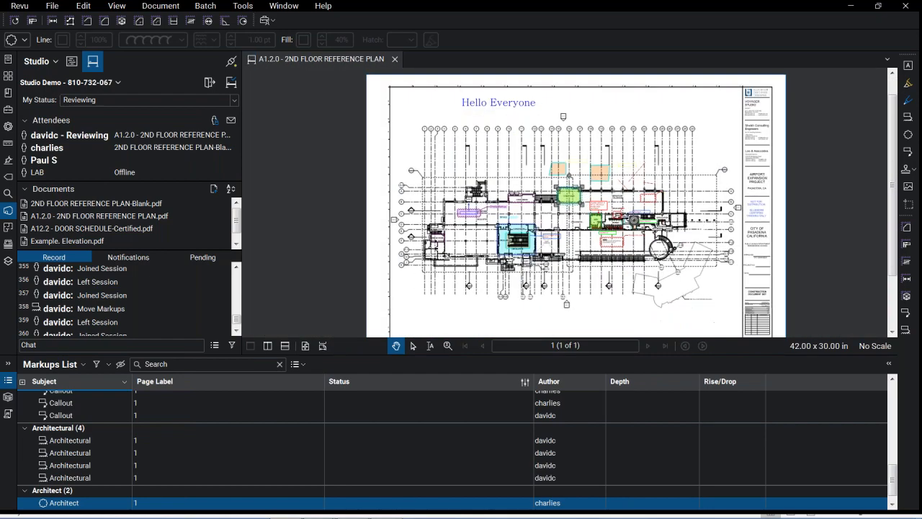
pyautogui.scroll(1, 574, 202)
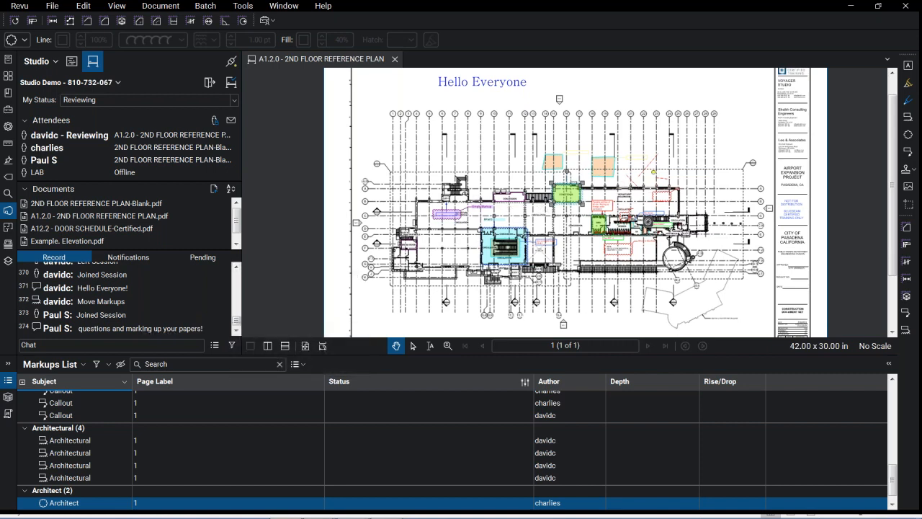
pyautogui.click(705, 252)
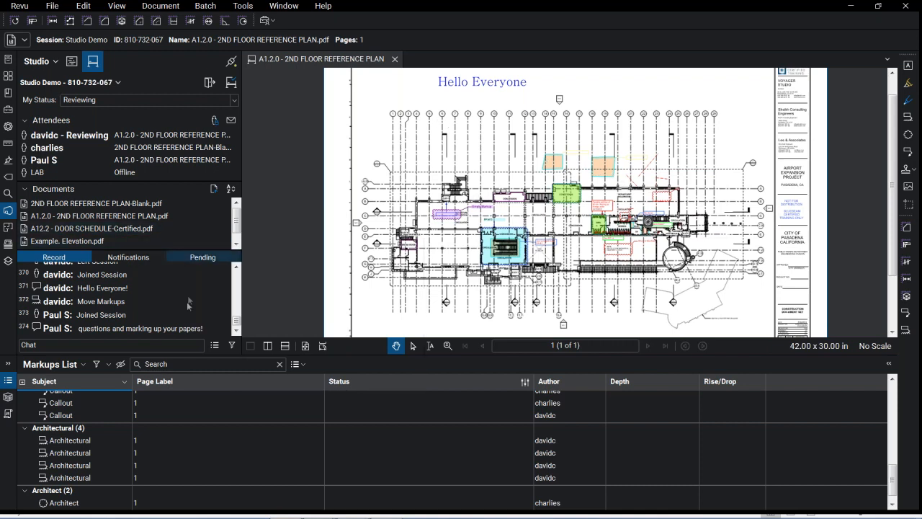
# Generate a Record Summary report of the session and save it as Studio Demo Report.pdf in the Sheets folder
pyautogui.click(214, 347)
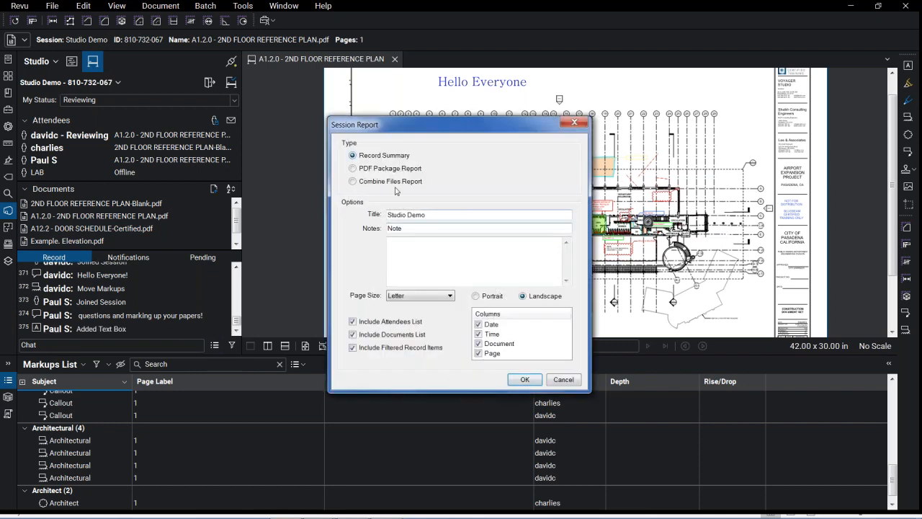
pyautogui.click(525, 380)
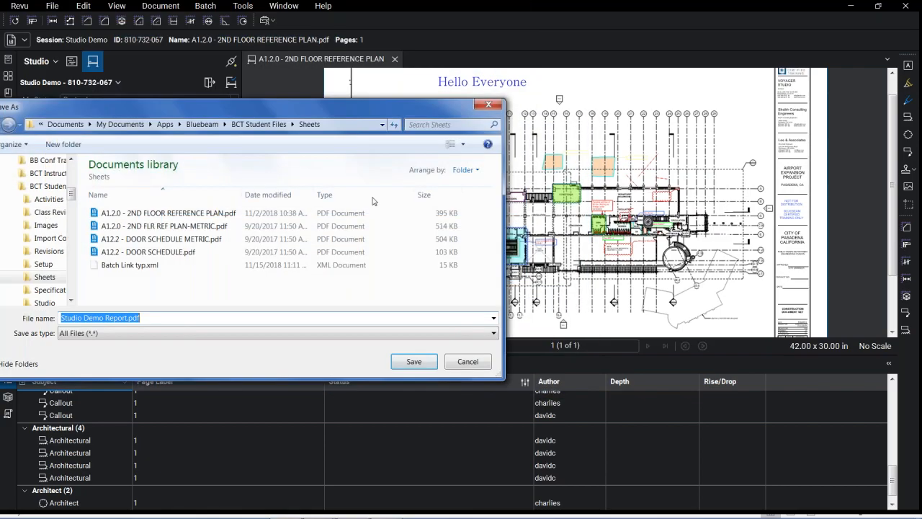
pyautogui.moveTo(372, 106); pyautogui.dragTo(558, 70)
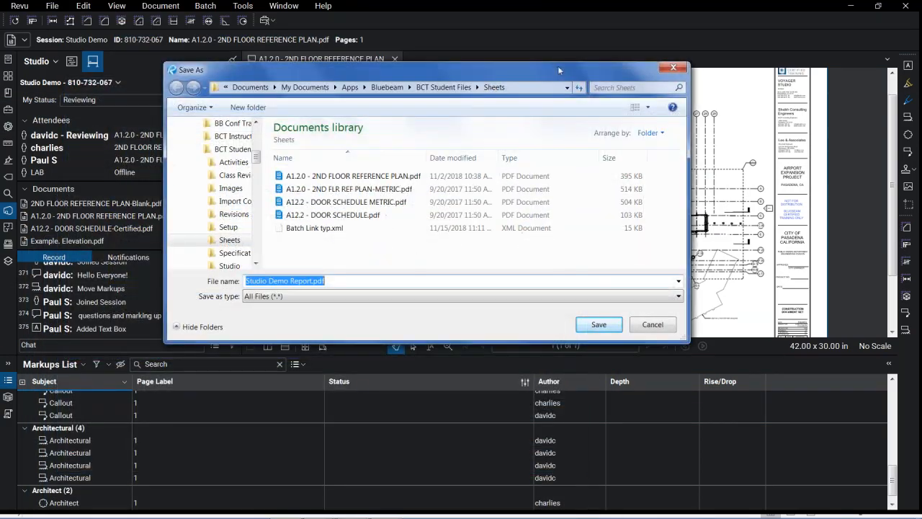
pyautogui.click(589, 324)
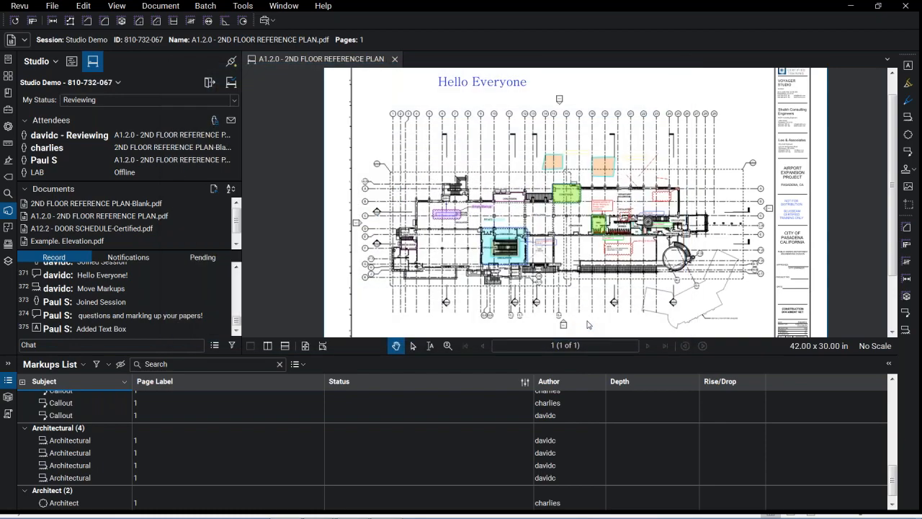
# Look through the record entries in the Studio Demo Report and return to the 2nd floor reference plan
pyautogui.scroll(-3, 498, 238)
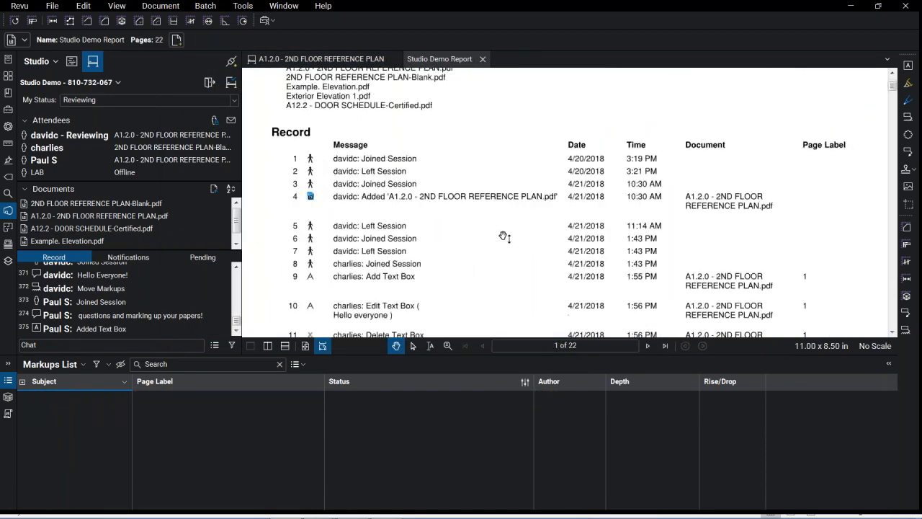
pyautogui.scroll(-7, 503, 237)
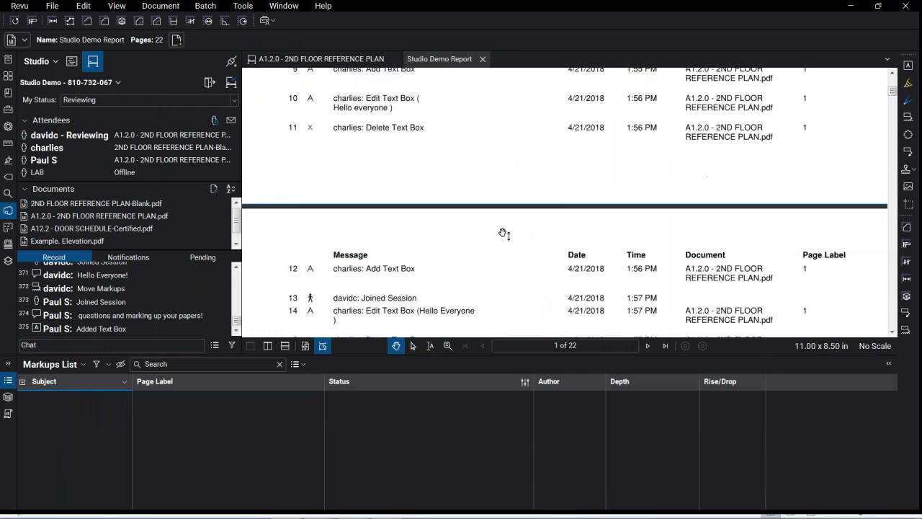
pyautogui.scroll(-2, 502, 235)
pyautogui.scroll(-2, 407, 152)
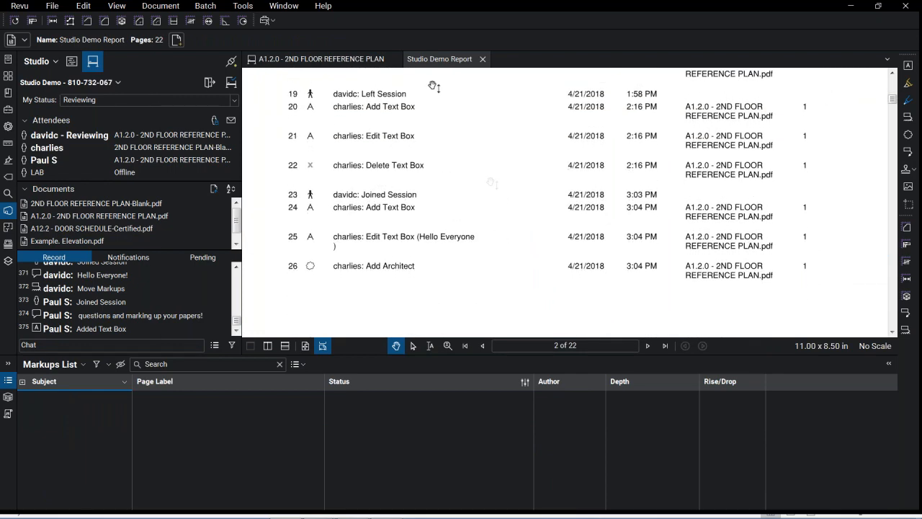
pyautogui.click(364, 63)
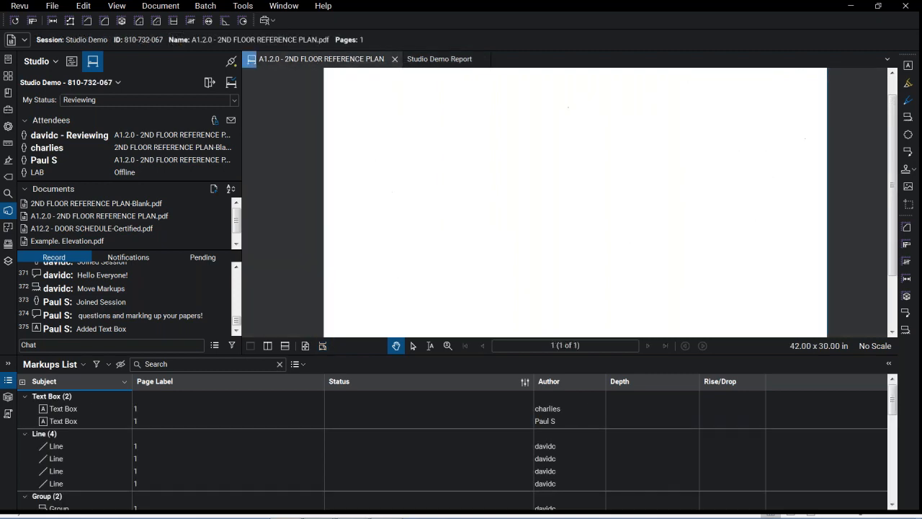
pyautogui.scroll(-2, 620, 275)
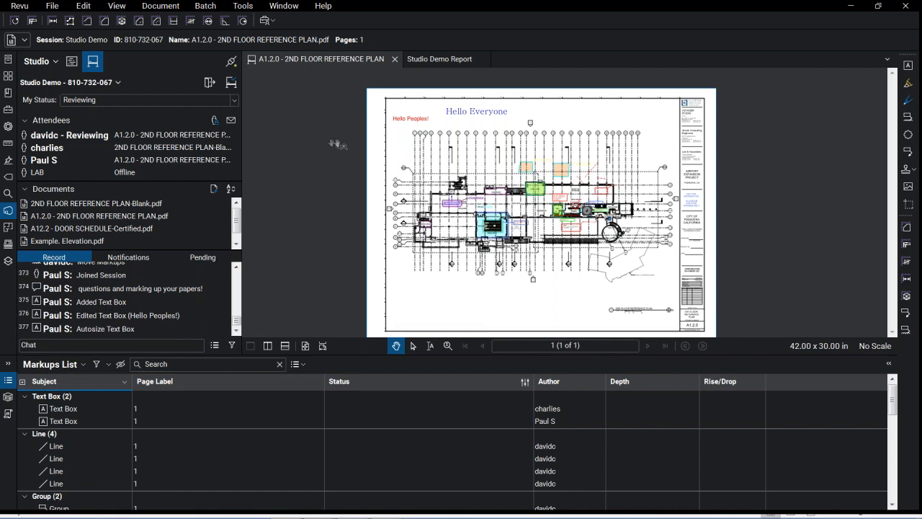
# Review the Studio server options, then the general details and attendee access in the session's settings
pyautogui.click(41, 61)
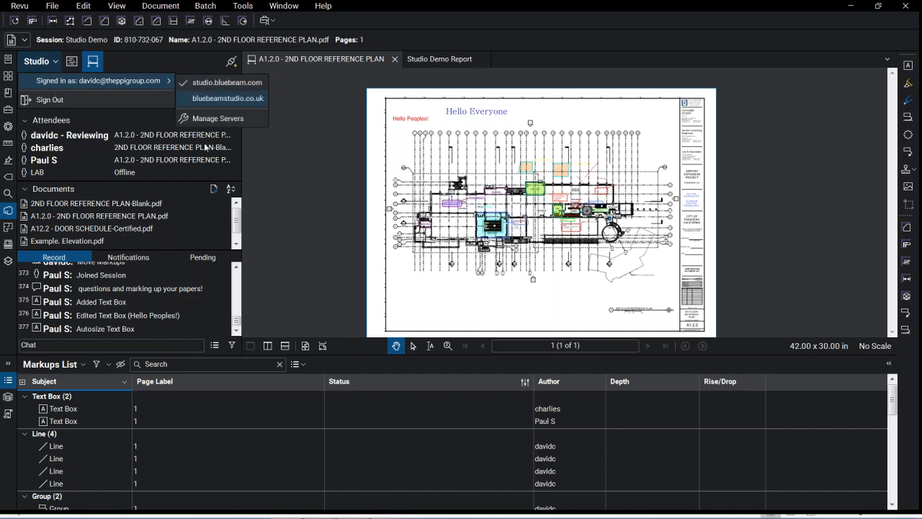
pyautogui.click(212, 172)
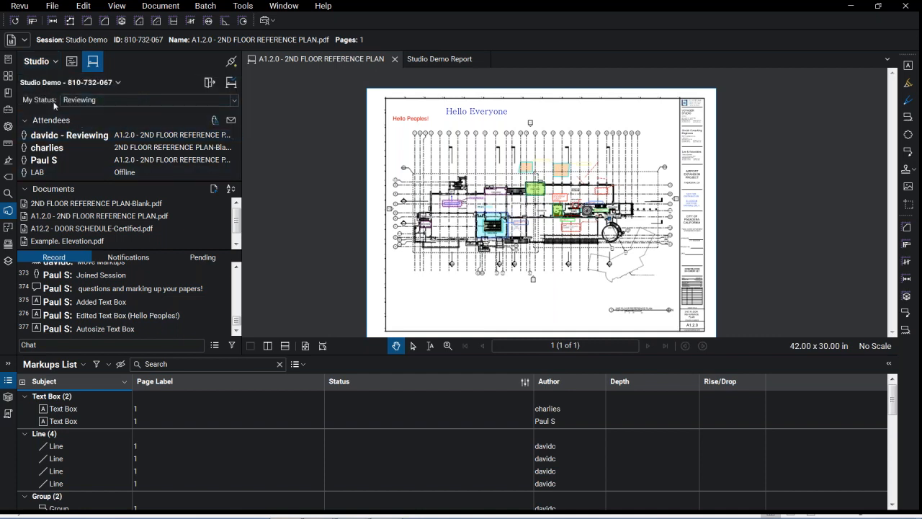
pyautogui.click(113, 81)
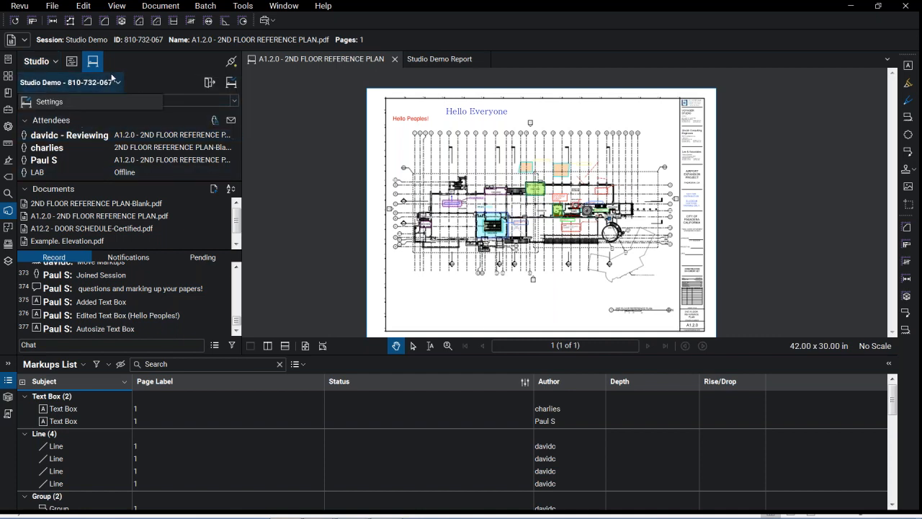
pyautogui.click(52, 101)
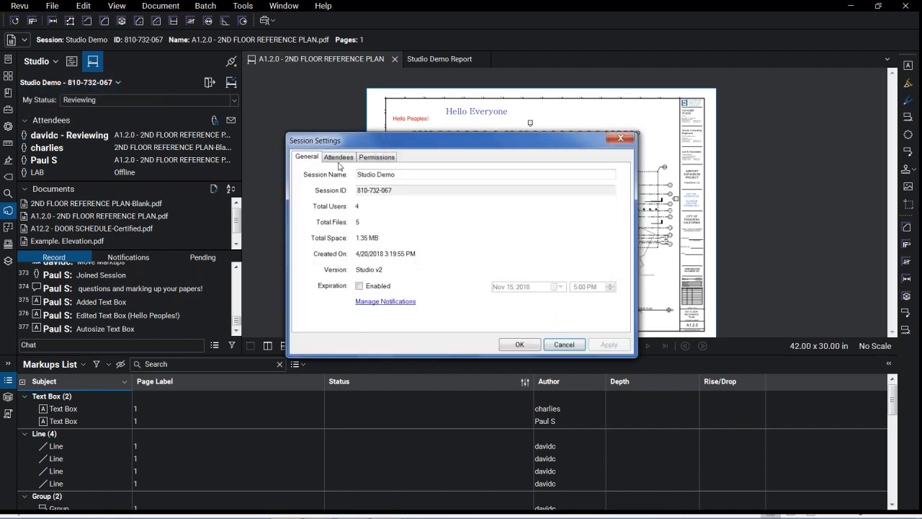
pyautogui.click(340, 158)
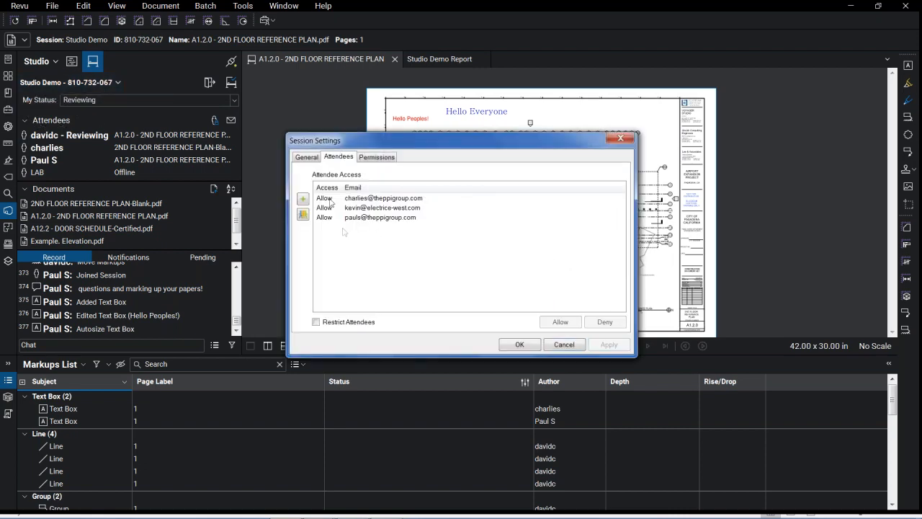
# Examine the attendees' permissions and the Arch group's members in the session settings, then close them without changes
pyautogui.click(381, 159)
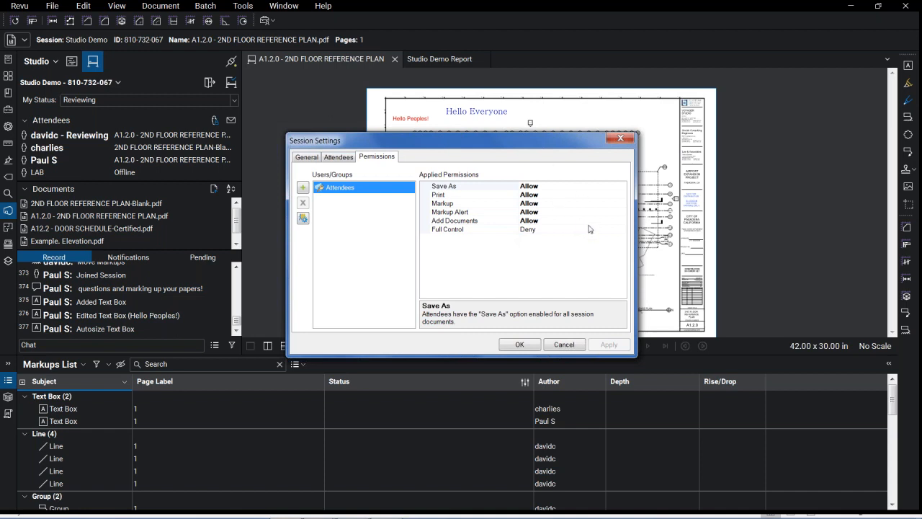
pyautogui.click(303, 219)
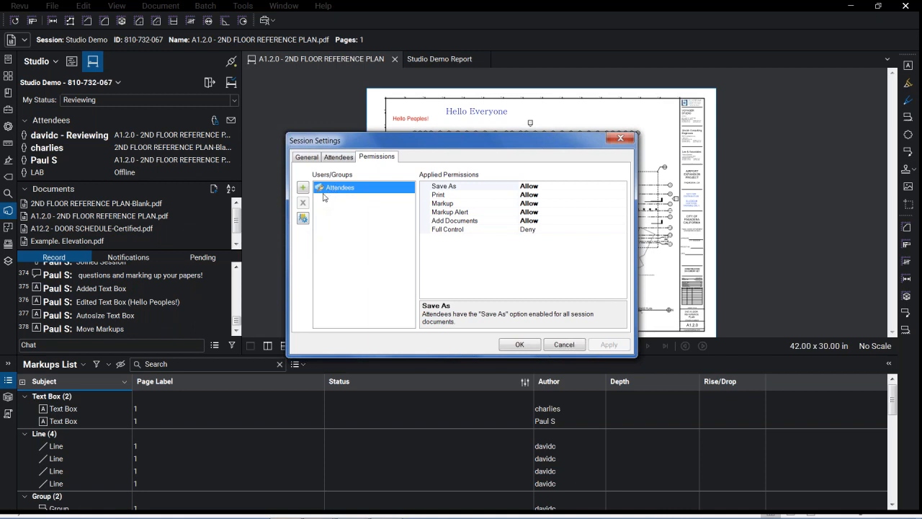
pyautogui.click(303, 218)
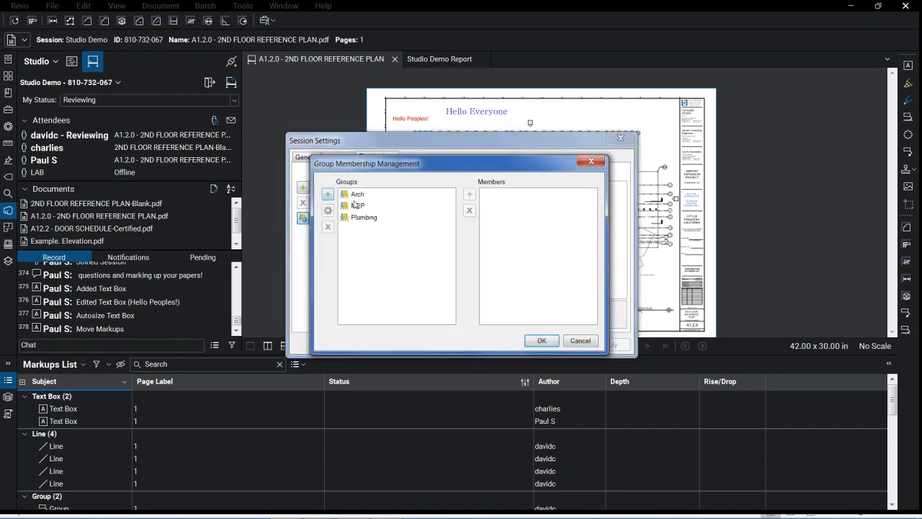
pyautogui.click(358, 195)
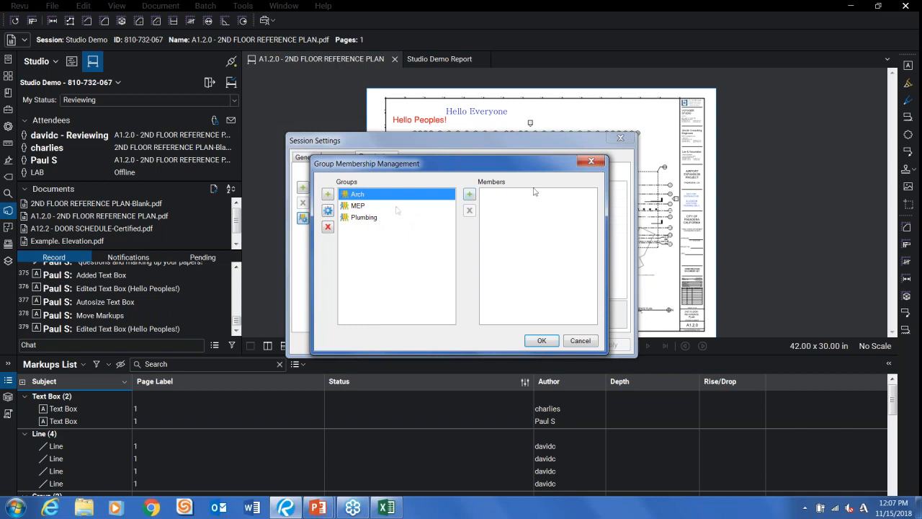
pyautogui.click(592, 161)
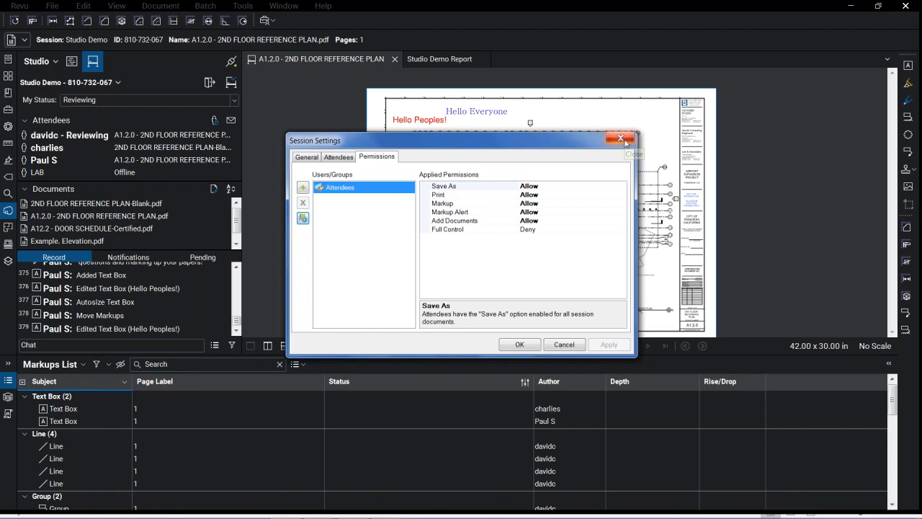
pyautogui.click(620, 138)
# Locate the options for inviting attendees and adding documents, then switch the session to offline work
pyautogui.click(232, 121)
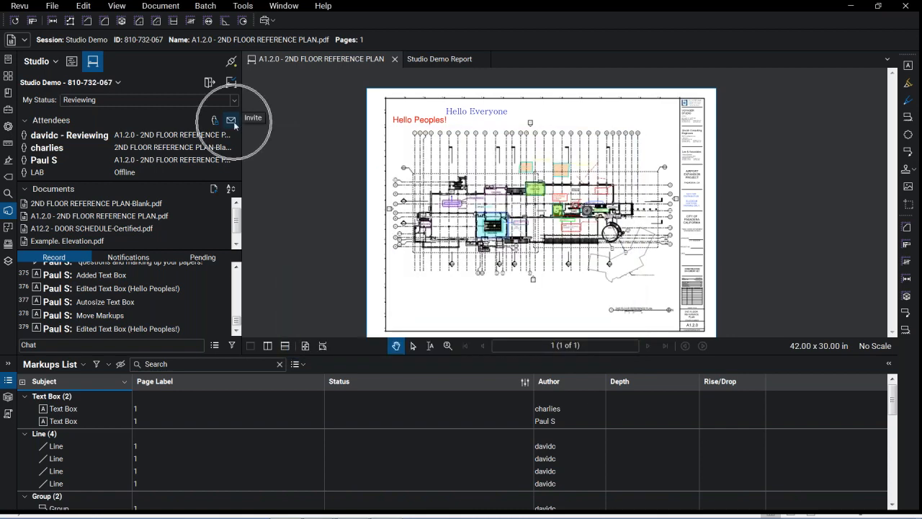
pyautogui.click(213, 190)
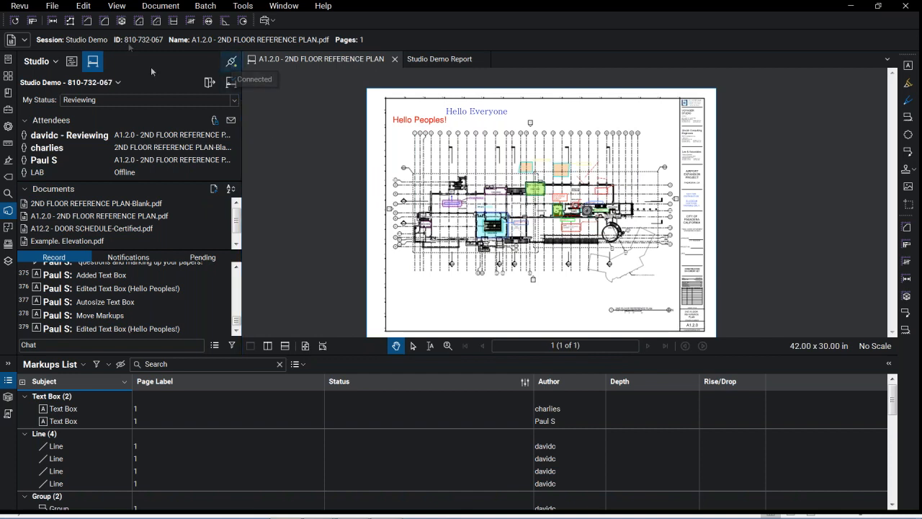
pyautogui.click(229, 63)
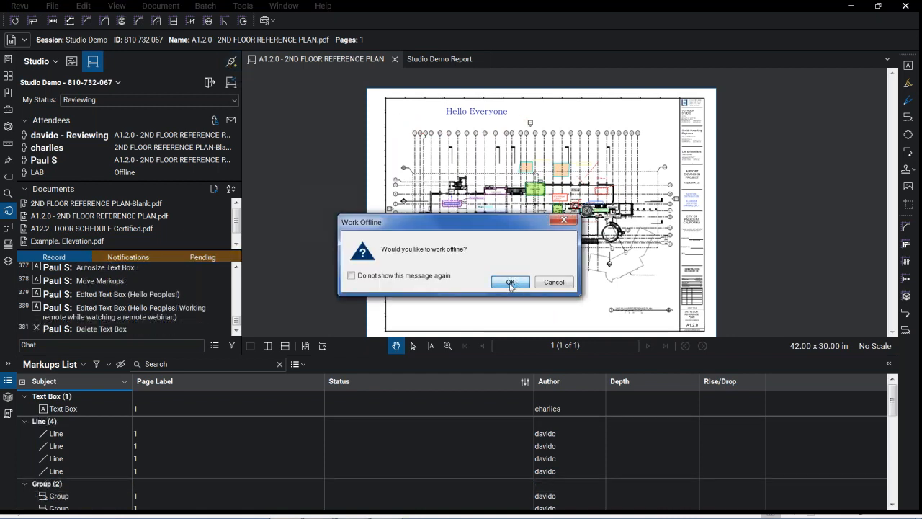
pyautogui.click(510, 282)
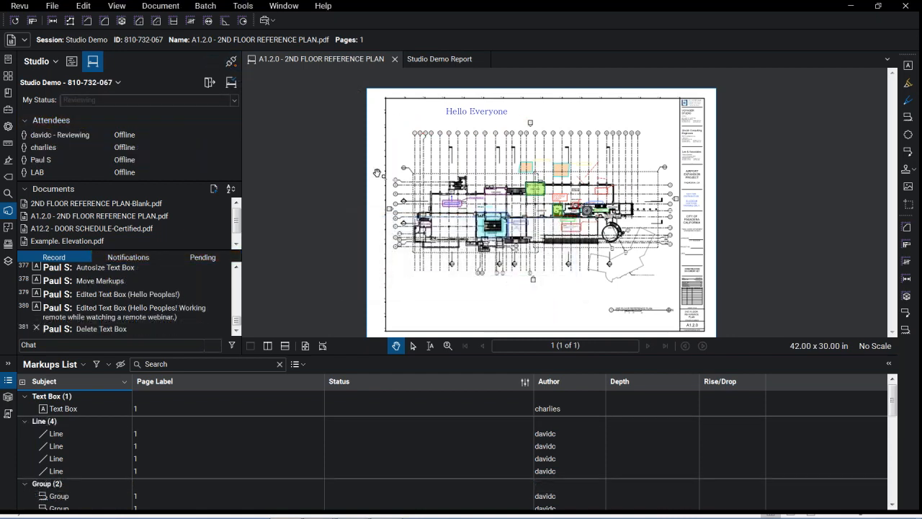
# Add a Cloud+ markup around the rooms below the Break Room, placing its callout below the Search area without text
pyautogui.click(242, 6)
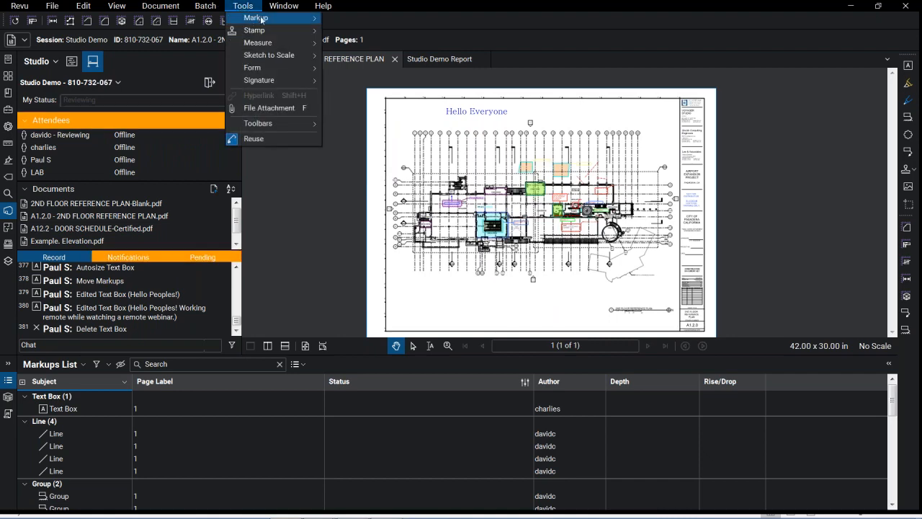
pyautogui.moveTo(261, 19)
pyautogui.click(367, 231)
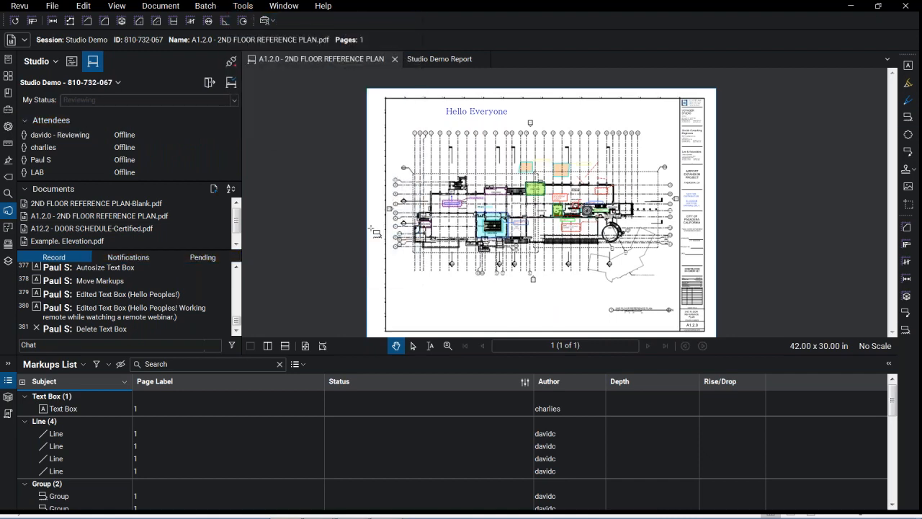
pyautogui.scroll(5, 438, 239)
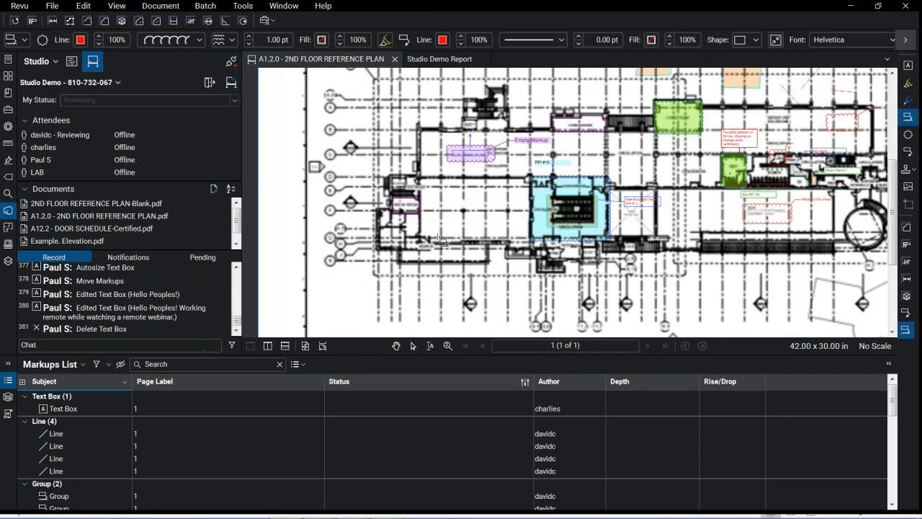
pyautogui.scroll(4, 441, 239)
pyautogui.moveTo(294, 209); pyautogui.dragTo(373, 268)
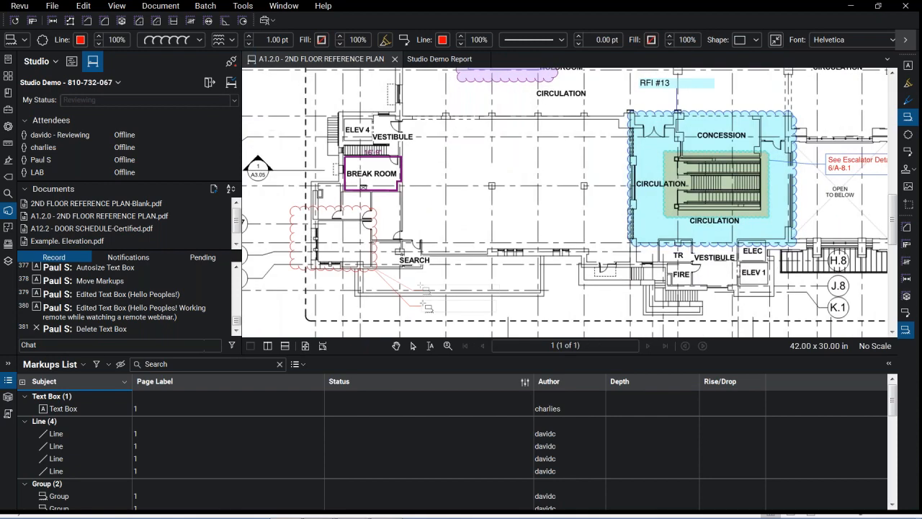
pyautogui.click(420, 285)
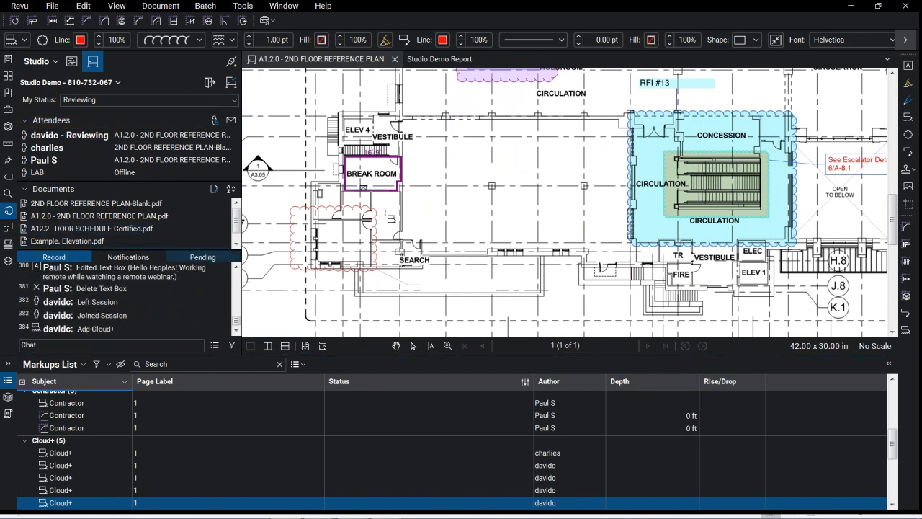
pyautogui.click(480, 211)
pyautogui.press('Escape')
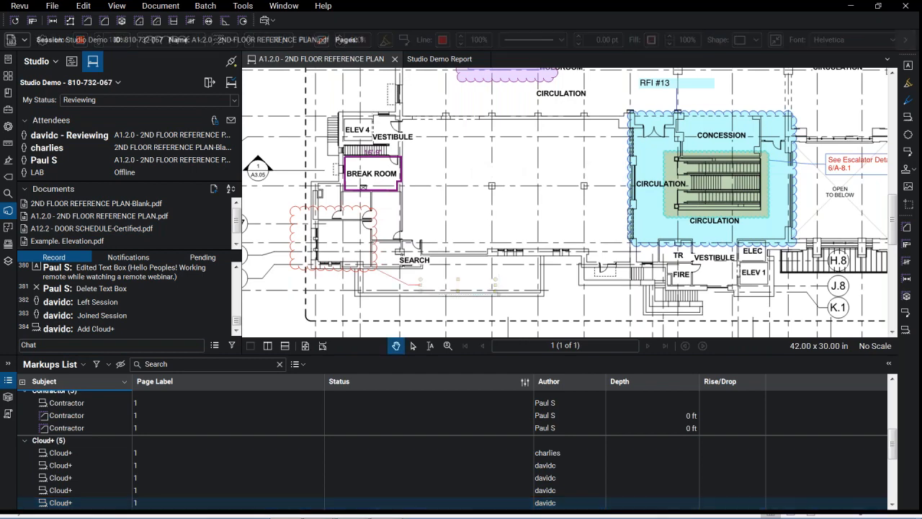
pyautogui.scroll(-3, 430, 230)
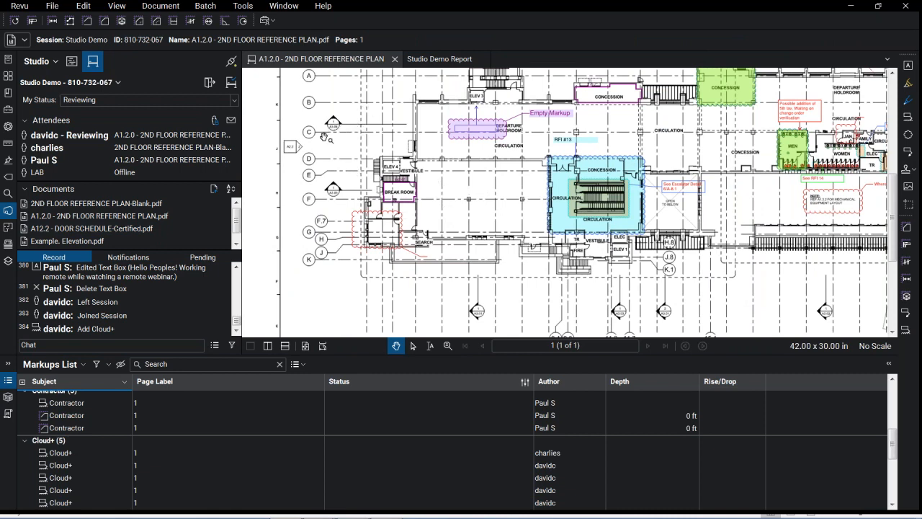
# Leave the Studio Demo session and close the Studio Demo Report
pyautogui.click(208, 83)
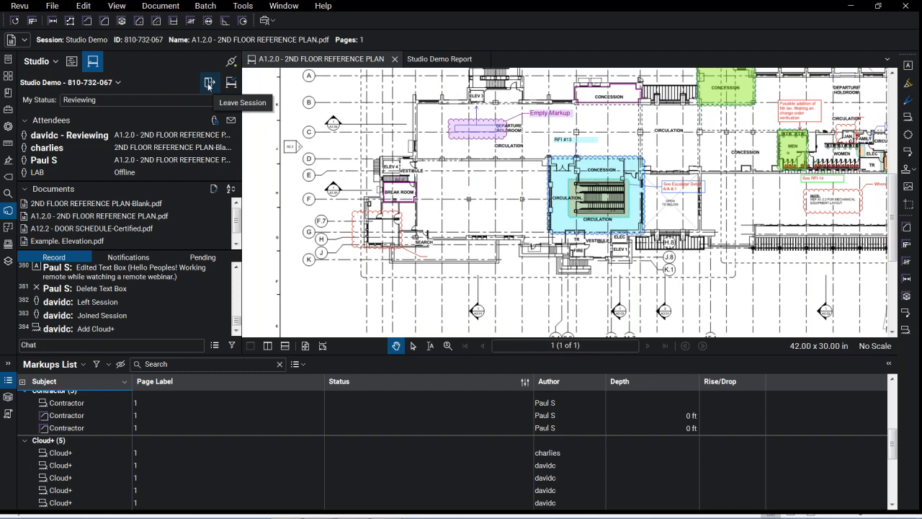
pyautogui.click(209, 84)
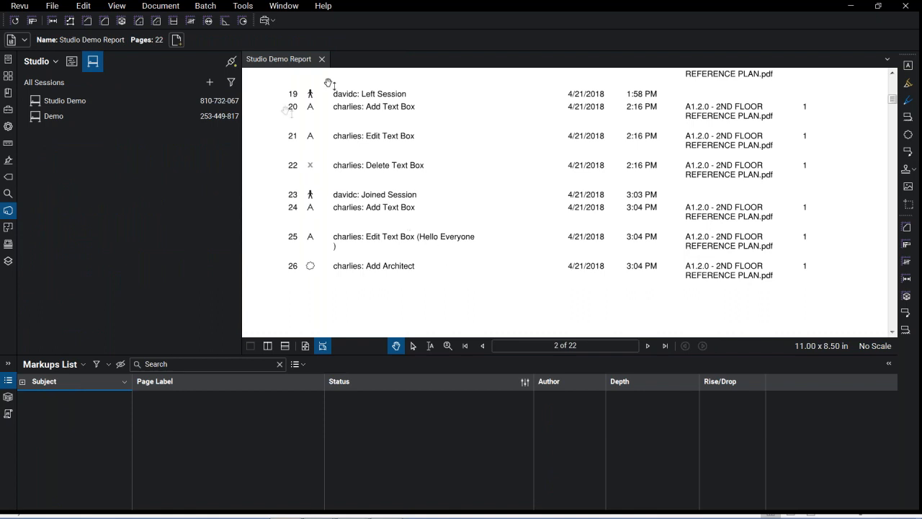
pyautogui.click(321, 60)
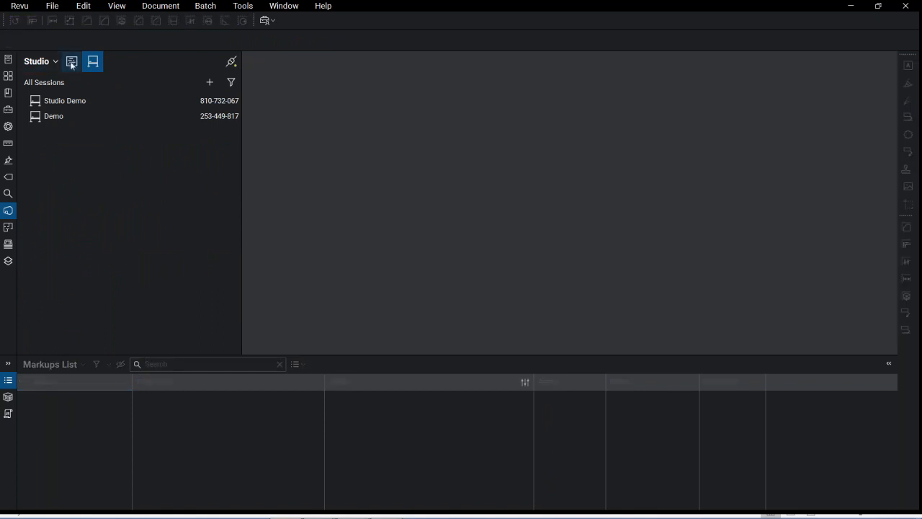
# Open Project Demo from the list of Studio projects and collapse the Studio panel to widen the project view
pyautogui.click(71, 62)
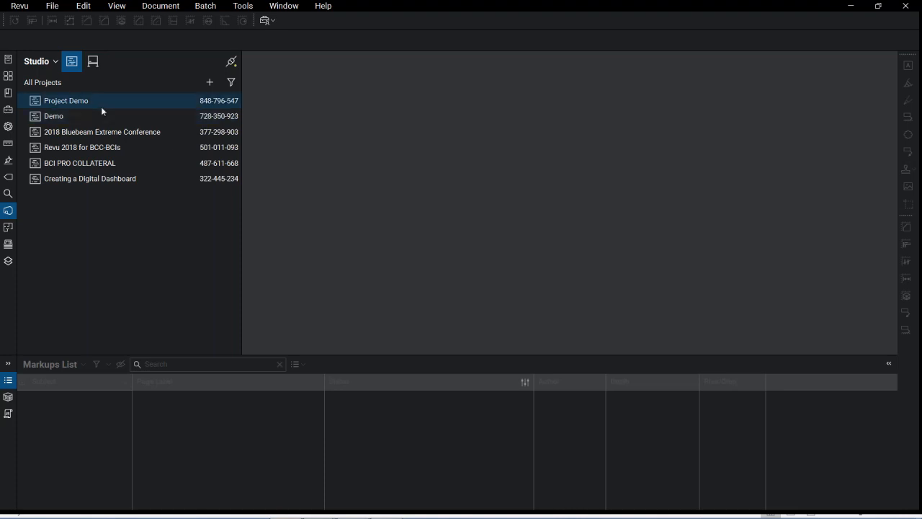
pyautogui.doubleClick(101, 110)
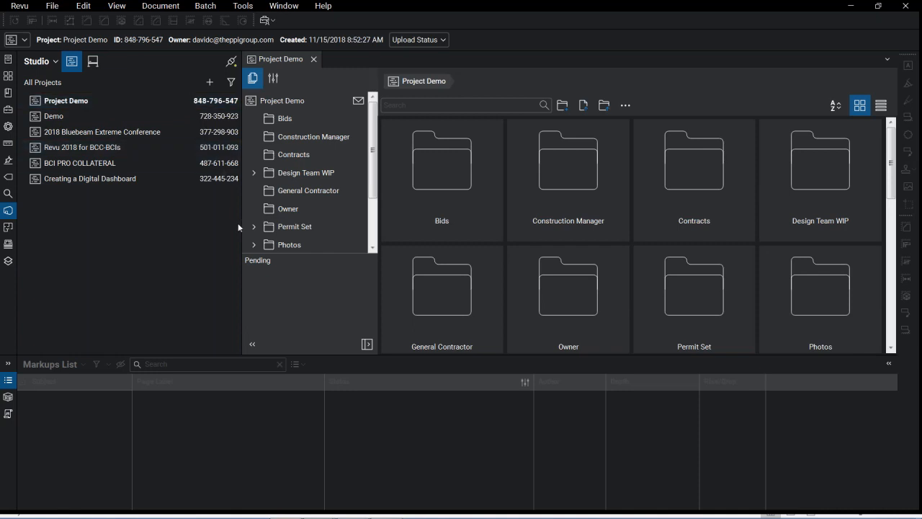
pyautogui.moveTo(240, 228); pyautogui.dragTo(212, 201)
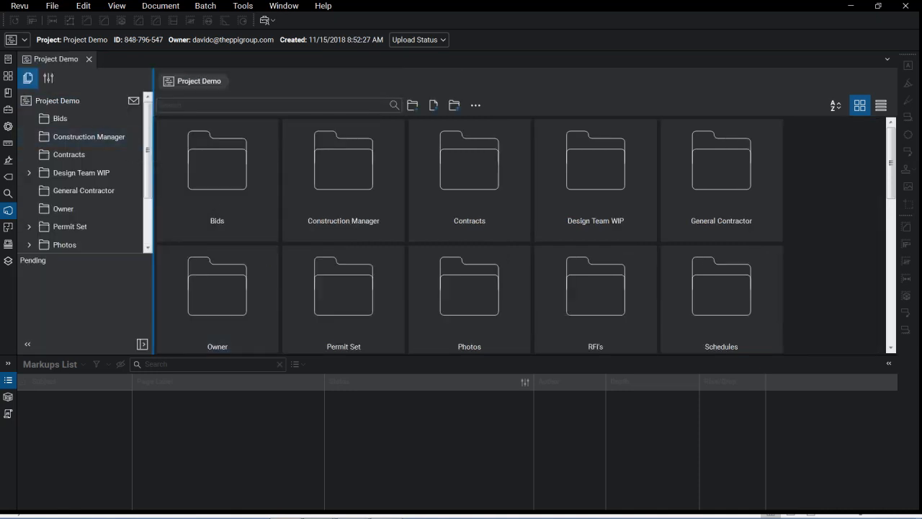
# Browse the folders of Project Demo, examine the files in Specifications, and return to the project's root folder
pyautogui.scroll(-1, 151, 142)
pyautogui.scroll(1, 151, 142)
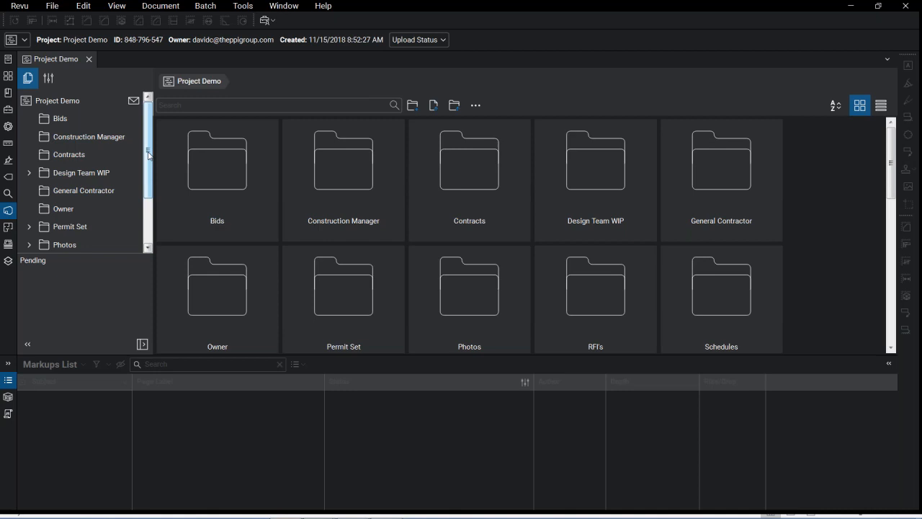
pyautogui.moveTo(205, 161); pyautogui.dragTo(819, 193)
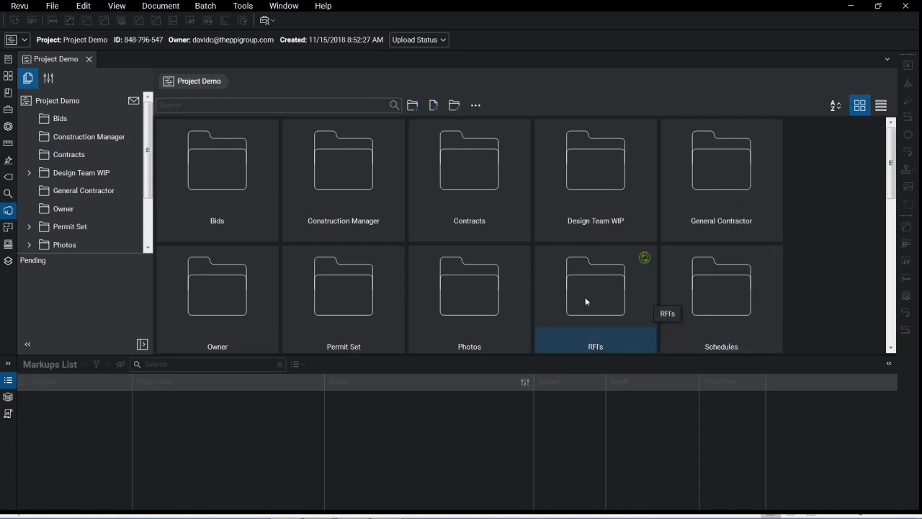
pyautogui.scroll(-5, 822, 247)
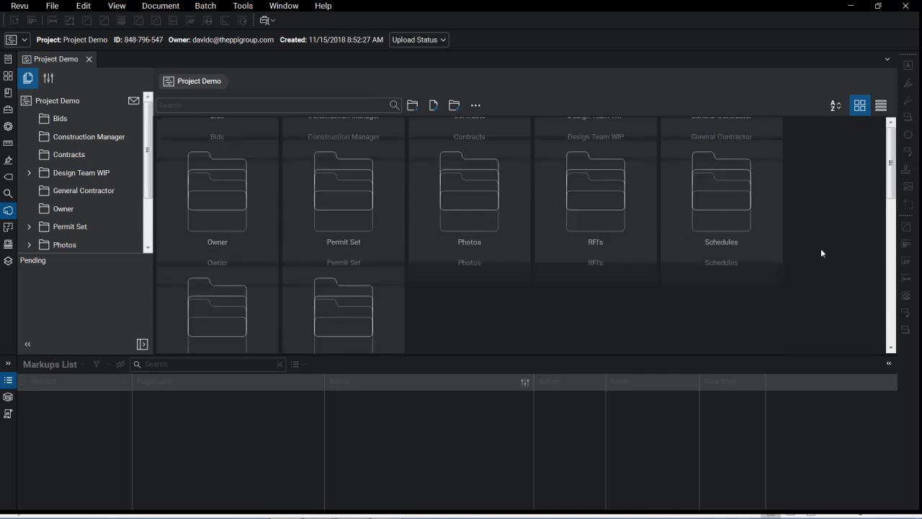
pyautogui.doubleClick(216, 249)
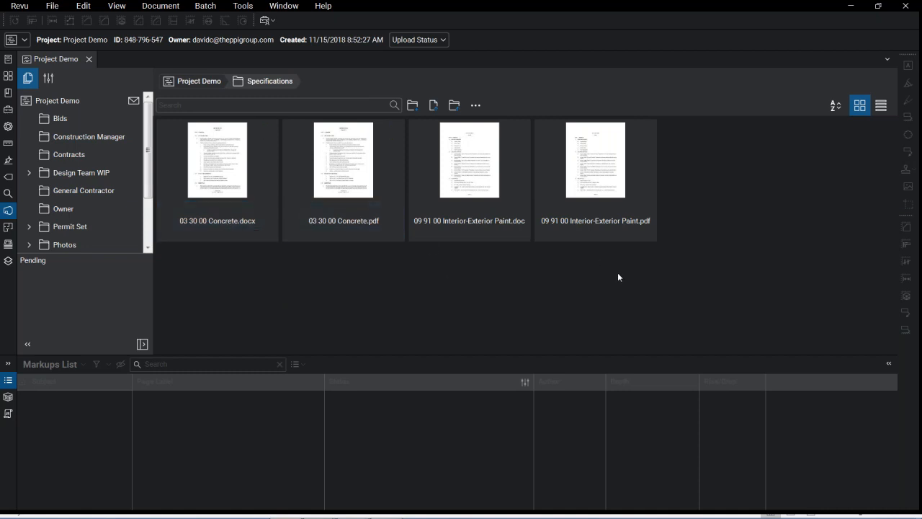
pyautogui.scroll(-3, 150, 220)
pyautogui.scroll(3, 148, 216)
pyautogui.click(191, 84)
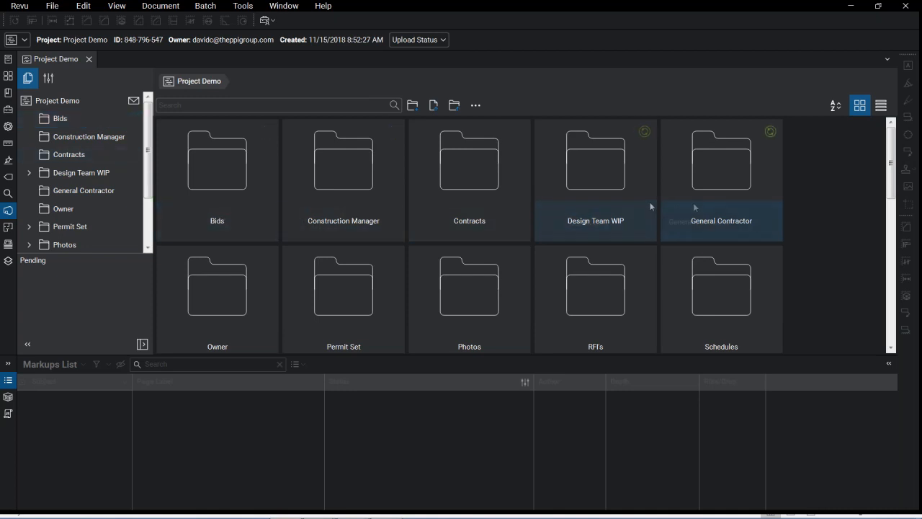
# Open A1.2.0 - 2ND FLOOR REFERENCE PLAN.pdf from the Sheets folder of Design Team WIP in split view
pyautogui.doubleClick(609, 198)
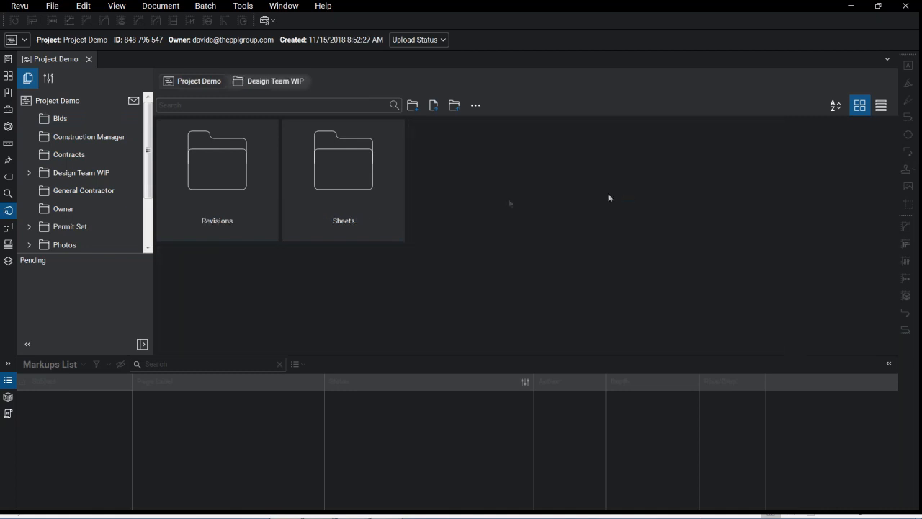
pyautogui.doubleClick(344, 163)
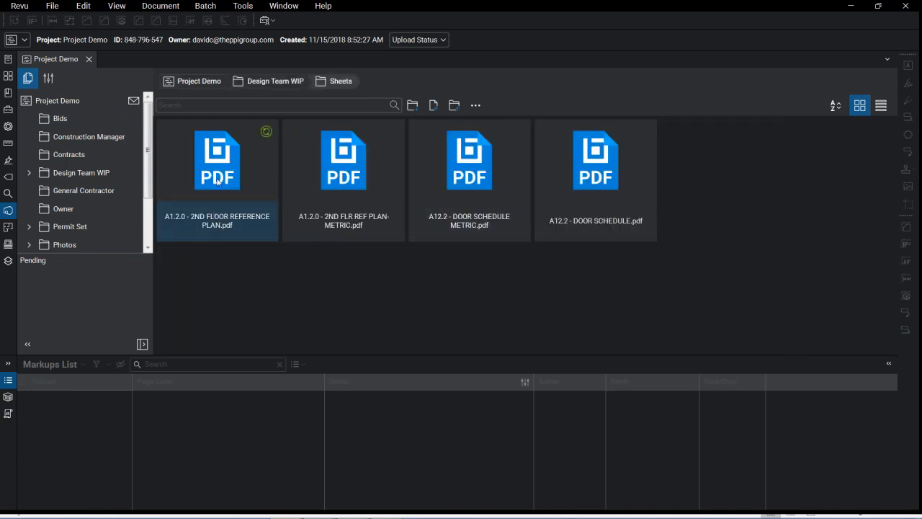
pyautogui.doubleClick(217, 180)
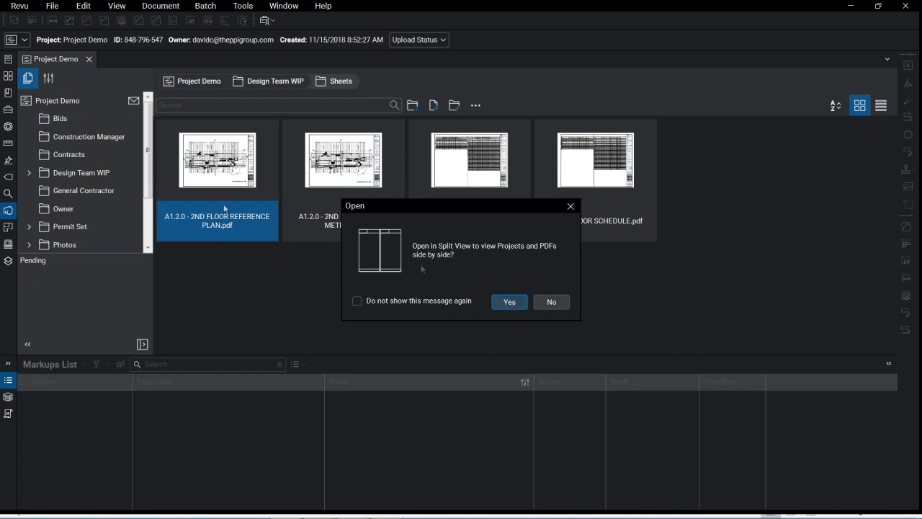
pyautogui.click(508, 302)
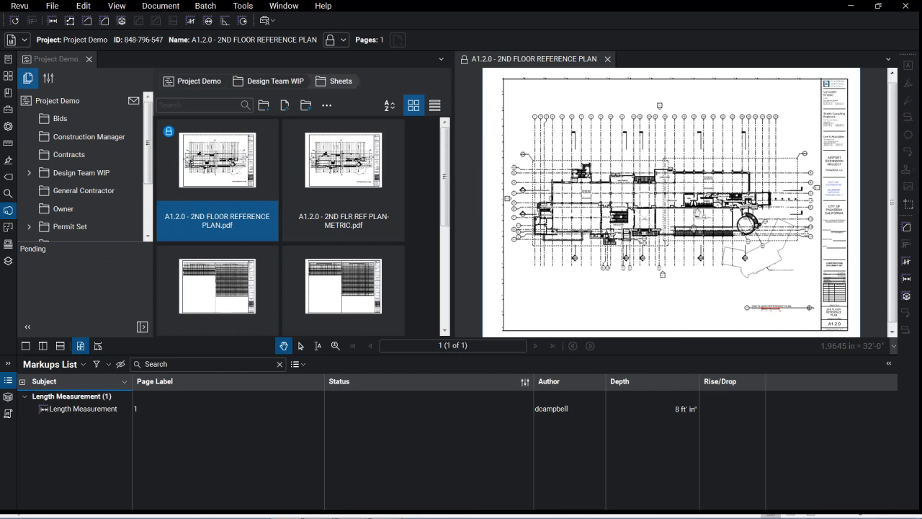
pyautogui.scroll(2, 679, 196)
pyautogui.scroll(2, 678, 196)
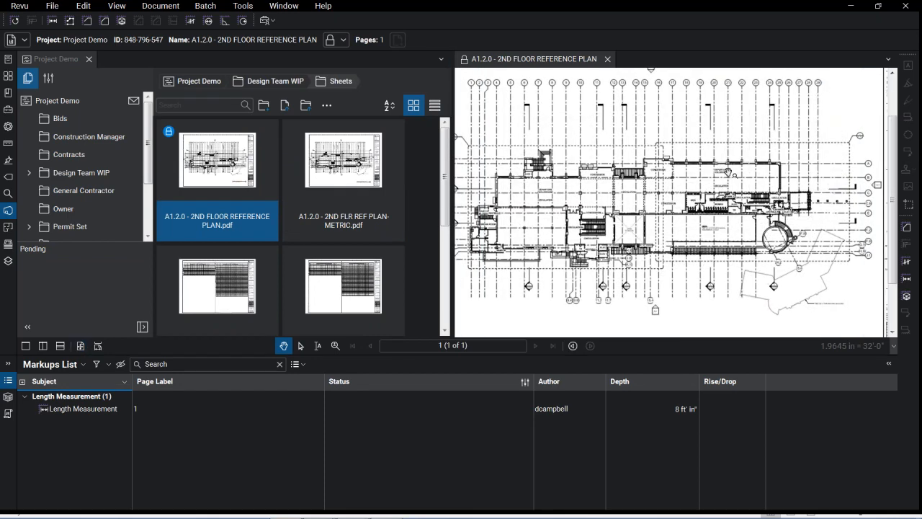
# Check which markup tools are available for the plan before checking it out
pyautogui.click(281, 6)
pyautogui.moveTo(242, 6)
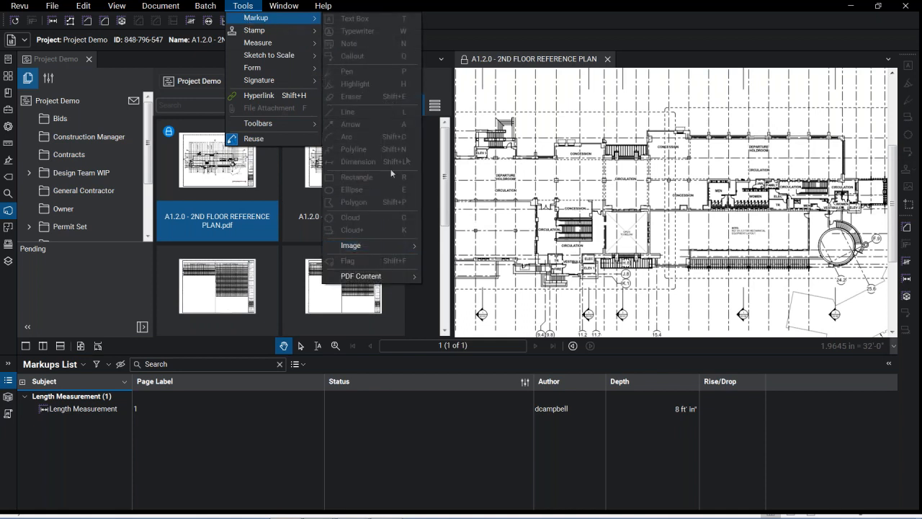
pyautogui.click(618, 155)
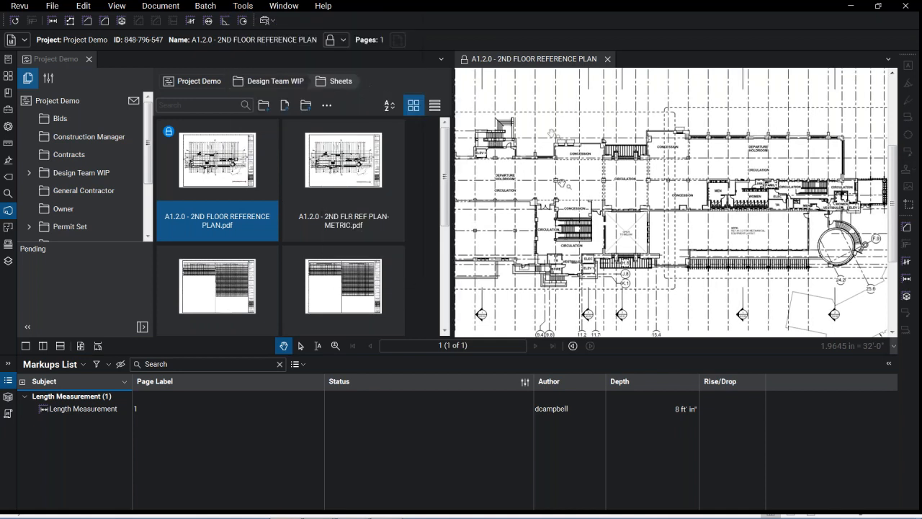
# Check out the 2nd floor reference plan from the project and review the availability of its markup tools
pyautogui.press('ctrl')
pyautogui.click(463, 60)
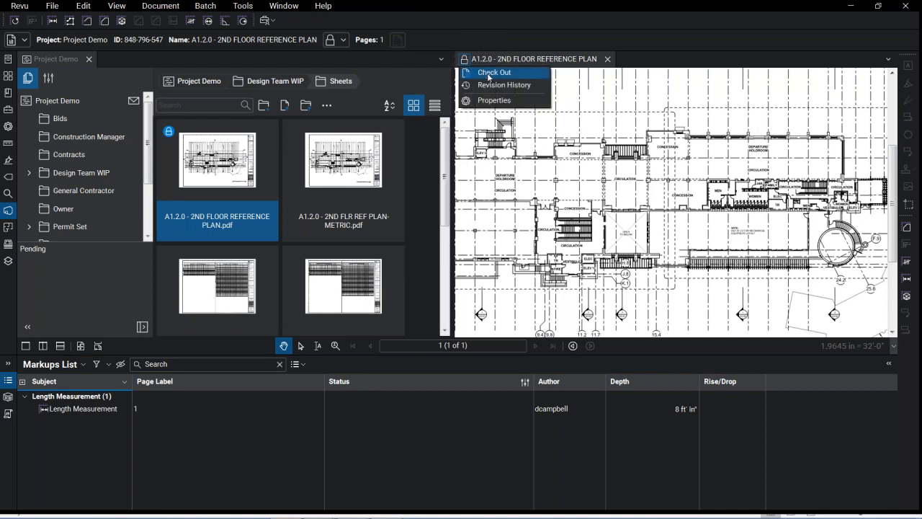
pyautogui.click(490, 73)
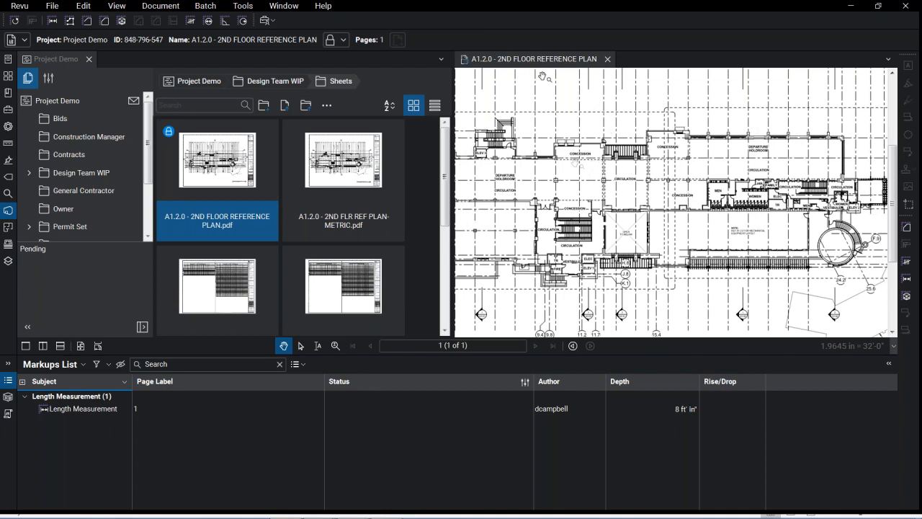
pyautogui.click(243, 6)
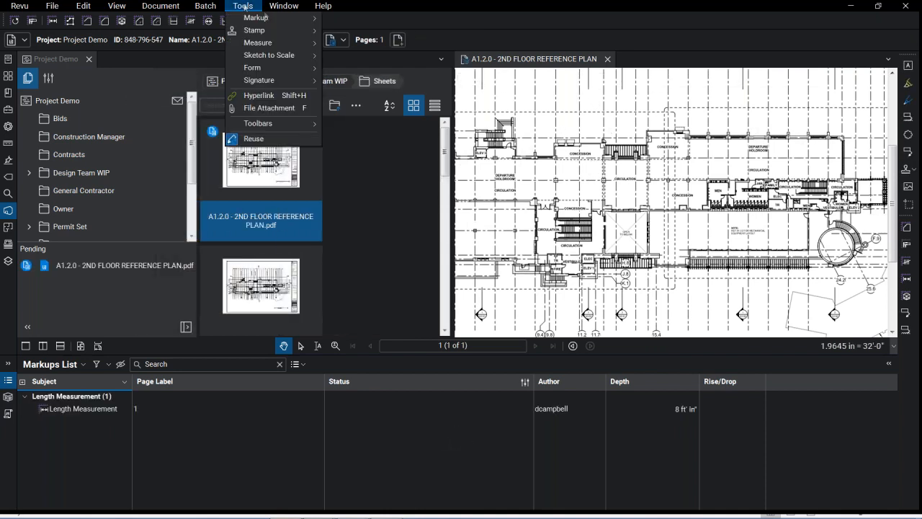
pyautogui.moveTo(285, 17)
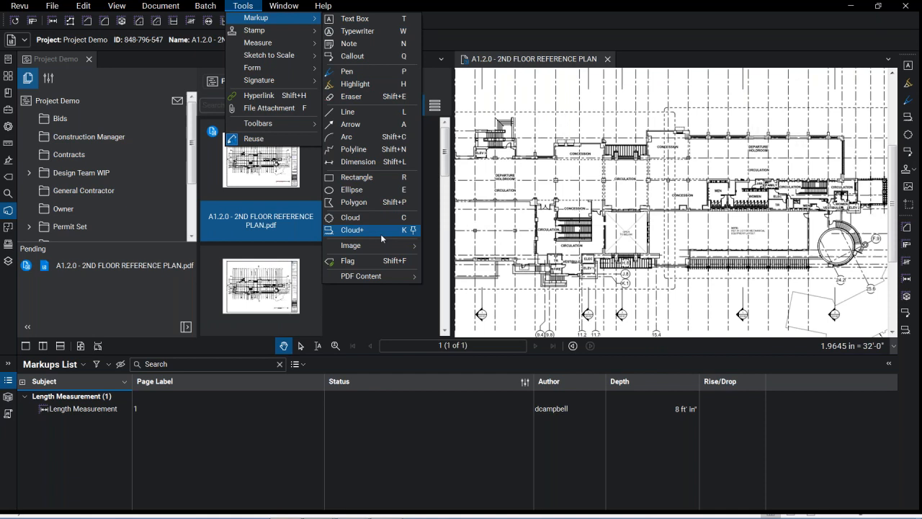
pyautogui.click(684, 191)
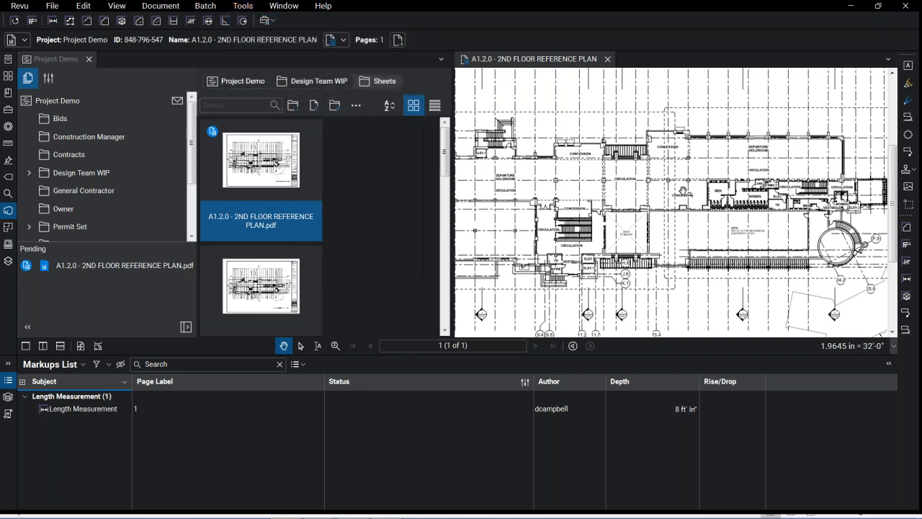
# Check the 2nd floor reference plan back in to the project
pyautogui.click(465, 63)
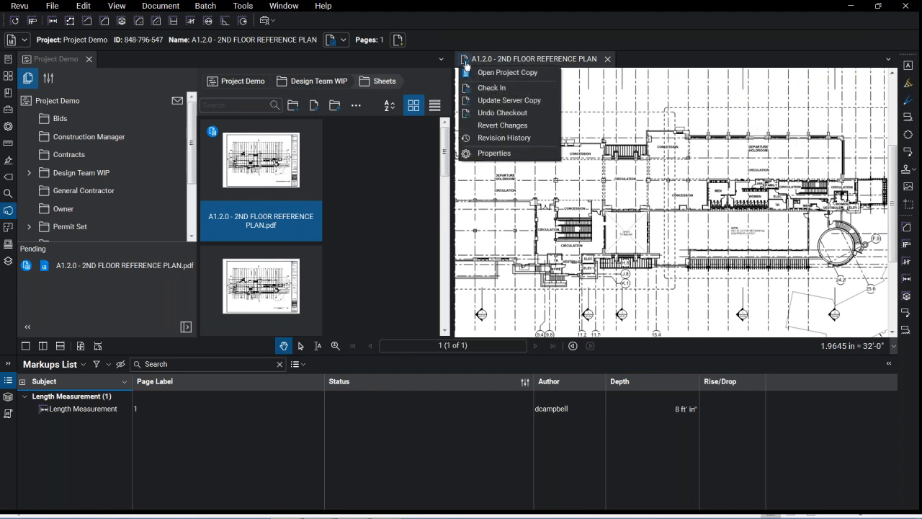
pyautogui.click(501, 93)
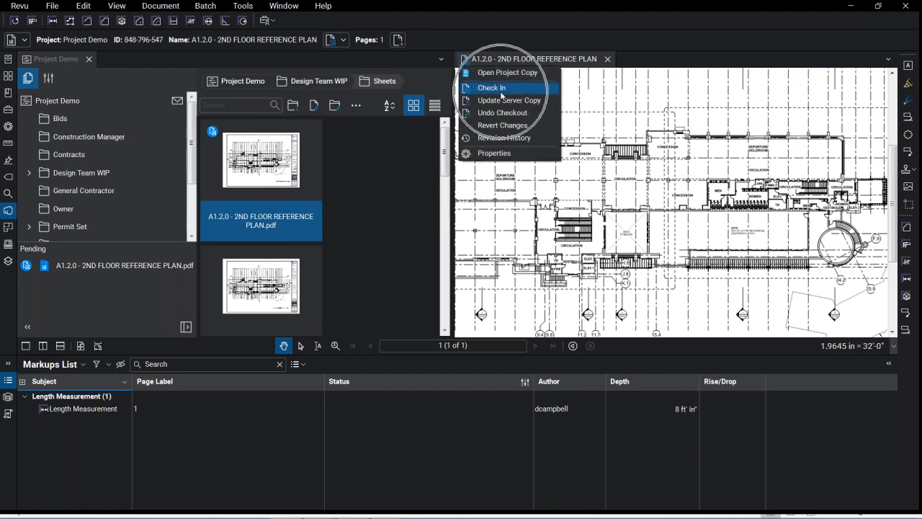
pyautogui.click(496, 328)
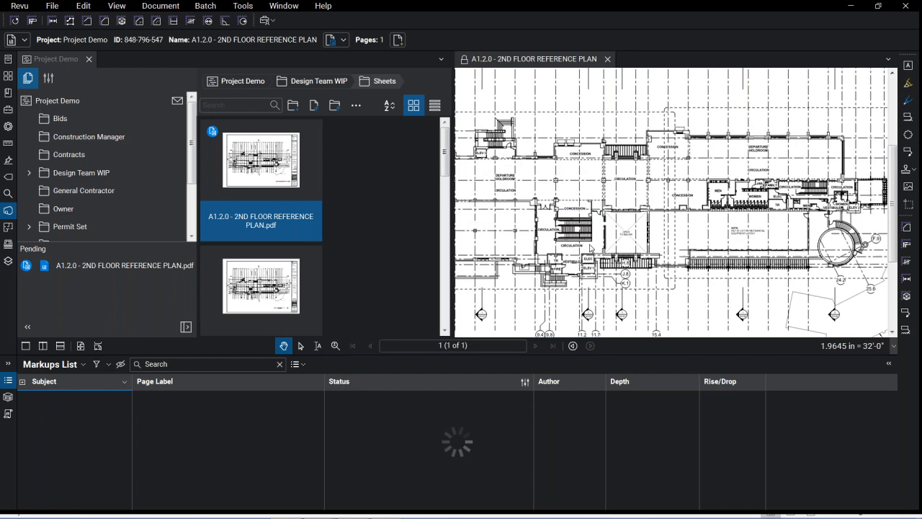
# Open the revision history of the 2nd floor reference plan to examine its versions
pyautogui.click(463, 65)
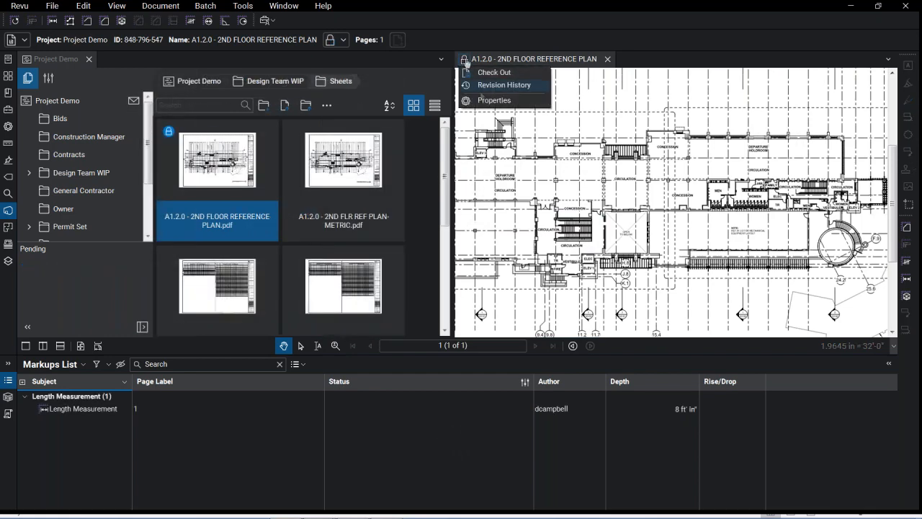
pyautogui.click(496, 85)
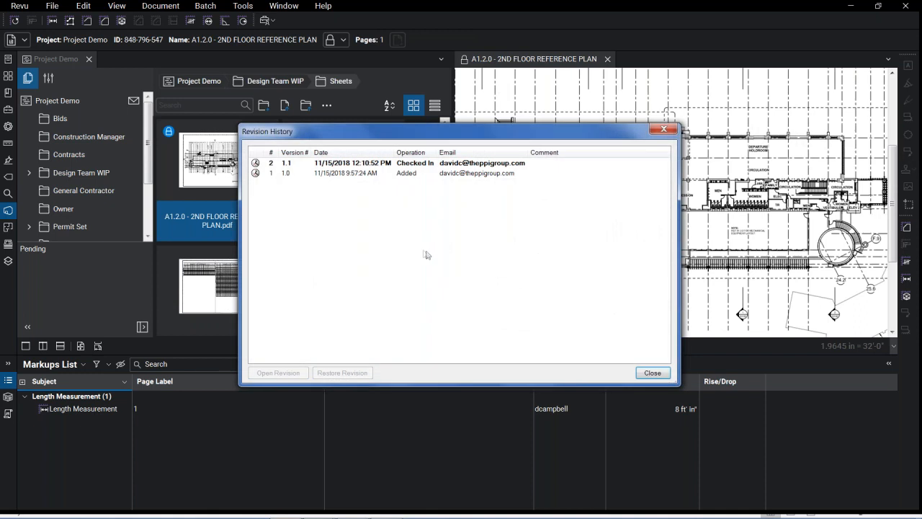
# Select version 1.0 in the revision history, close the history, and review the file actions available for the 2nd floor reference plan
pyautogui.click(457, 174)
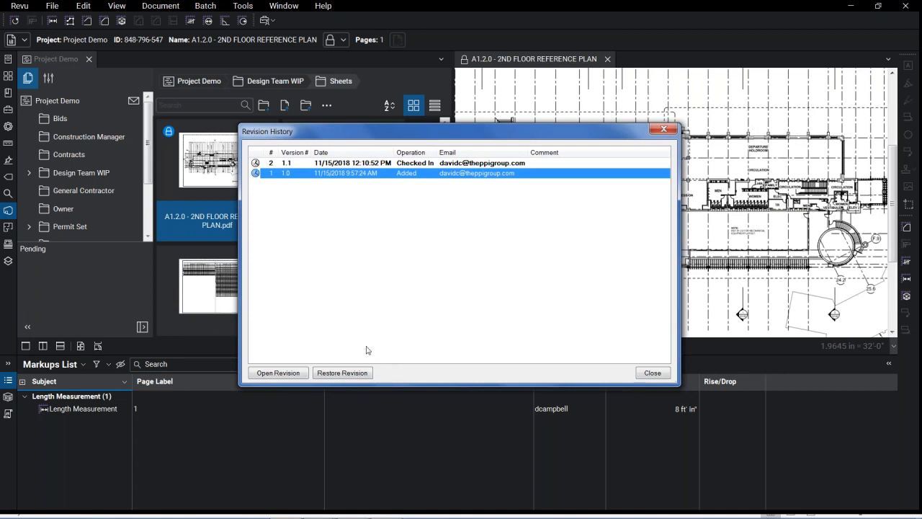
pyautogui.click(651, 372)
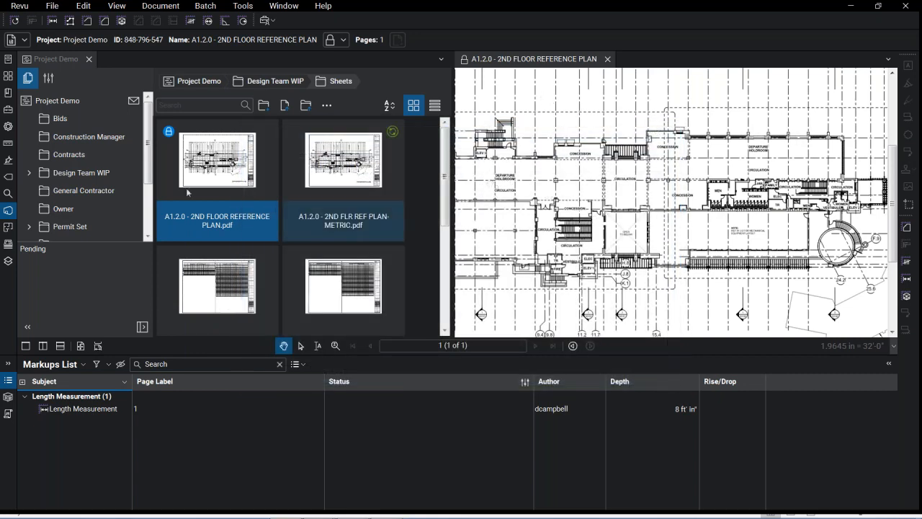
pyautogui.rightClick(205, 176)
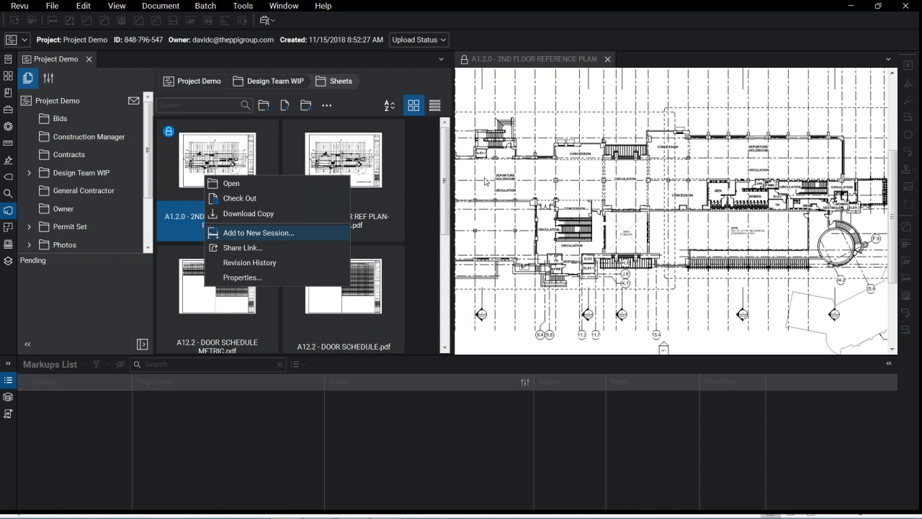
pyautogui.click(422, 208)
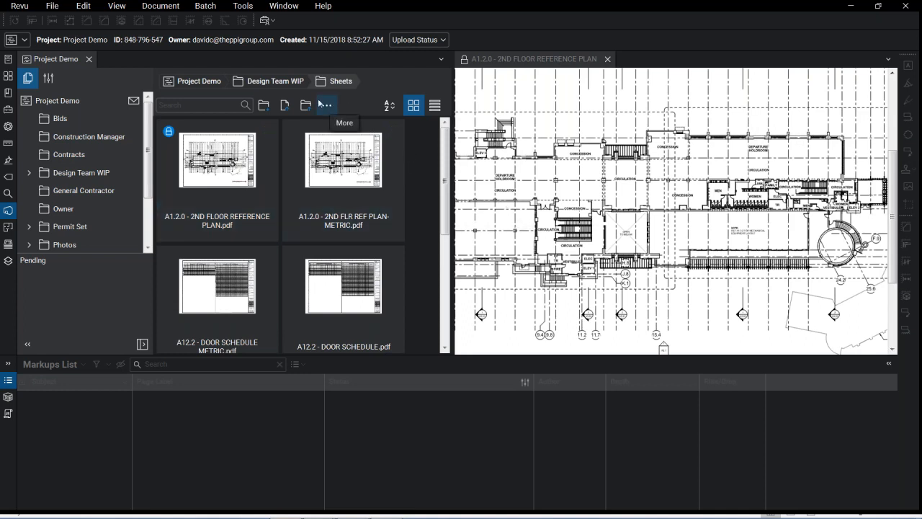
# Open the Project Demo settings and review the project permissions and folder permissions of the Attendees group
pyautogui.click(51, 80)
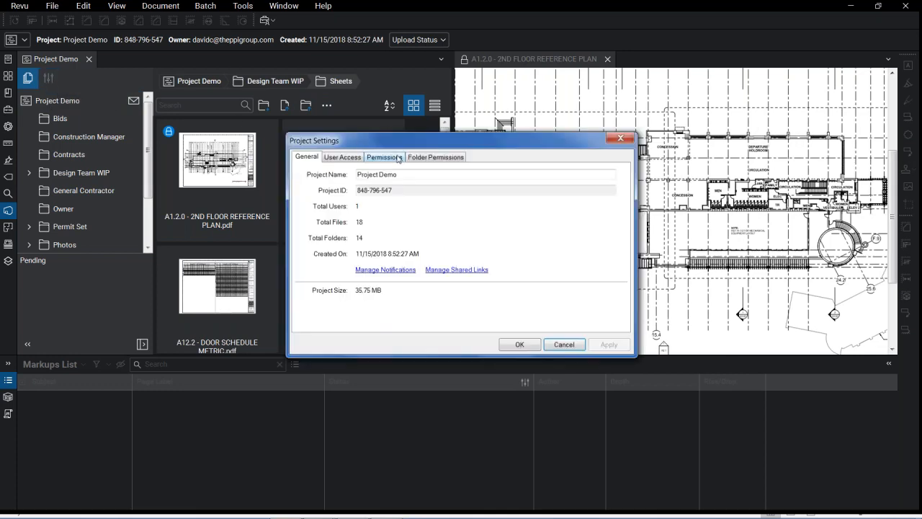
pyautogui.click(388, 157)
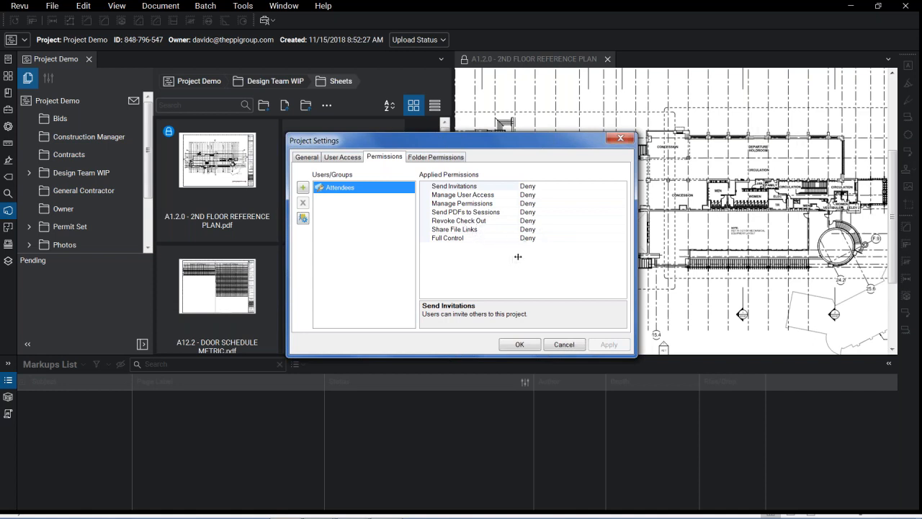
pyautogui.click(432, 159)
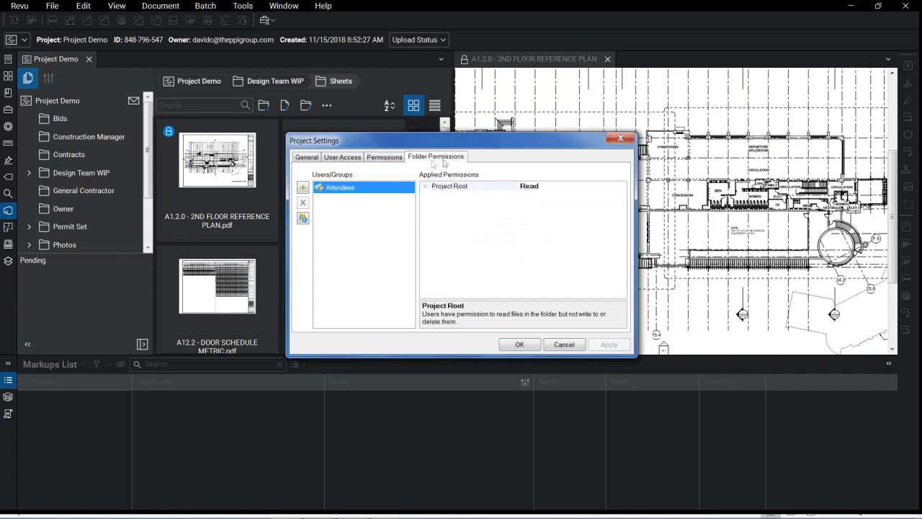
# Expand the Project Root and Design Team WIP folders and examine the permission options for the Sheets folder
pyautogui.click(426, 186)
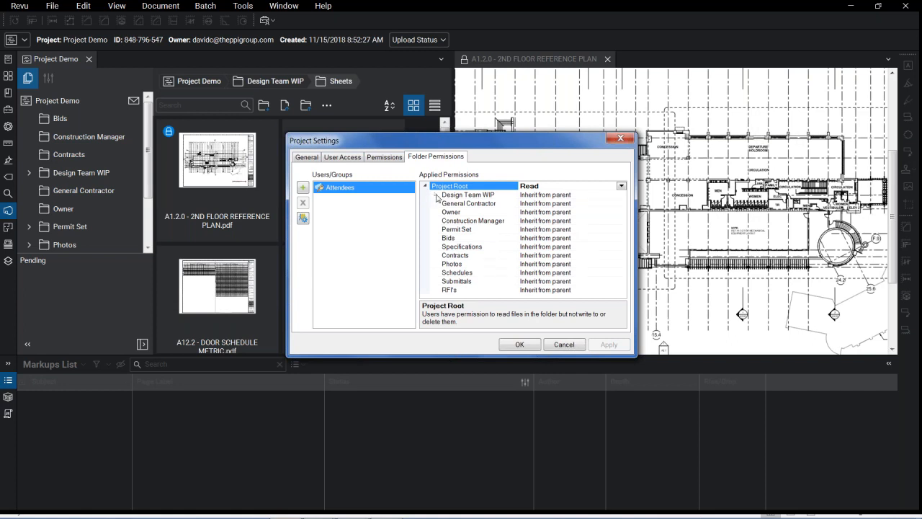
pyautogui.click(436, 195)
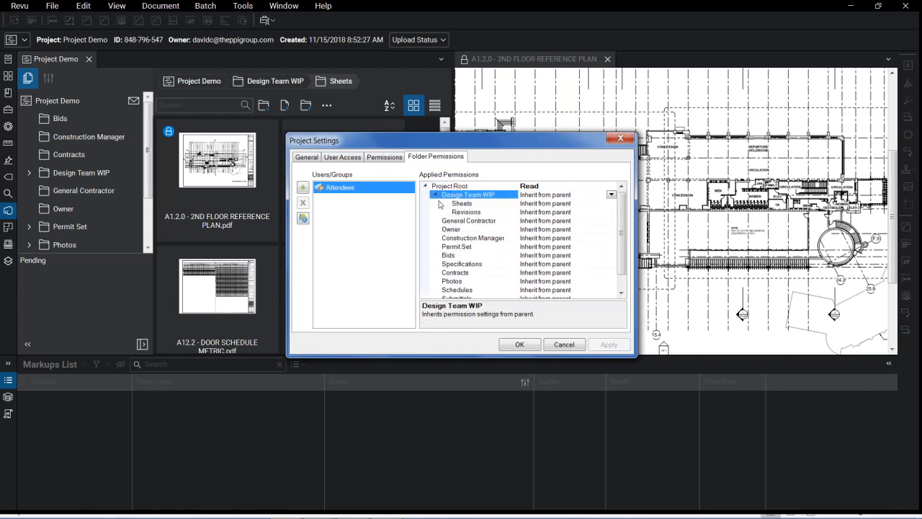
pyautogui.click(474, 213)
pyautogui.click(476, 203)
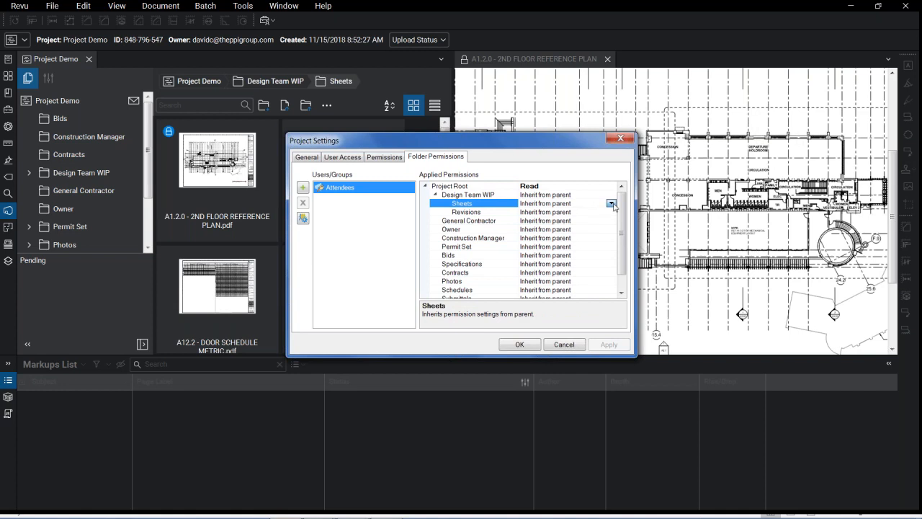
pyautogui.click(611, 204)
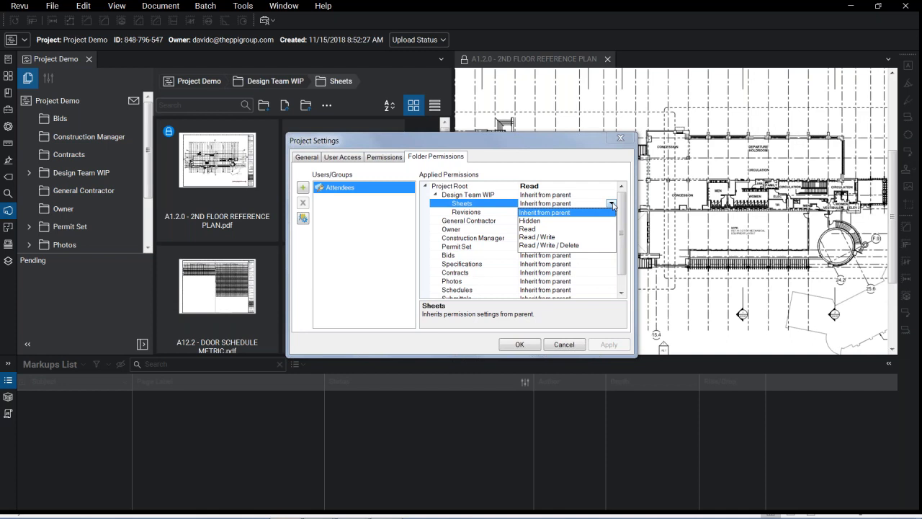
pyautogui.click(612, 205)
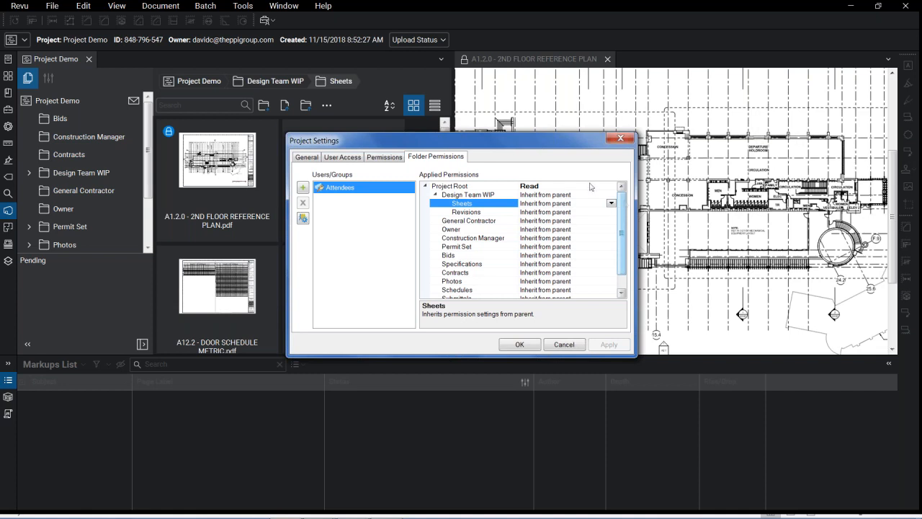
# Review the project's user access settings, toggle the Restrict Users option, and close the project settings without applying changes
pyautogui.click(388, 157)
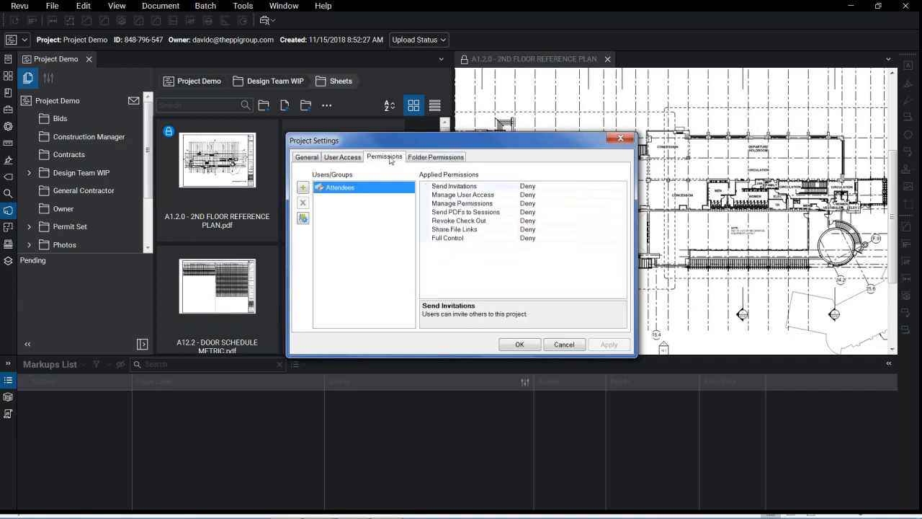
pyautogui.click(353, 159)
pyautogui.click(317, 160)
pyautogui.click(353, 159)
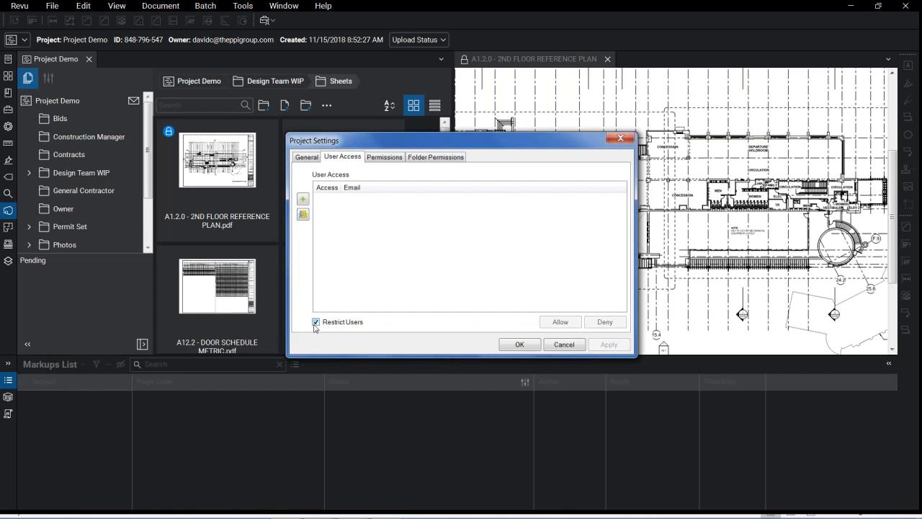
pyautogui.click(315, 323)
pyautogui.click(316, 322)
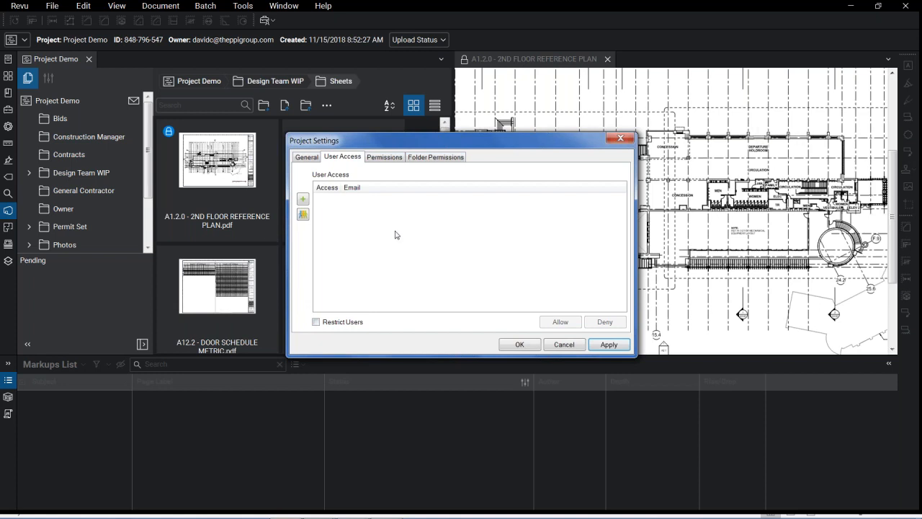
pyautogui.click(619, 137)
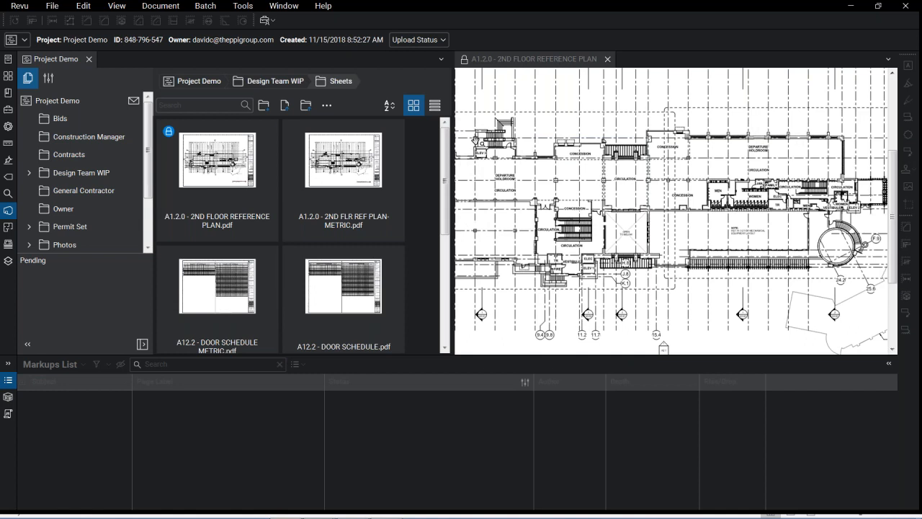
# Hide the Markups List and close the 2nd floor reference plan so only the project's file view stays open
pyautogui.click(4, 382)
pyautogui.click(8, 211)
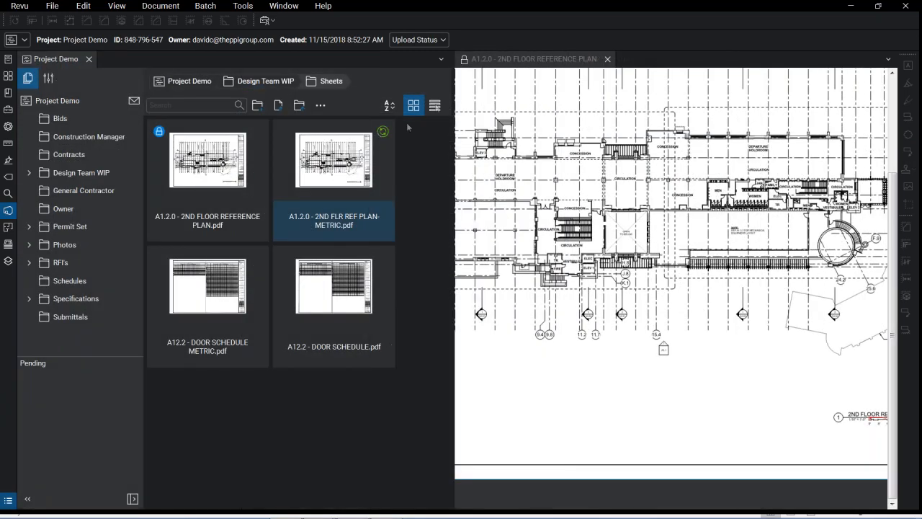
pyautogui.click(605, 59)
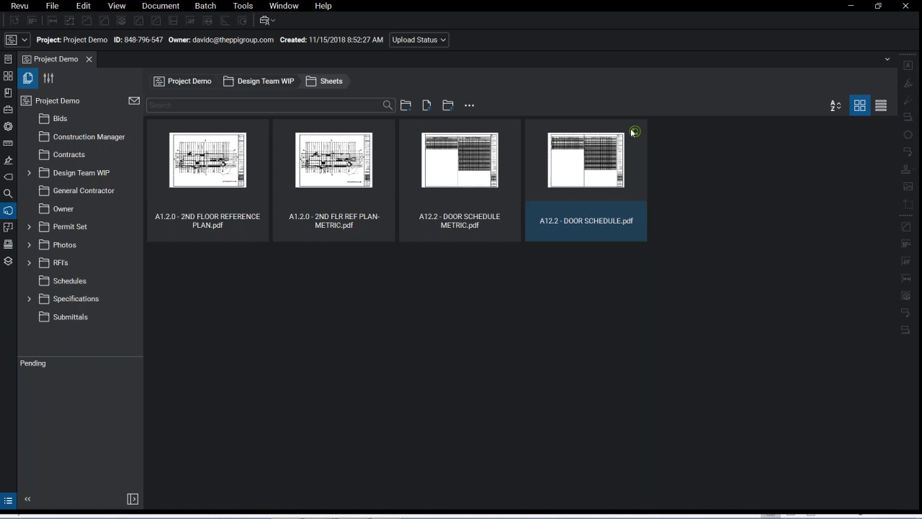
# Switch to the PowerPoint presentation on keeping the project team on the same page and show its Questions slide
pyautogui.click(694, 260)
pyautogui.hotkey('alt', 'Tab')
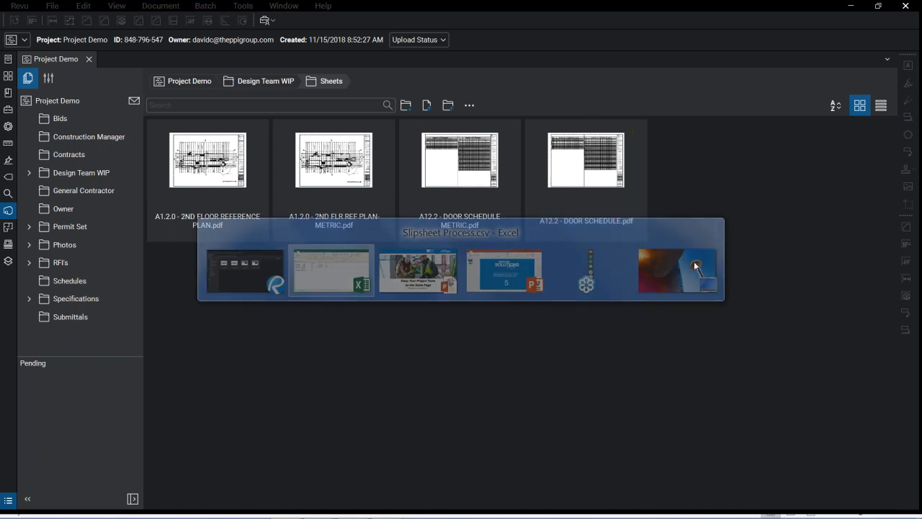
pyautogui.hotkey('alt', 'Tab')
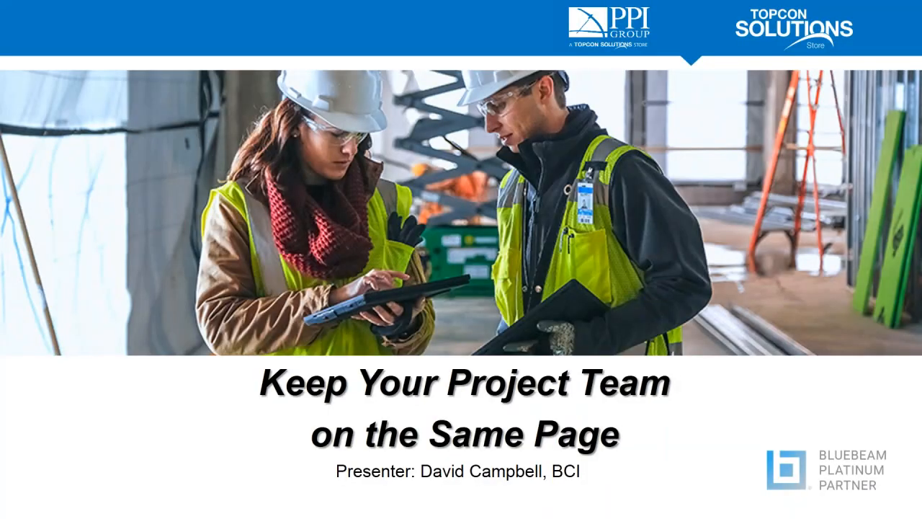
pyautogui.click(676, 298)
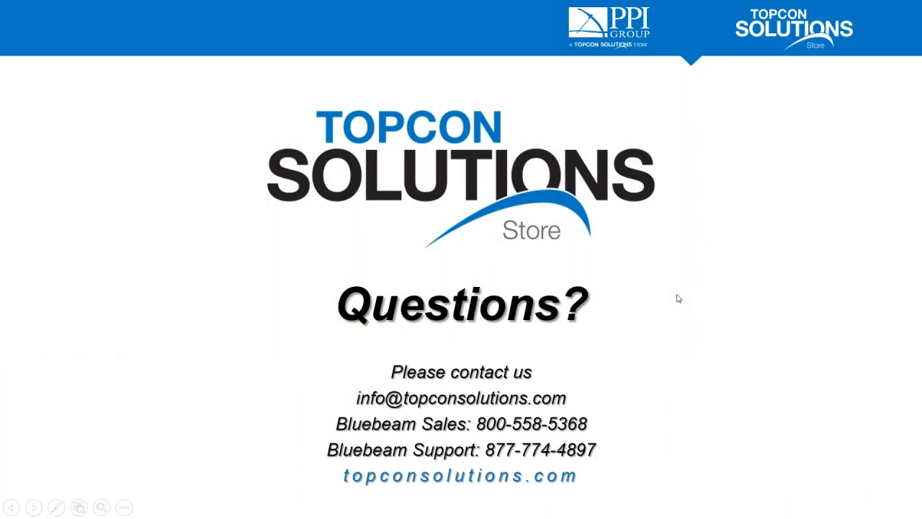